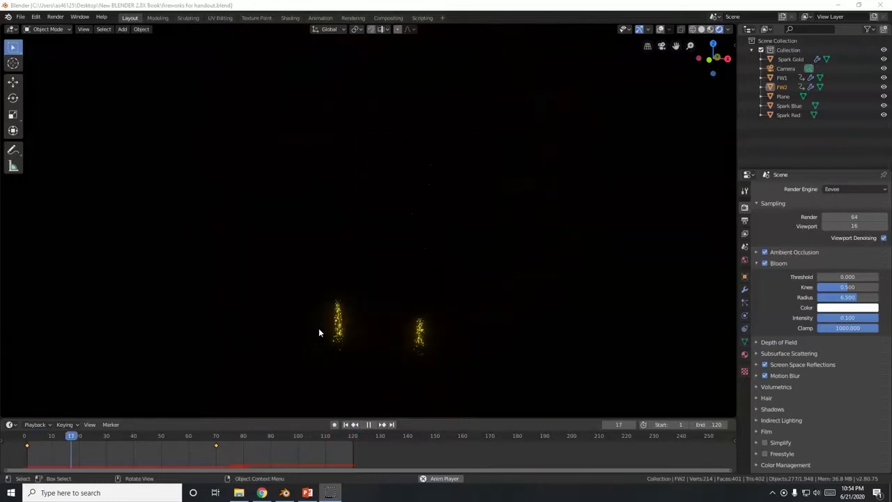
Step: Leave the finished fireworks scene and start a new file from the General template
click(745, 301)
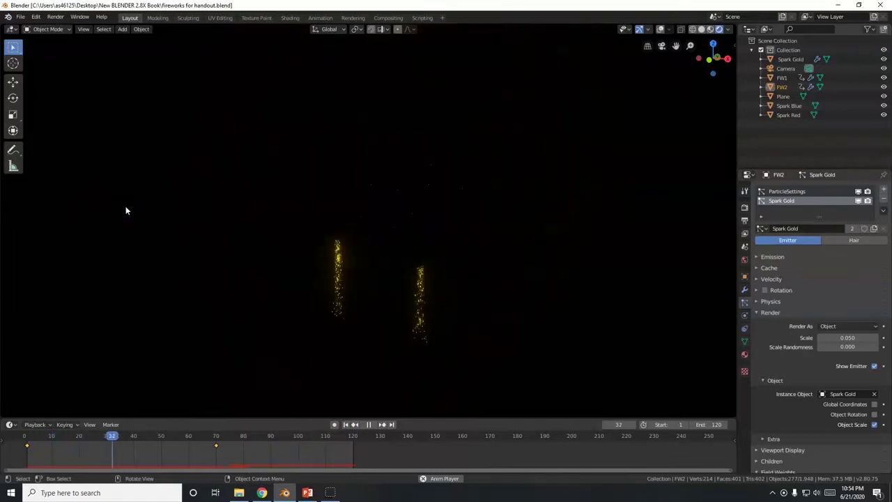
click(21, 15)
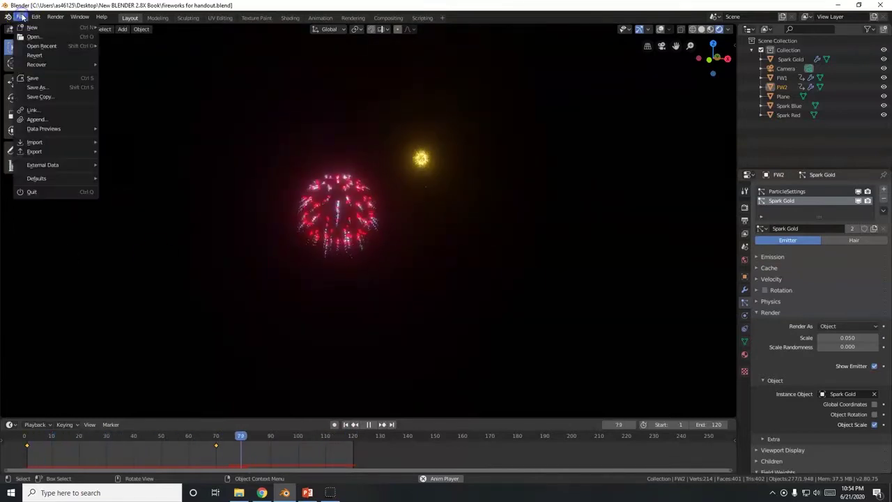
mouse_move(74, 28)
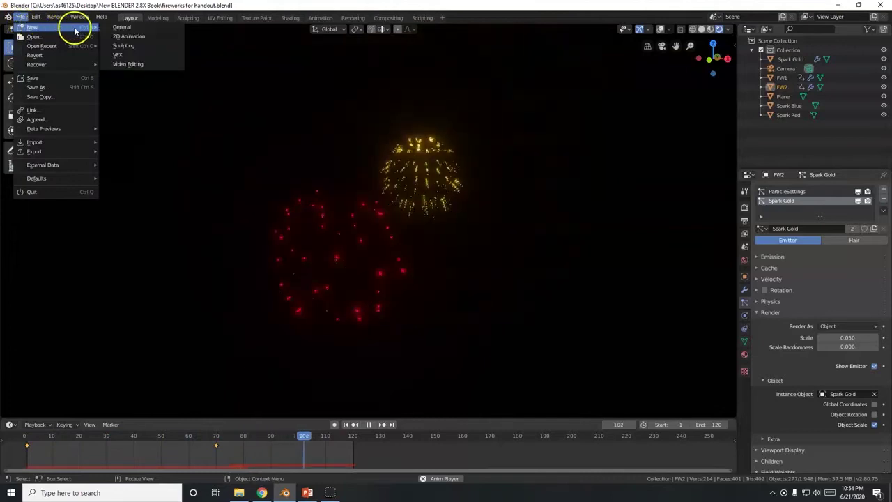
click(126, 28)
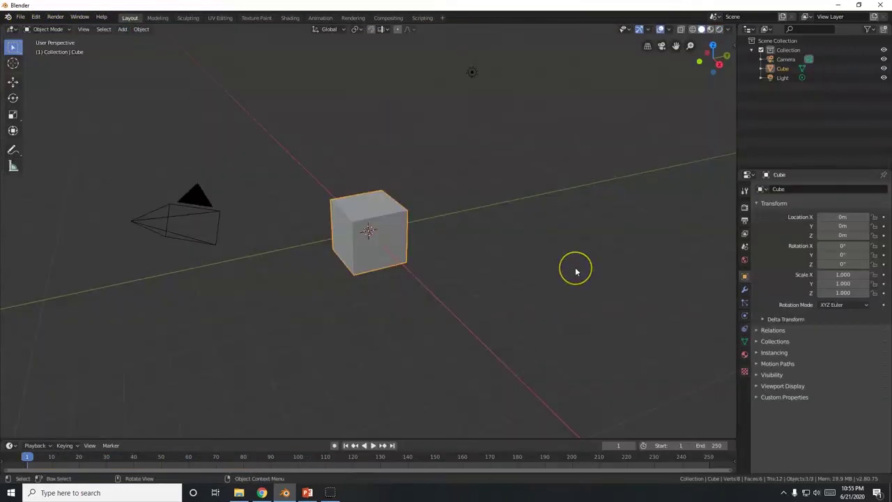
key(n)
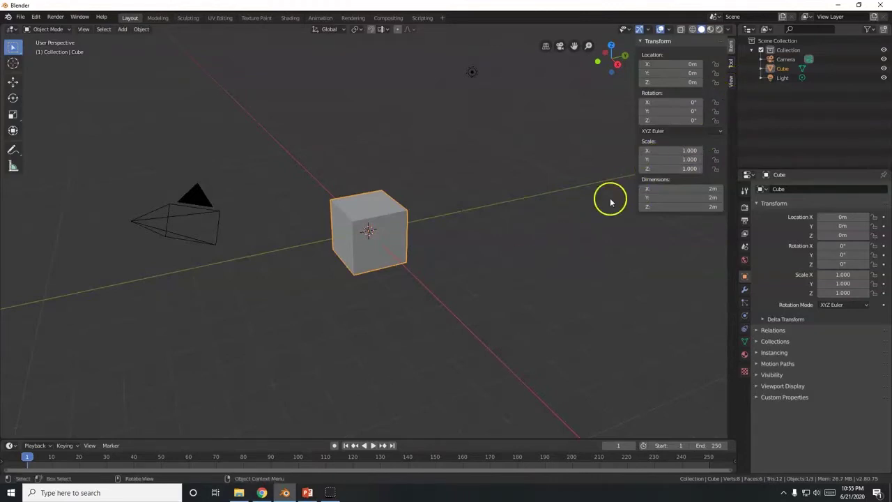
key(n)
click(21, 17)
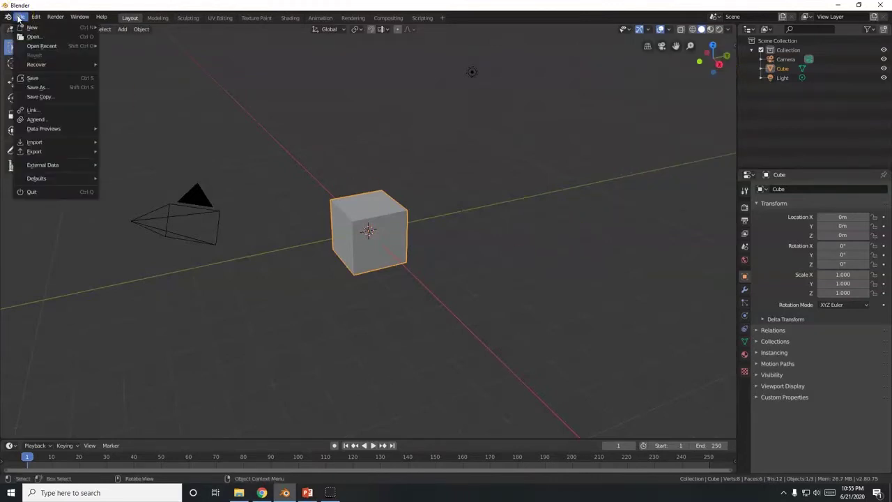
click(384, 317)
click(307, 493)
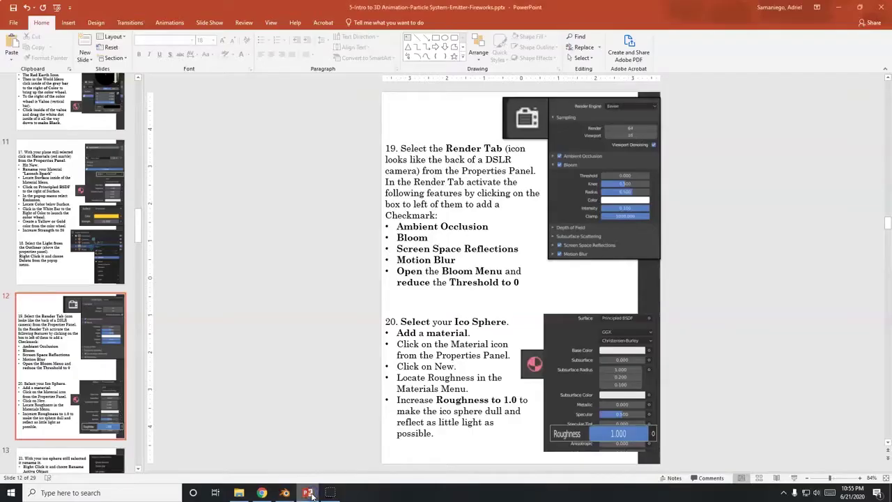
click(308, 493)
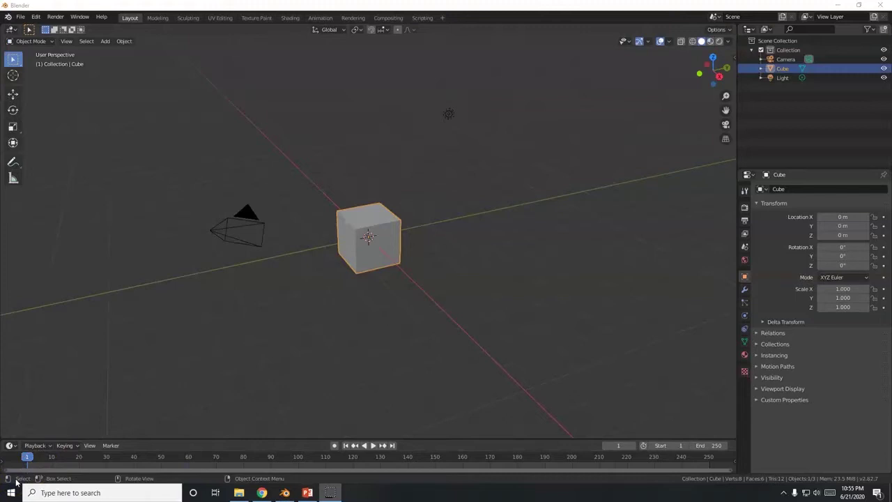
Step: Delete the default cube from the scene
click(362, 234)
key(x)
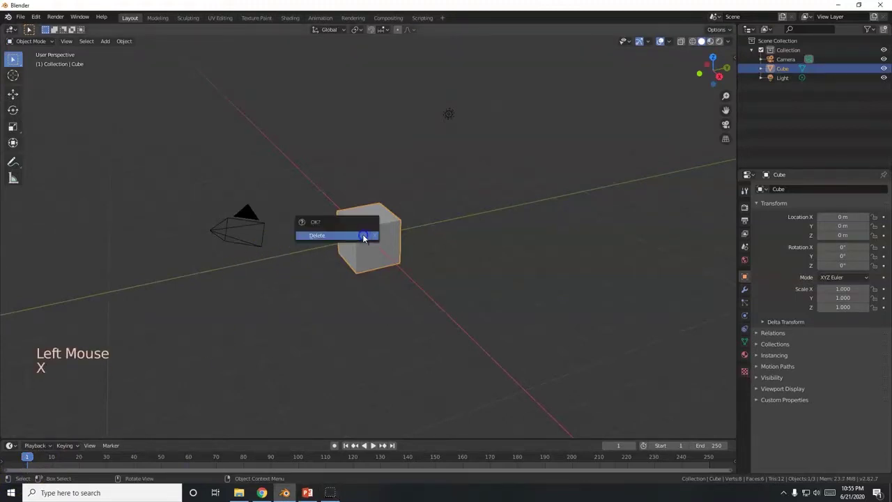
click(362, 234)
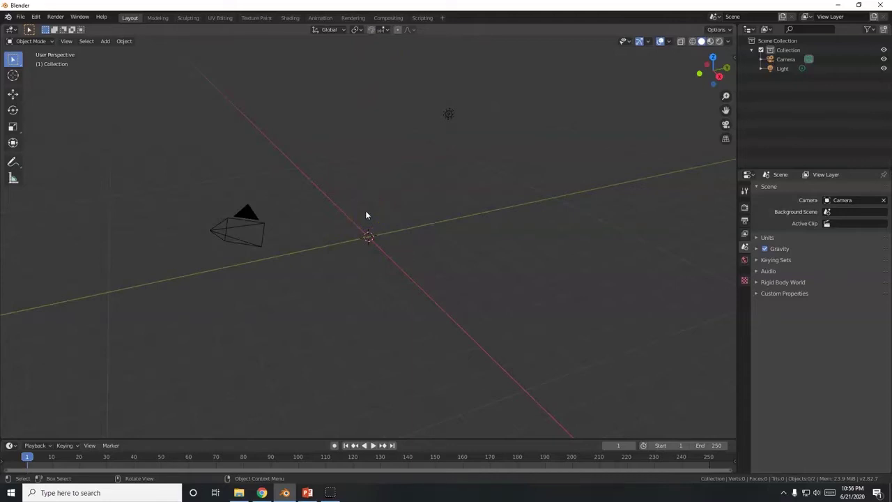
Step: Add an Ico Sphere mesh at the scene's origin
key(shift+a)
mouse_move(367, 213)
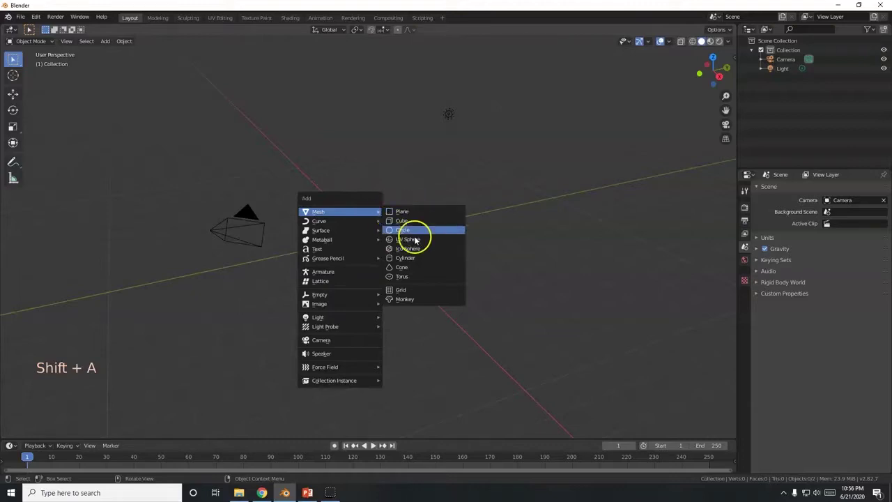
mouse_move(330, 213)
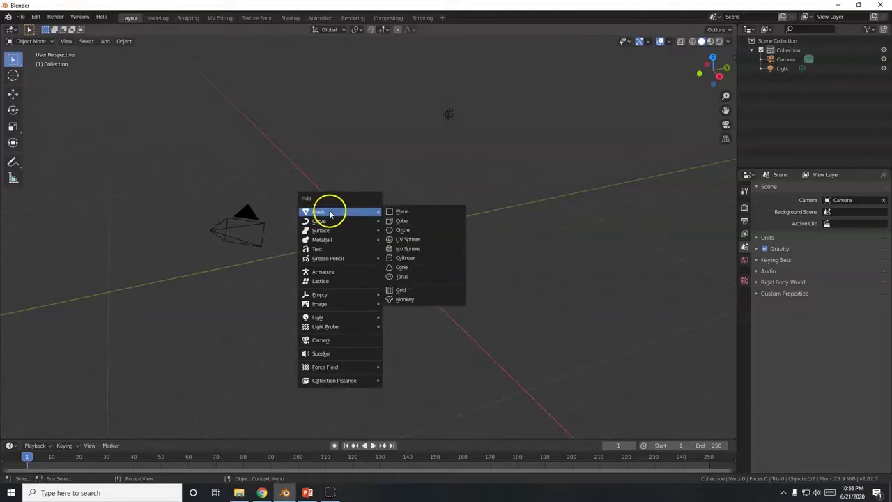
click(410, 251)
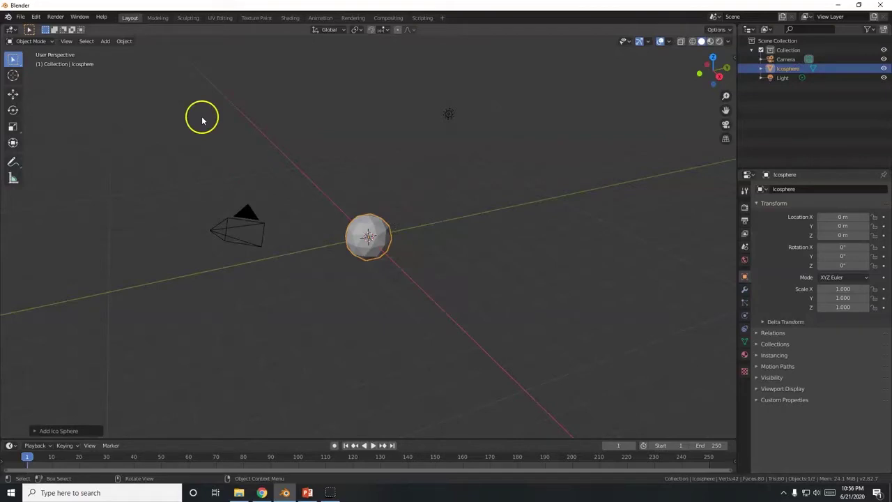
click(106, 41)
mouse_move(119, 52)
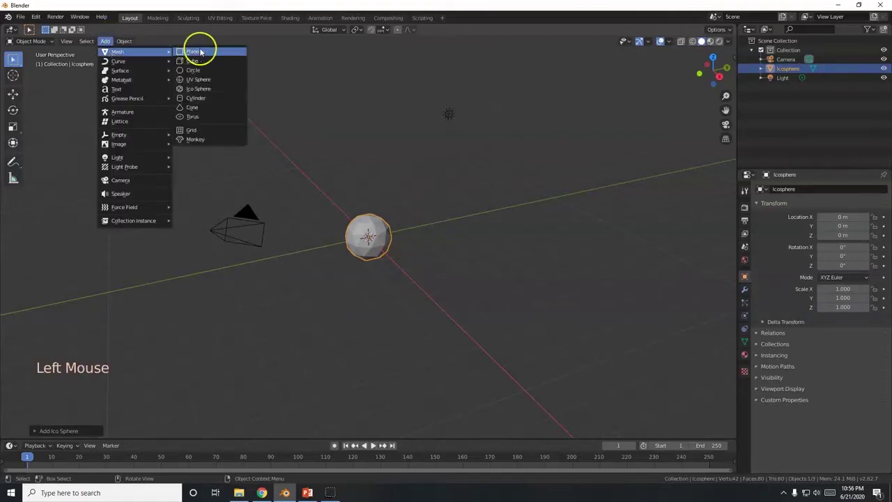
Step: Scale the ico sphere uniformly by a factor of 0.5
scroll(371, 248, up, 3)
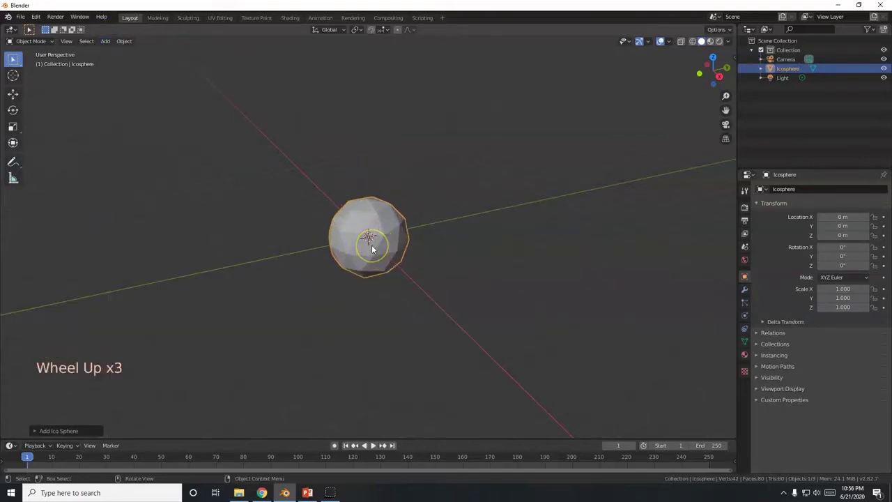
scroll(369, 250, down, 4)
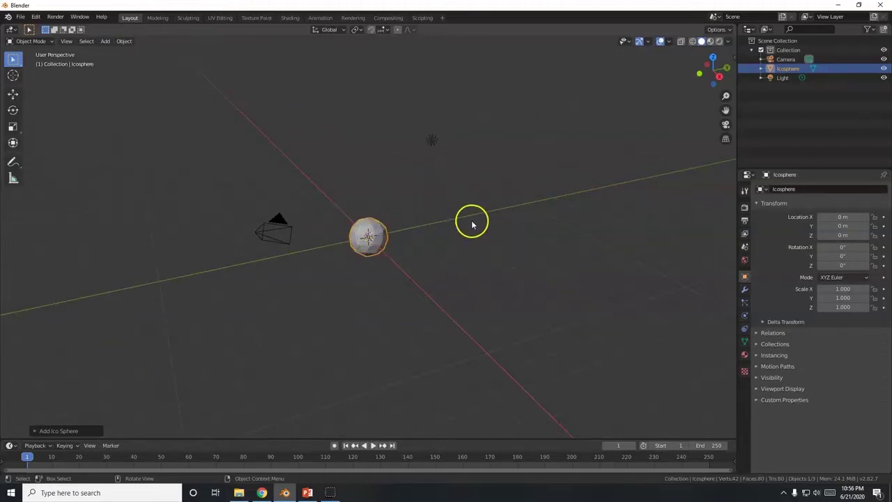
text(s)
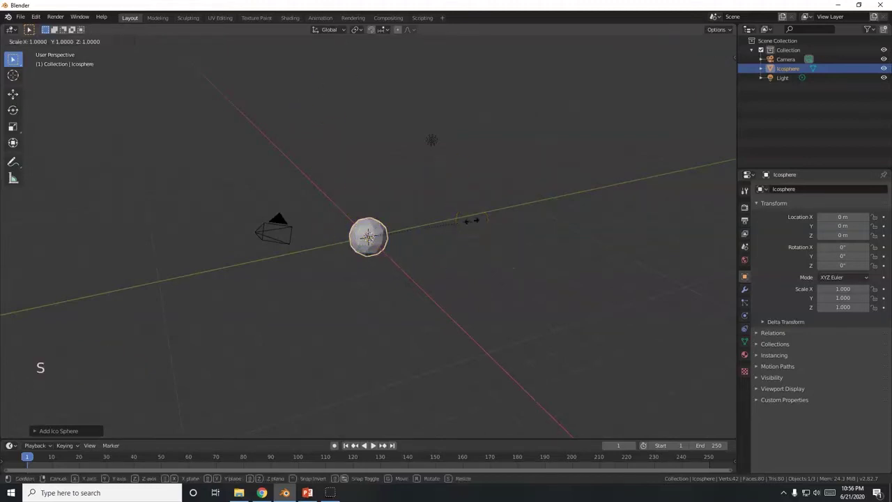
text(.5)
key(Return)
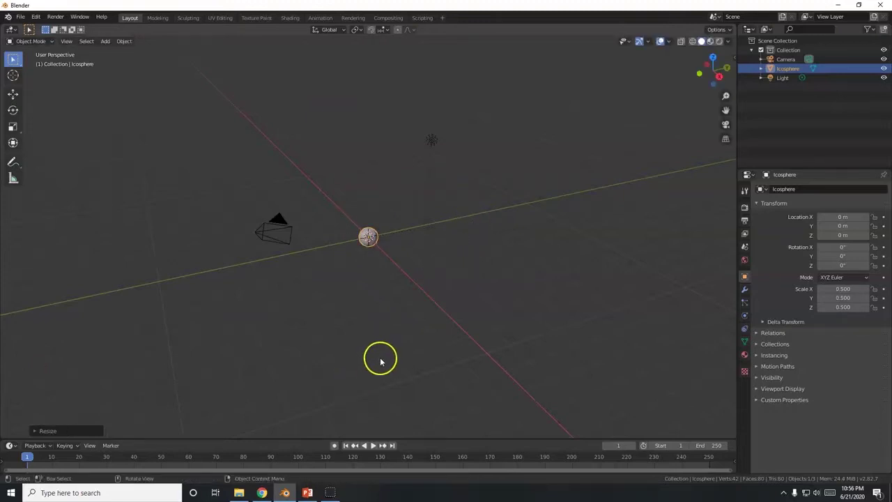
Step: Make the timeline area taller and insert a LocRotScale keyframe on the ico sphere at frame 1
drag(409, 439, 417, 397)
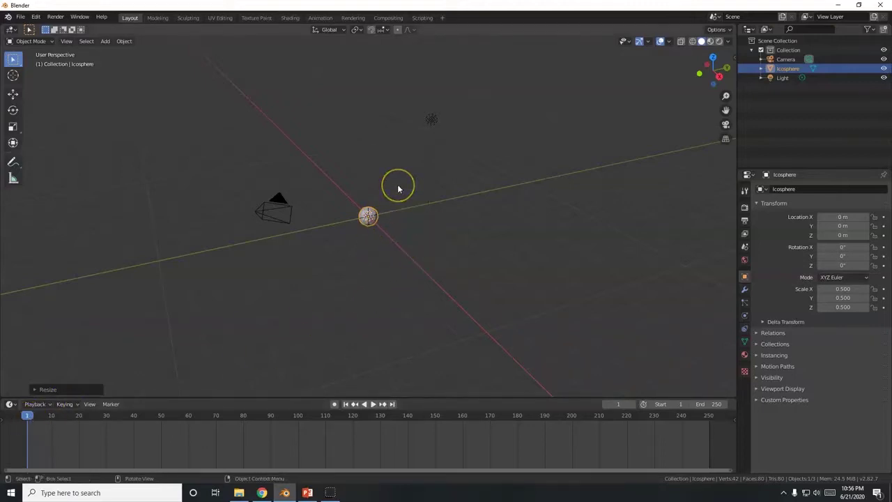
key(i)
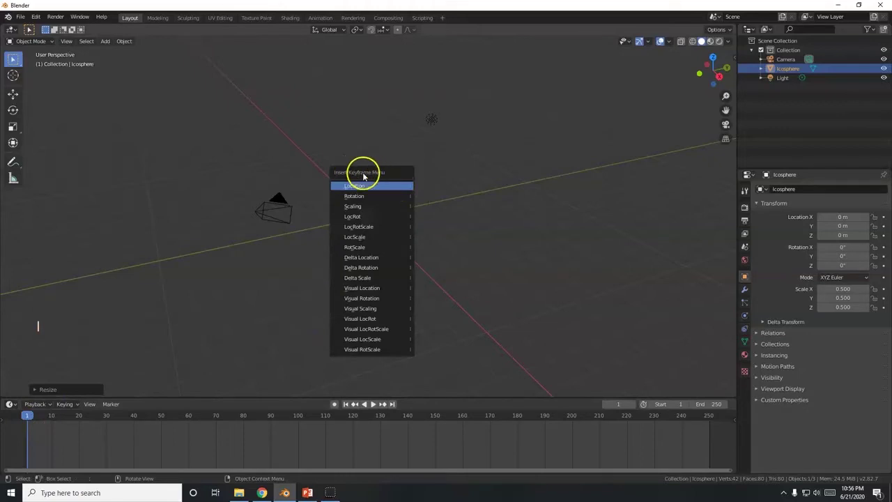
click(370, 227)
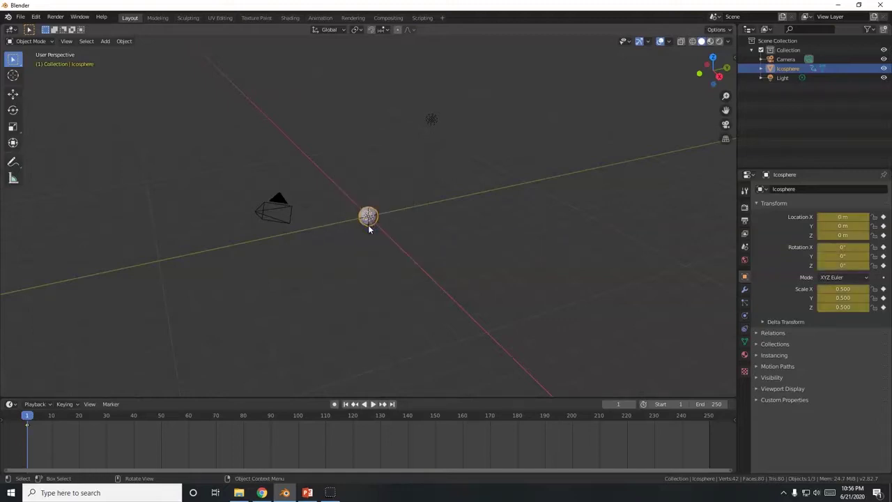
Step: Move the timeline's current frame to 50
click(27, 415)
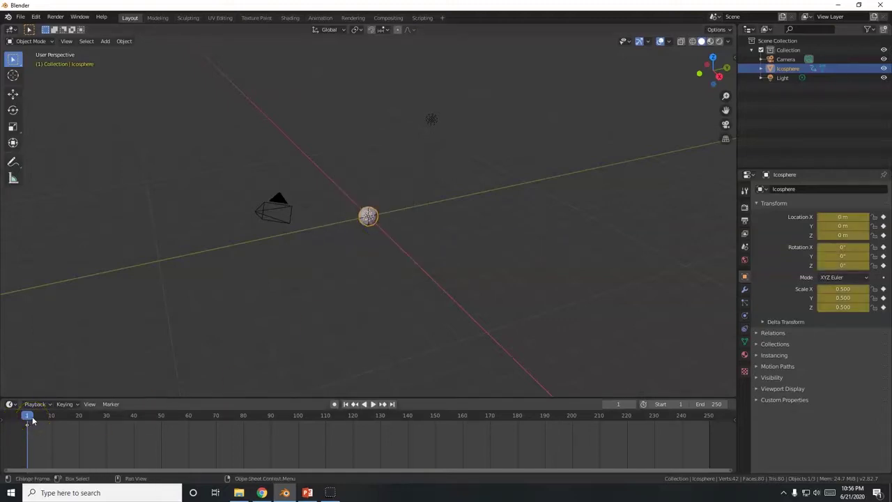
drag(29, 416, 151, 417)
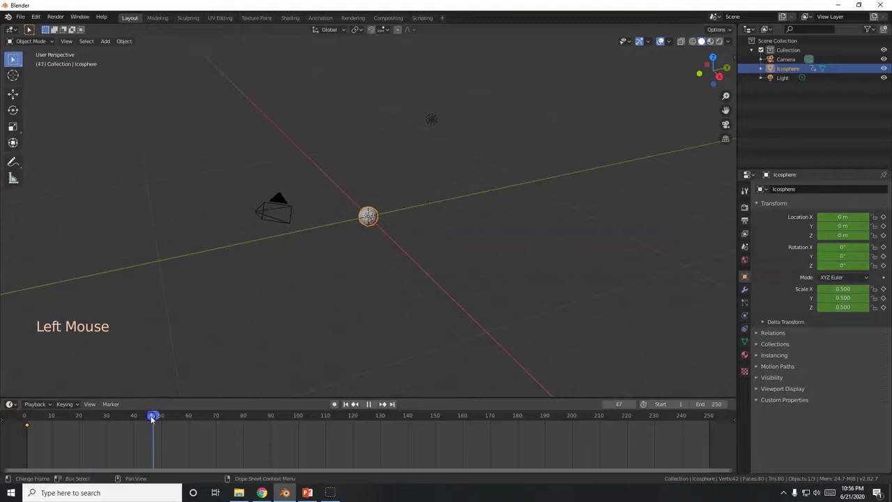
Step: Switch to PowerPoint and review slides 6 and 7 of the fireworks handout for the ico sphere keyframing instructions
click(310, 492)
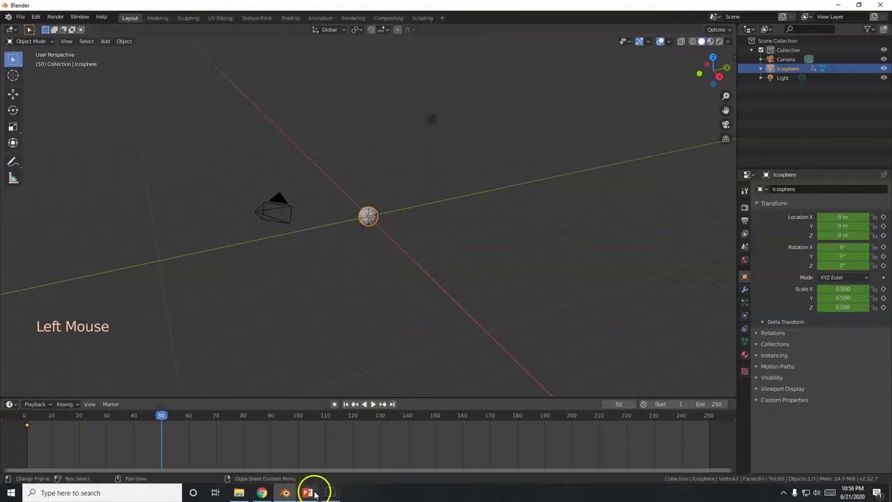
scroll(42, 240, up, 5)
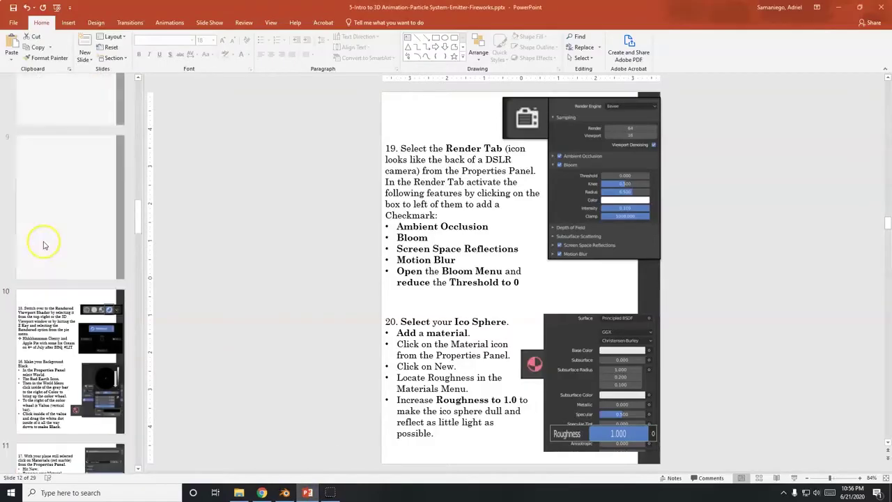
scroll(44, 244, up, 5)
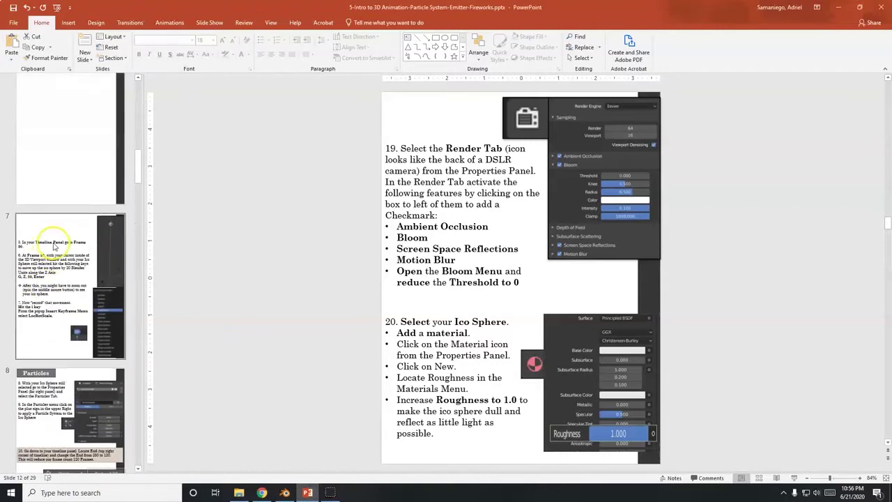
click(54, 244)
scroll(54, 244, up, 2)
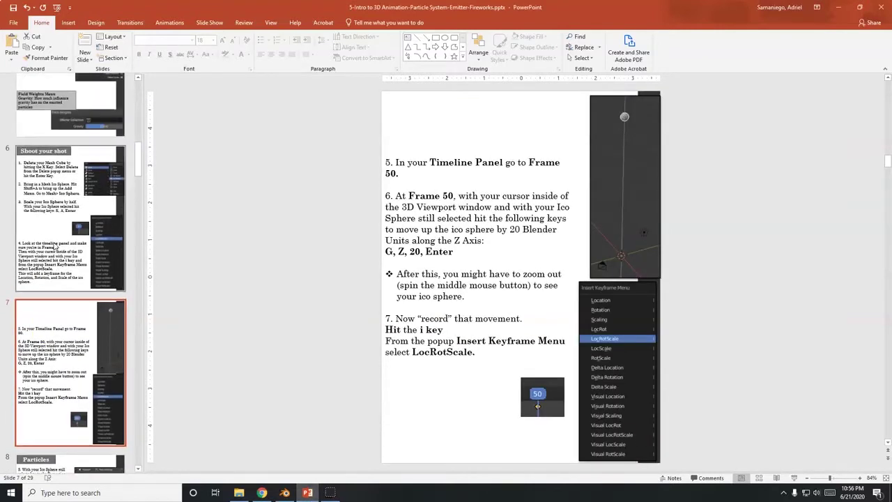
scroll(70, 230, up, 10)
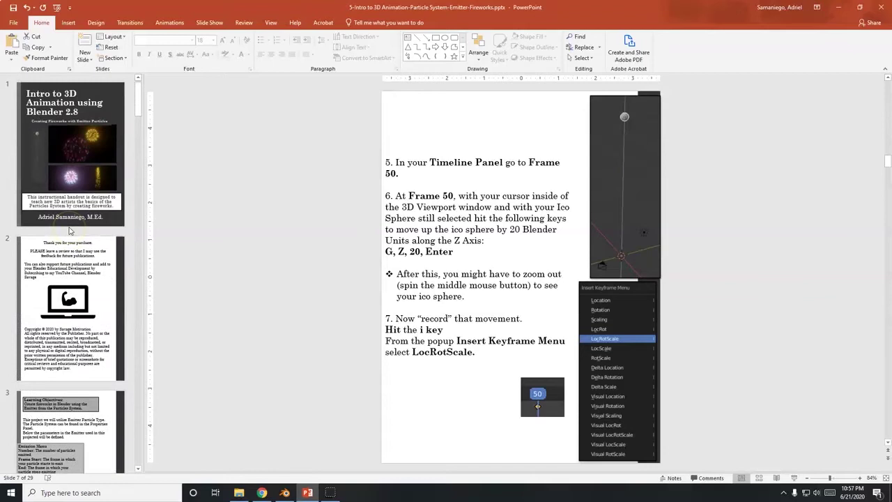
scroll(75, 274, down, 5)
scroll(74, 274, down, 5)
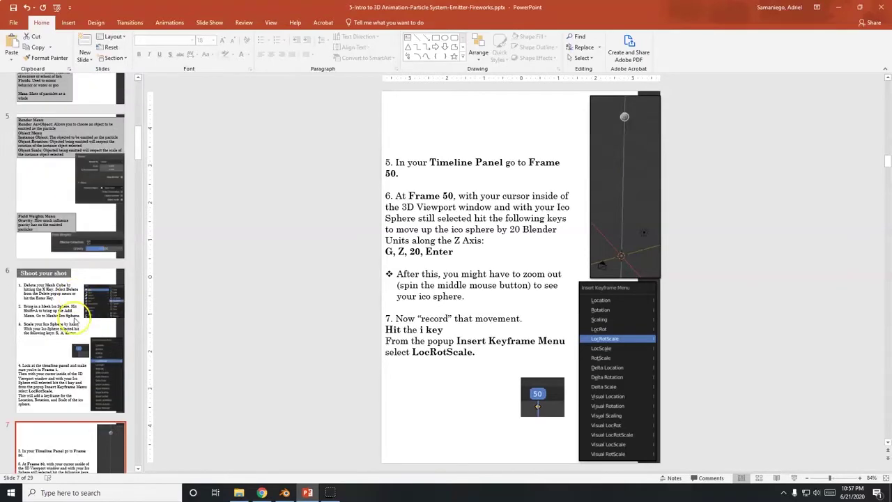
click(81, 307)
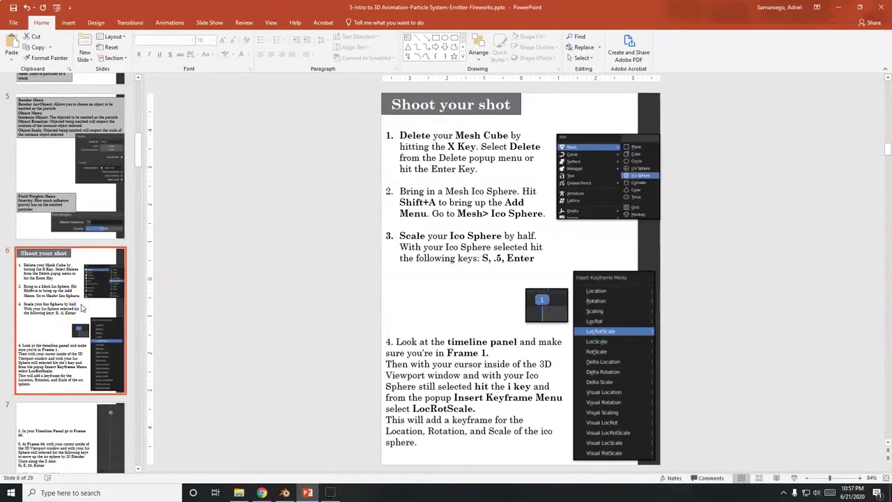
scroll(81, 308, down, 2)
click(78, 333)
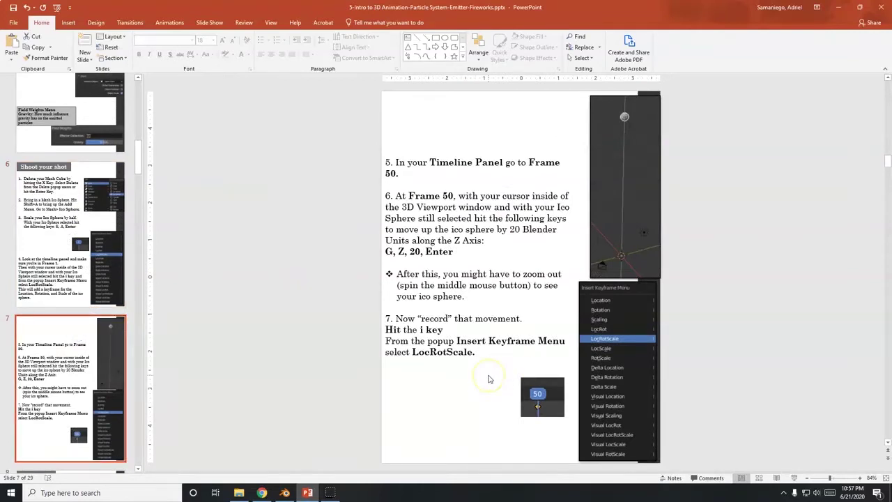
Step: Switch back to Blender and move the ico sphere 20 m up along the global Z axis at frame 50
key(alt+Tab)
text(gz)
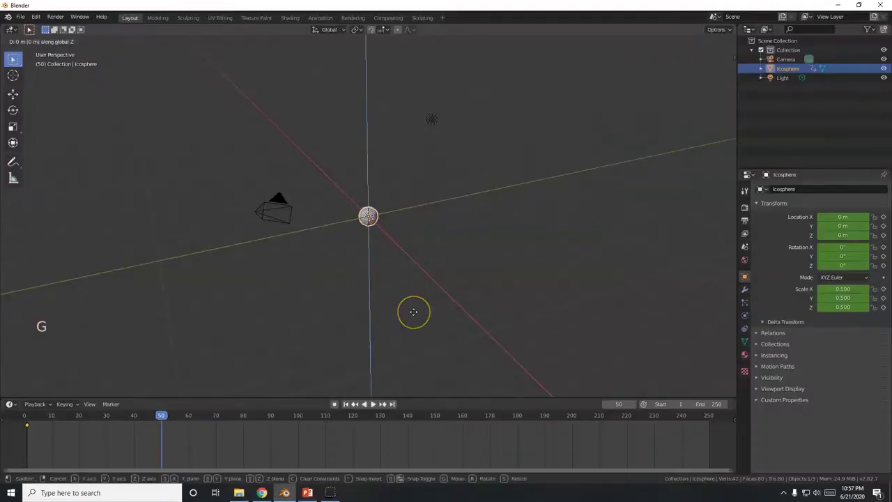
text(20)
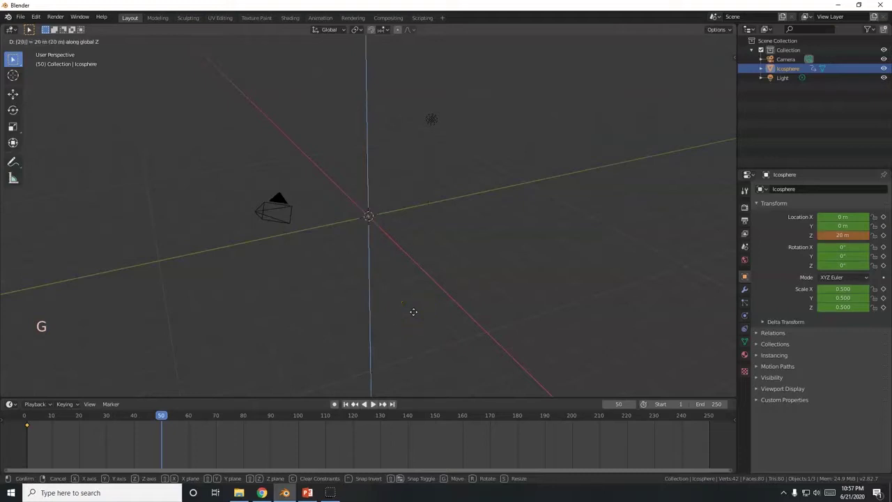
key(Return)
scroll(413, 311, down, 6)
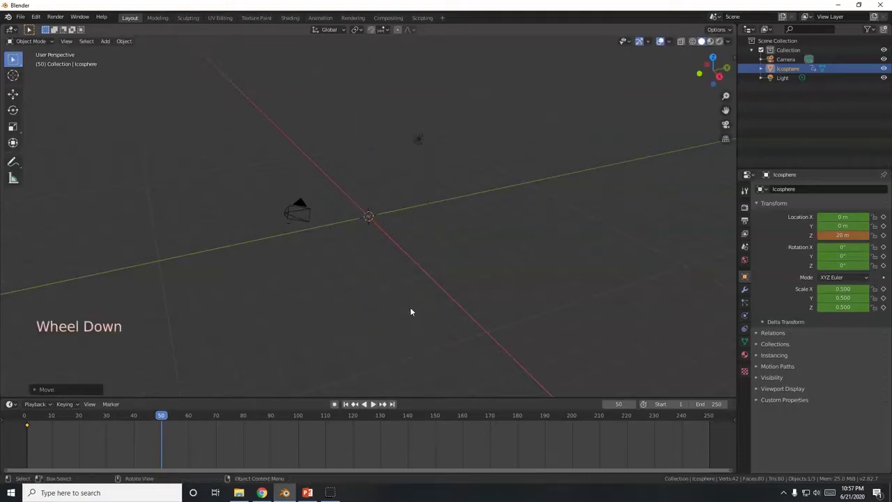
shift+middle_drag(405, 285, 200, 402)
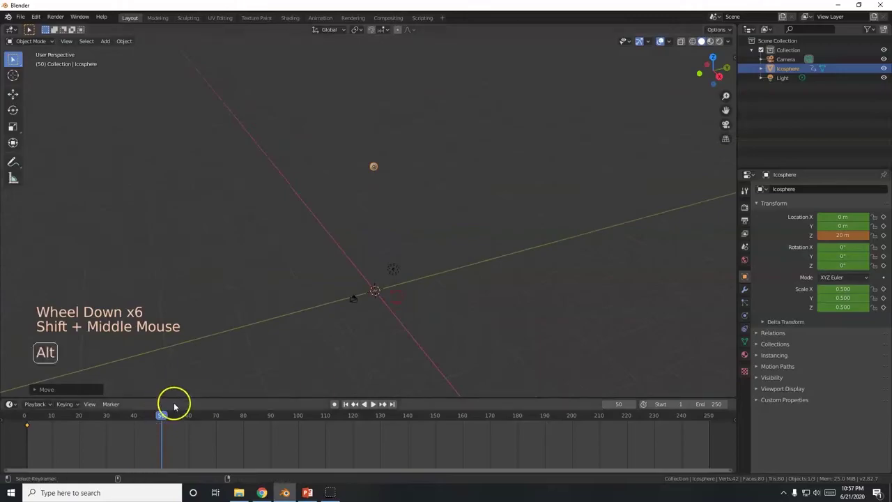
Step: Insert a LocRotScale keyframe on the raised ico sphere at frame 50
key(alt+Tab)
key(alt+Tab)
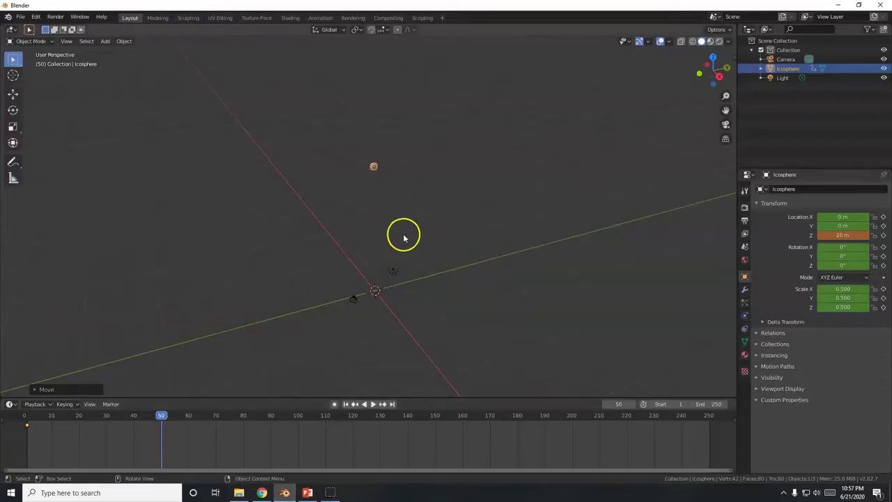
key(i)
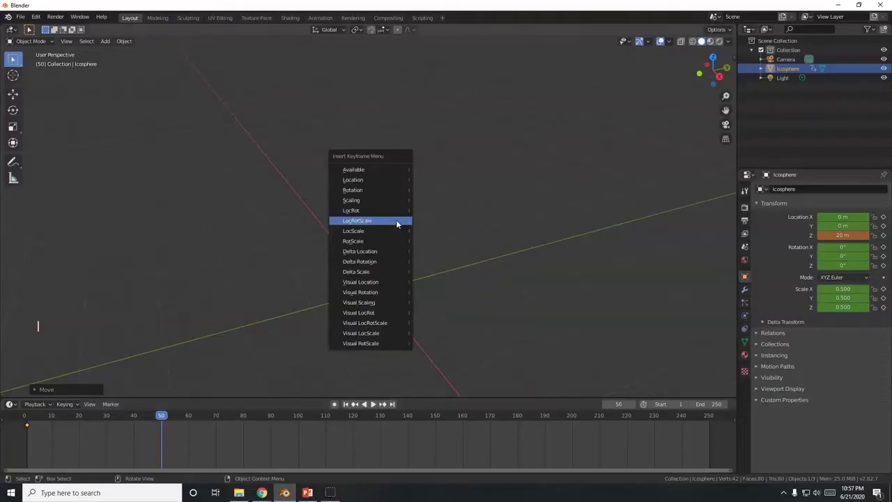
click(374, 221)
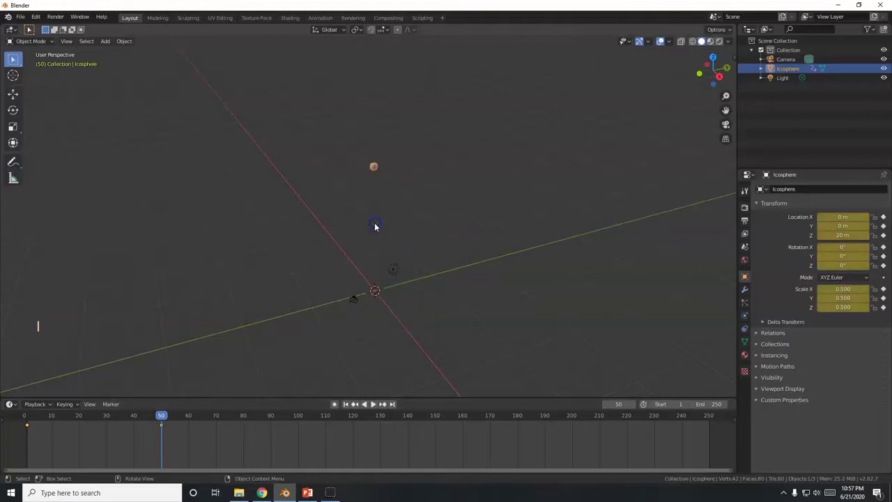
Step: Play the animation from the first frame to watch the ico sphere rise, and stop the playback
click(347, 405)
click(374, 404)
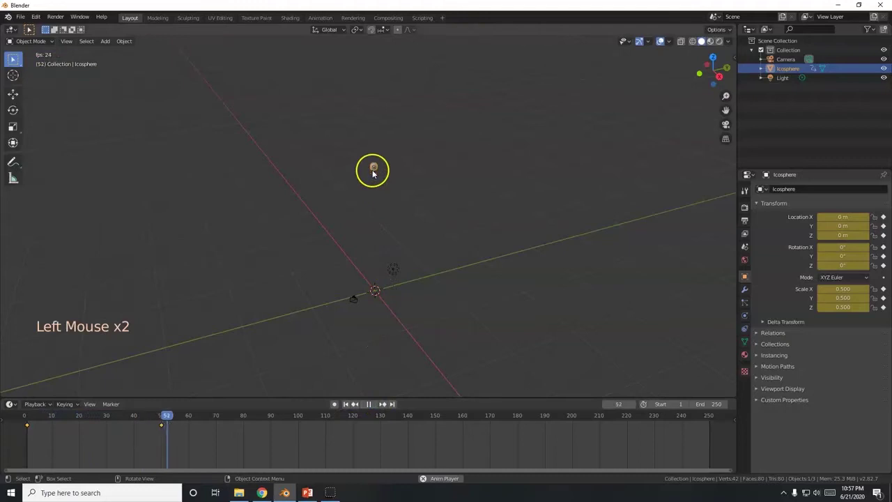
click(369, 405)
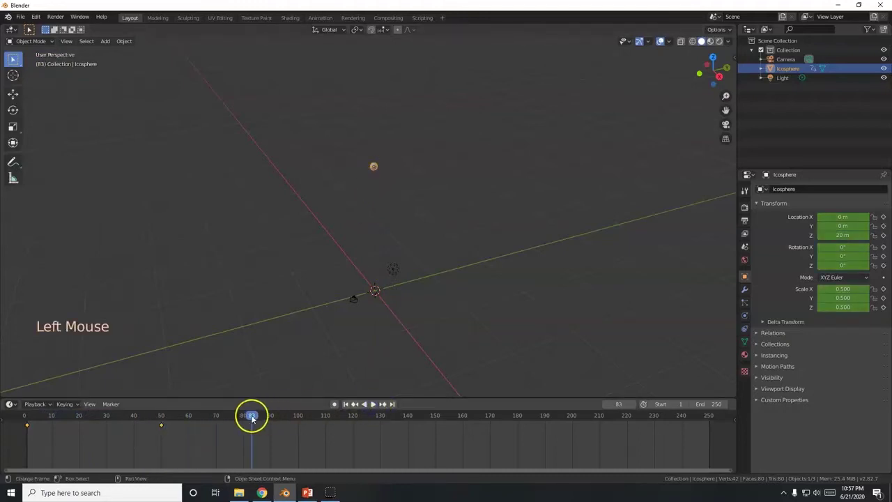
Step: Move the timeline's current frame to 110 and set the animation's end frame to 110
drag(251, 415, 326, 415)
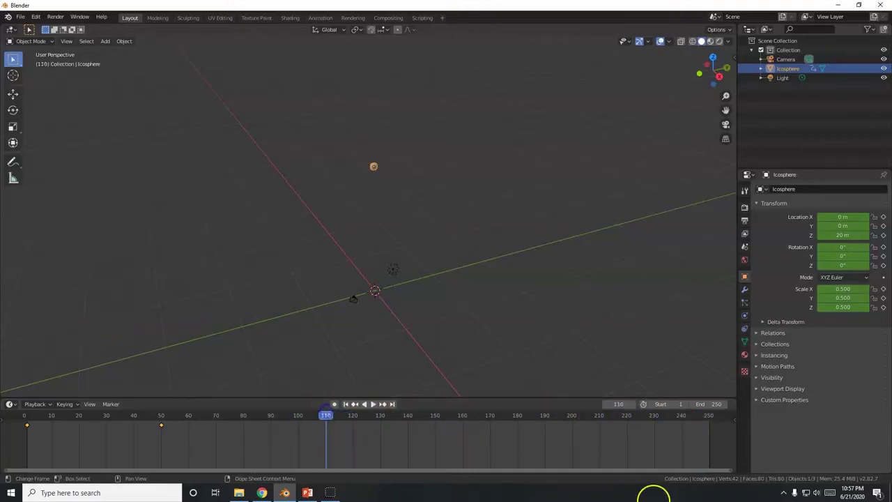
click(710, 404)
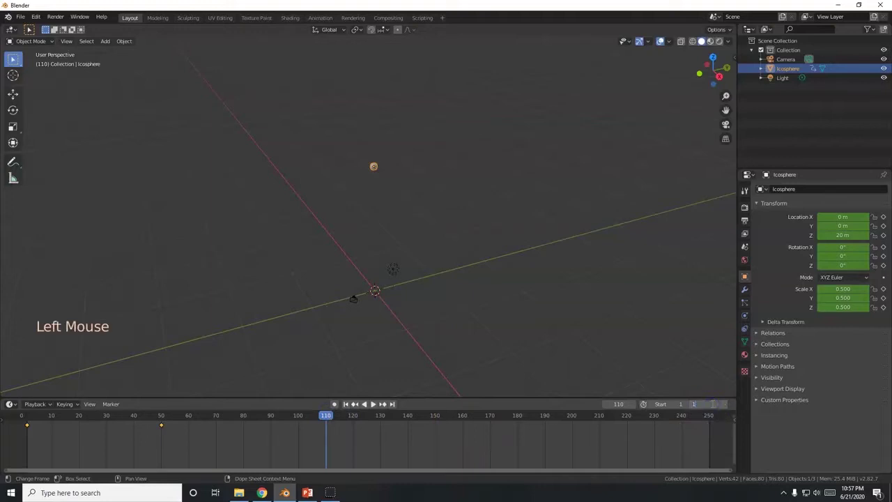
text(110)
key(Return)
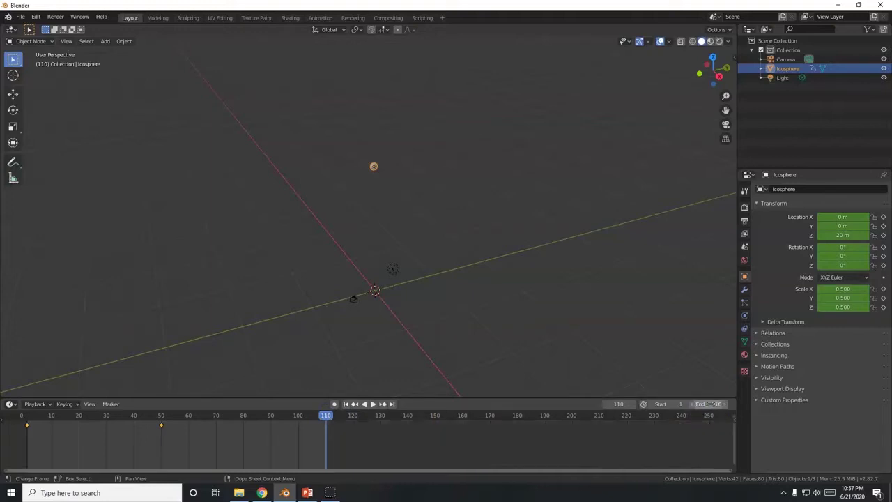
Step: Switch to PowerPoint and check slide 8 of the fireworks handout for the end frame and particle system instructions
key(alt+Tab)
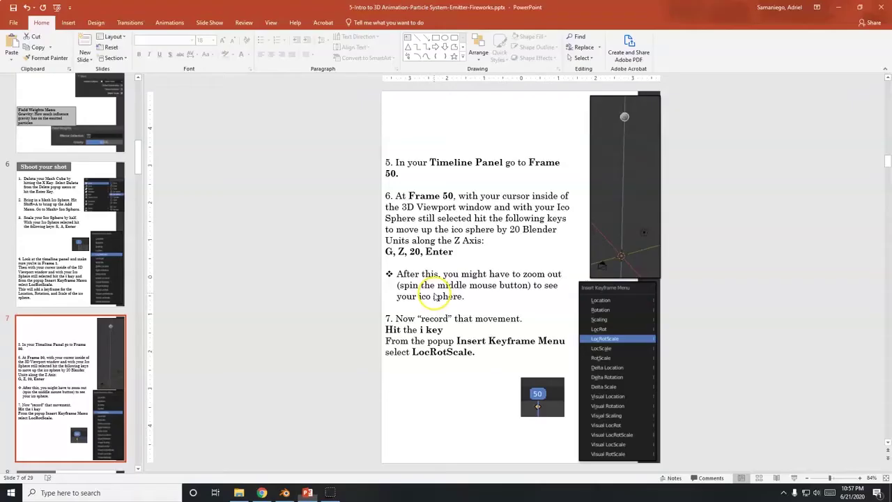
scroll(84, 362, down, 2)
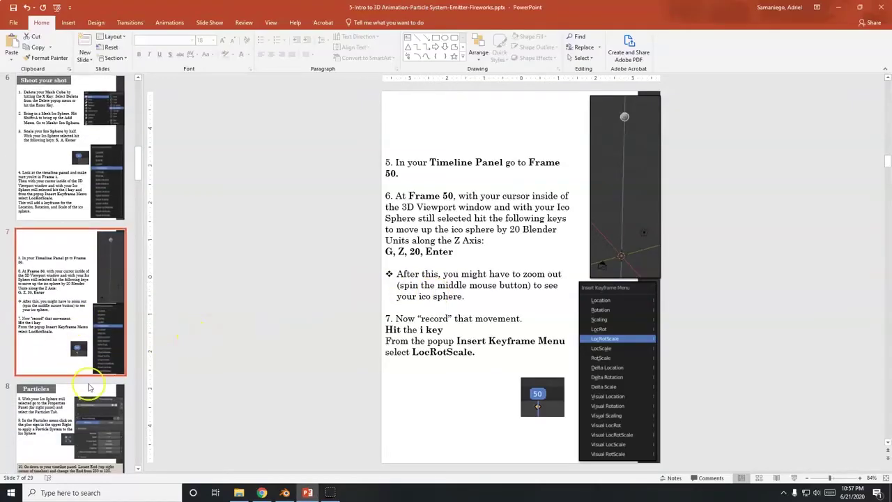
click(88, 426)
key(alt+Tab)
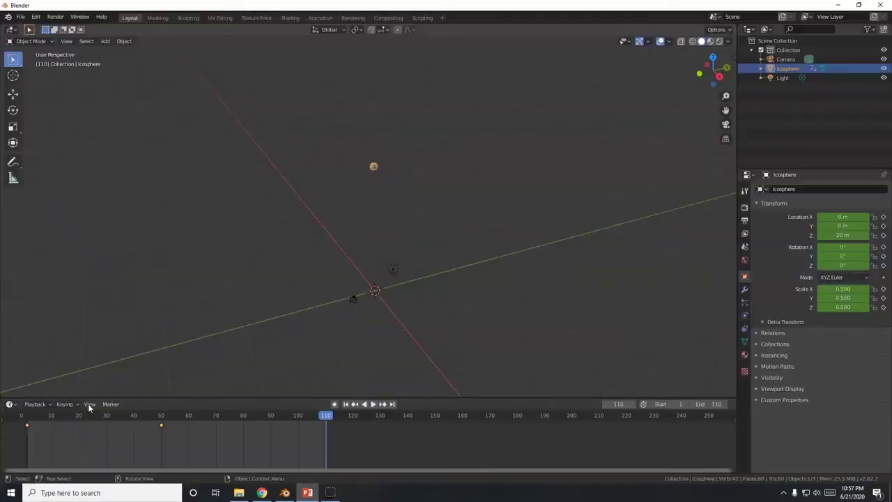
click(448, 339)
key(alt+Tab)
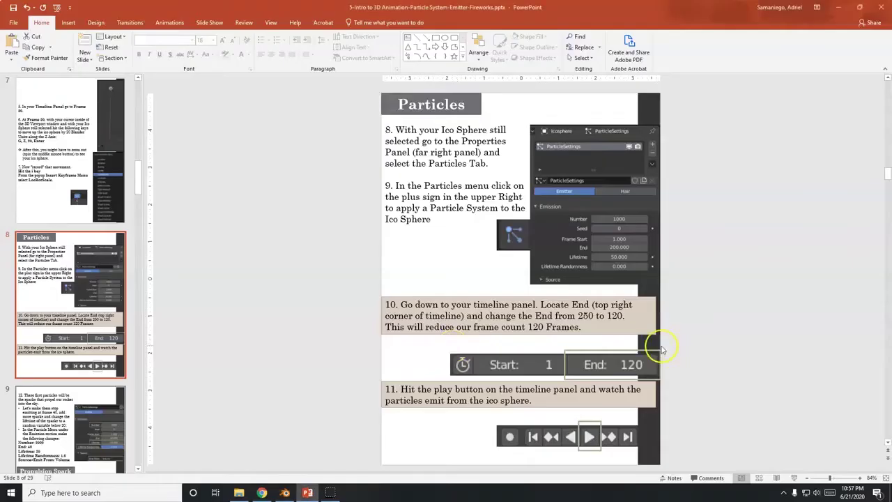
Step: Switch back to Blender and set the animation's end frame to 120
key(alt+Tab)
click(326, 416)
click(707, 403)
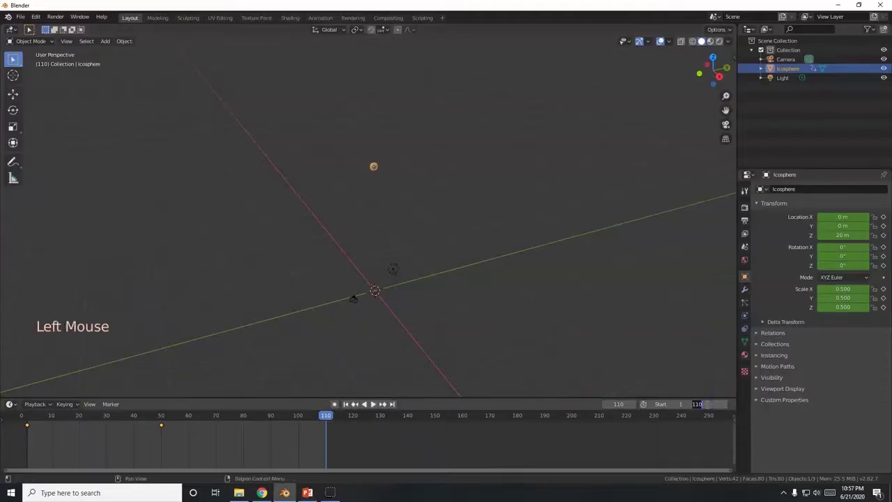
text(120)
key(Return)
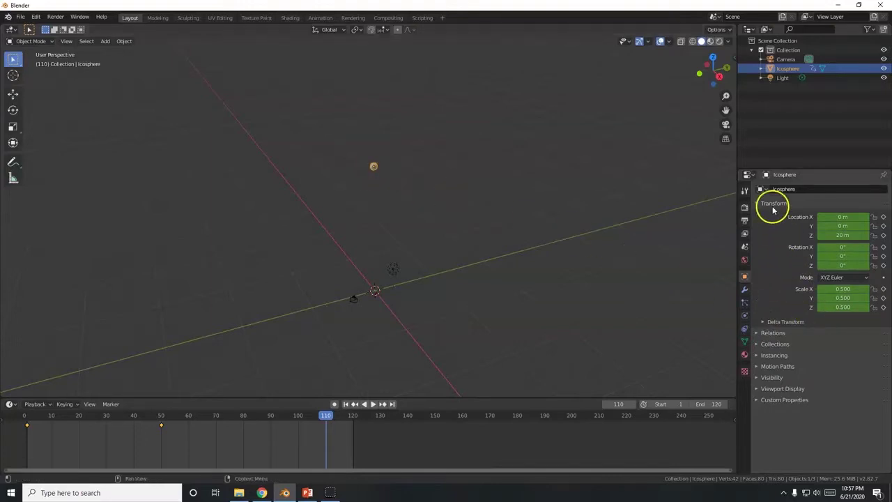
Step: Add a particle system of the Emitter type to the ico sphere
click(744, 304)
scroll(827, 313, up, 2)
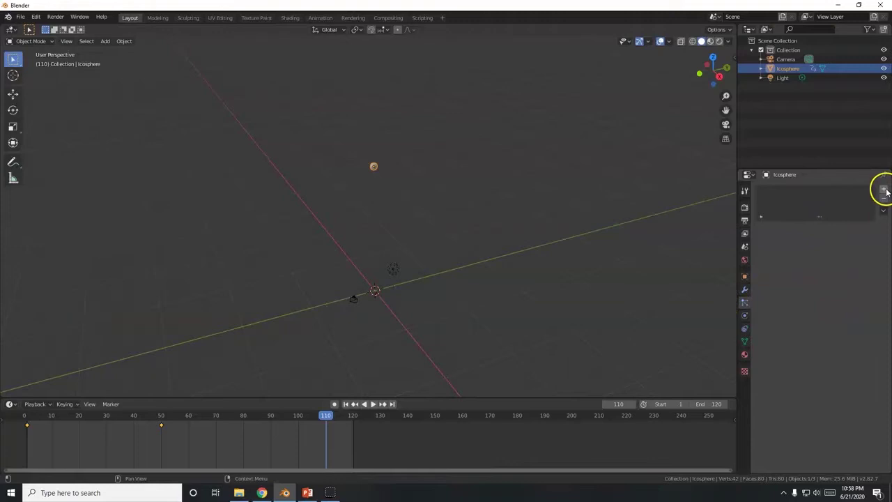
click(884, 189)
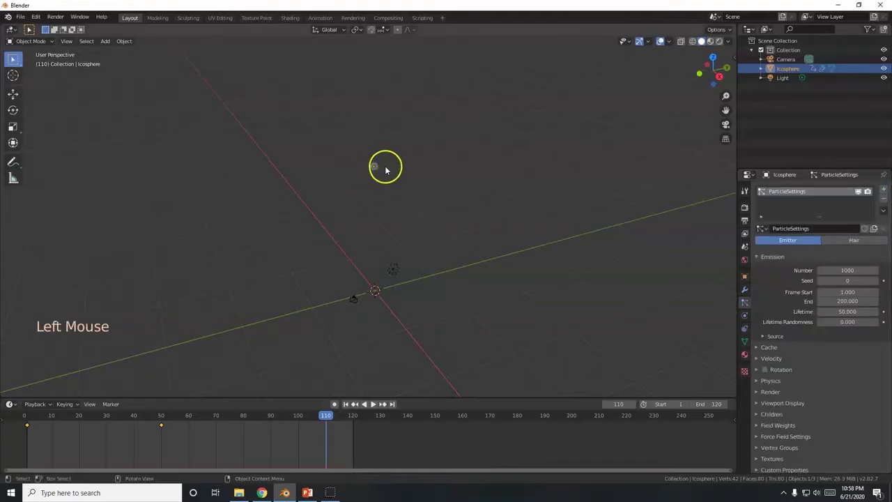
Step: Play the animation and examine how the particles emit from the rising ico sphere
click(373, 404)
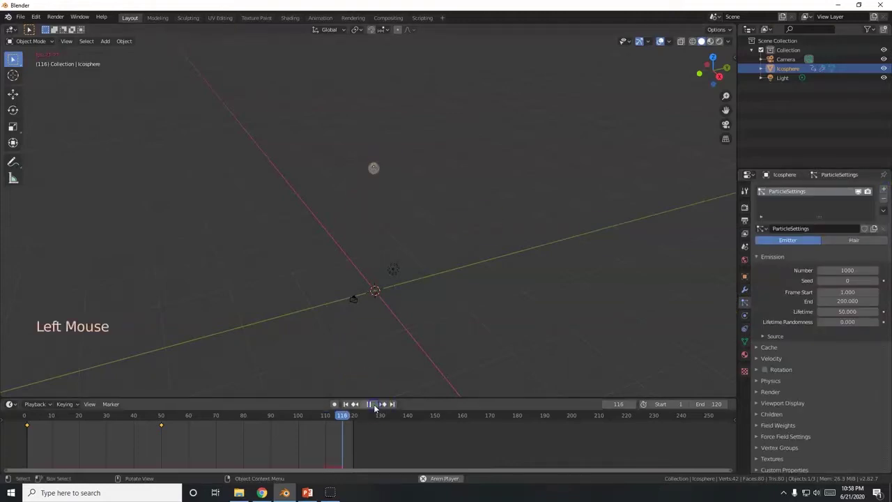
scroll(377, 288, up, 4)
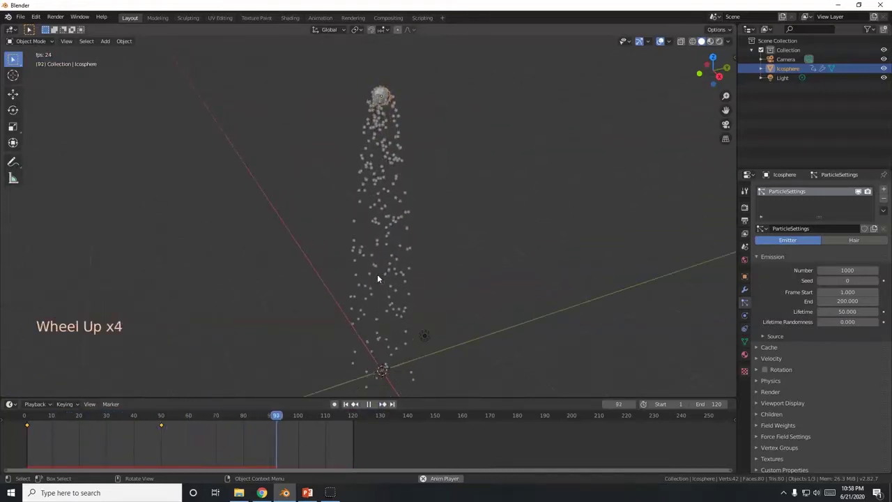
scroll(377, 274, down, 2)
click(414, 258)
click(377, 310)
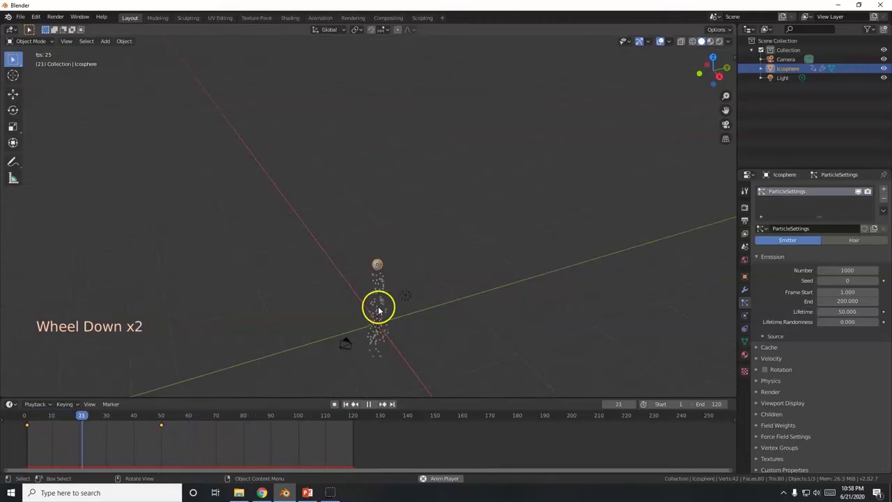
Step: Switch to PowerPoint and open slide 9 of the handout to read the particle emission settings
key(alt+Tab)
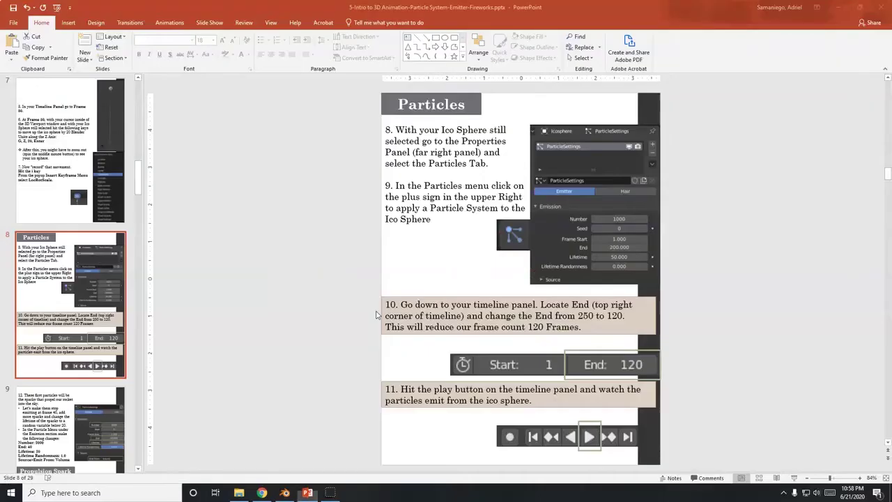
click(213, 339)
scroll(21, 335, down, 3)
click(60, 325)
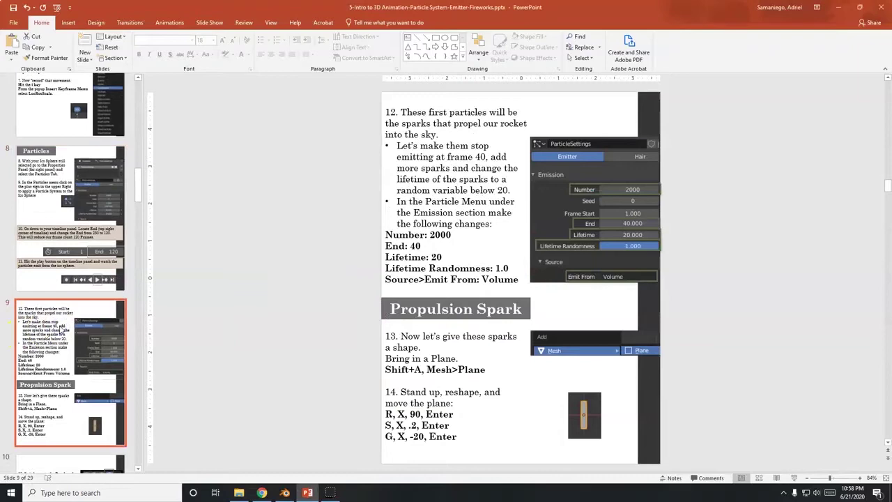
Step: Switch back to Blender and set the emitter's particle Number to 2000
key(alt+Tab)
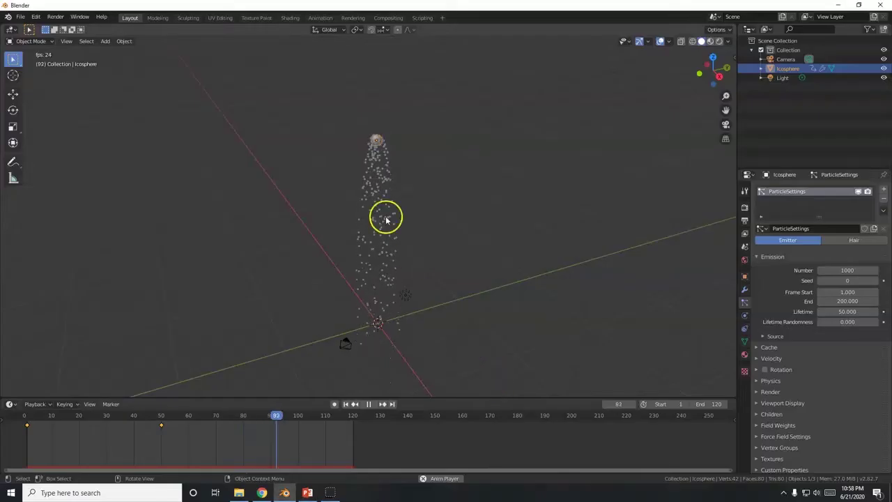
click(846, 272)
text(2)
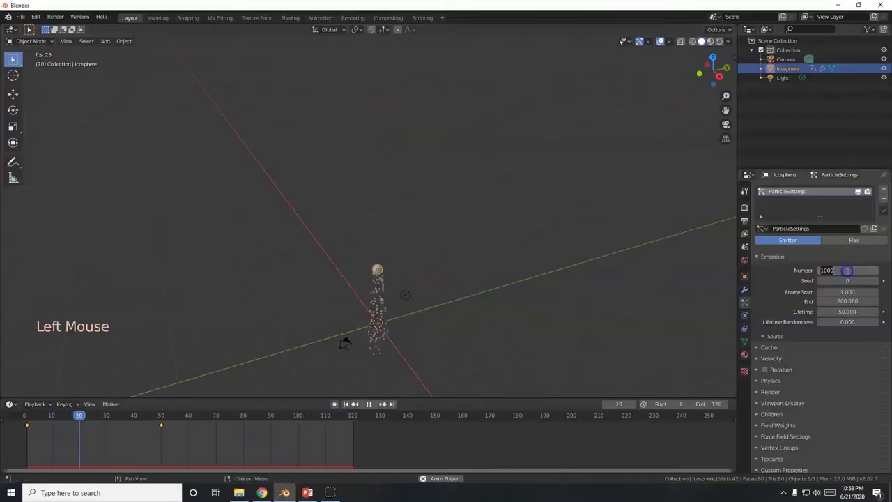
text(000)
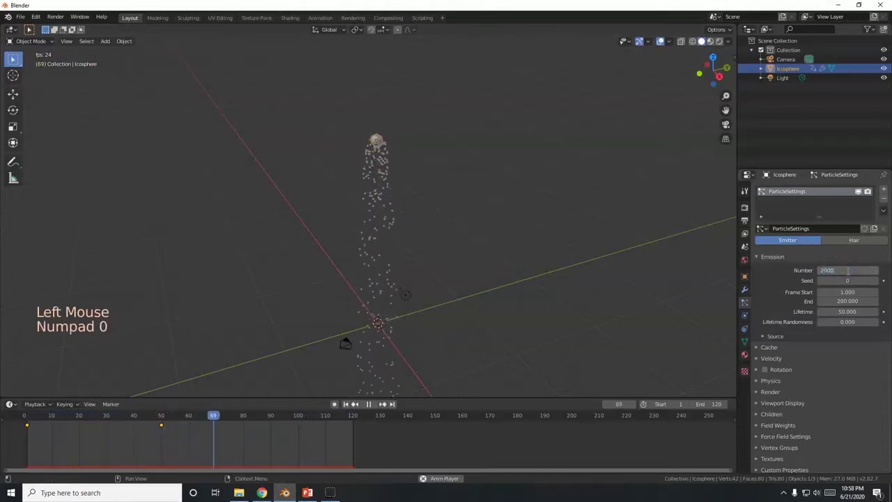
key(Return)
click(378, 297)
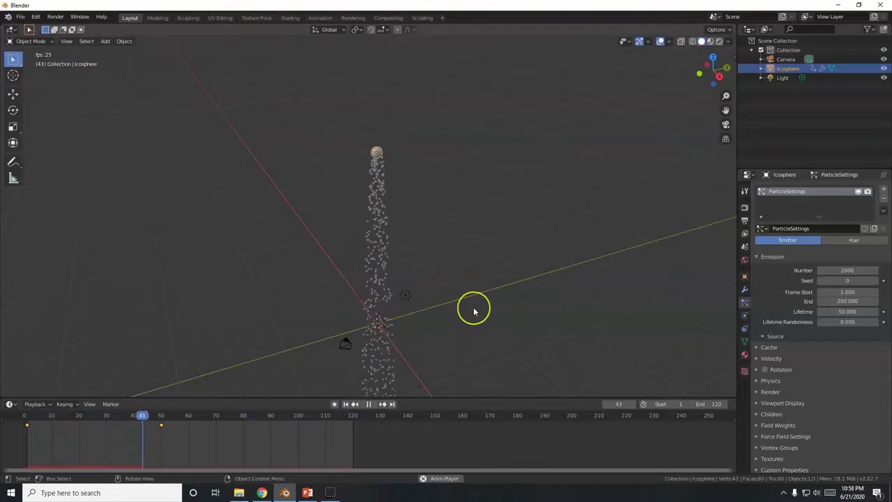
Step: Recheck the emission settings on slide 9 in PowerPoint, return to Blender and set the emission End to 40
key(alt+Tab)
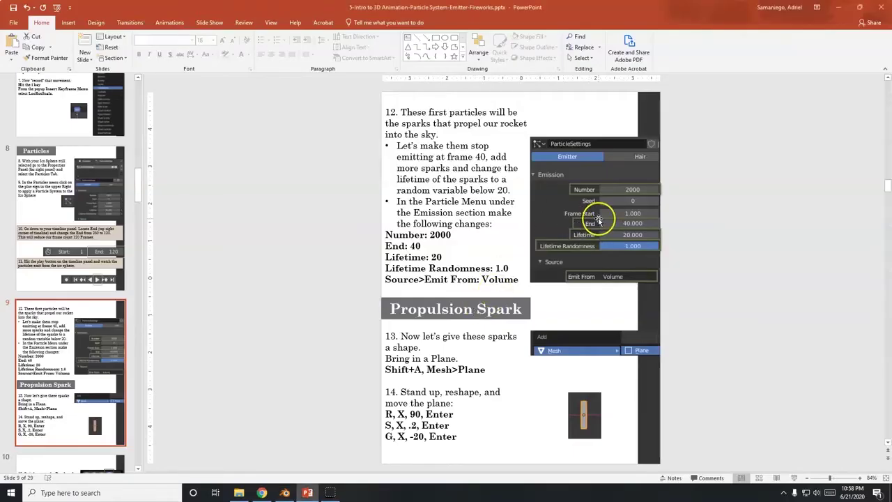
key(alt+Tab)
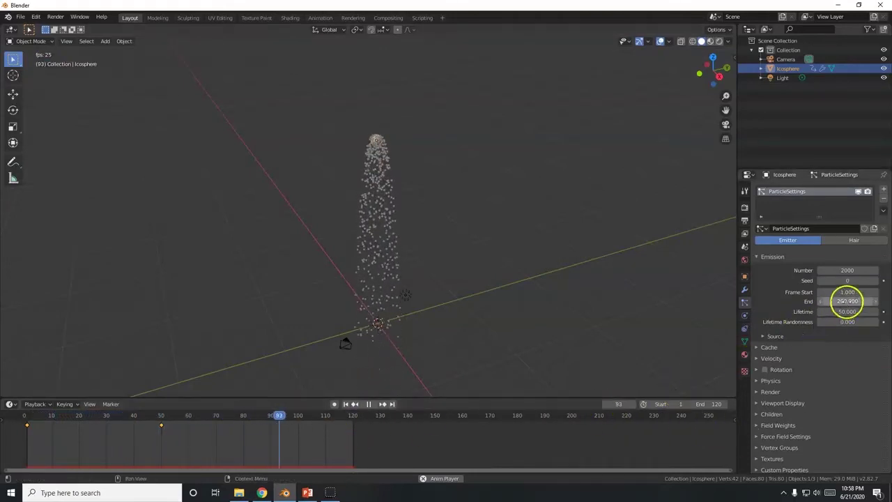
click(847, 301)
text(40)
key(Return)
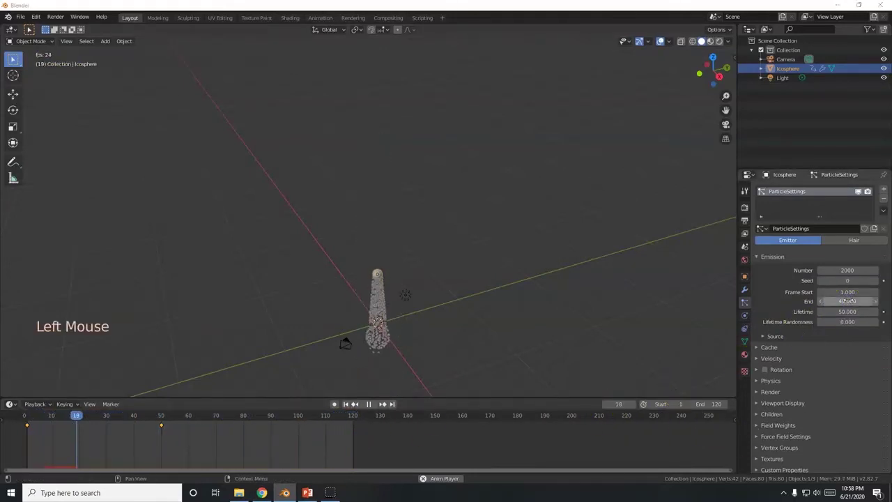
Step: Consult slide 9 in PowerPoint again, return to Blender, set the particle Lifetime to 20 and raise the Lifetime Randomness
key(alt+Tab)
key(alt+Tab)
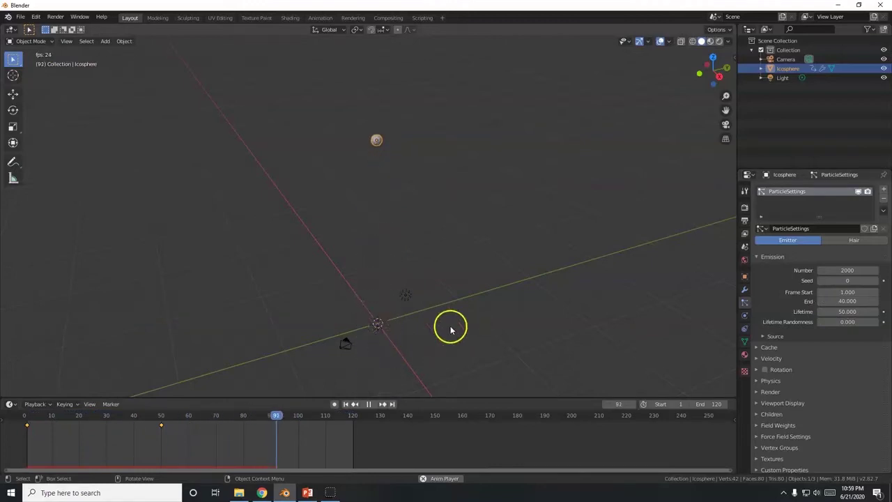
key(alt+Tab)
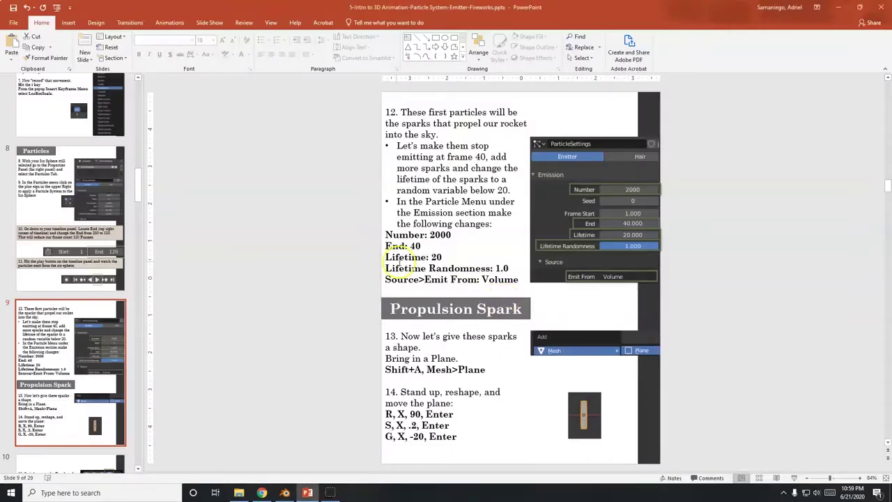
key(alt+Tab)
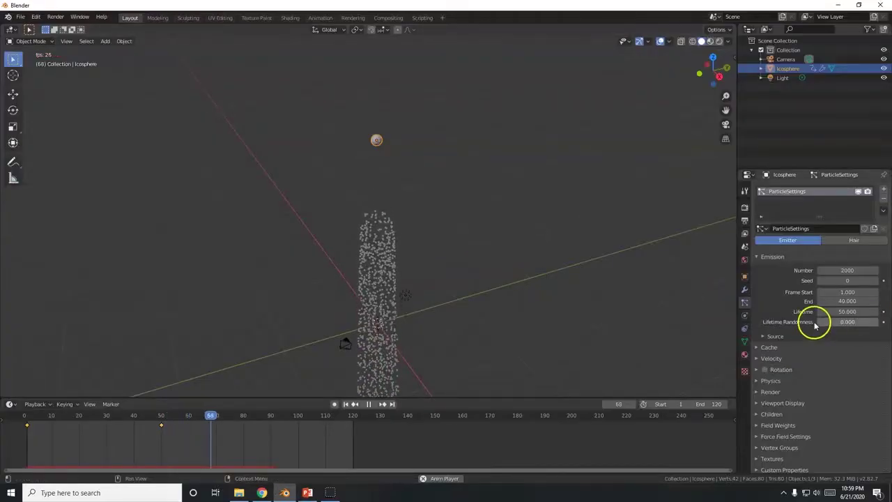
click(850, 311)
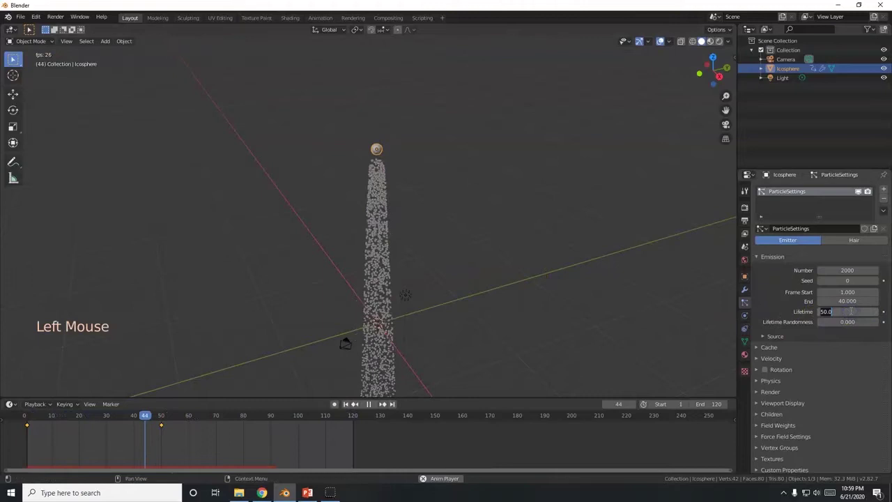
text(2)
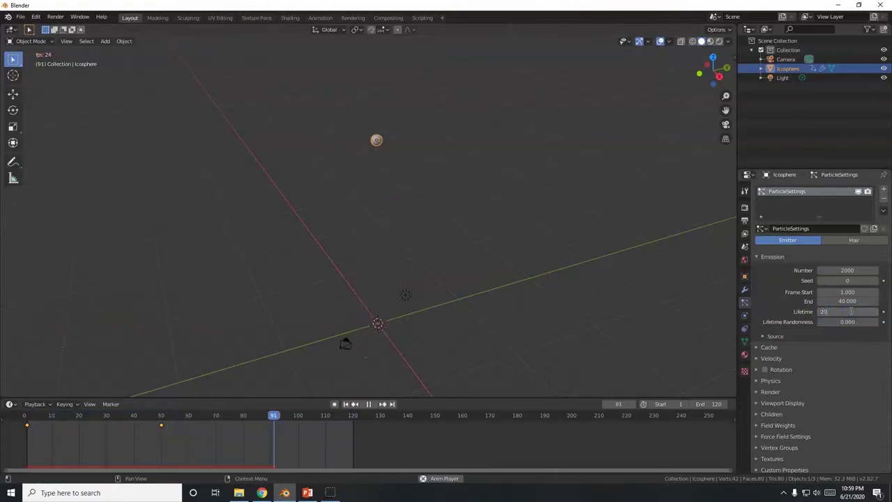
text(0)
key(Return)
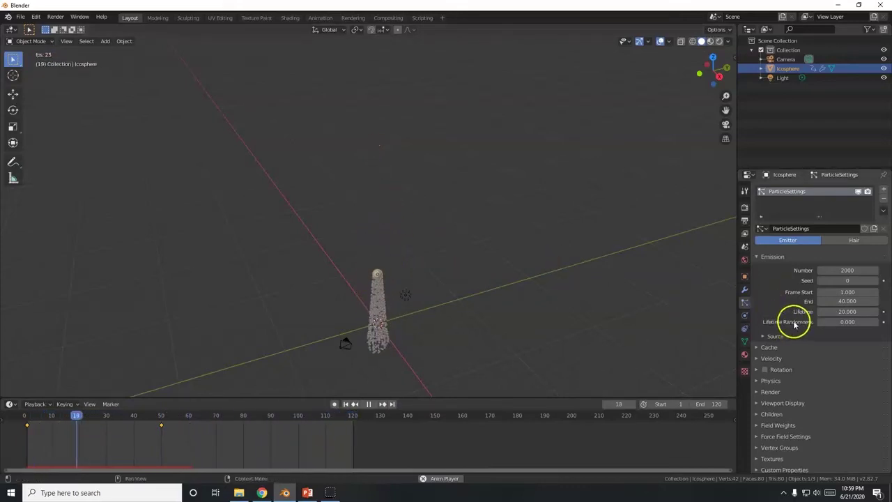
drag(837, 324, 866, 321)
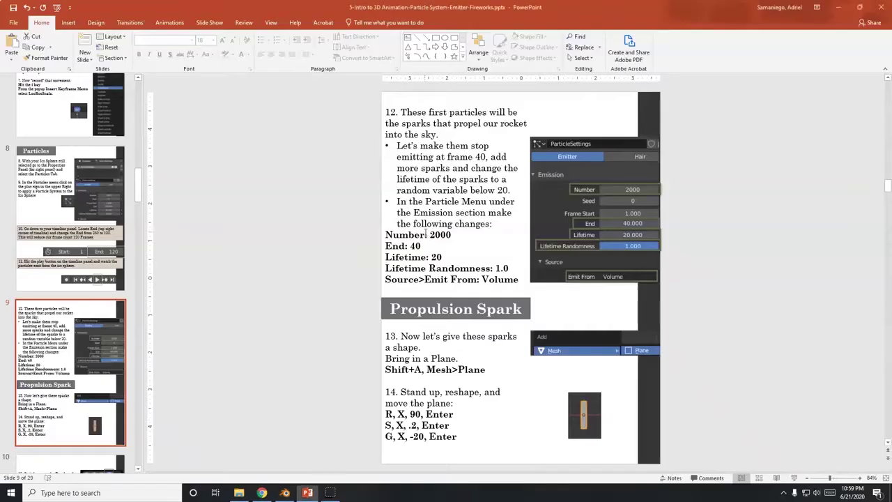
Step: Switch back to Blender, set the ico sphere particle system's Emit From source to Volume and check the trail during playback
key(alt+Tab)
key(alt+Tab)
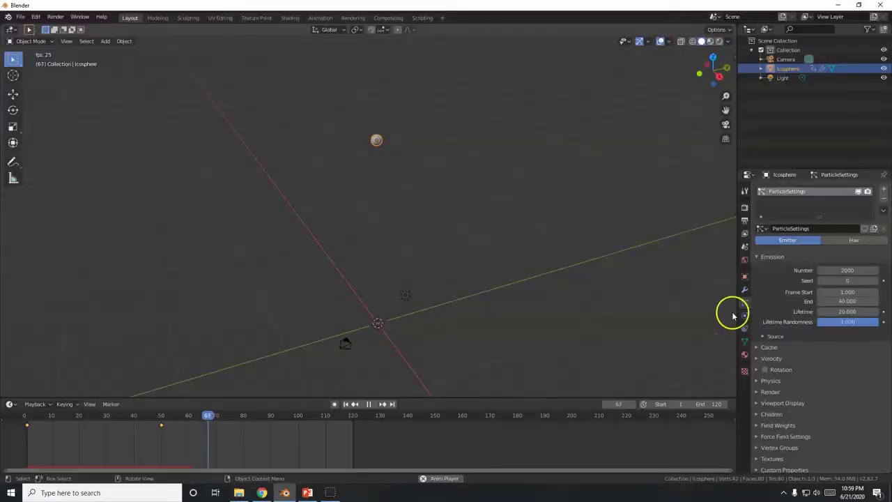
click(776, 337)
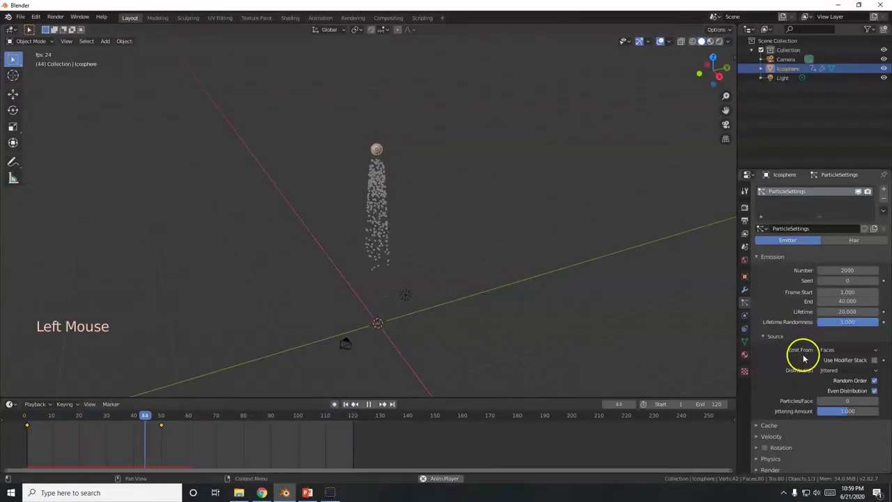
click(837, 352)
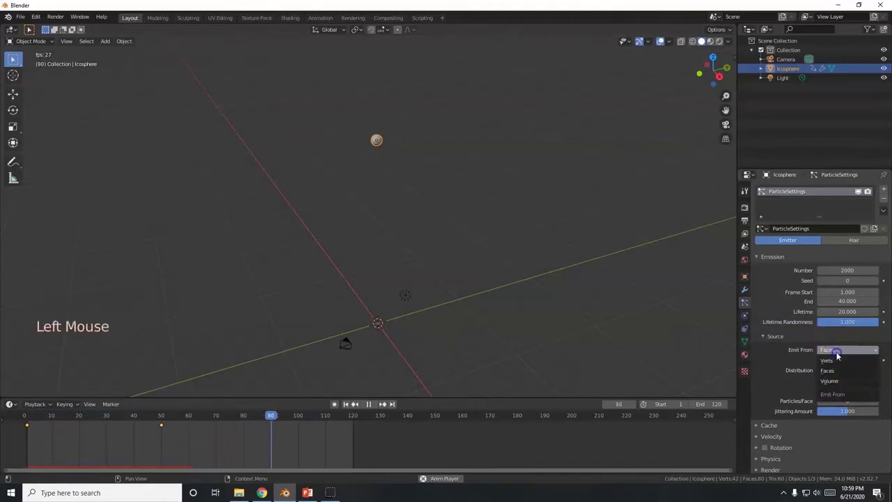
click(829, 381)
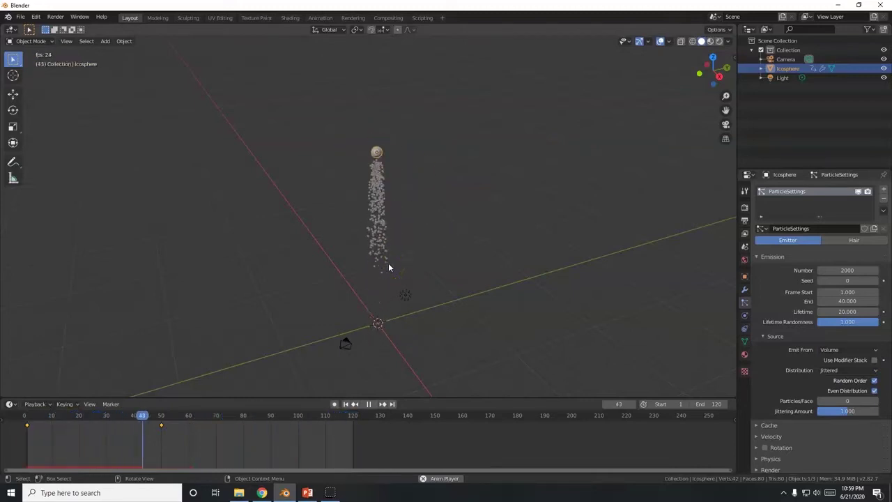
scroll(425, 292, up, 2)
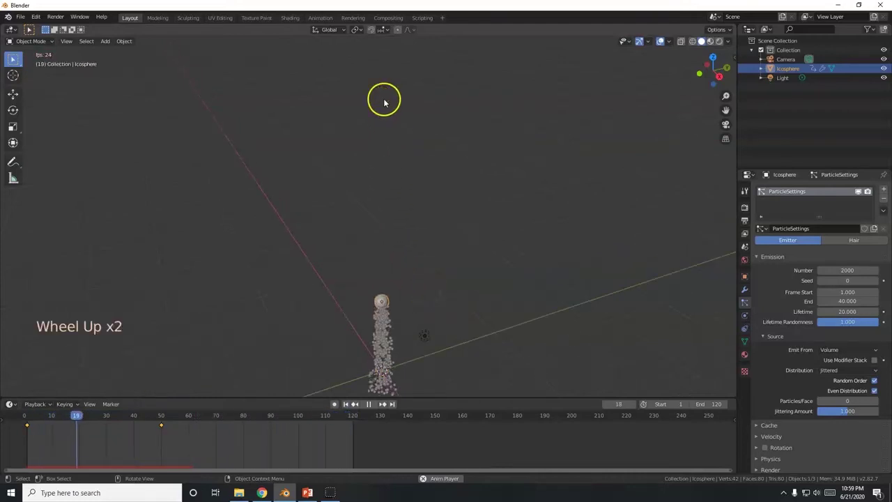
scroll(398, 124, up, 1)
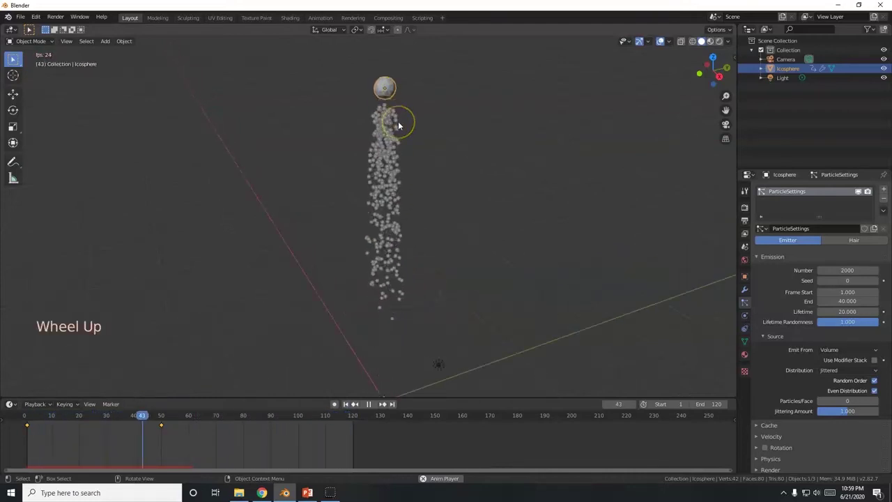
Step: Try Verts and Faces as the Emit From source to compare their trails, and set it back to Volume
click(830, 351)
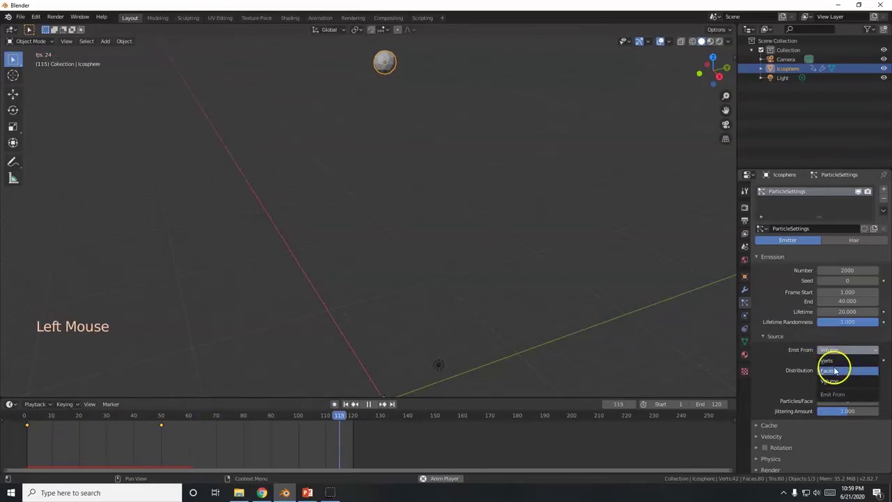
click(829, 360)
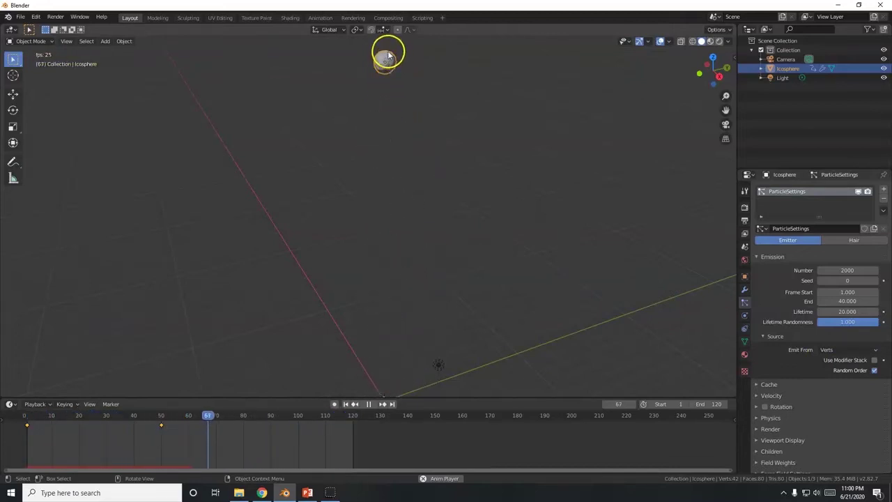
click(843, 349)
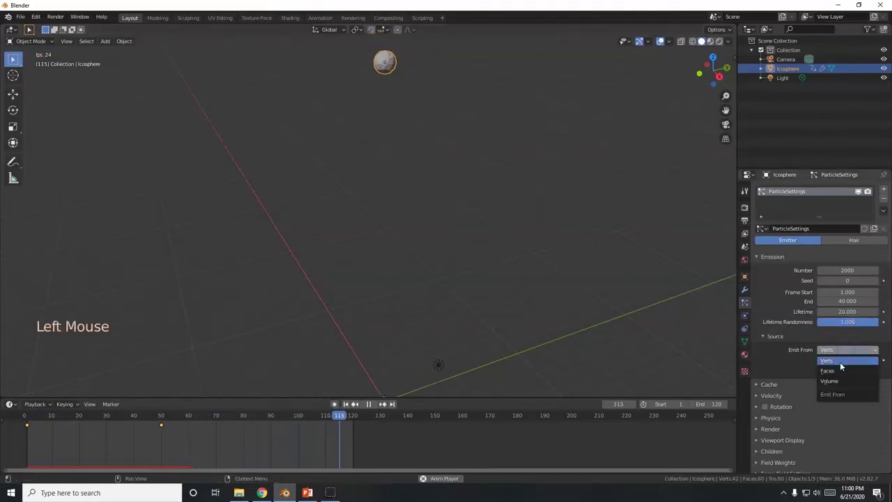
click(835, 371)
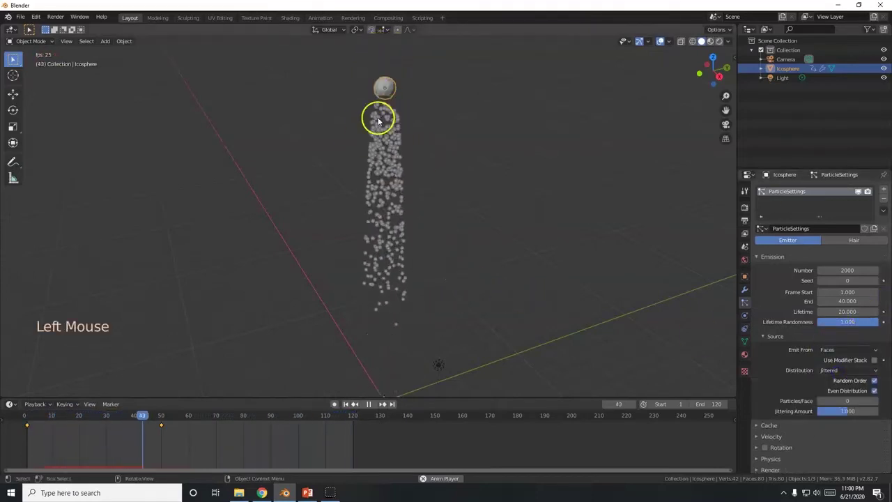
click(847, 350)
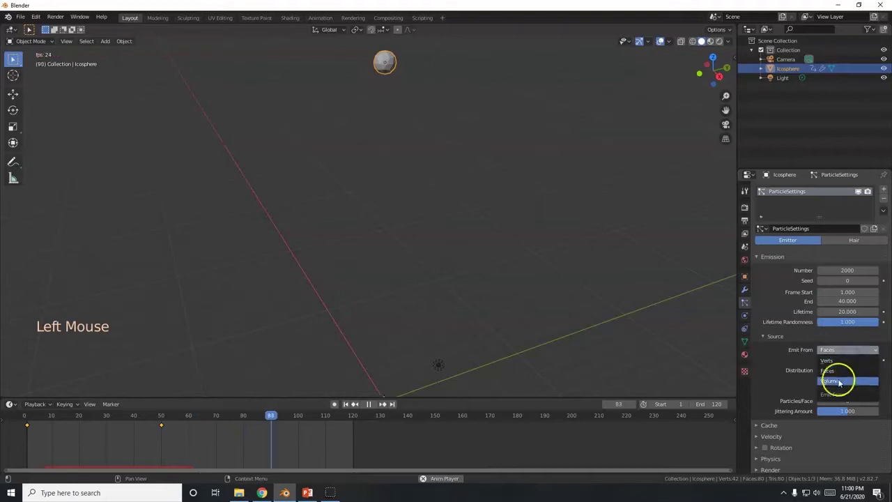
click(838, 383)
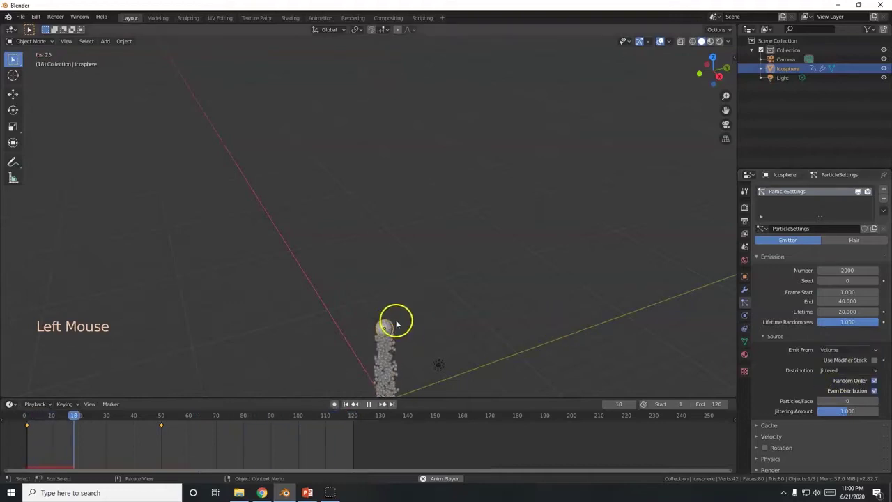
Step: Read the propulsion spark instructions on slide 9 in PowerPoint, return to Blender and add a plane mesh
key(alt+Tab)
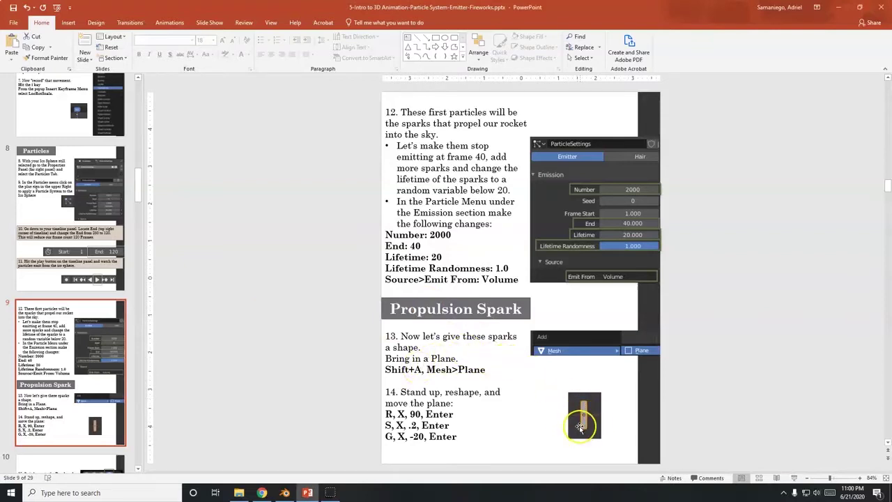
key(alt+Tab)
key(alt+Tab)
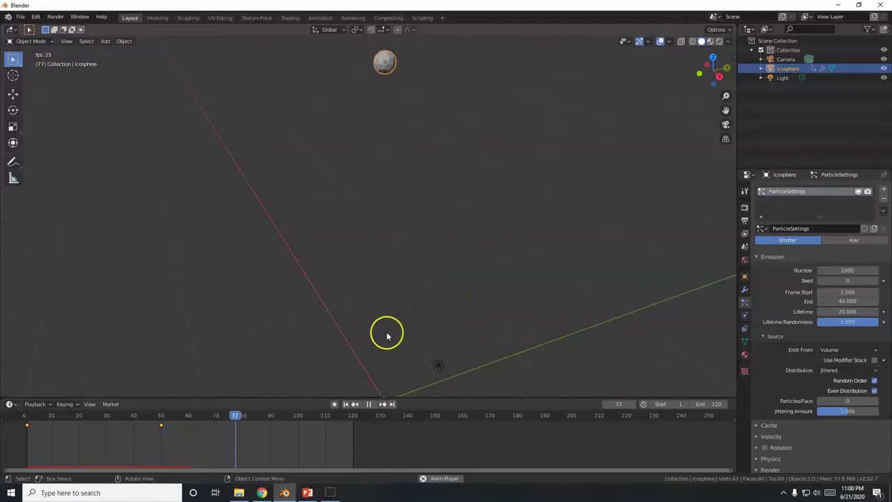
scroll(387, 335, down, 2)
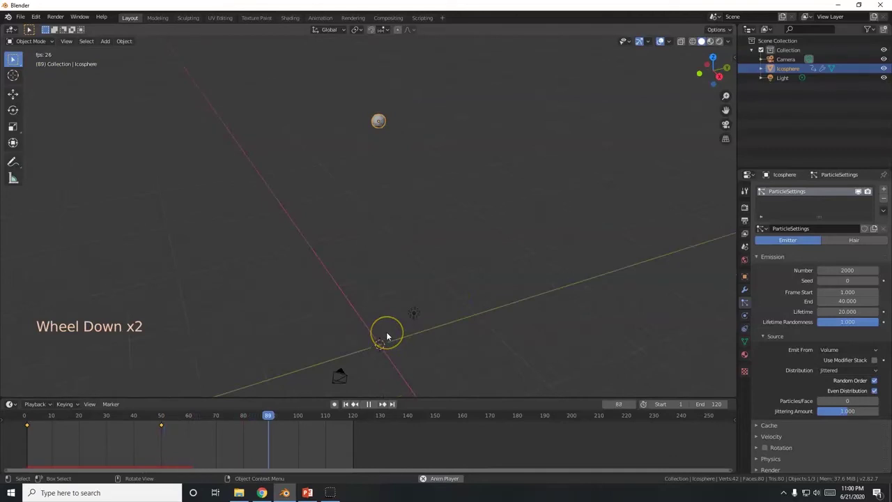
key(shift+a)
mouse_move(378, 302)
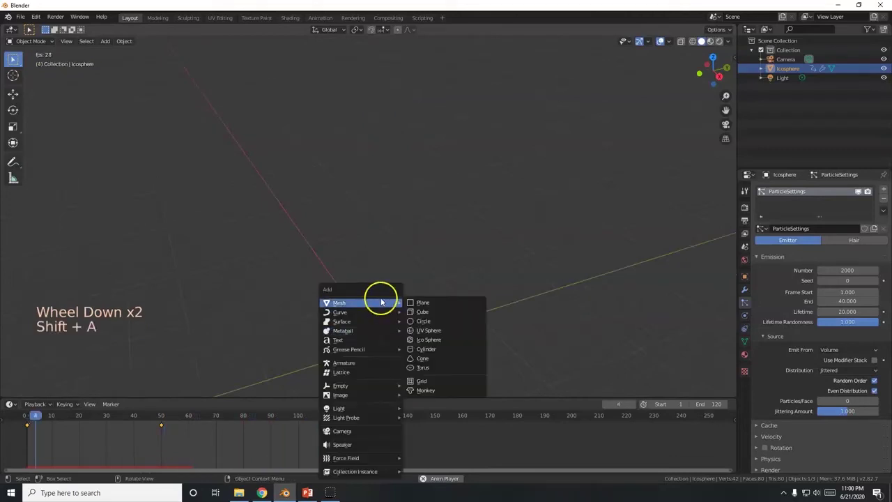
click(446, 302)
Step: Consult slide 9 in PowerPoint, return to Blender and rotate the plane 90 degrees around the X axis
key(alt+Tab)
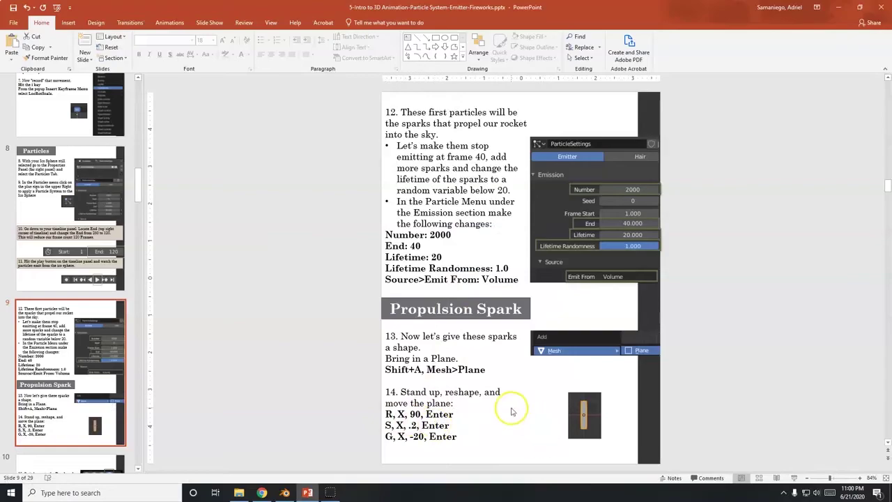
key(alt+Tab)
text(rx)
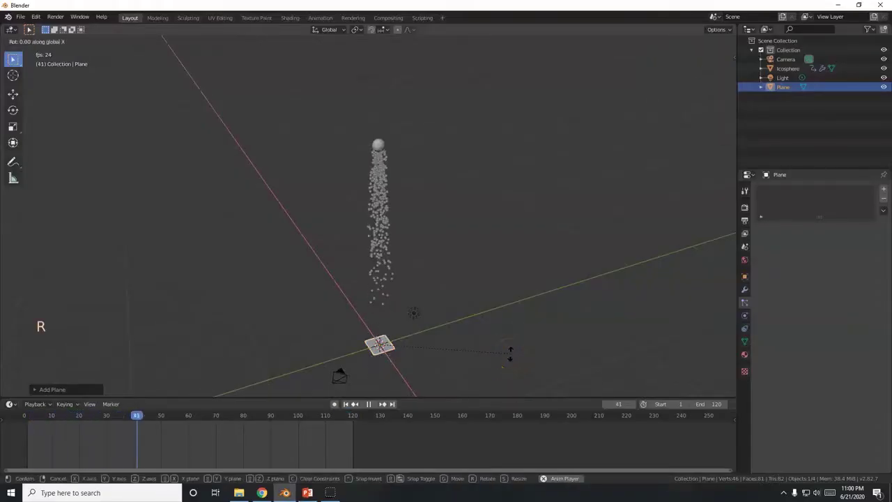
text(90)
key(Return)
Step: Check the reshape values on slide 9 in PowerPoint, return to Blender and scale the plane by 0.2 along X
key(alt+Tab)
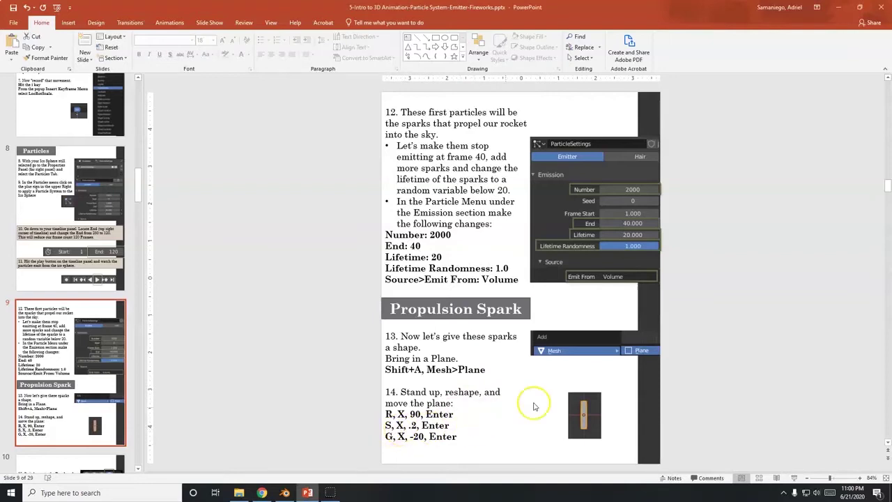
key(alt+Tab)
key(s)
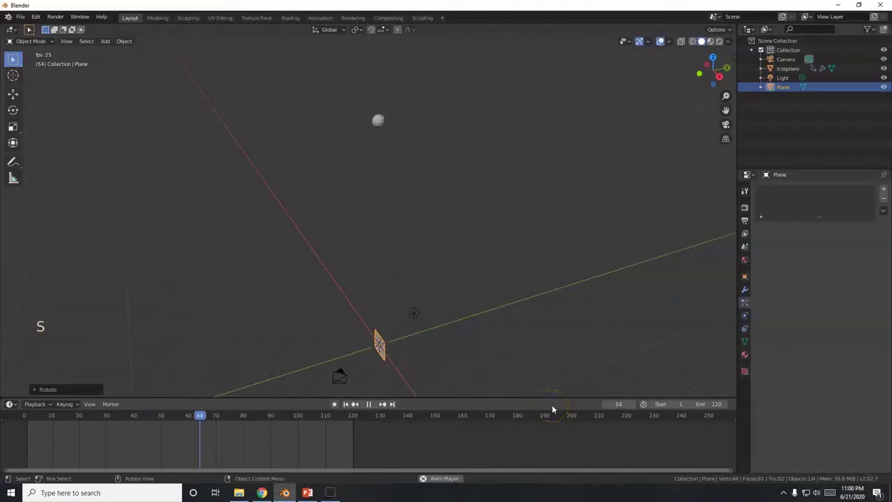
key(KP_Decimal)
key(KP_2)
key(KP_Enter)
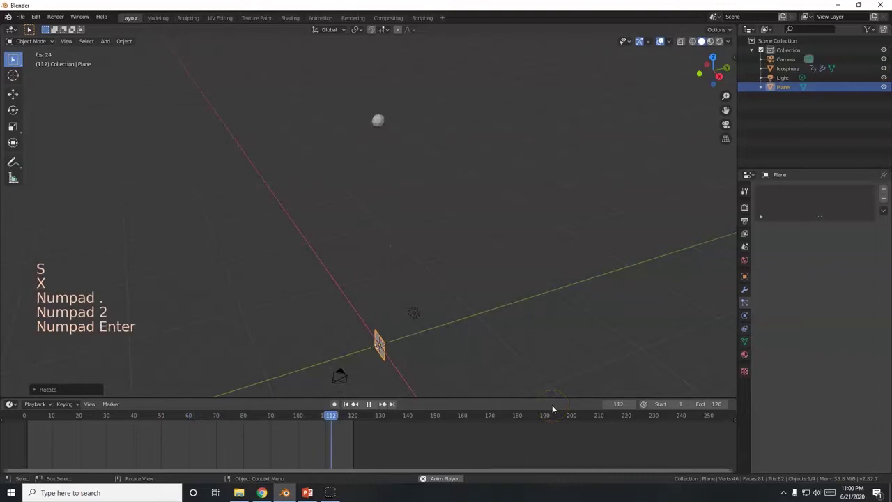
key(KP_Decimal)
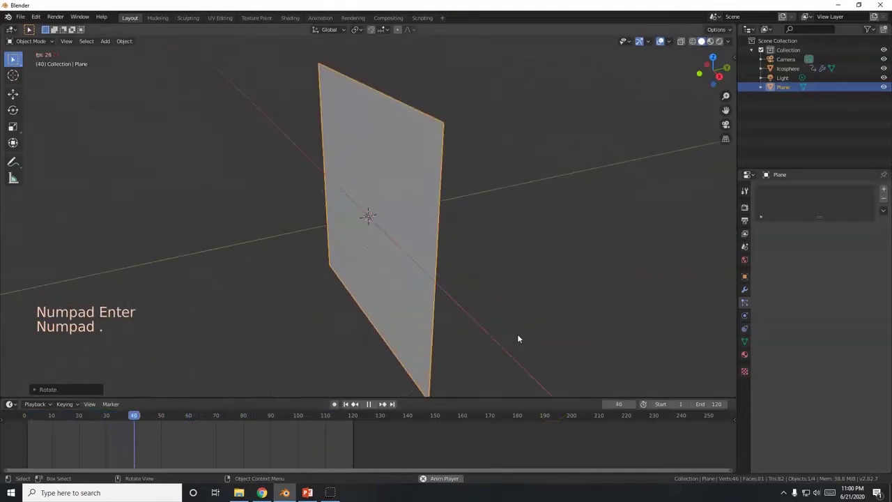
text(s2)
key(Return)
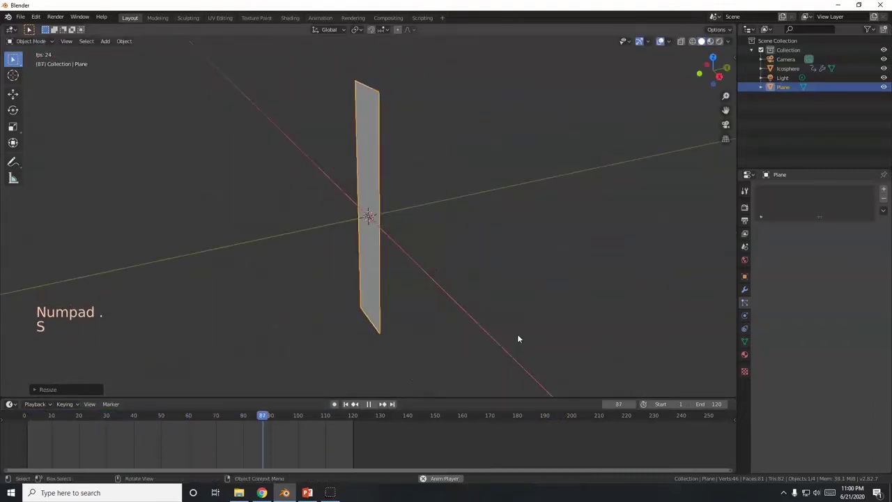
Step: Recheck slide 9 in PowerPoint, return to Blender and move the narrow plane -20 m along X, away from the sphere
key(alt+Tab)
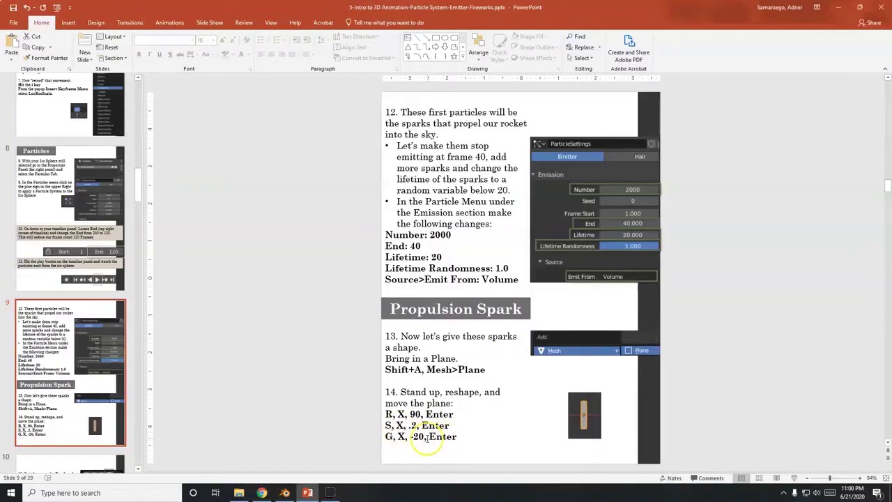
key(alt+Tab)
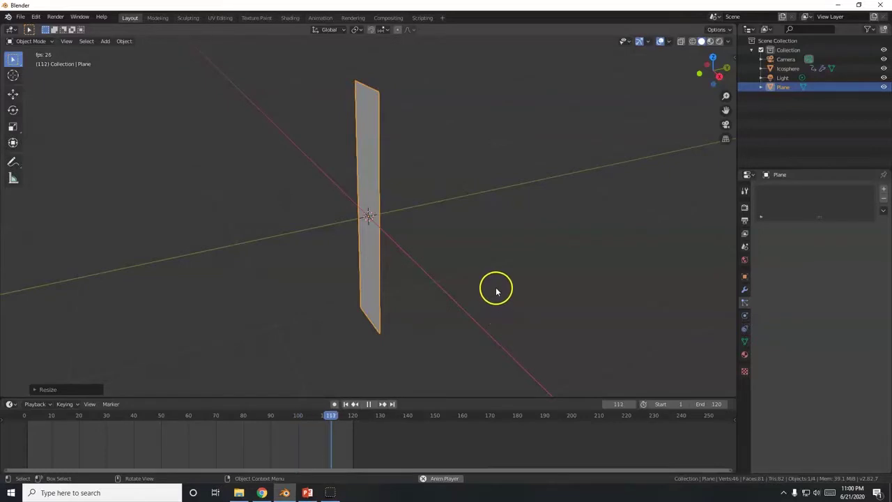
text(g)
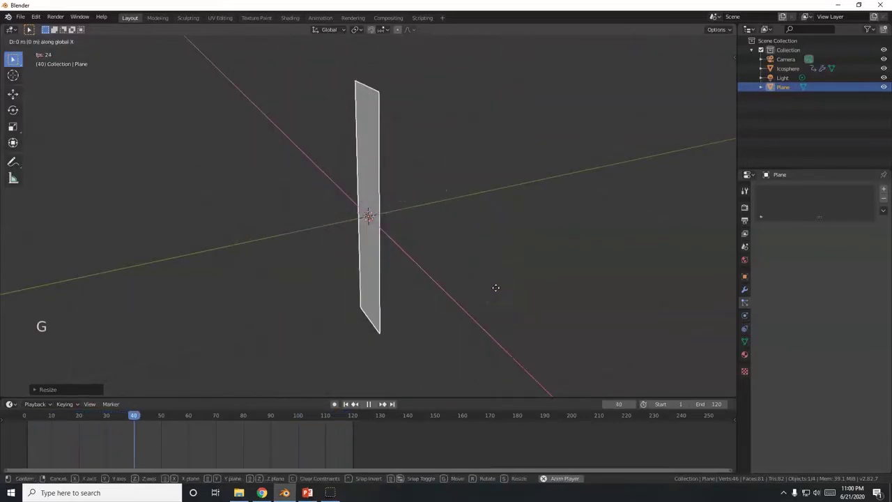
text(x-20)
key(Return)
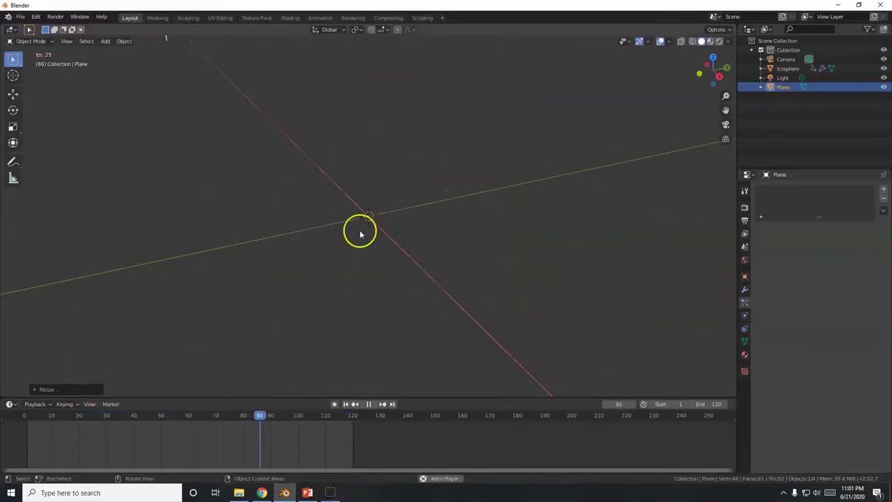
scroll(356, 232, down, 10)
middle_drag(313, 242, 364, 215)
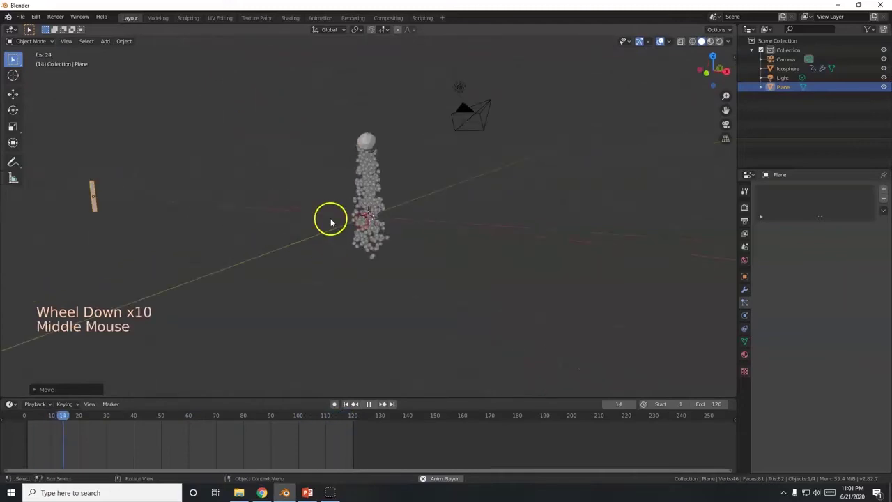
scroll(328, 219, down, 2)
Step: Switch to PowerPoint and open slide 10 to read the rendered shading and black background instructions
key(alt+Tab)
click(98, 394)
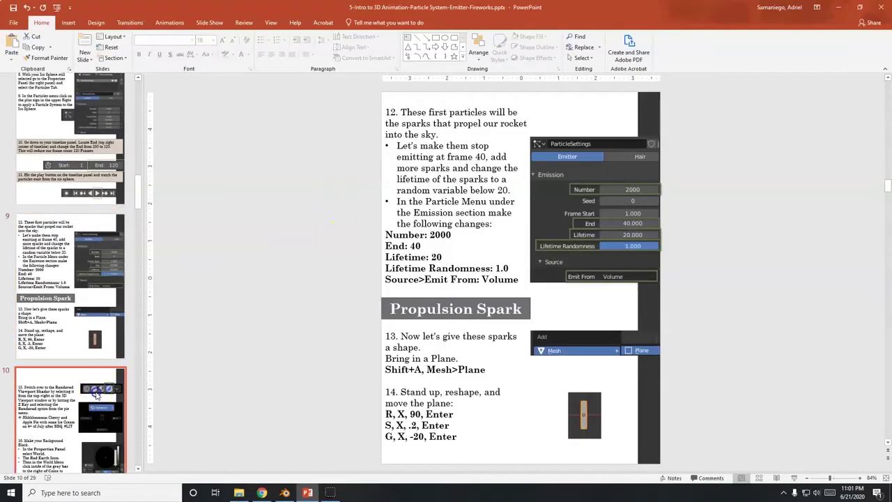
scroll(98, 394, down, 3)
click(109, 314)
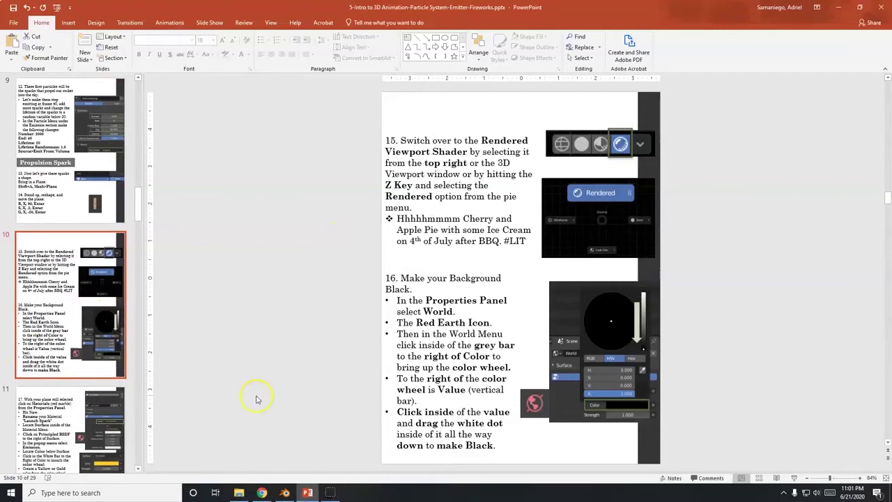
Step: Return to Blender and switch the 3D viewport to Rendered shading
key(alt+Tab)
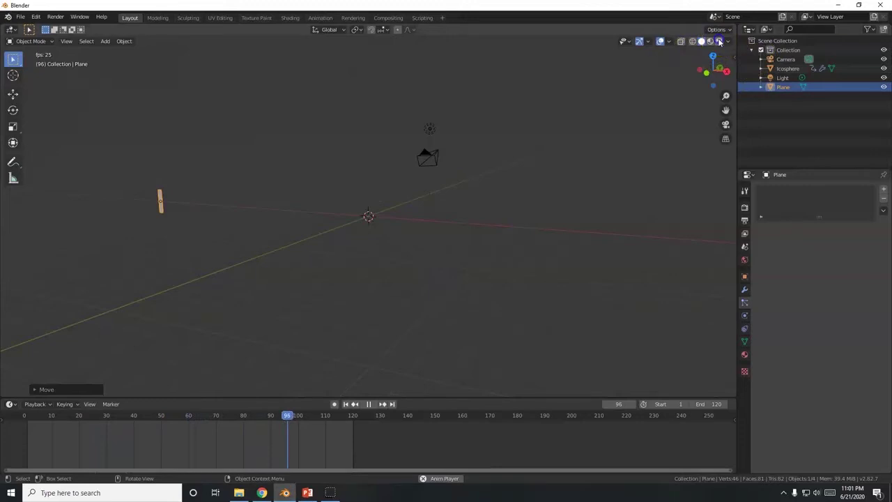
click(285, 240)
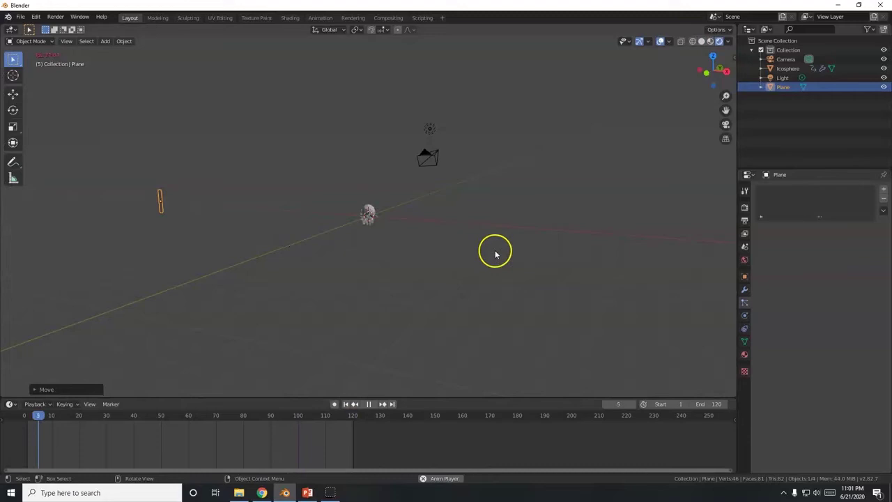
key(z)
key(z)
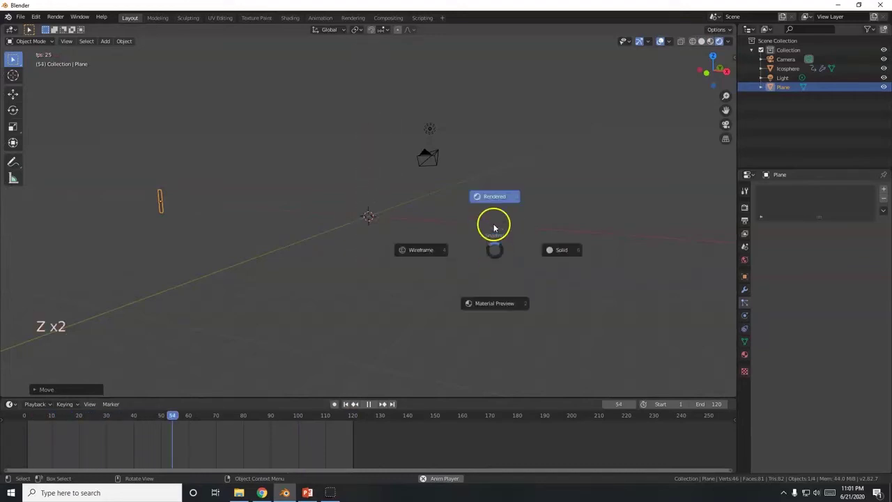
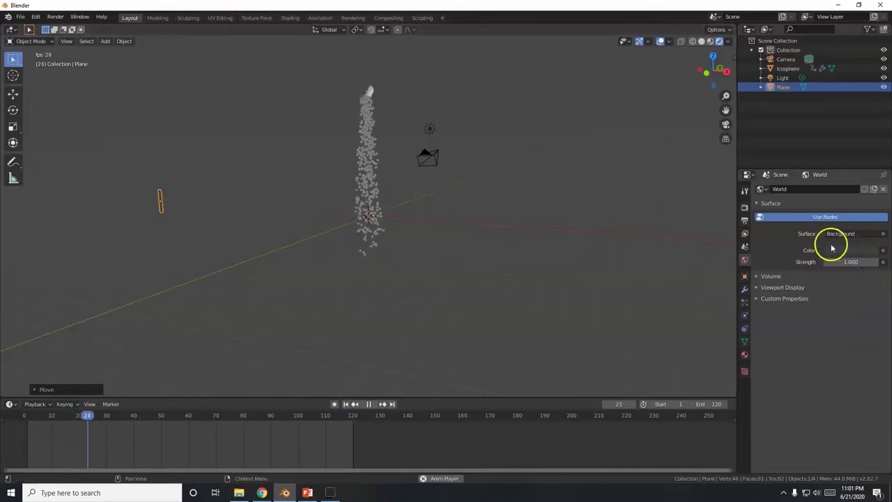
Step: Set the World background surface Color to black
drag(870, 168, 874, 202)
click(459, 303)
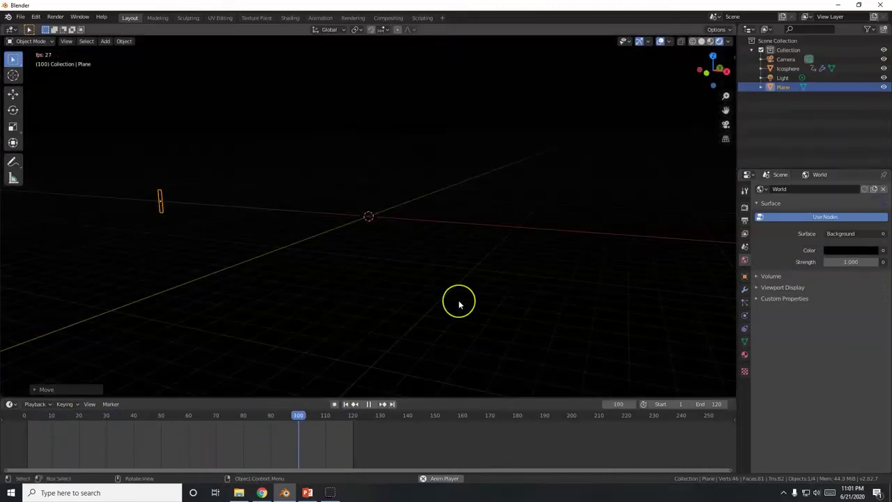
Step: Switch to PowerPoint and open slide 11 to read the Launch Spark material and light deletion instructions
key(alt+Tab)
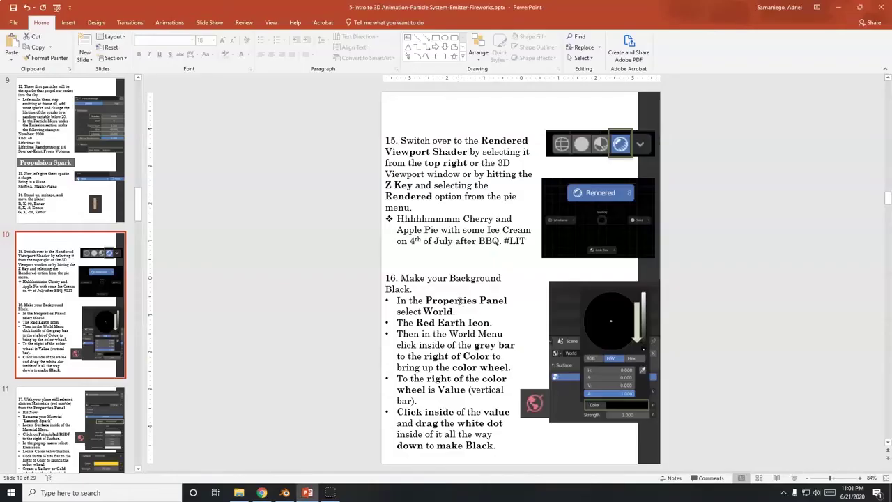
scroll(64, 329, down, 3)
click(64, 330)
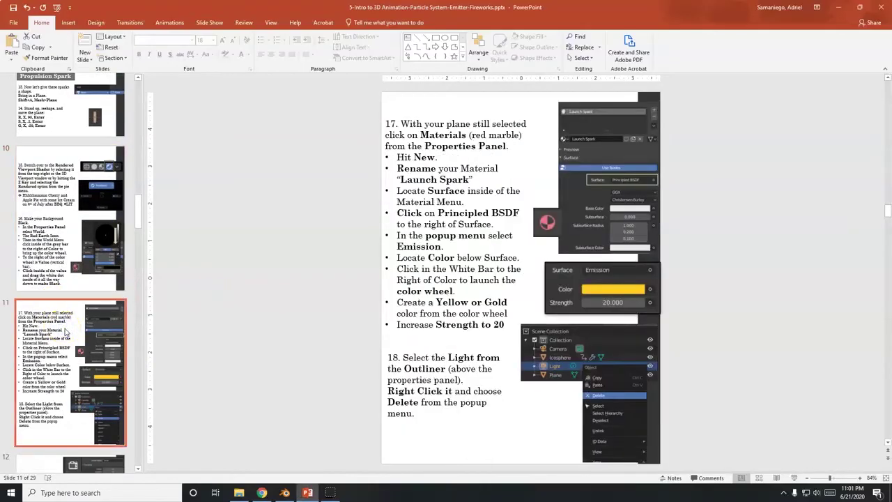
key(alt+Tab)
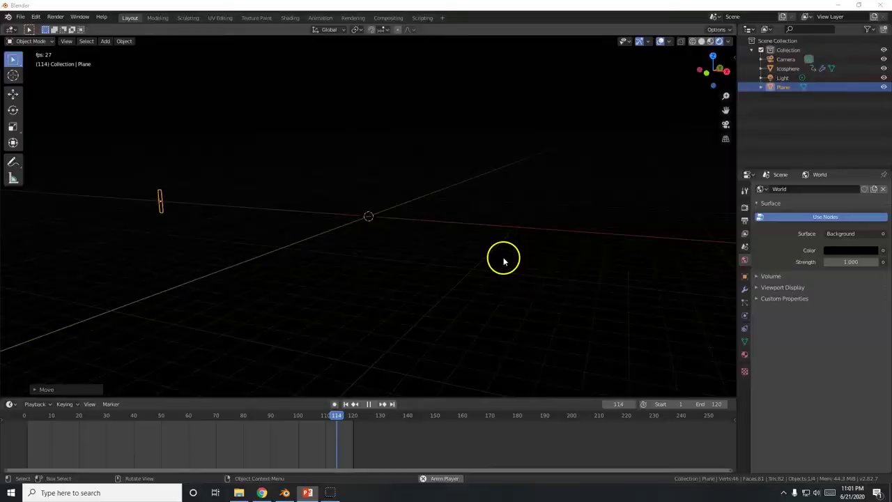
key(alt+Tab)
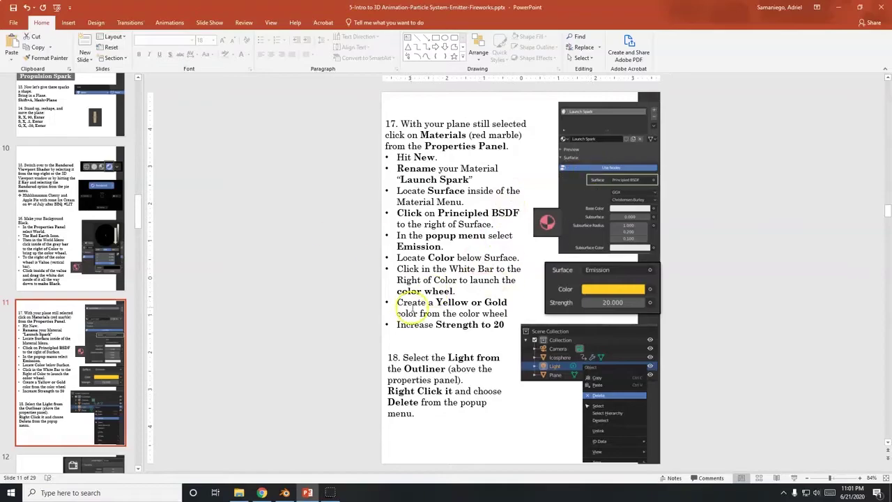
Step: Return to Blender, add a new material to the narrow plane and change its surface shader to Emission
key(alt+Tab)
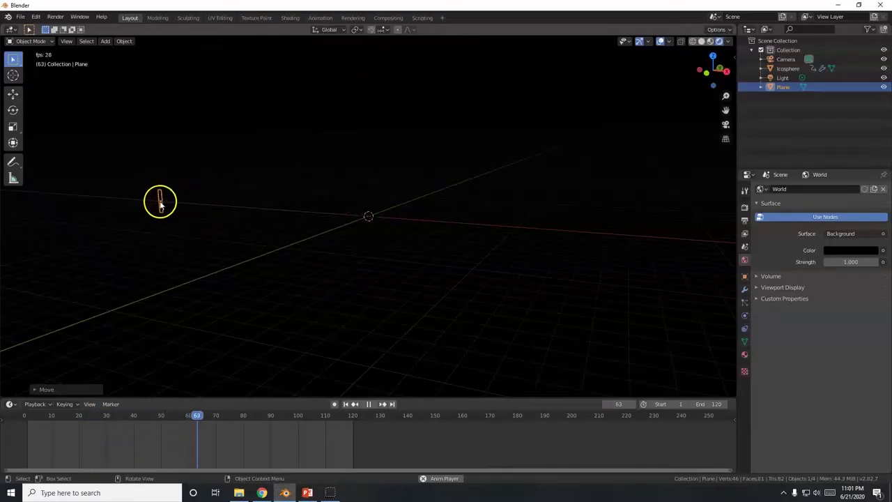
click(745, 355)
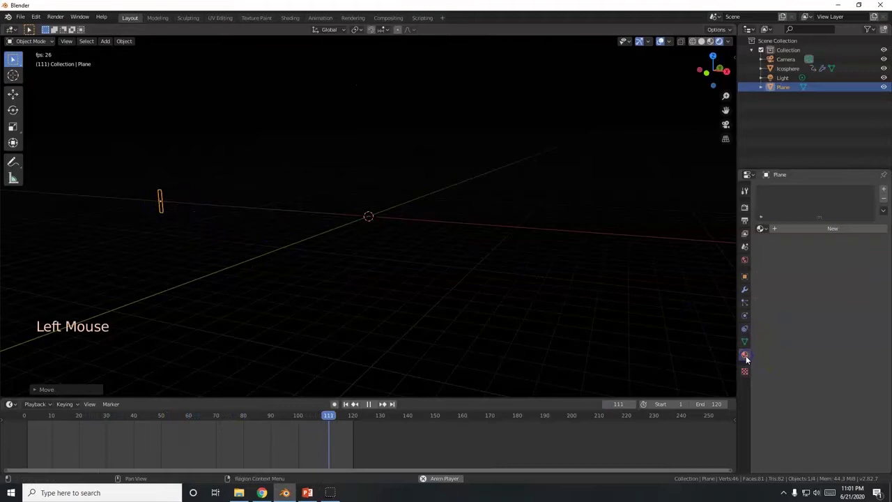
double_click(826, 229)
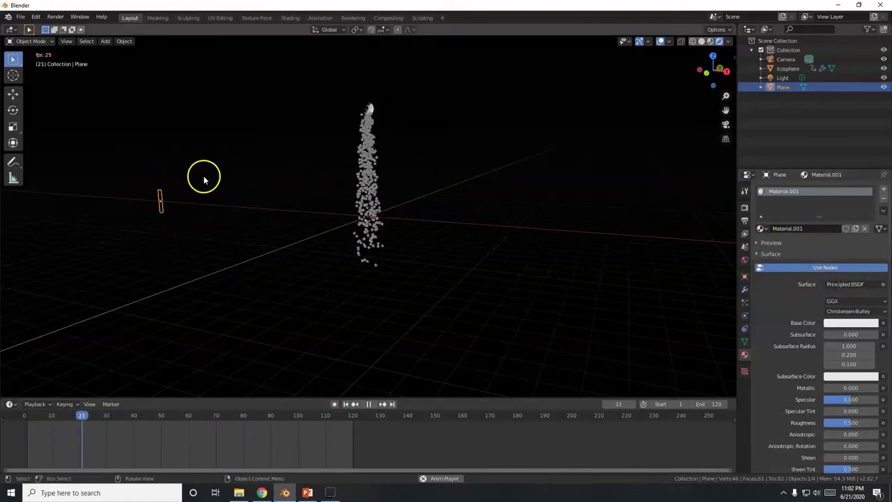
click(841, 285)
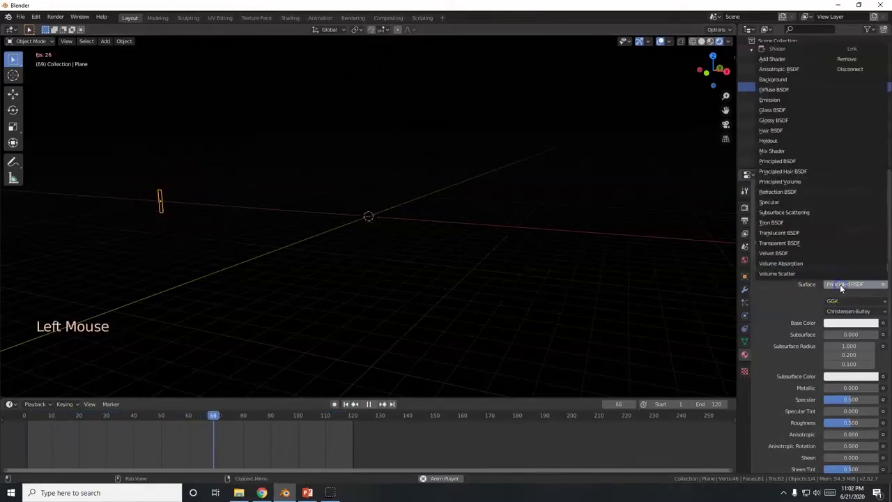
click(779, 101)
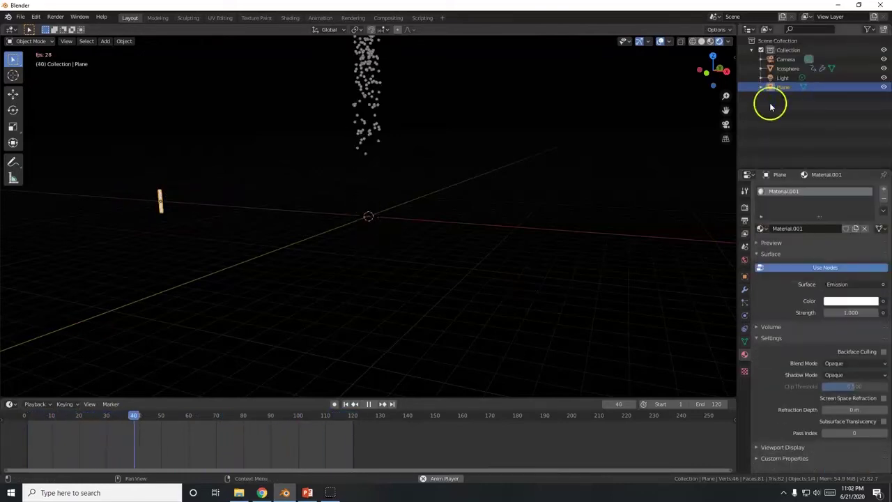
Step: Make the plane's emission color orange and set its emission Strength to 20
scroll(463, 215, down, 3)
shift+middle_drag(463, 214, 473, 293)
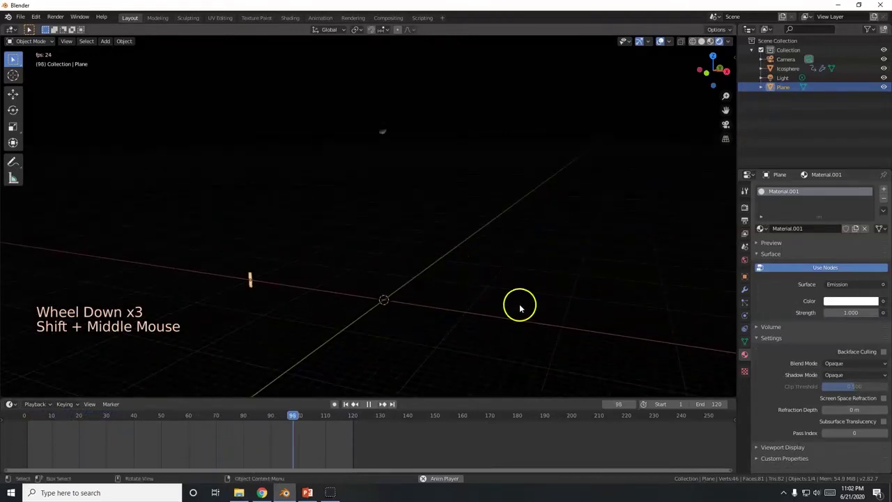
click(854, 304)
click(808, 221)
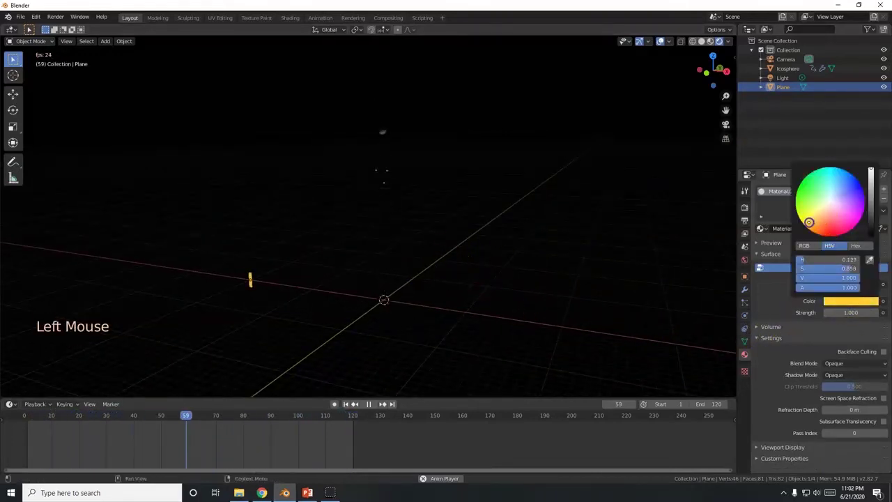
click(816, 333)
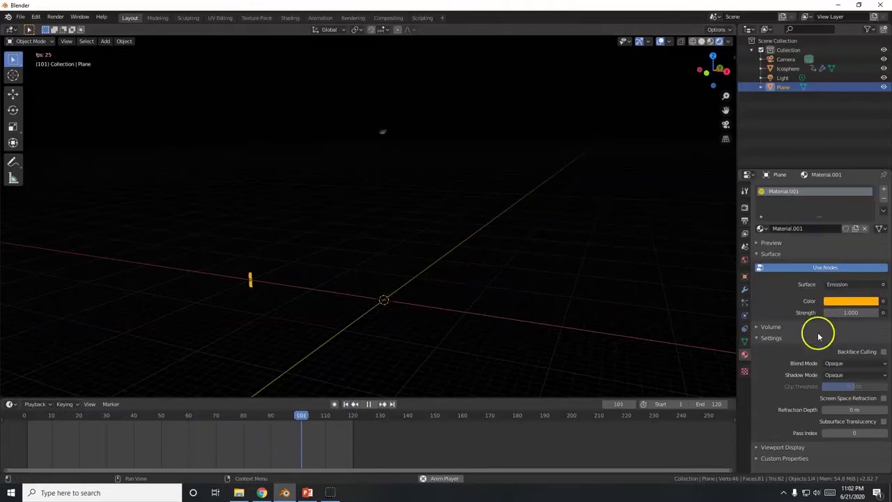
click(854, 312)
text(20)
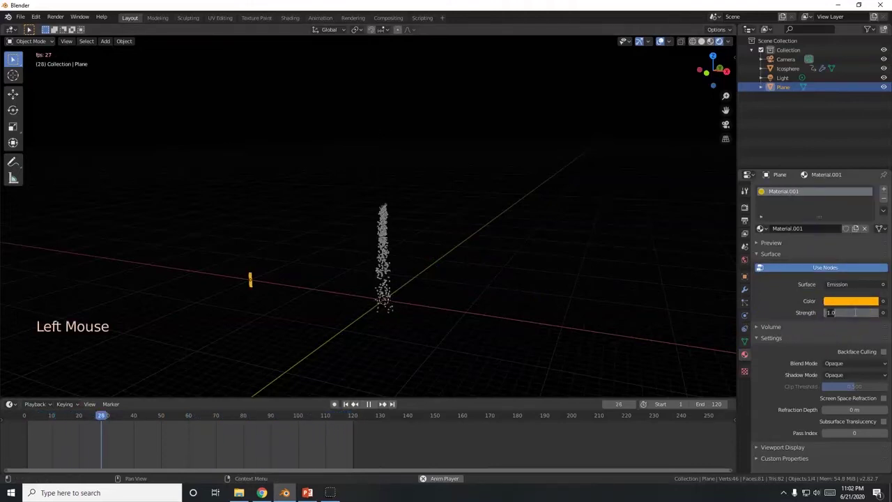
key(Return)
Step: Shift the plane's emission color to a lighter golden yellow
scroll(352, 286, up, 4)
shift+middle_drag(347, 293, 430, 235)
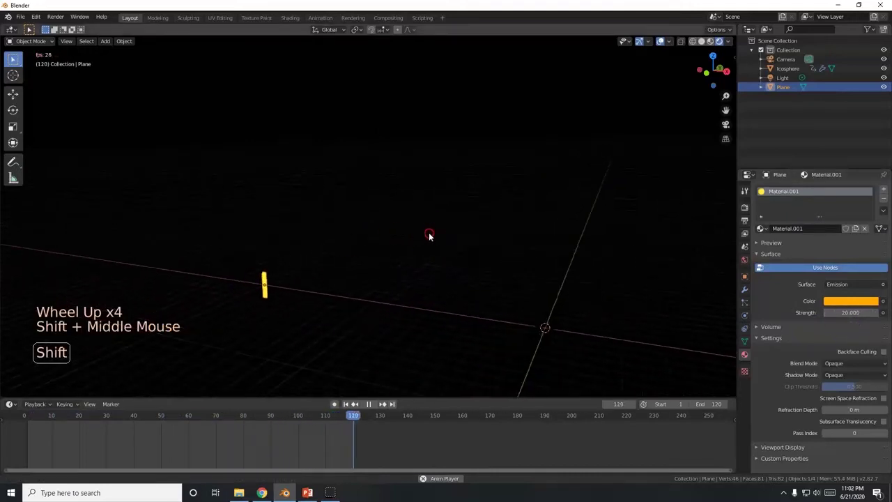
scroll(318, 293, up, 2)
scroll(283, 298, down, 2)
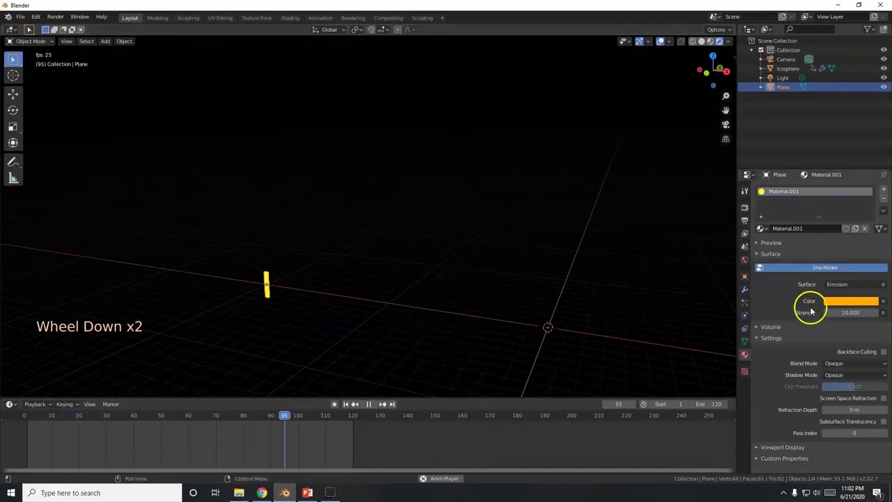
click(833, 300)
drag(823, 219, 809, 224)
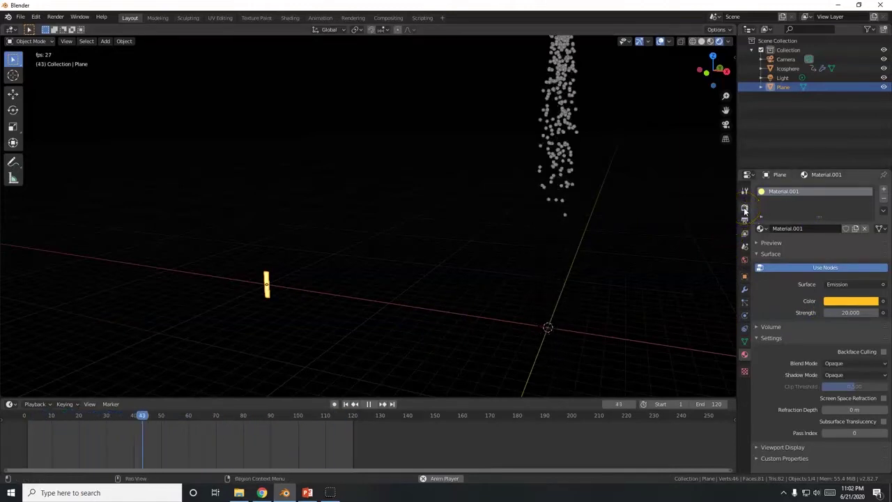
Step: Enable Ambient Occlusion, Motion Blur and Bloom in the scene's Eevee render settings
click(745, 208)
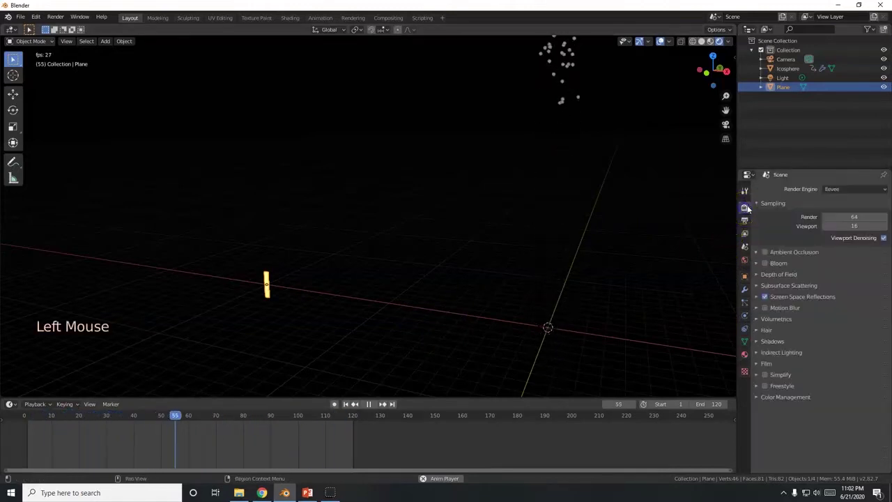
click(764, 252)
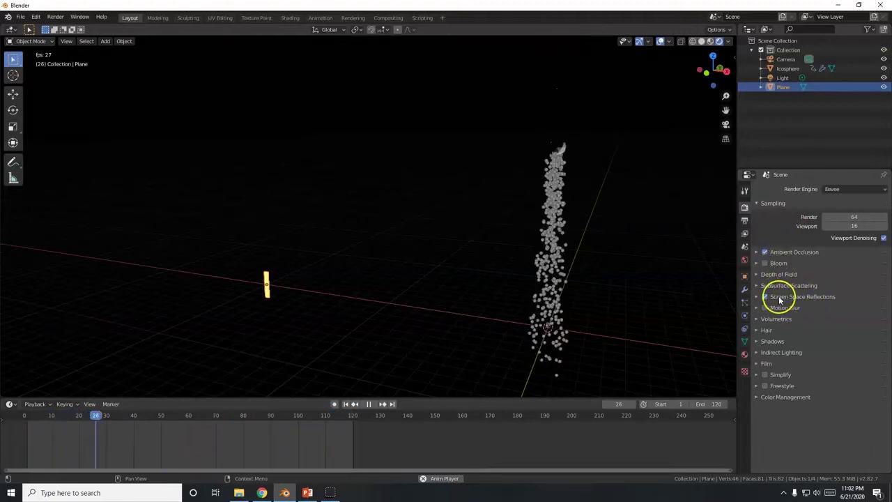
click(764, 308)
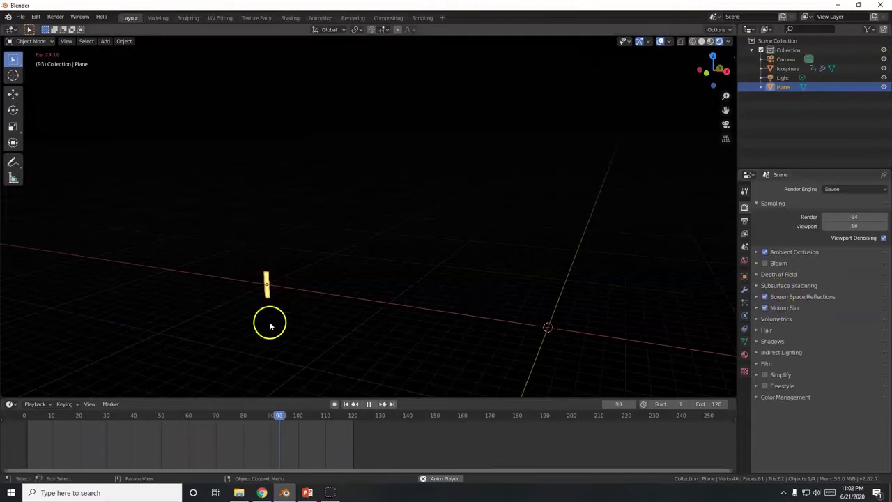
click(764, 263)
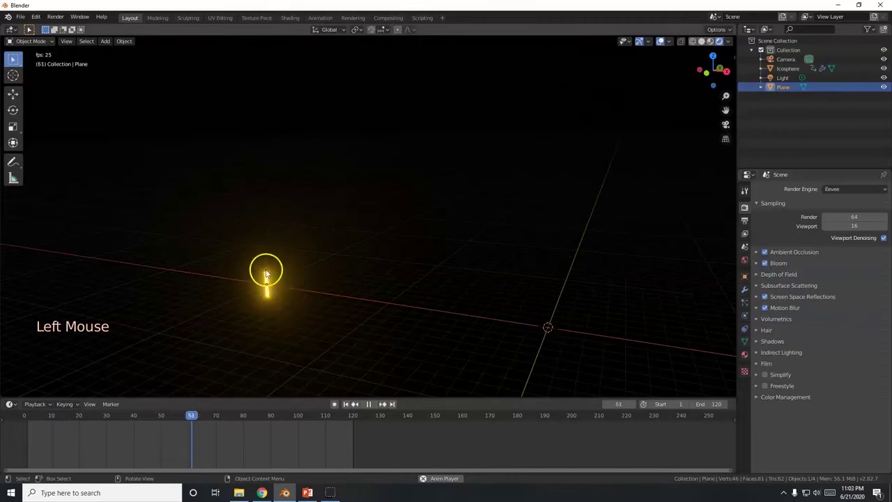
scroll(264, 304, up, 3)
scroll(261, 313, down, 2)
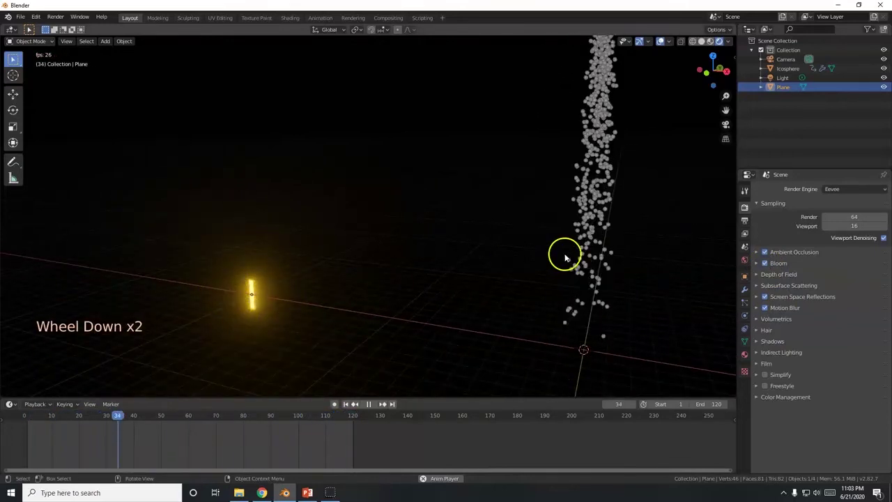
Step: Open the Bloom settings and reduce the bloom Threshold to 0
click(756, 263)
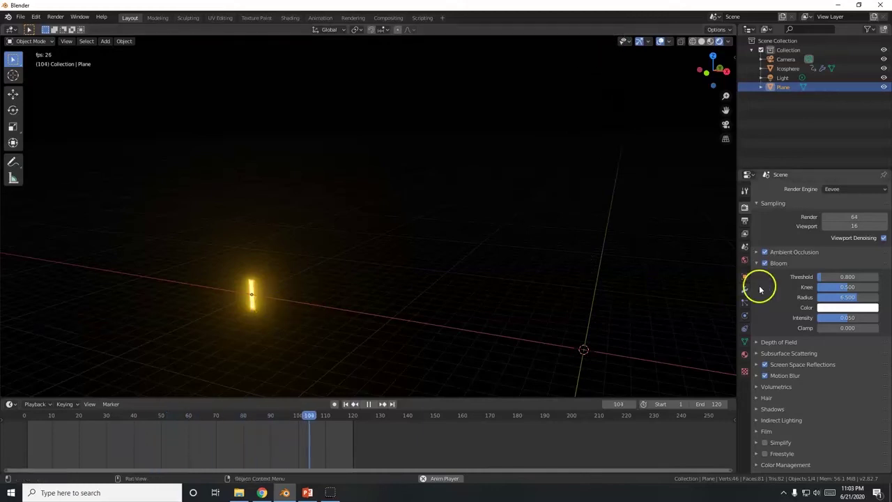
click(834, 277)
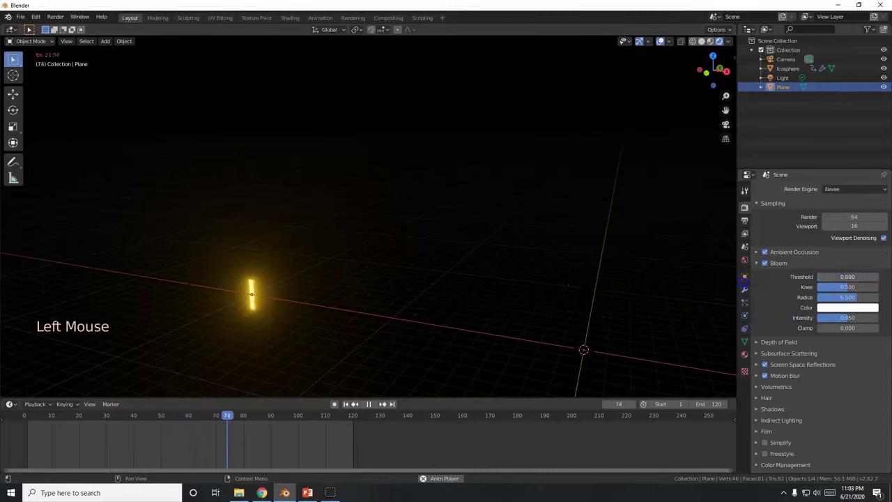
scroll(299, 314, down, 3)
scroll(299, 314, up, 3)
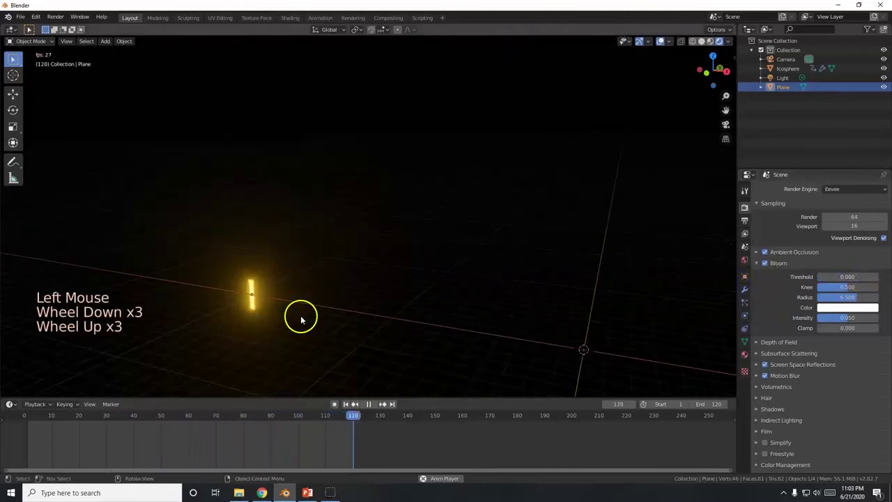
Step: Recheck slide 11 in PowerPoint, return to Blender and select the light in the 3D viewport
key(alt+Tab)
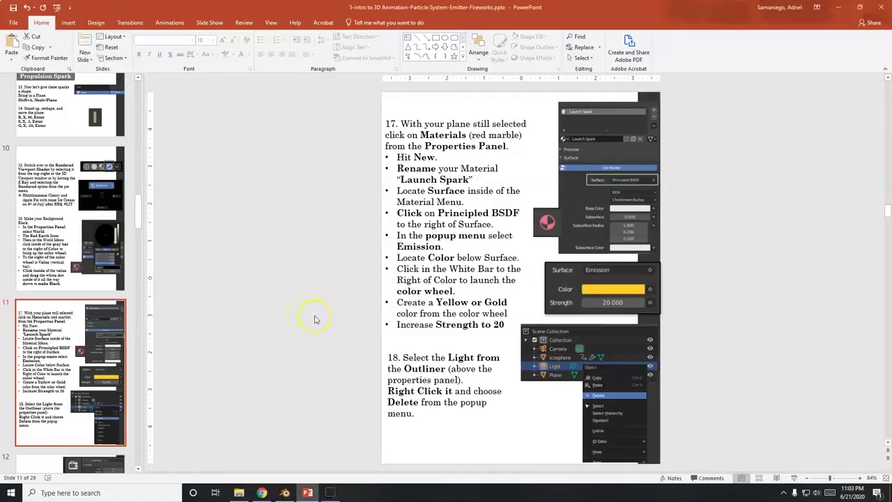
key(alt+Tab)
scroll(442, 302, down, 8)
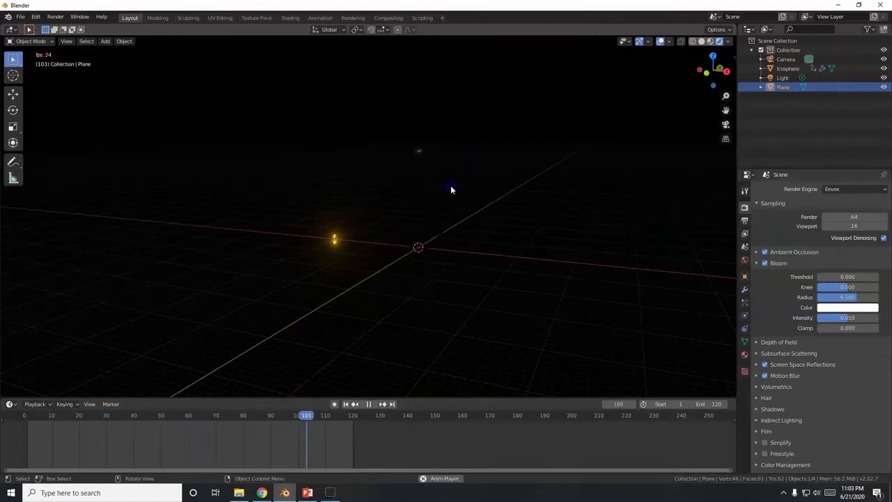
double_click(424, 211)
click(466, 203)
click(445, 212)
click(450, 181)
click(439, 233)
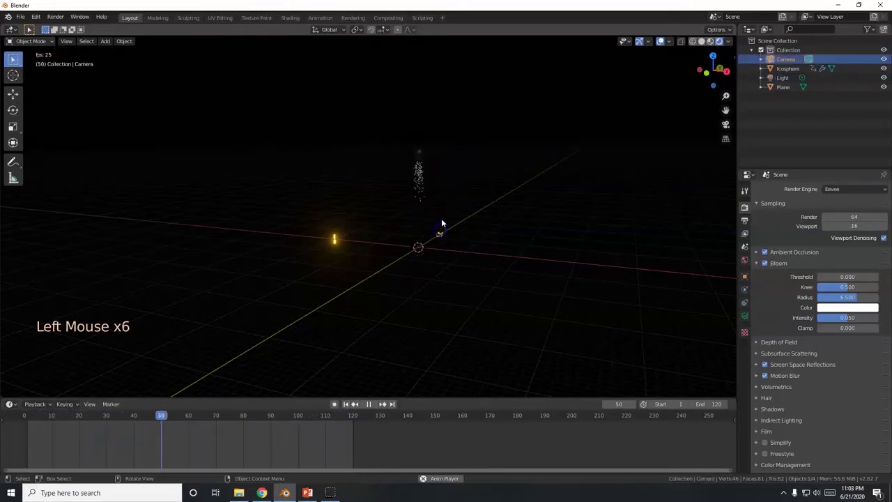
click(440, 219)
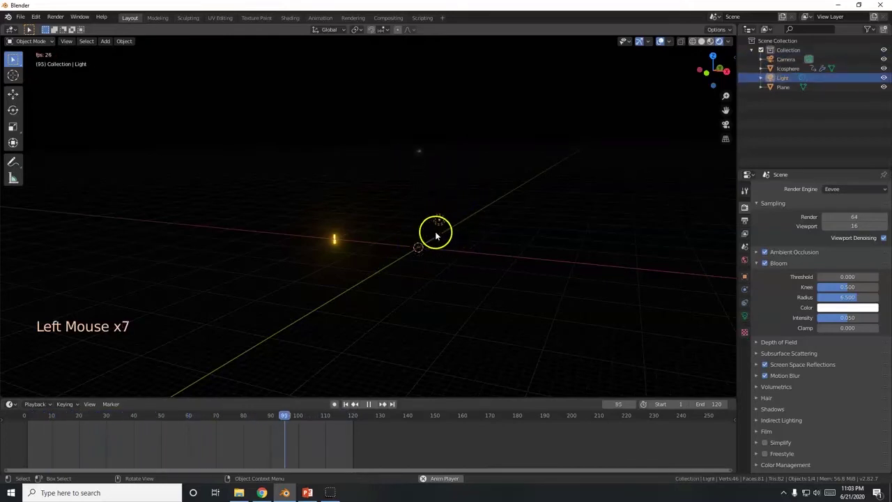
Step: Select the Light in the Outliner and delete it from the scene
click(784, 83)
click(784, 87)
click(784, 85)
click(784, 78)
click(787, 69)
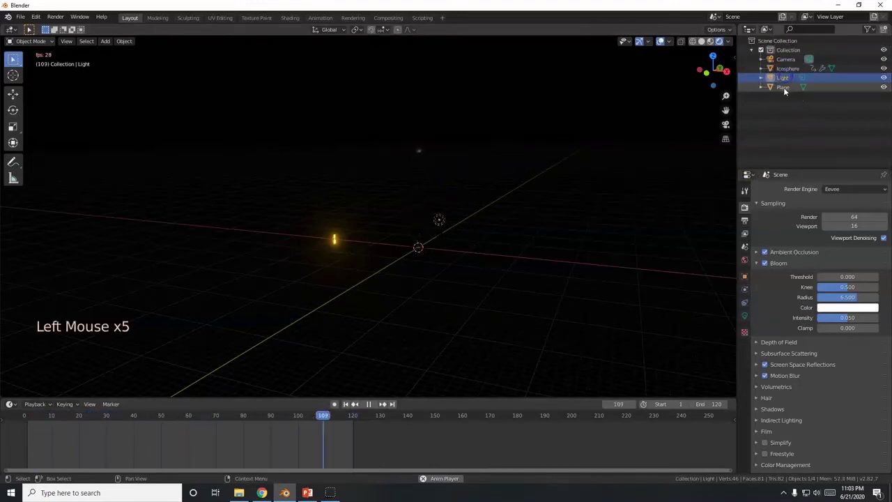
click(787, 78)
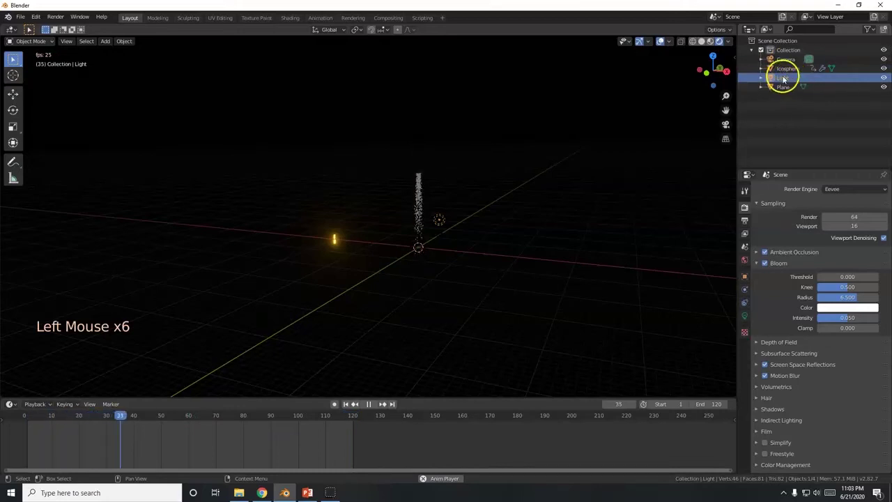
scroll(359, 265, up, 3)
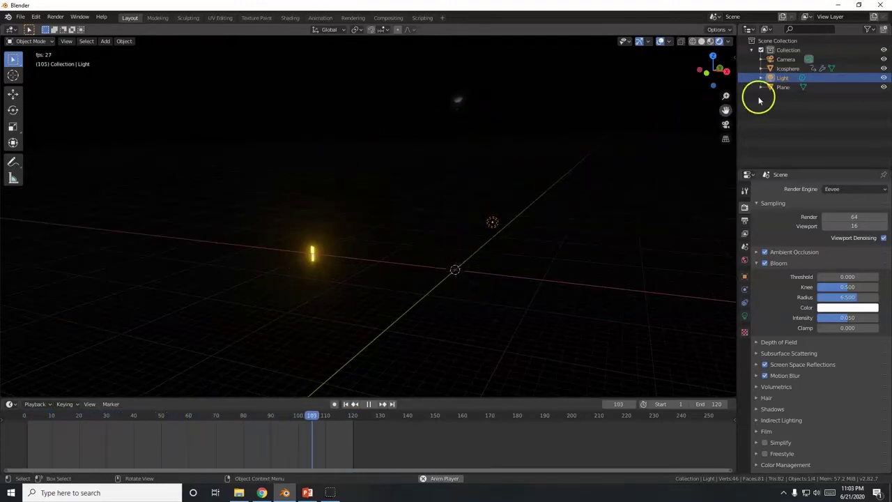
right_click(785, 78)
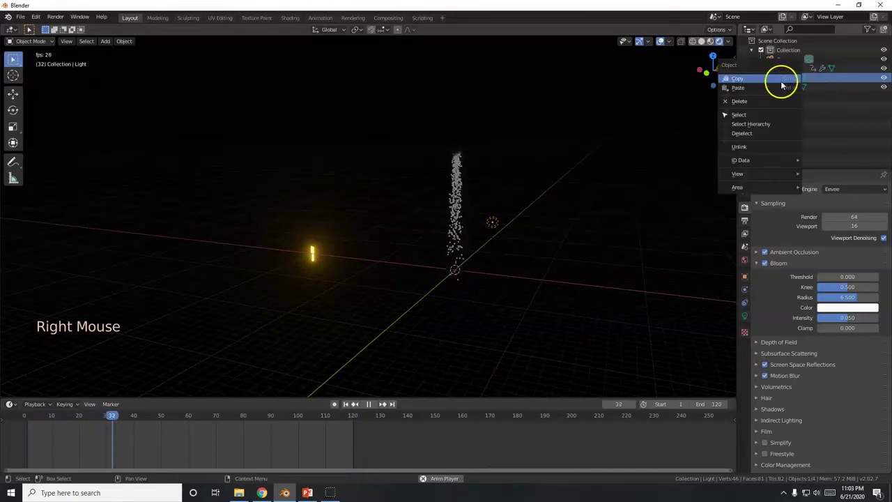
click(758, 101)
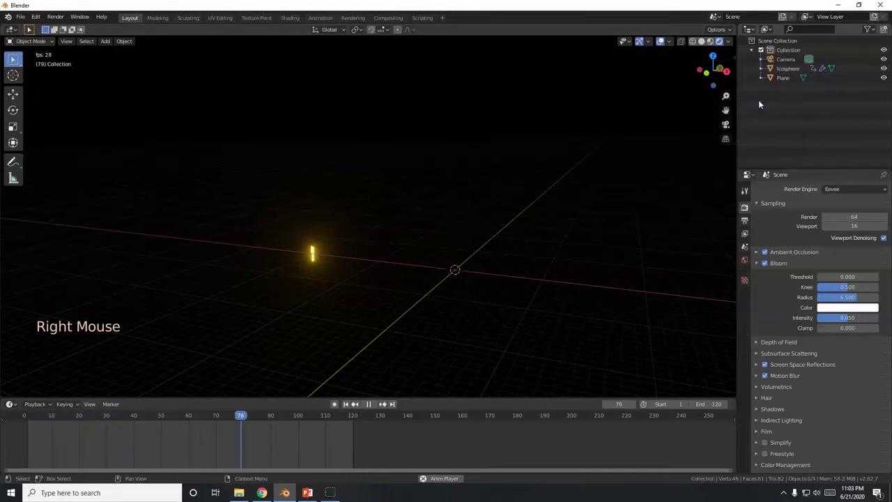
click(456, 276)
Step: Switch to PowerPoint and open slide 12 to read the render effects and ico sphere material instructions
key(alt+Tab)
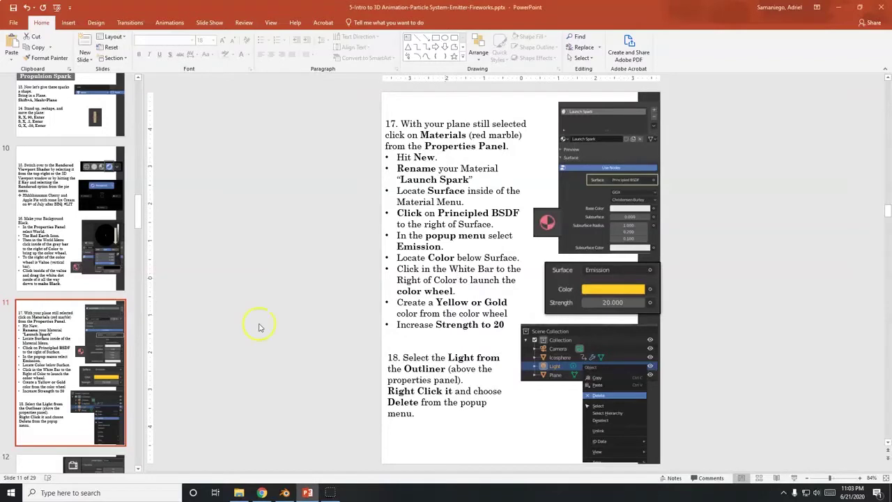
scroll(89, 342, down, 3)
click(89, 342)
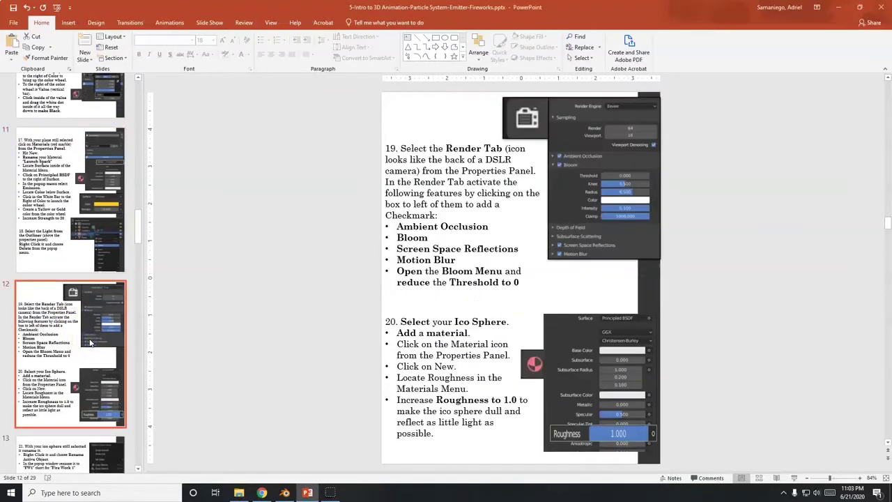
Step: Return to Blender and select the ico sphere while the animation plays
key(alt+Tab)
click(486, 248)
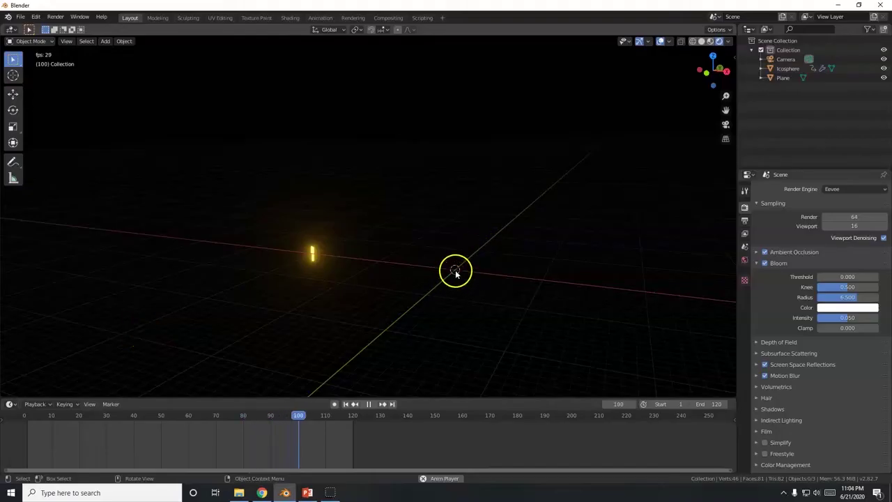
click(471, 171)
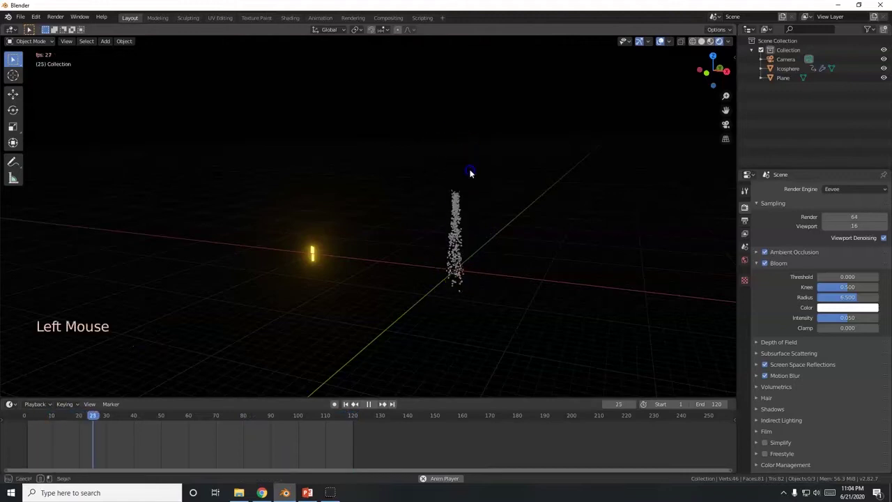
click(509, 100)
click(458, 98)
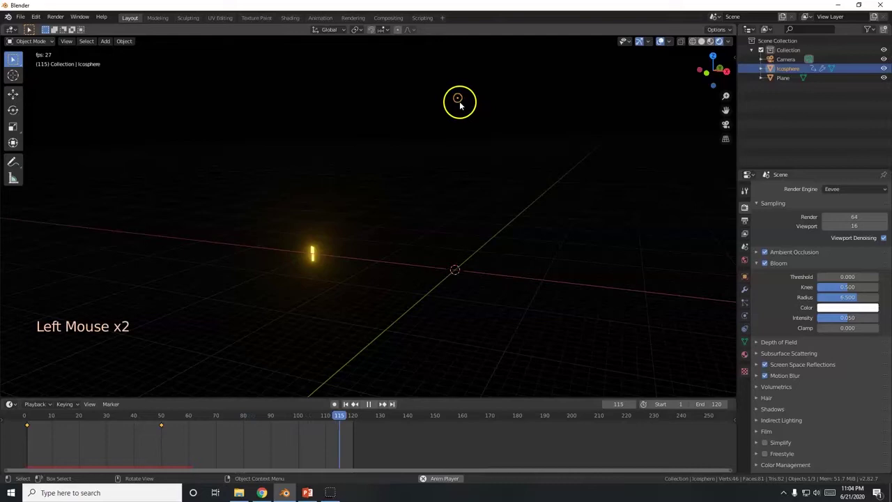
click(789, 68)
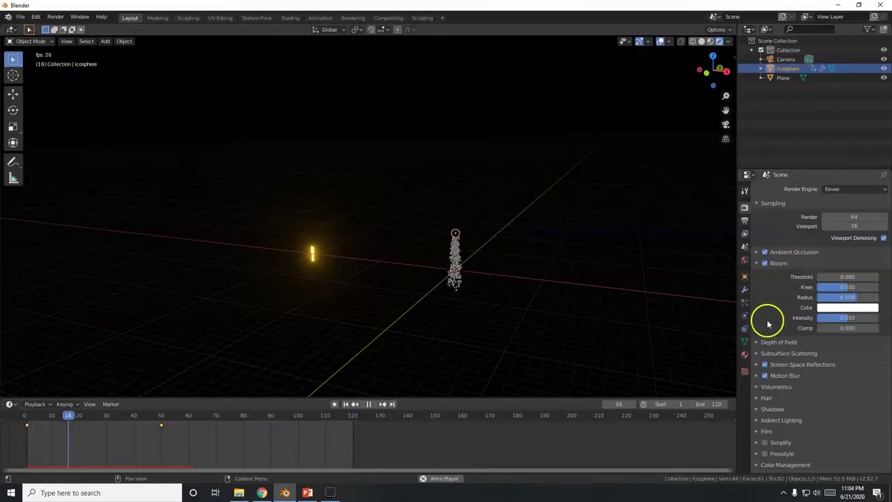
Step: Add a new material to the ico sphere and set its Roughness to 1.000
click(744, 356)
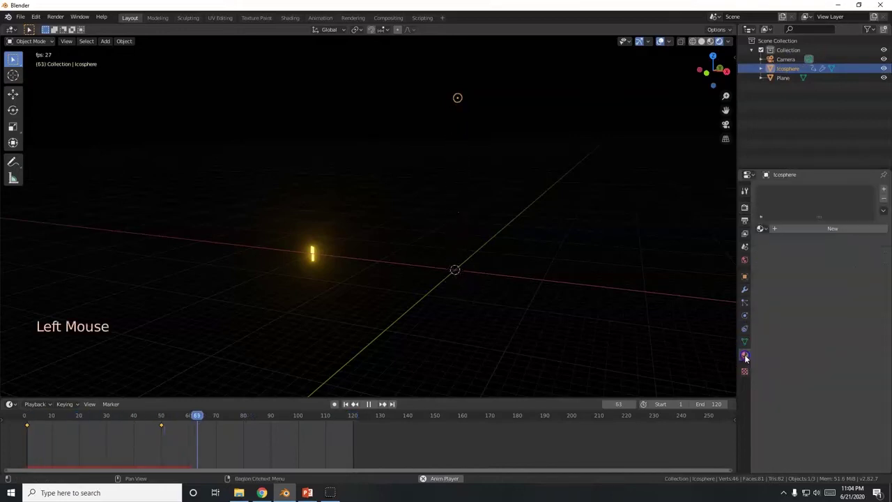
click(810, 229)
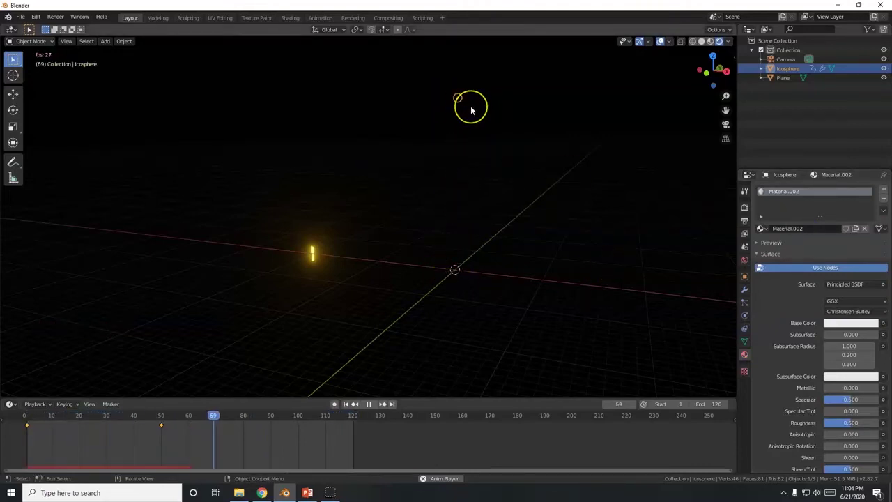
key(KP_Decimal)
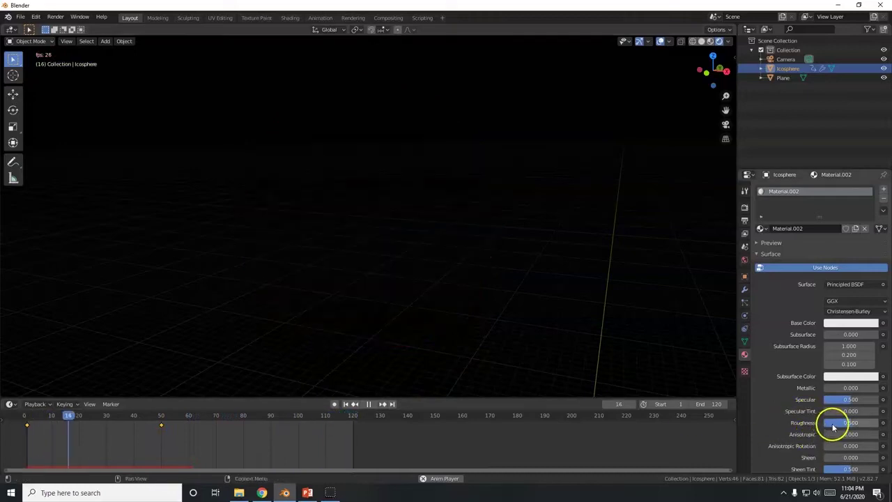
click(833, 427)
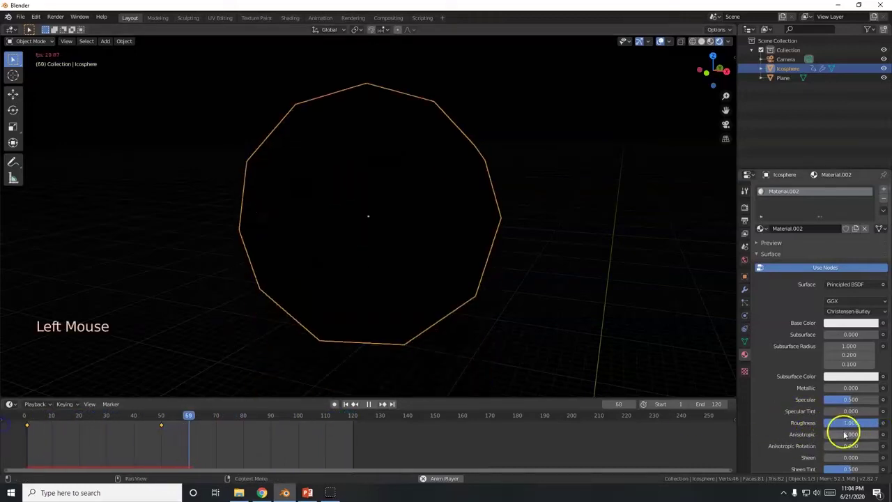
Step: Rename the ico sphere's new material as Rough
double_click(812, 228)
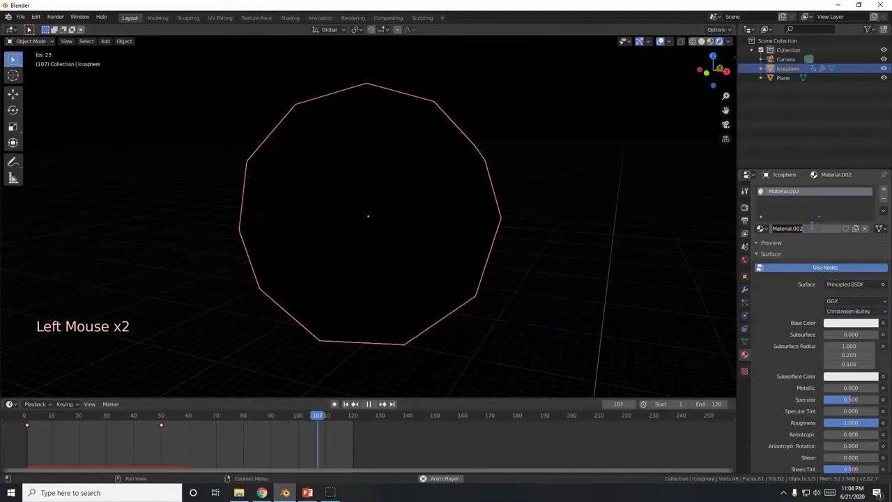
key(BackSpace)
key(BackSpace)
text(R)
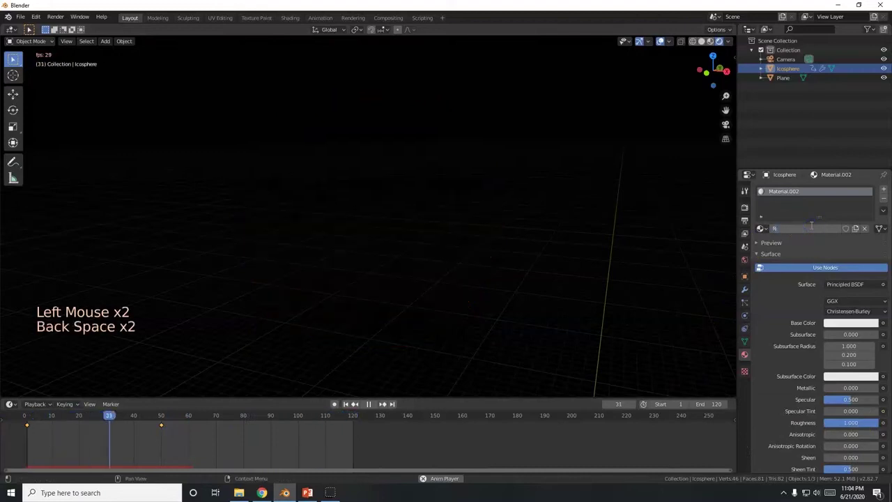
text(jough)
key(Return)
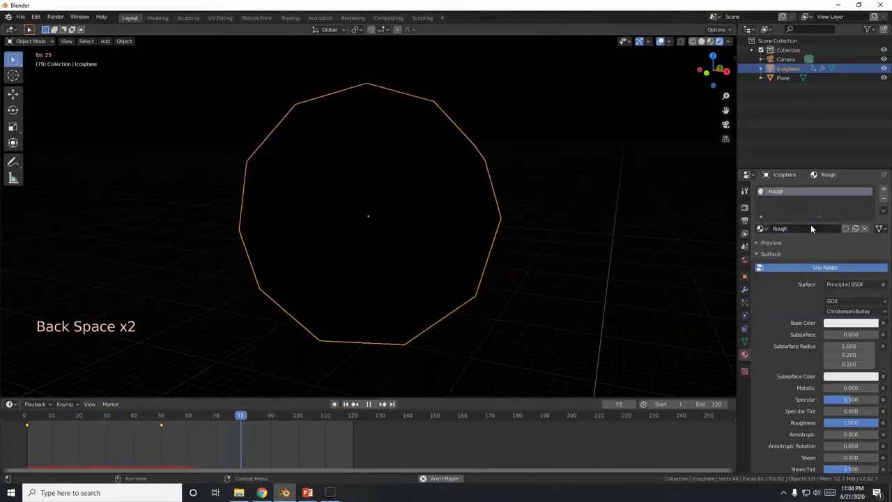
Step: Switch to PowerPoint and open slide 13 to read the ico sphere renaming and particle render instructions
scroll(430, 315, down, 7)
scroll(411, 313, down, 4)
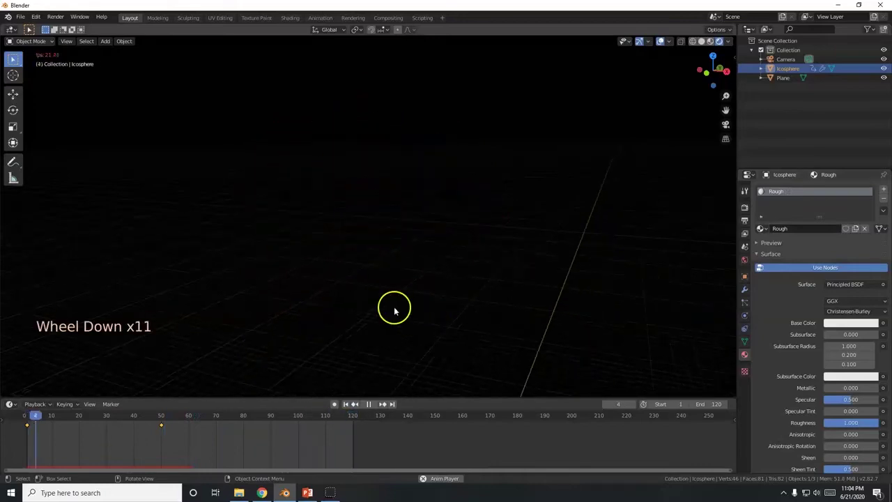
key(alt+Tab)
scroll(65, 376, down, 3)
click(81, 375)
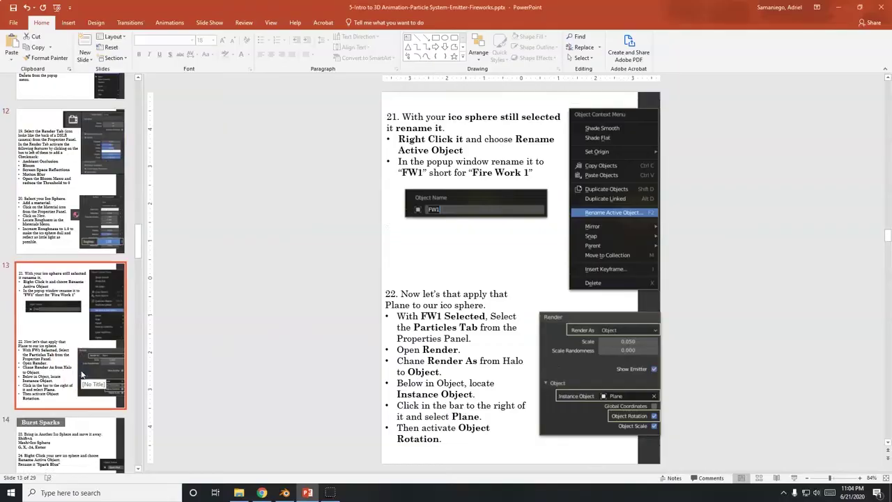
Step: Return to Blender, stop the animation playback and rename the ico sphere object as FW1
key(alt+Tab)
click(372, 404)
scroll(389, 359, down, 4)
key(KP_Decimal)
scroll(390, 356, down, 6)
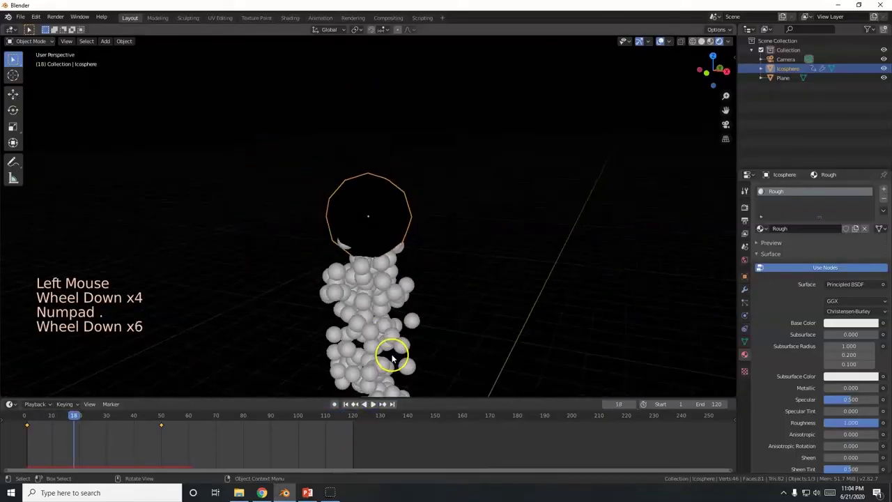
scroll(390, 357, down, 7)
right_click(364, 219)
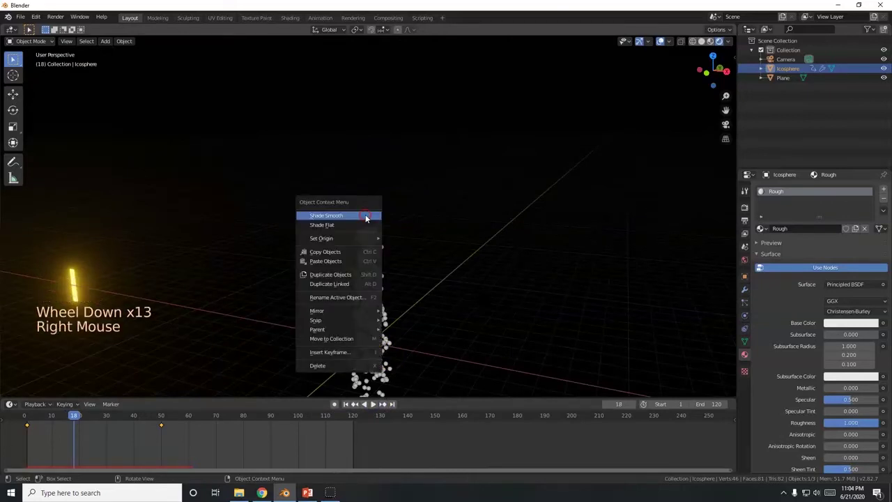
click(348, 298)
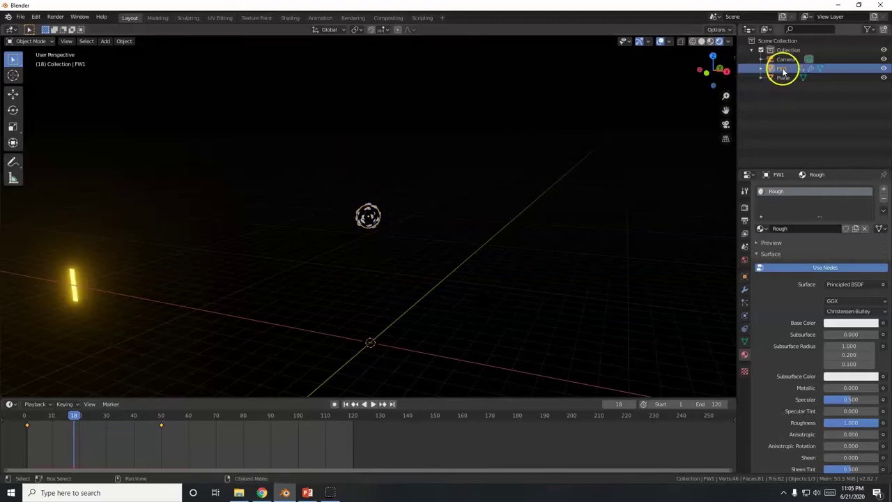
Step: Recheck slide 13 in PowerPoint, return to Blender and expand the Render settings of FW1's particle system
key(alt+Tab)
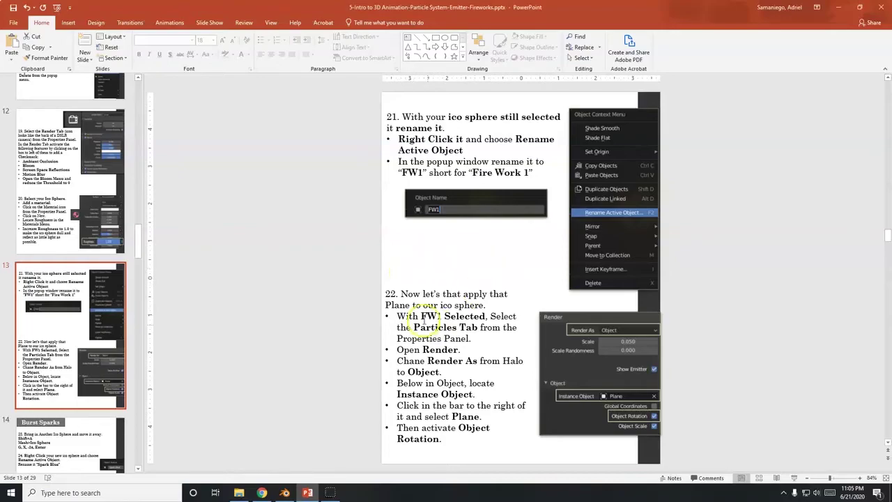
key(alt+Tab)
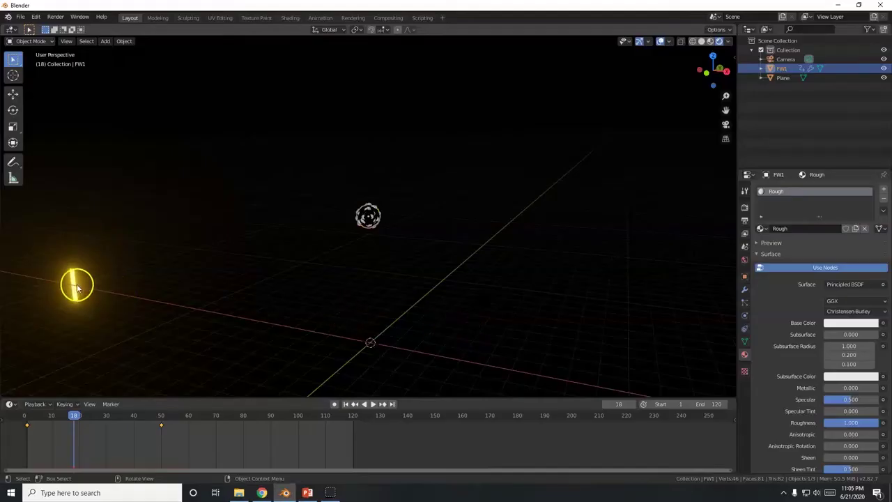
click(745, 303)
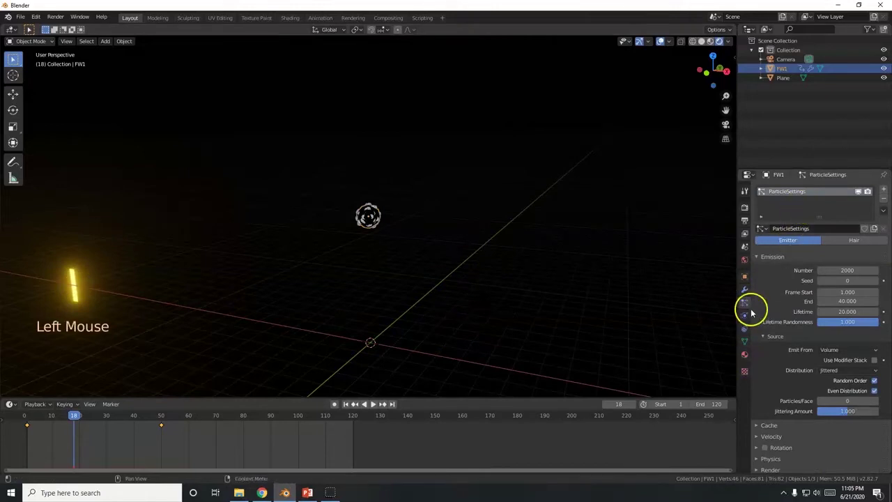
click(73, 288)
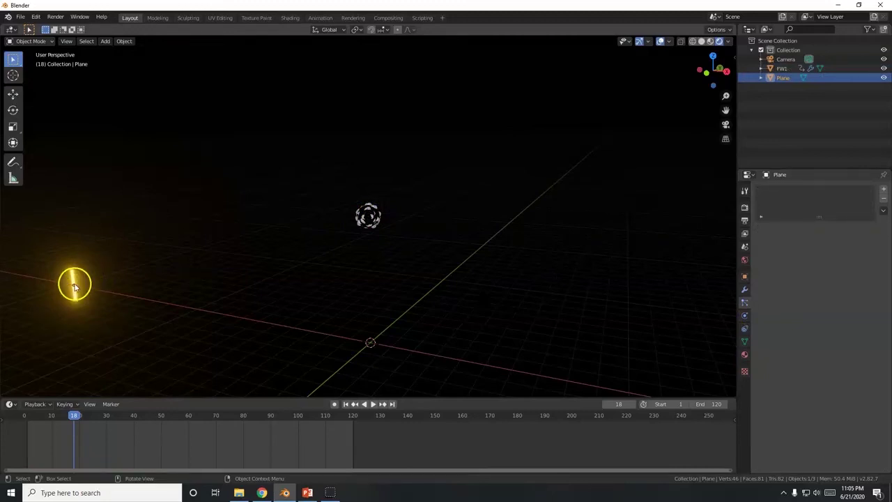
click(375, 218)
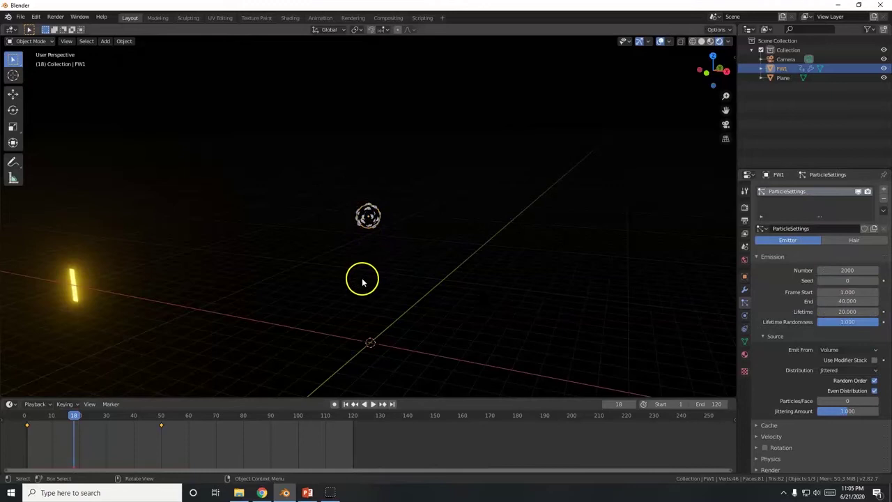
scroll(798, 331, down, 6)
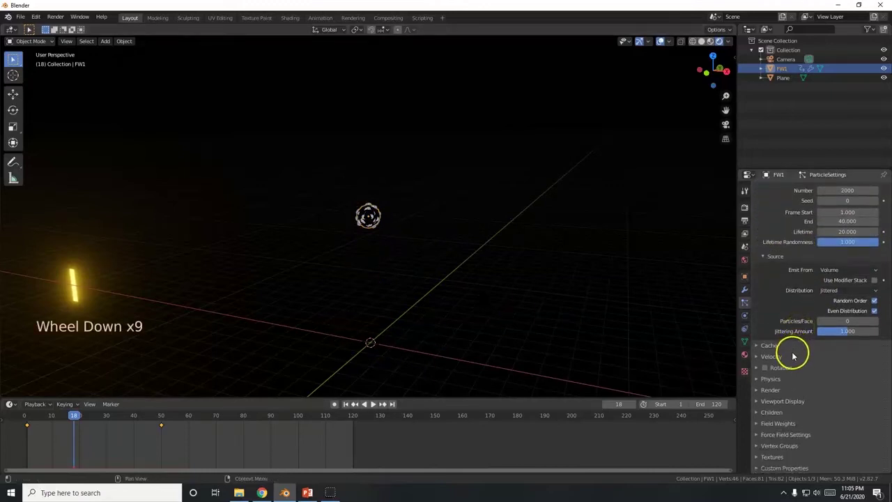
click(778, 390)
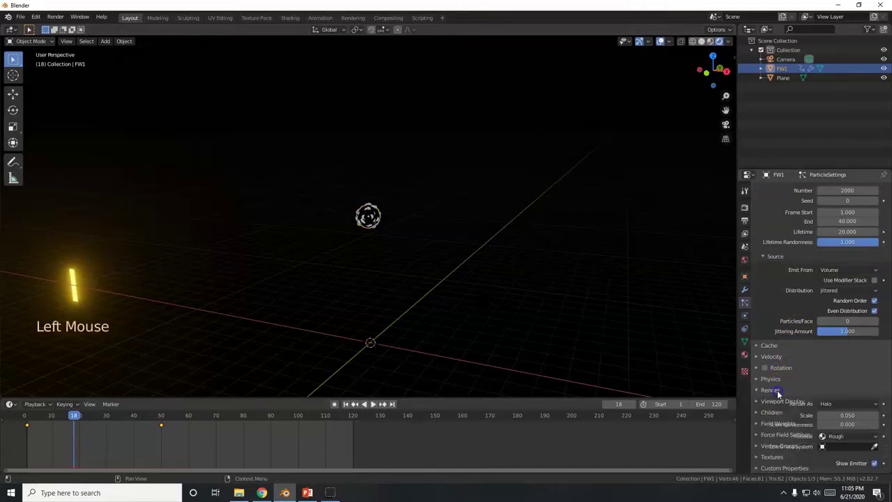
scroll(778, 392, down, 2)
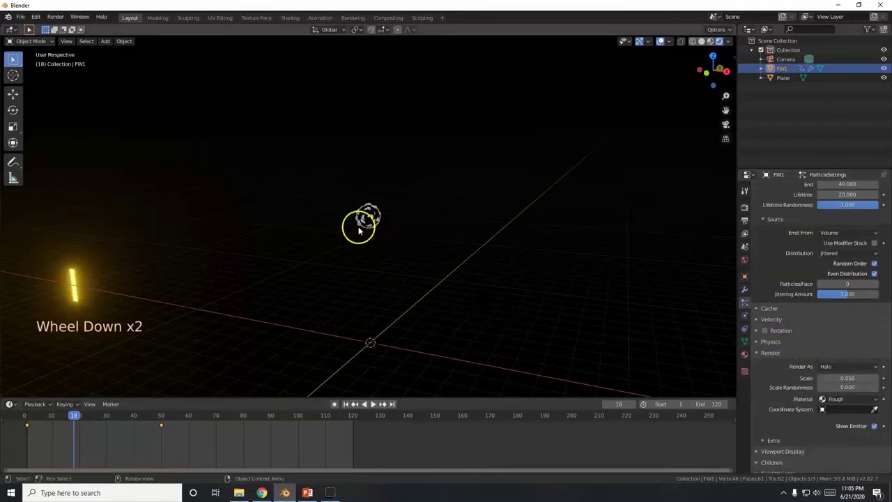
Step: Play the animation and render FW1's particles as Object, using Plane as the instance object
click(372, 405)
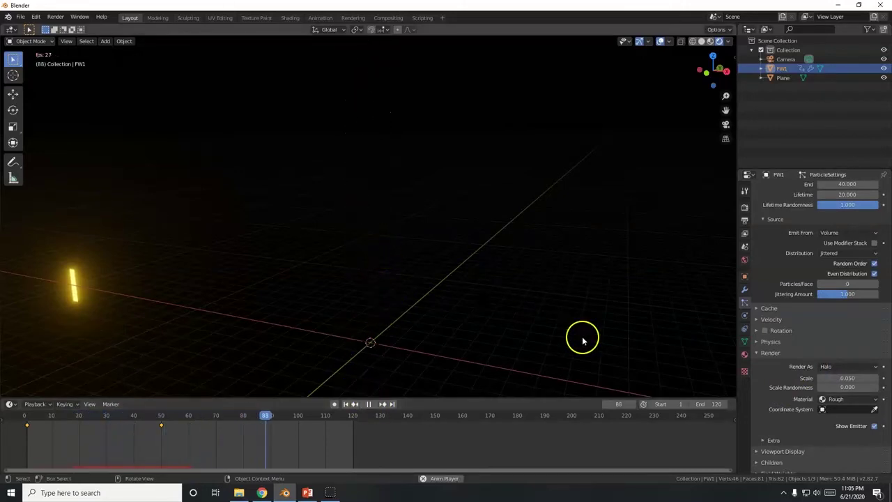
click(840, 368)
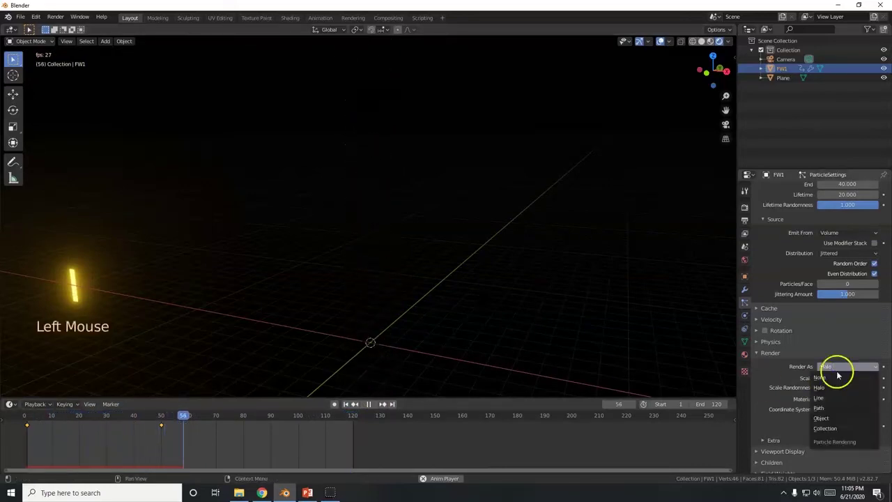
click(830, 419)
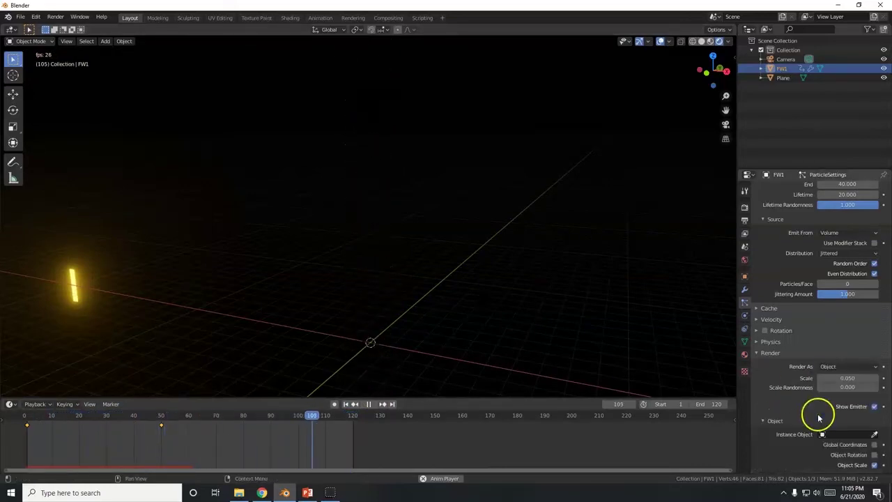
scroll(795, 406, down, 2)
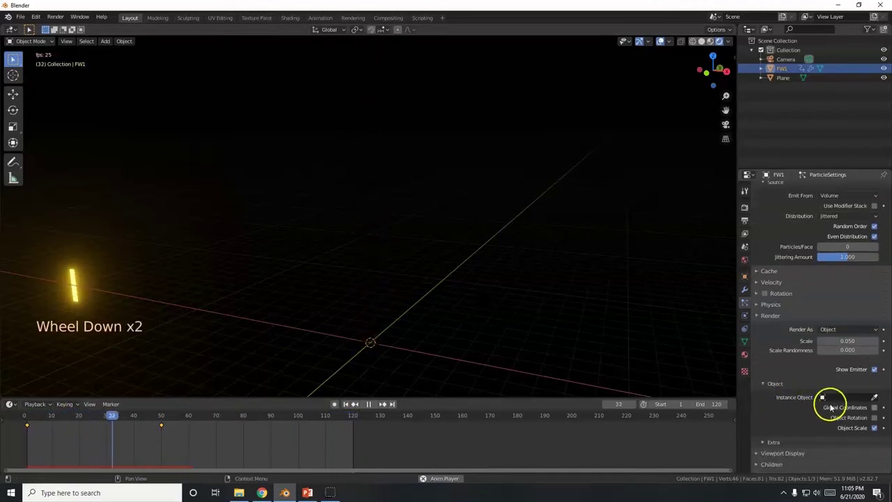
click(850, 398)
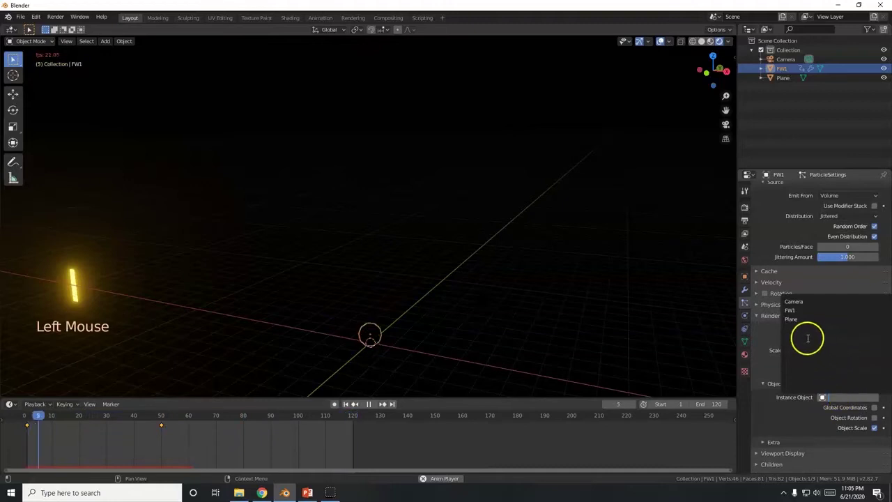
click(795, 318)
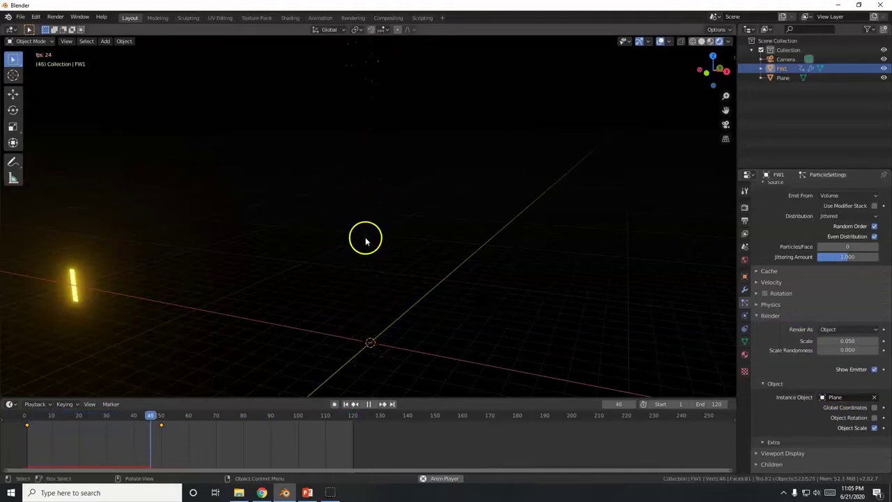
Step: Rename the Plane object in the Outliner as Launch Spark
click(787, 78)
click(787, 78)
click(786, 78)
click(786, 79)
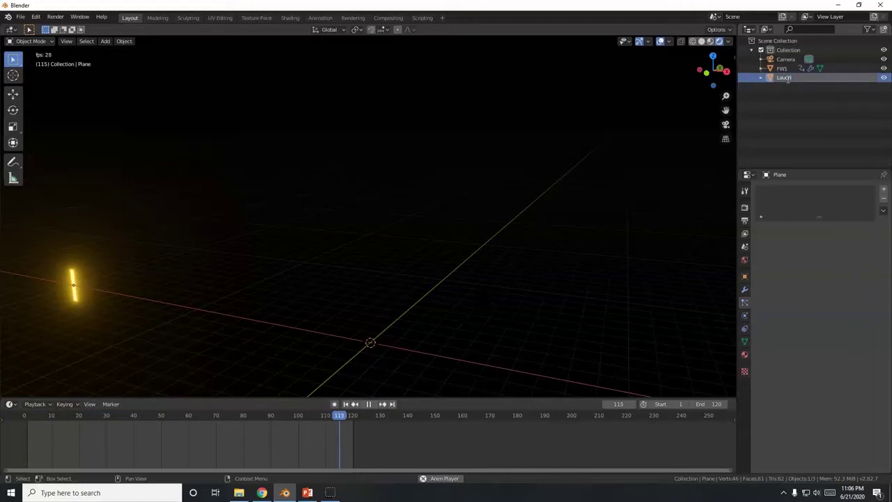
key(BackSpace)
key(BackSpace)
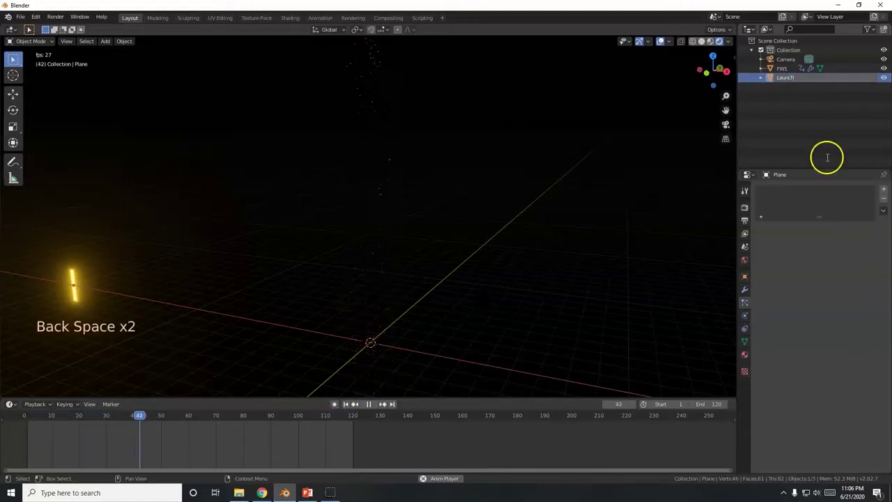
text(Spark)
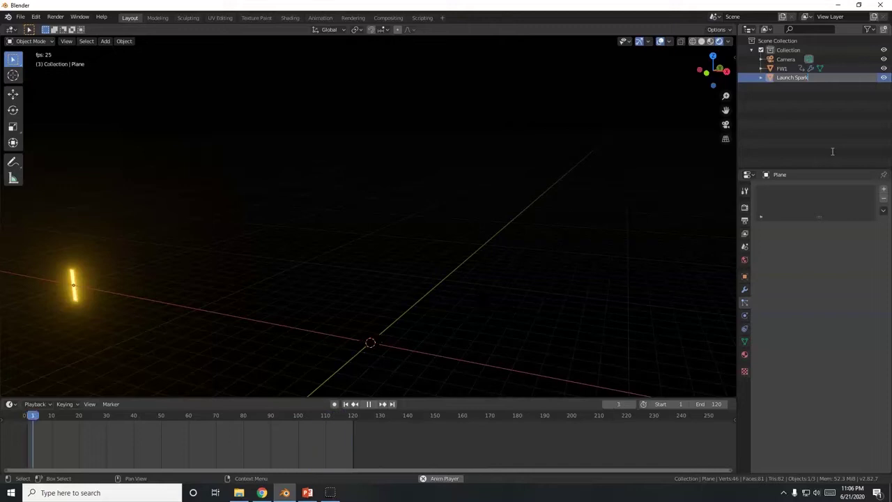
key(Return)
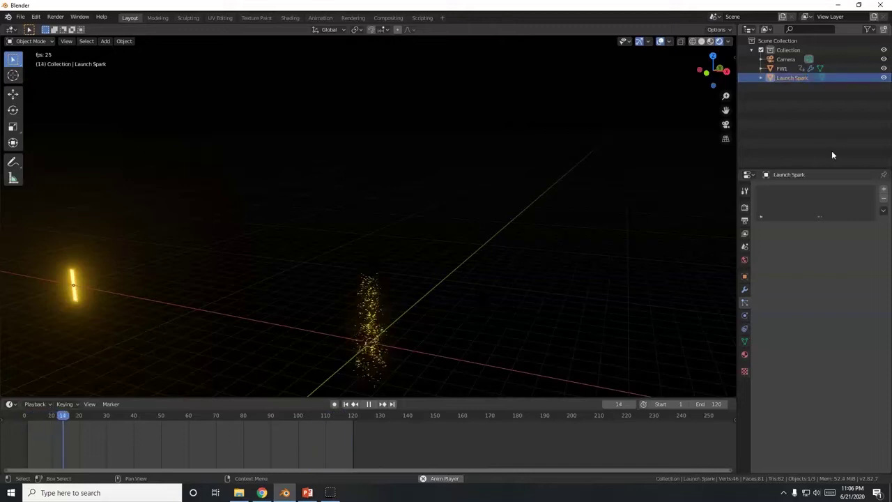
click(856, 109)
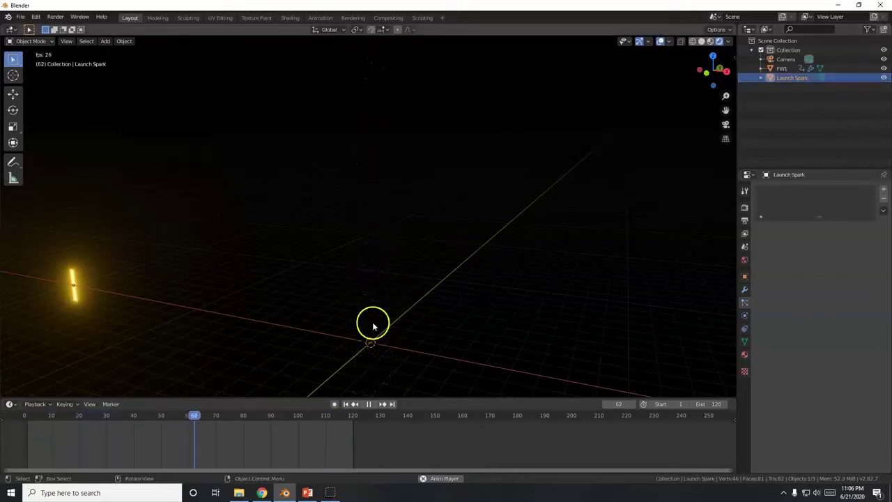
Step: Stop the animation playback, move to frame 45 and bring up the Render settings of FW1's particle system
scroll(372, 319, down, 2)
click(370, 404)
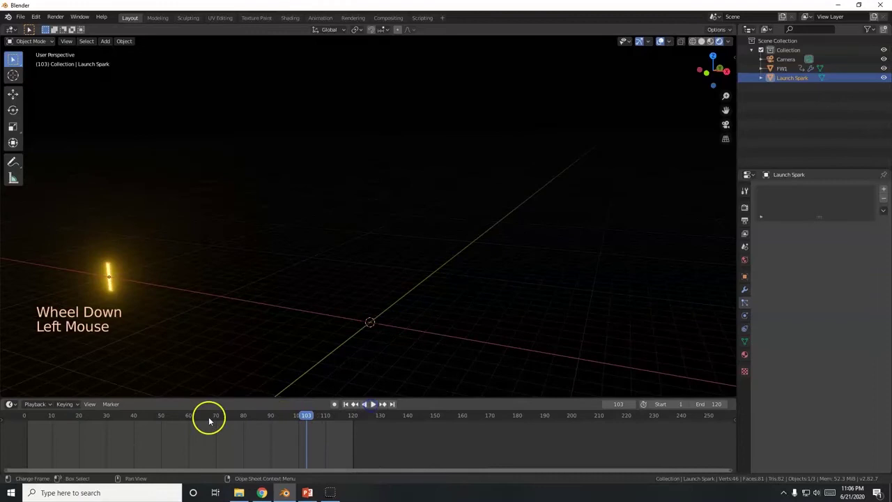
click(147, 417)
click(408, 187)
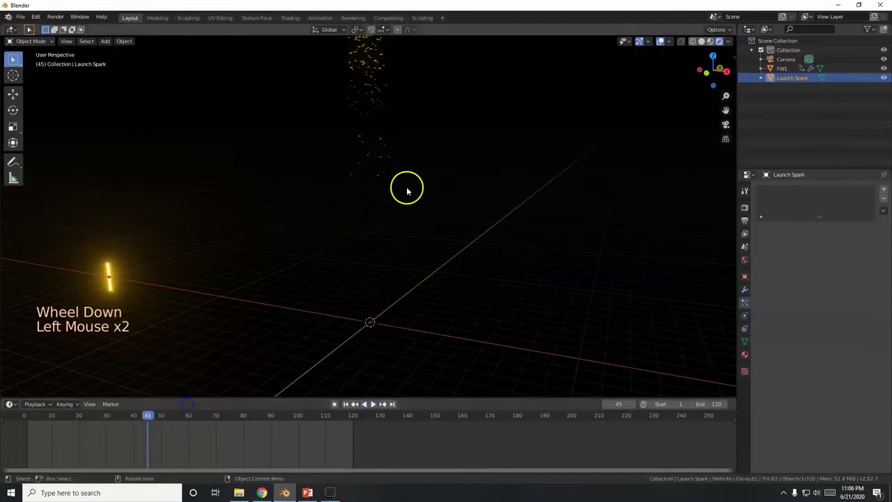
click(785, 68)
scroll(792, 396, down, 2)
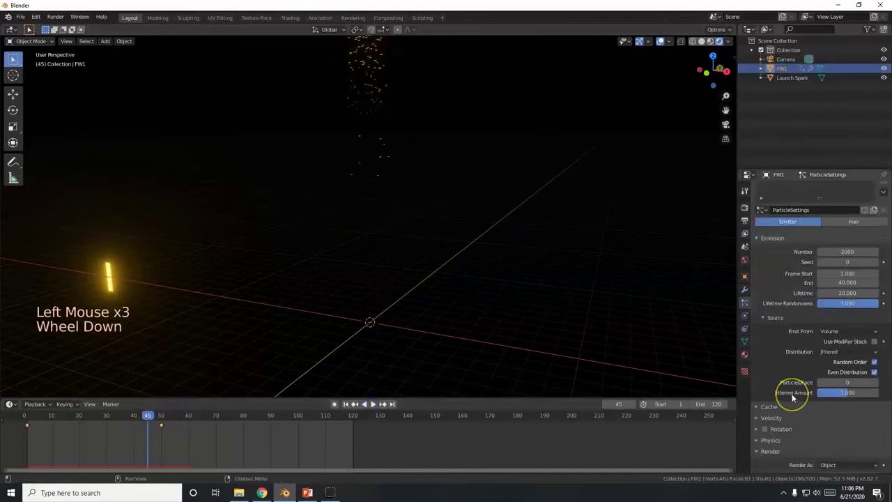
scroll(792, 396, down, 8)
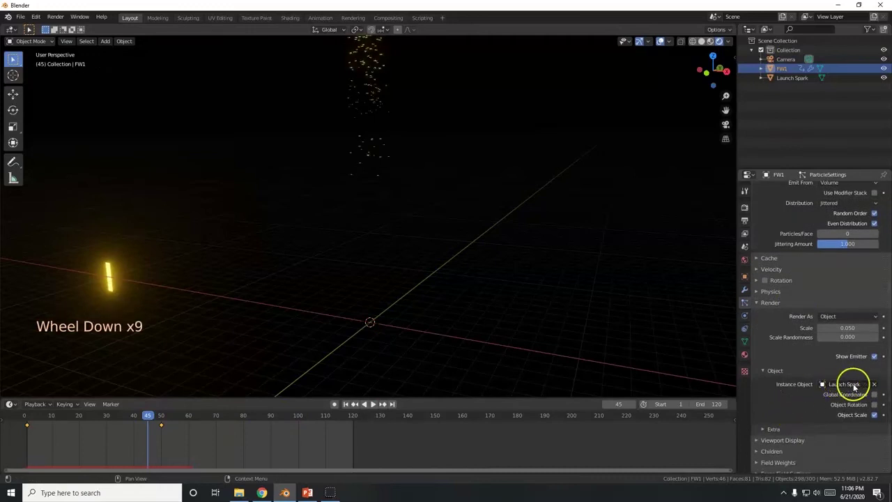
Step: Examine the orientation of FW1's launch sparks in perspective, top and front views
shift+middle_drag(412, 181, 409, 346)
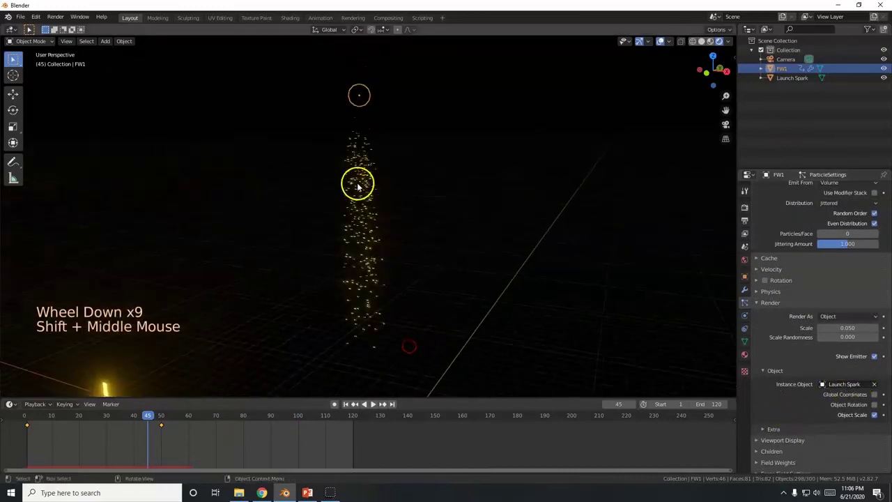
scroll(370, 235, down, 2)
scroll(354, 250, up, 2)
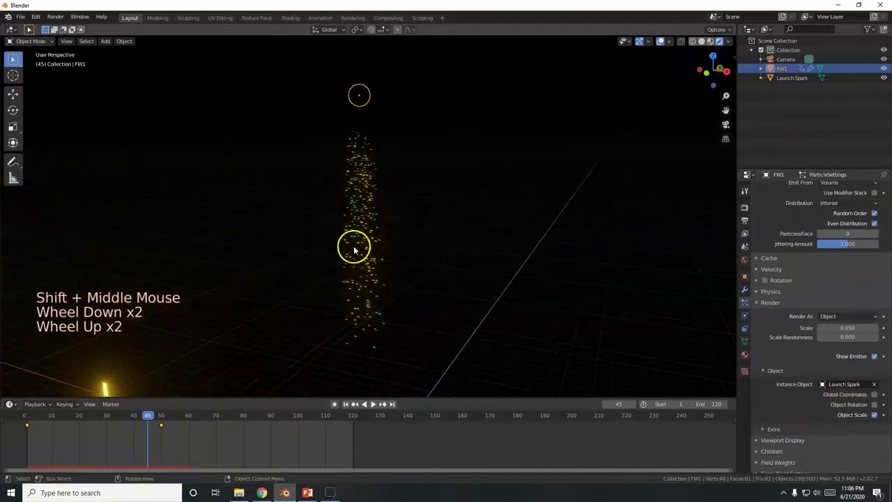
key(KP_7)
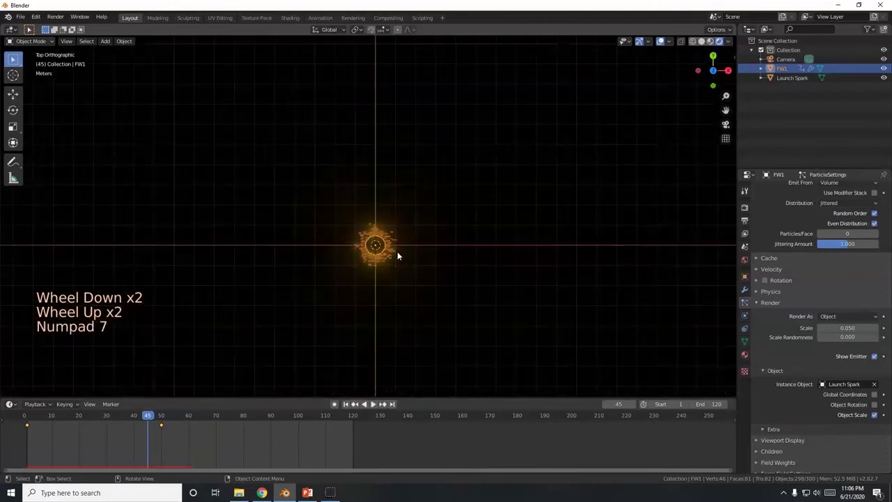
scroll(397, 256, up, 7)
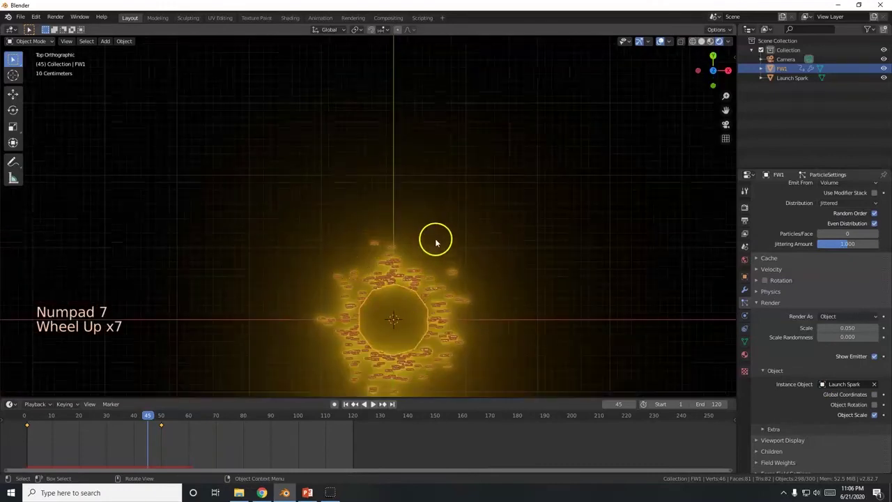
key(KP_1)
scroll(419, 269, down, 14)
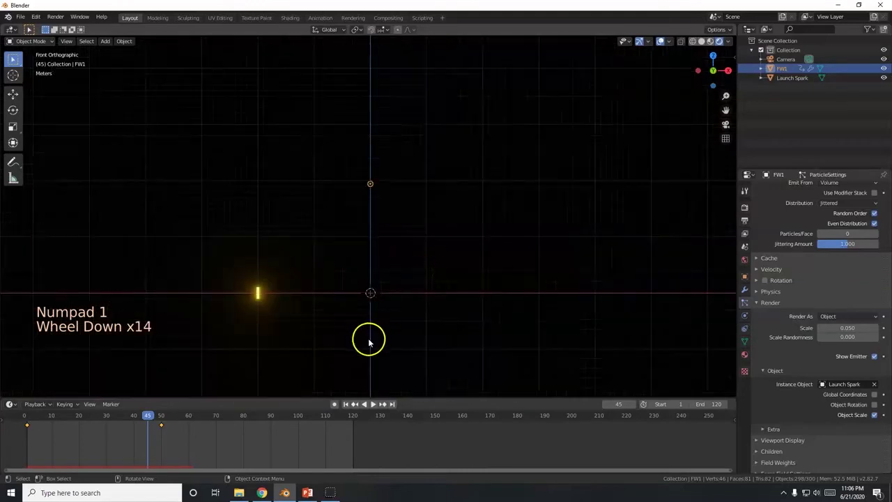
scroll(313, 320, up, 2)
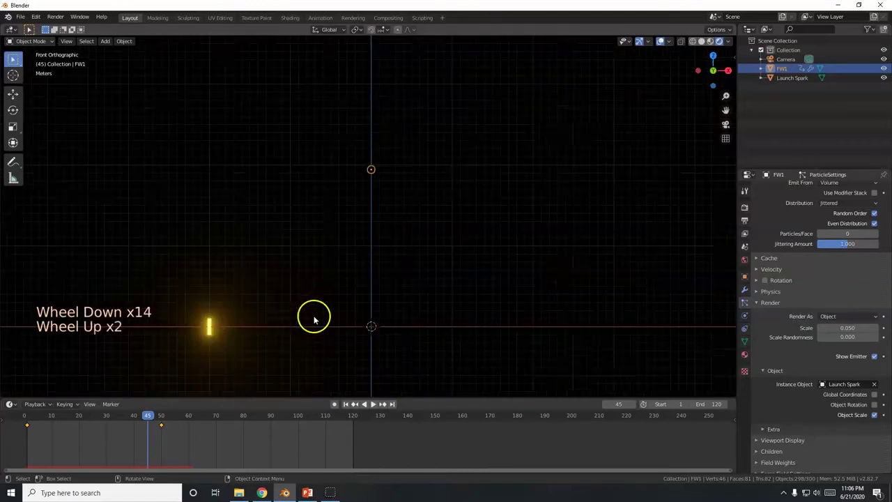
Step: Enable Object Rotation for FW1's instanced Launch Spark particles and play the animation in the front view
click(874, 405)
scroll(425, 310, up, 3)
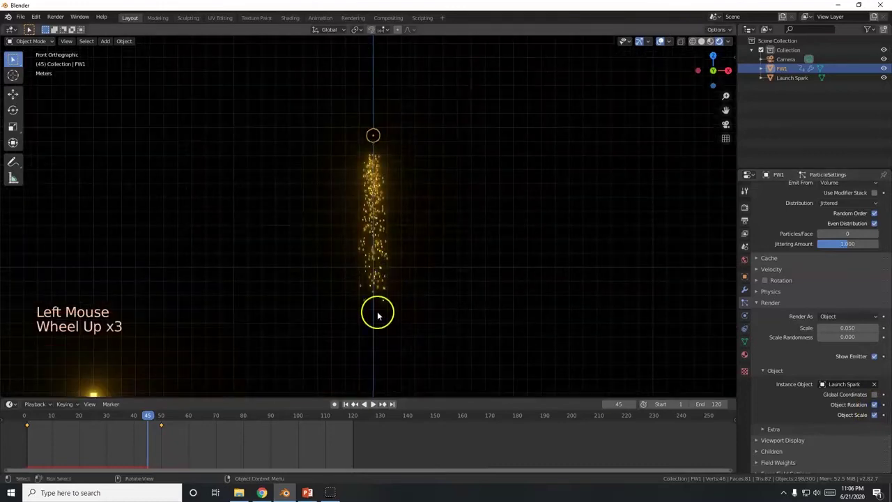
click(372, 404)
scroll(418, 343, down, 3)
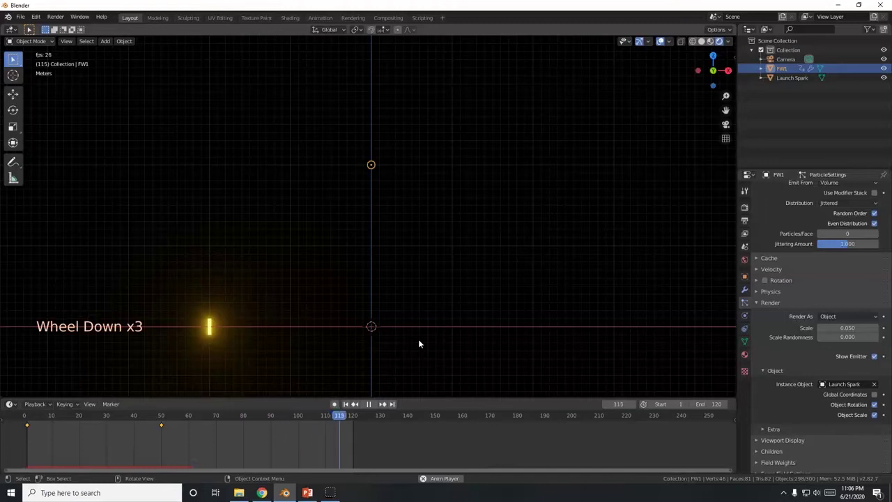
click(422, 283)
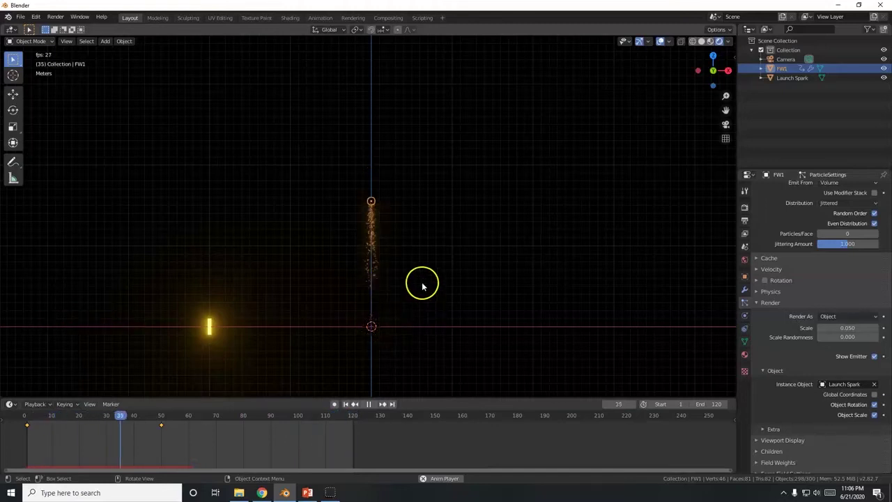
click(454, 330)
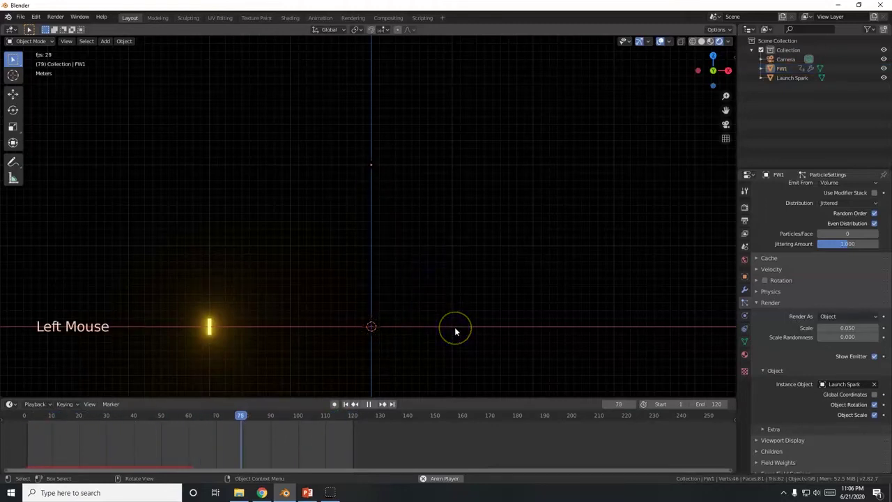
scroll(455, 332, up, 2)
scroll(455, 332, down, 2)
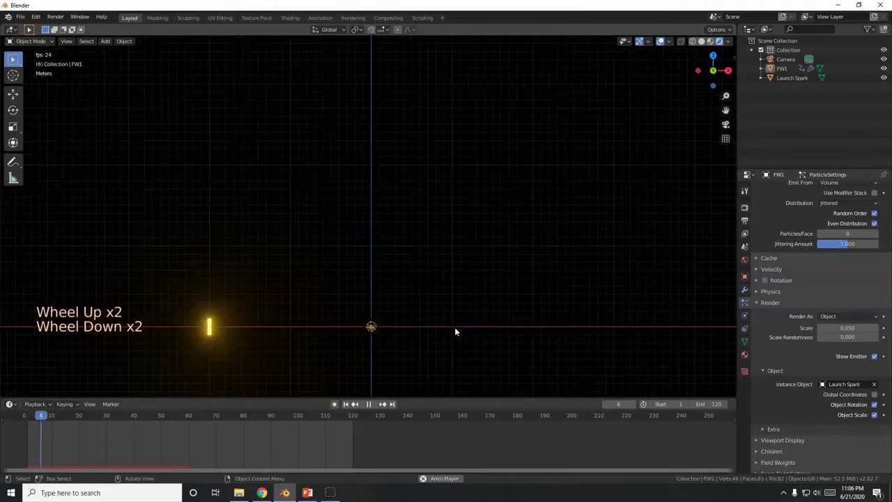
scroll(432, 307, up, 1)
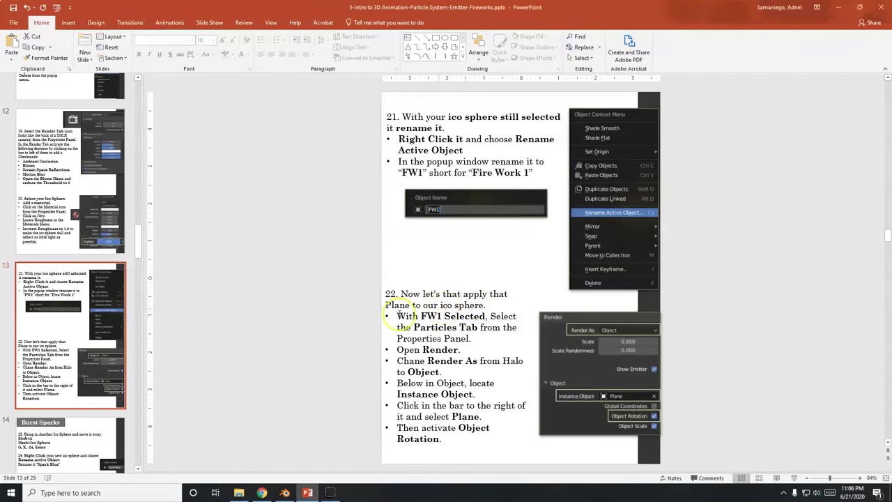
Step: Read the Burst Sparks instructions on slide 14 in PowerPoint and return to Blender
scroll(122, 384, down, 5)
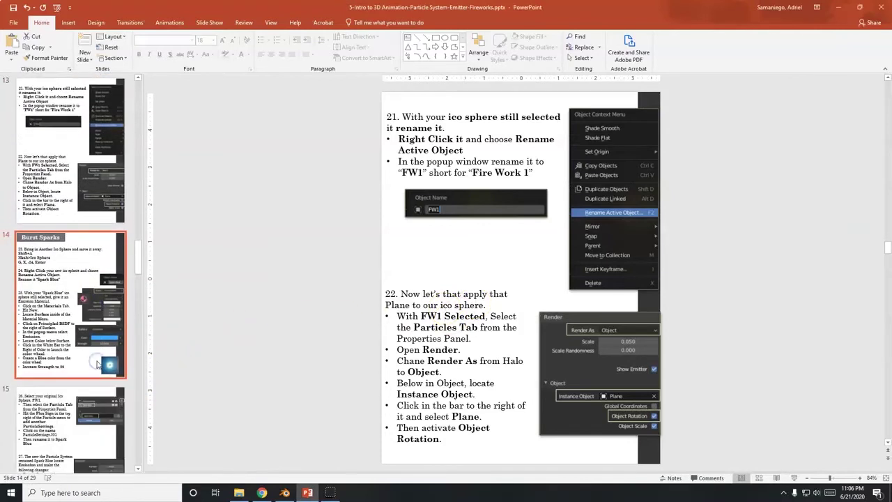
click(97, 364)
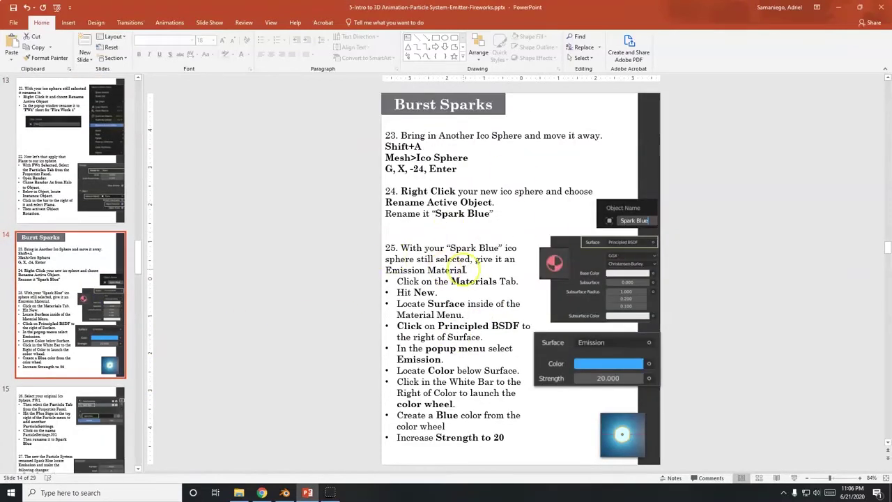
key(alt+Tab)
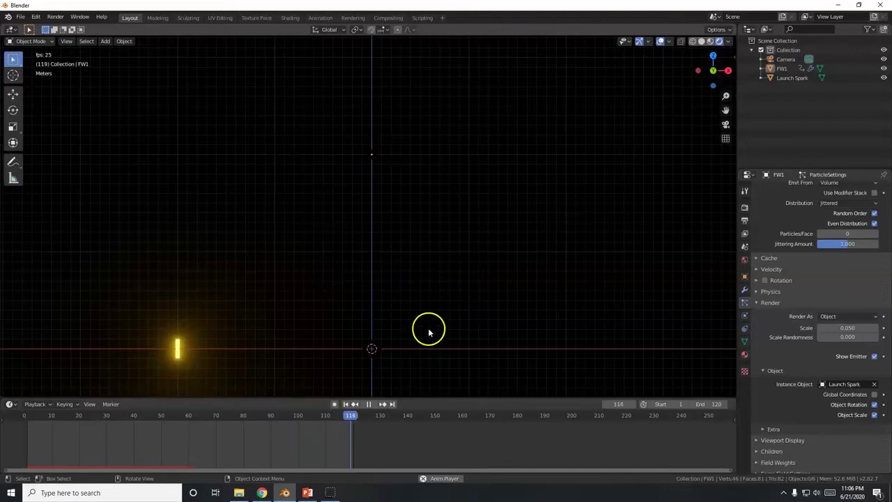
key(alt+Tab)
key(alt+Tab)
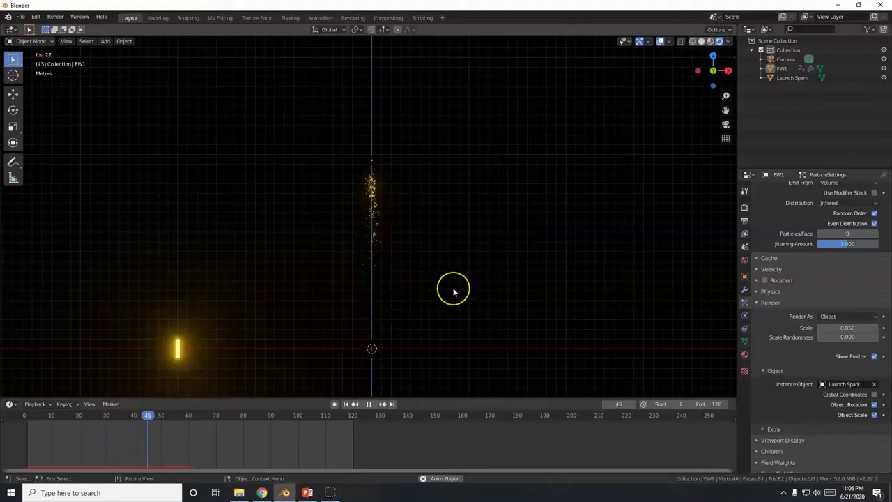
Step: Add a new ico sphere and move it -24 m along the X axis, as slide 14 instructs
key(shift+a)
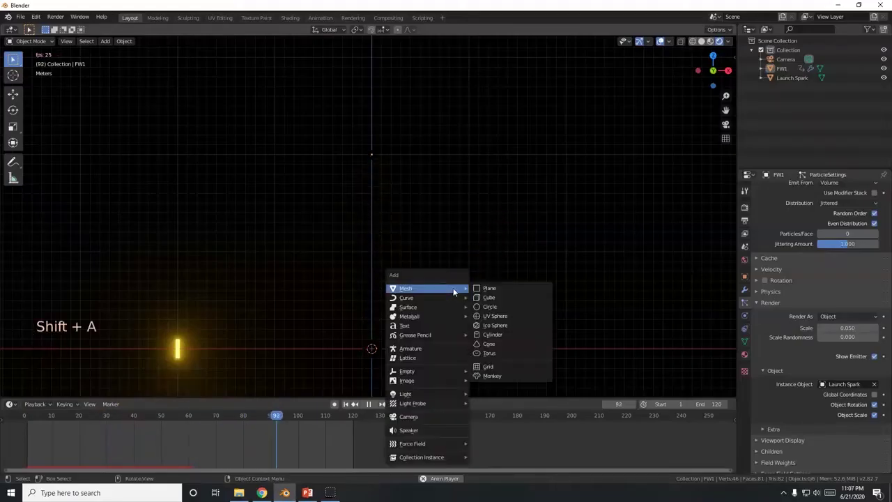
click(504, 326)
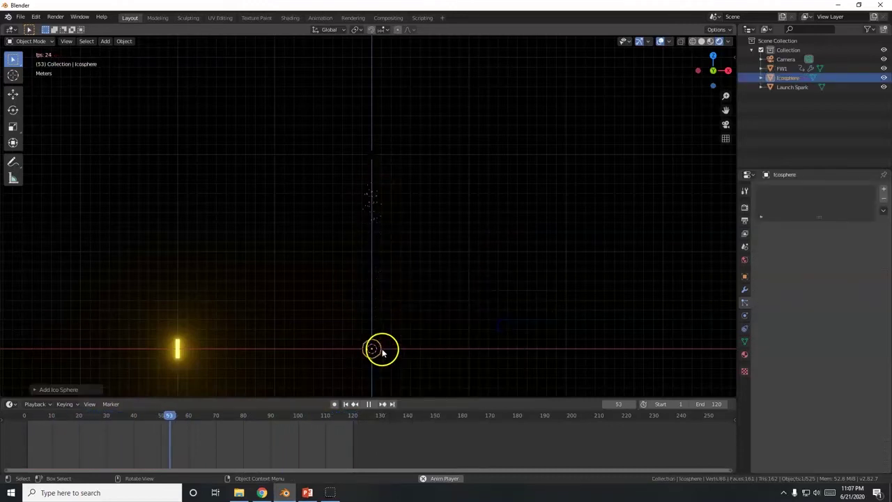
key(alt+Tab)
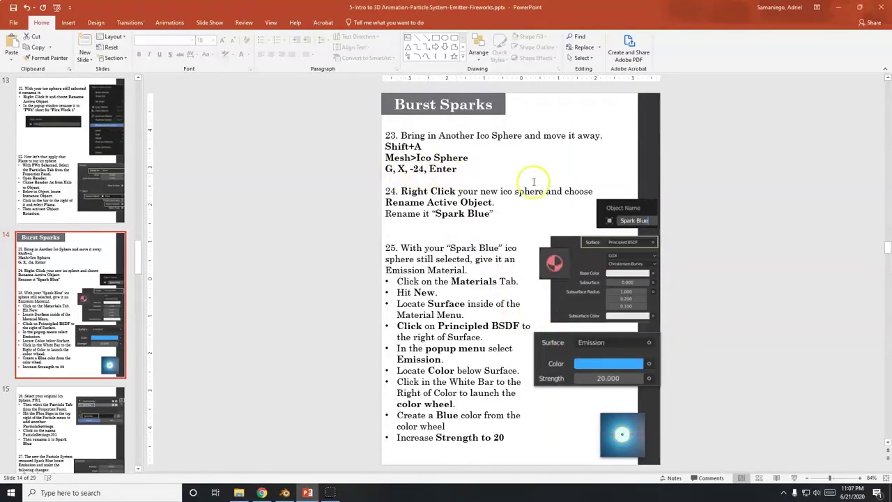
key(alt+Tab)
key(g)
key(x)
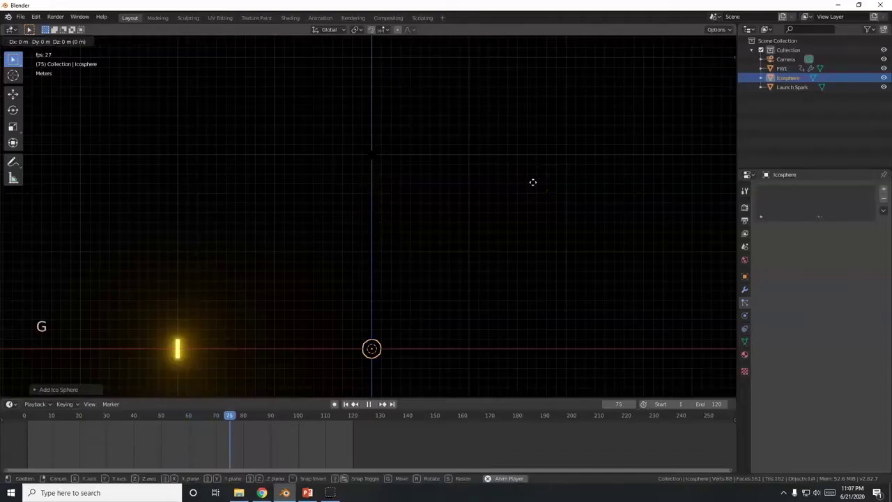
key(Escape)
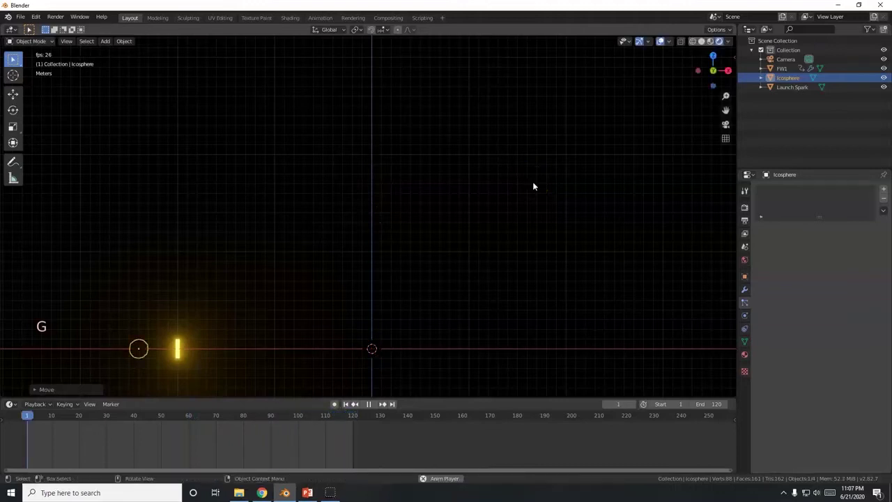
Step: Recheck slide 14 in PowerPoint, return to Blender and rename the new ico sphere as Spark Blue
key(alt+Tab)
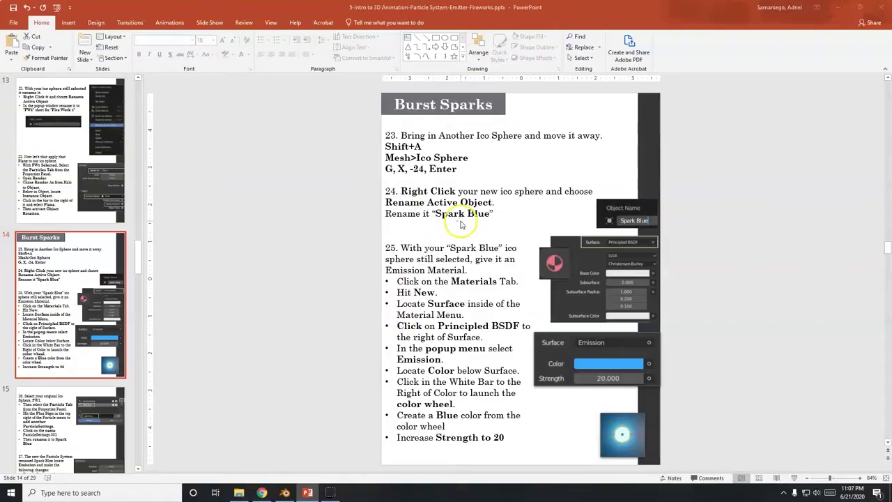
key(alt+Tab)
right_click(140, 352)
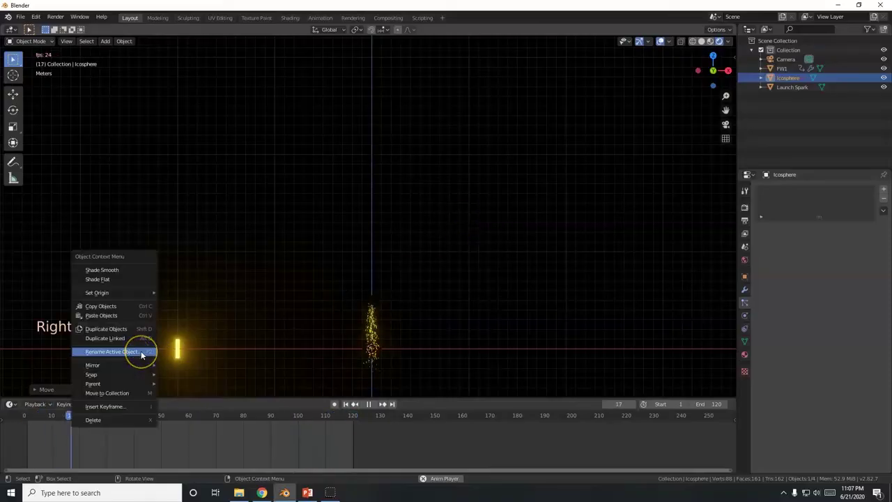
click(141, 351)
text(S)
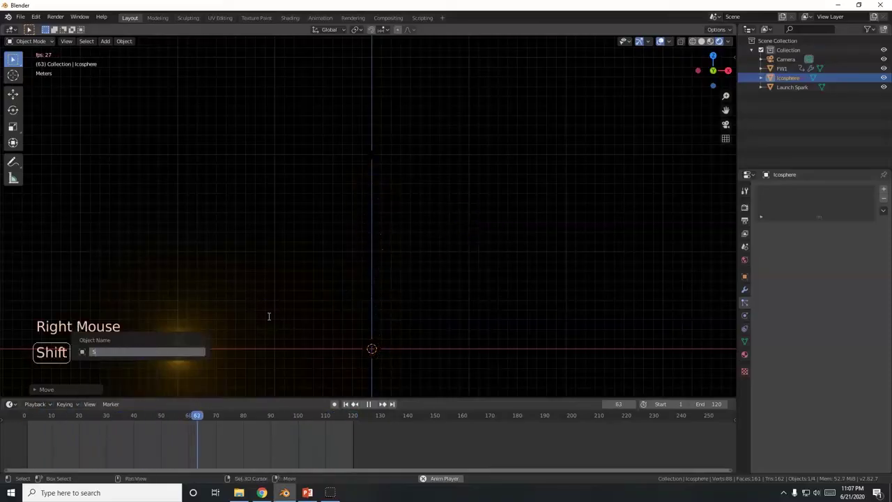
text(park Blye)
key(BackSpace)
key(BackSpace)
text(ue)
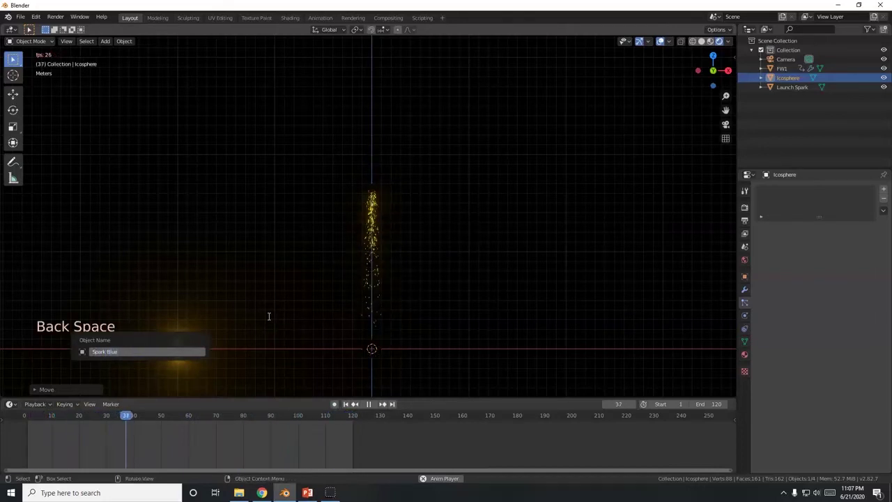
click(277, 331)
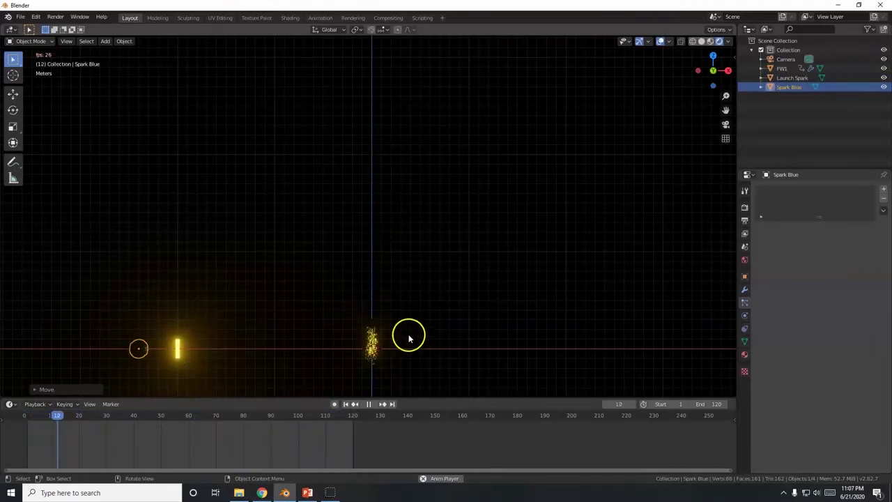
Step: Check the material instructions on slide 14 in PowerPoint, return to Blender and give the Spark Blue sphere a new material named Spark Blue
key(alt+Tab)
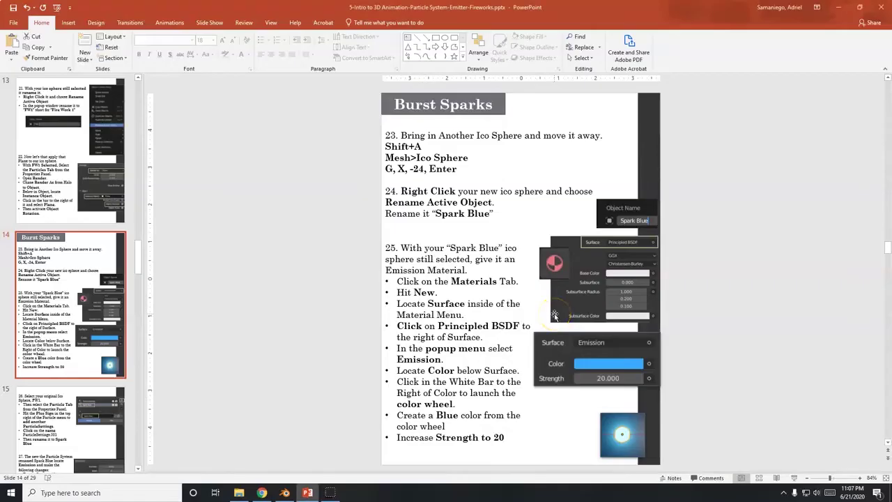
key(alt+Tab)
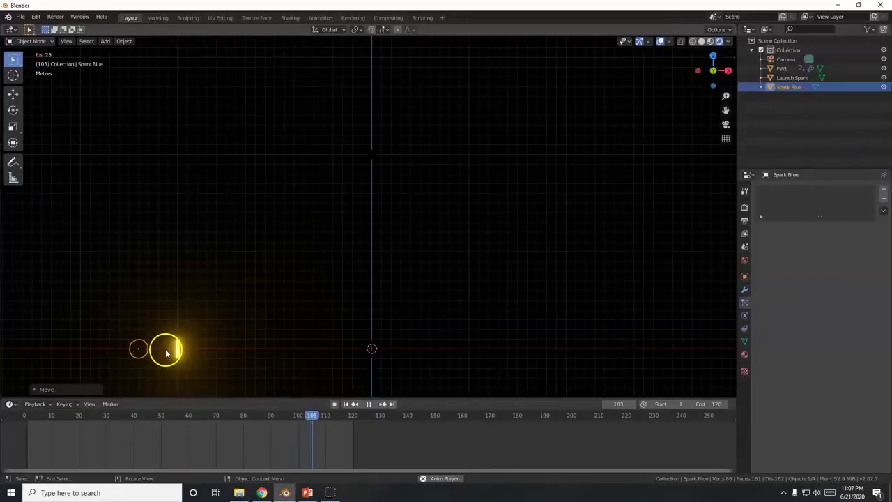
click(745, 356)
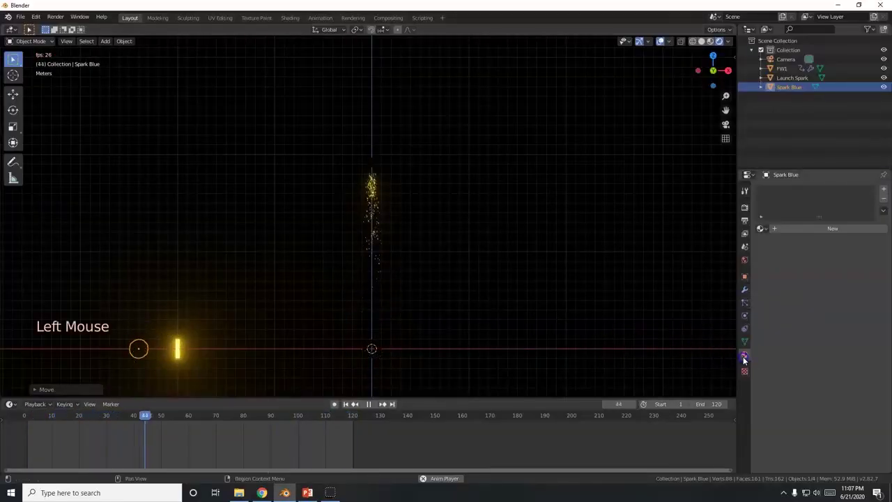
click(812, 228)
click(811, 229)
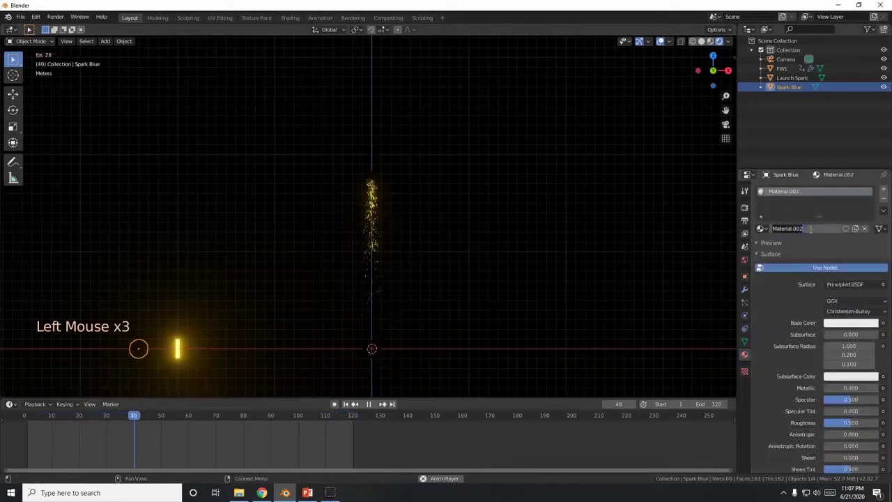
text(Sp)
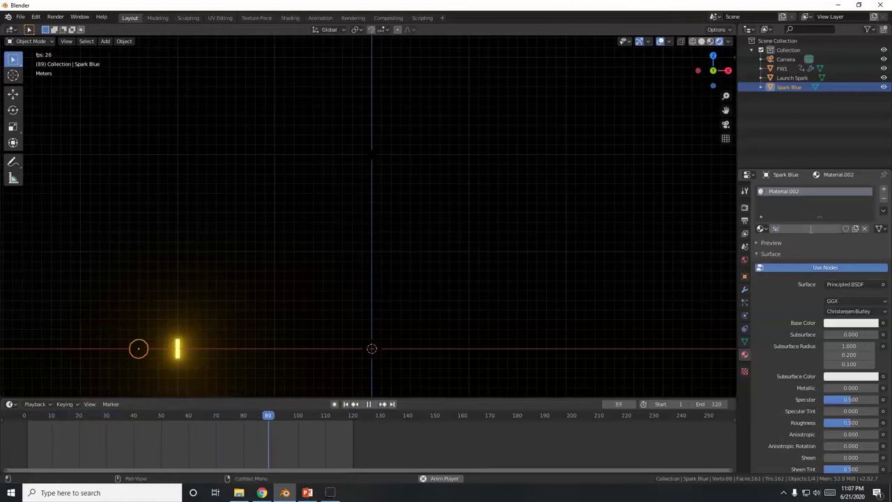
text(ark Blue)
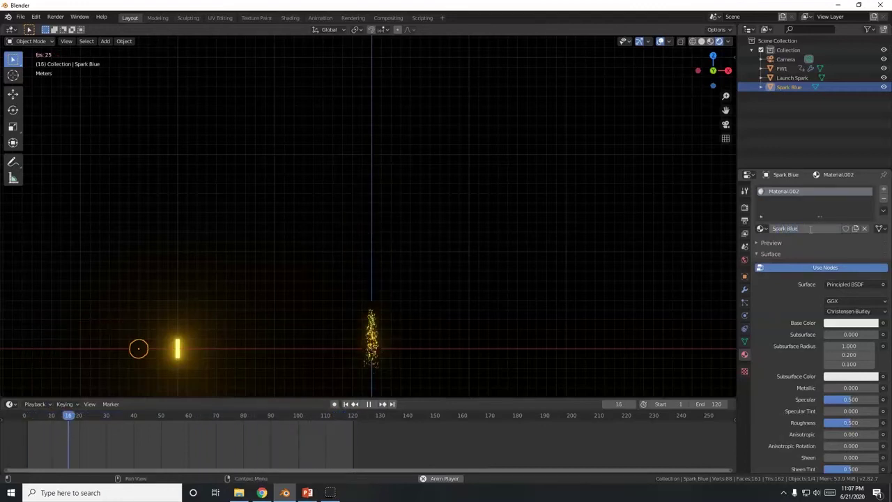
click(795, 284)
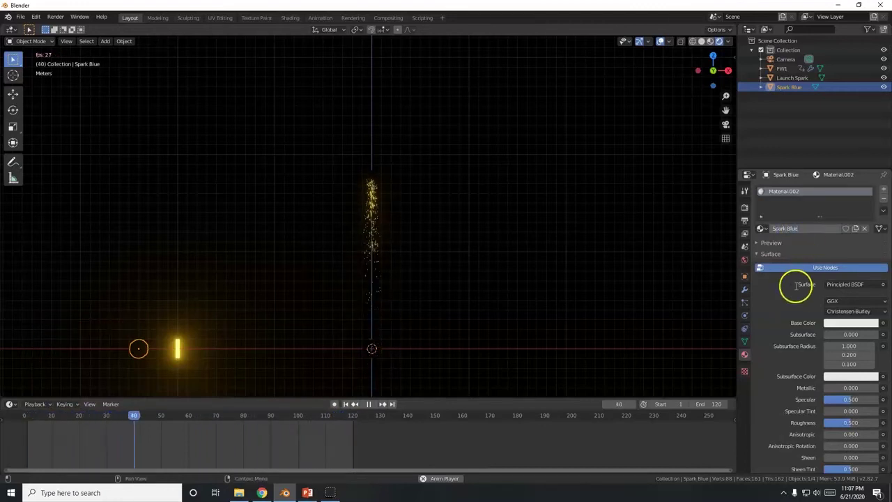
Step: Change the Spark Blue material's surface to Emission with a bright blue color and a strength of 20
click(859, 285)
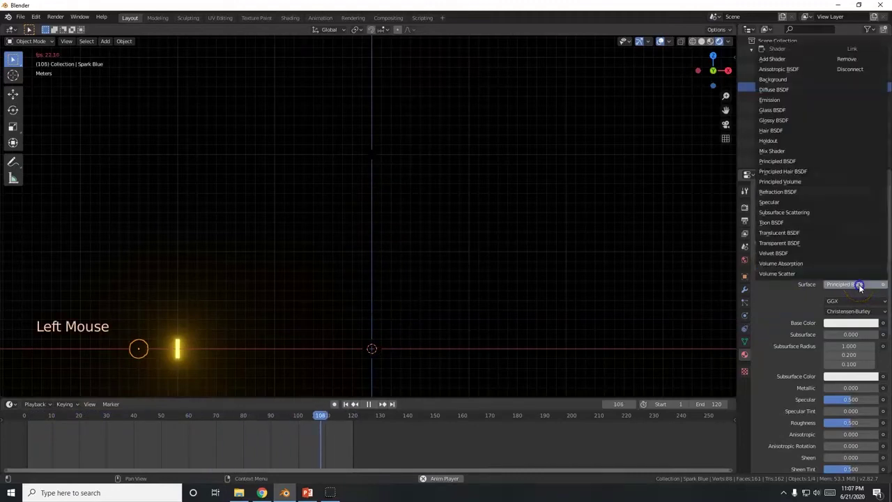
click(778, 100)
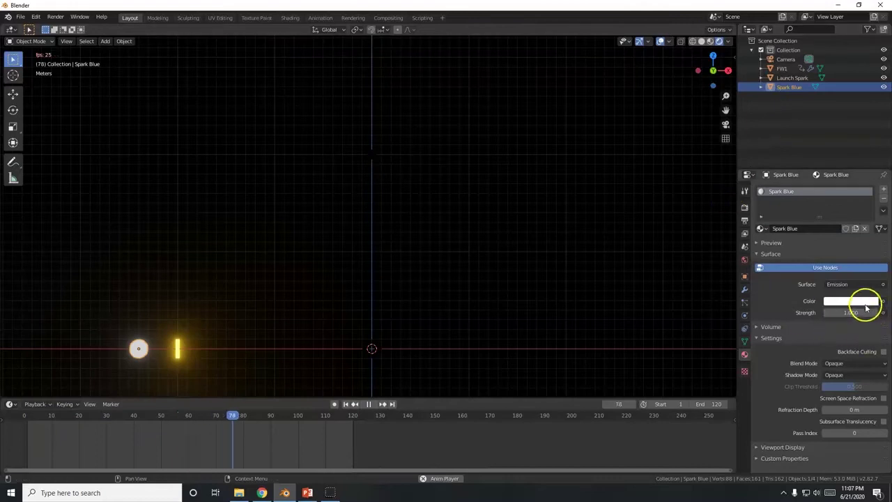
click(862, 301)
drag(837, 182, 854, 175)
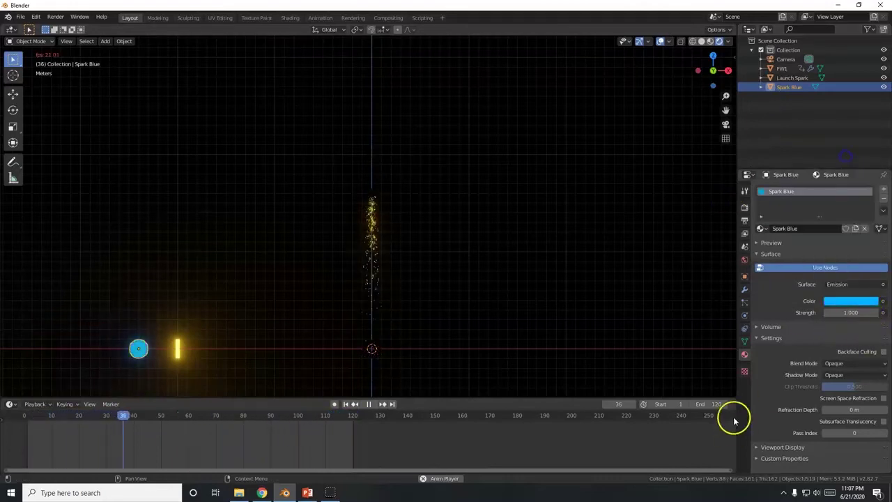
click(843, 311)
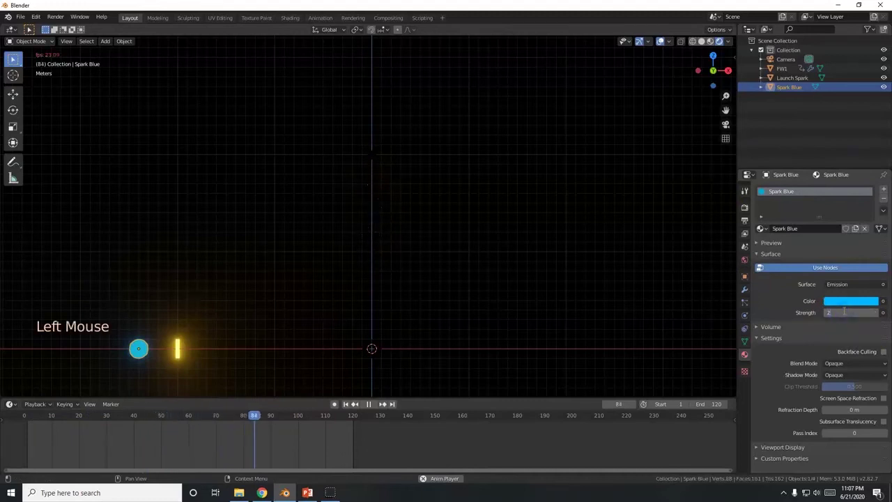
text(20)
key(Return)
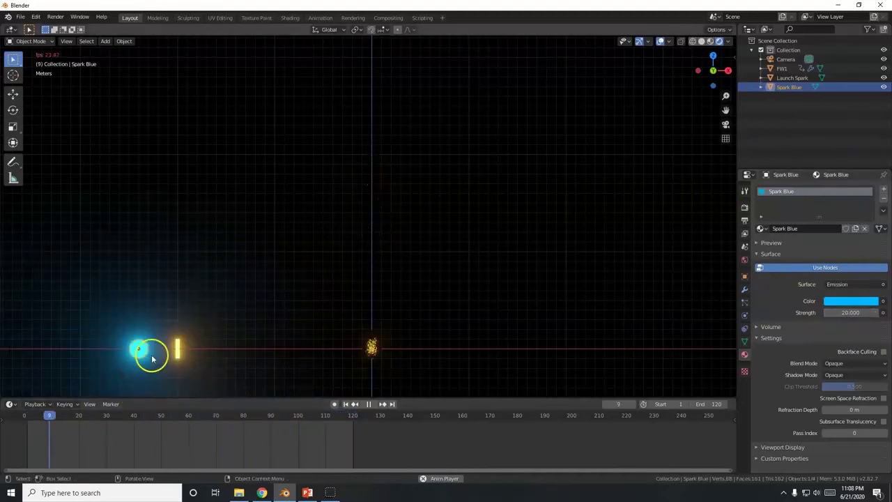
Step: Read the particle system instructions on slide 15 in PowerPoint and return to Blender
key(alt+Tab)
scroll(76, 335, down, 3)
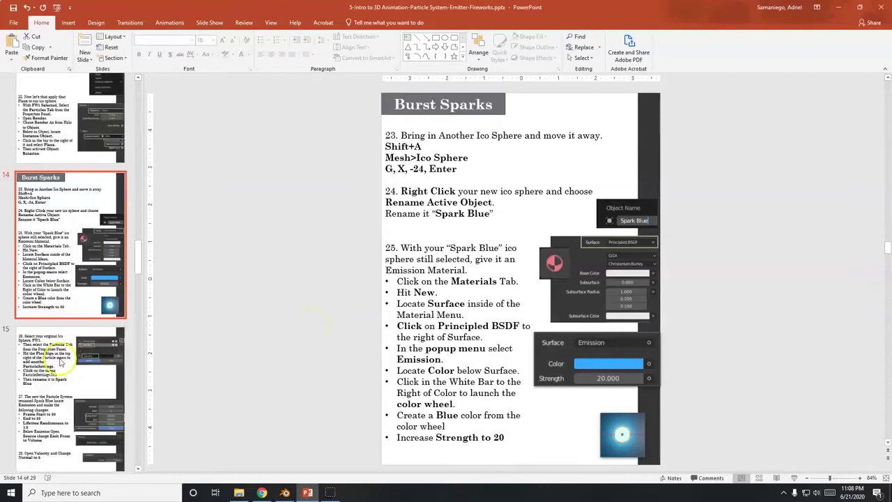
click(79, 337)
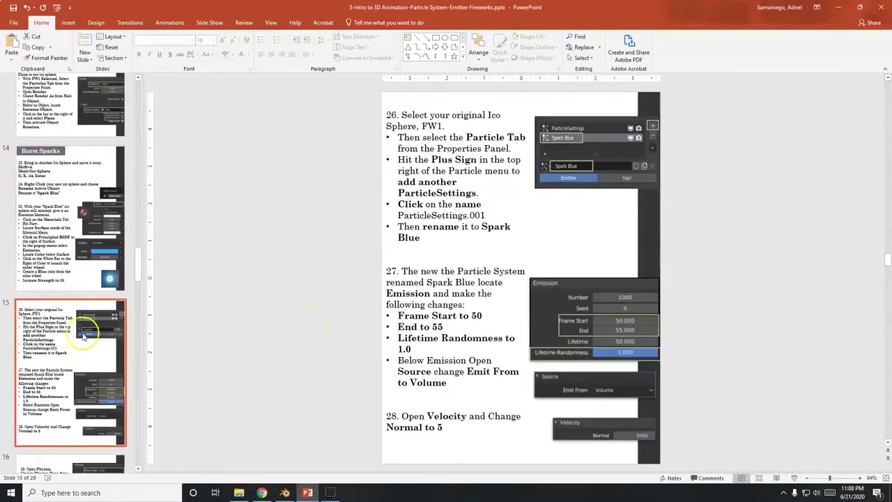
key(alt+Tab)
Step: Select the FW1 ico sphere and rename its existing particle system as Launcher
drag(342, 159, 402, 291)
click(372, 160)
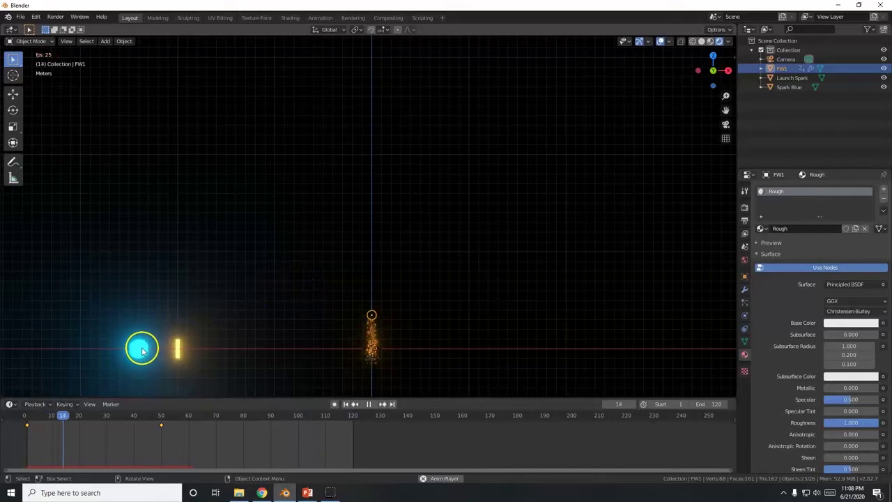
click(744, 303)
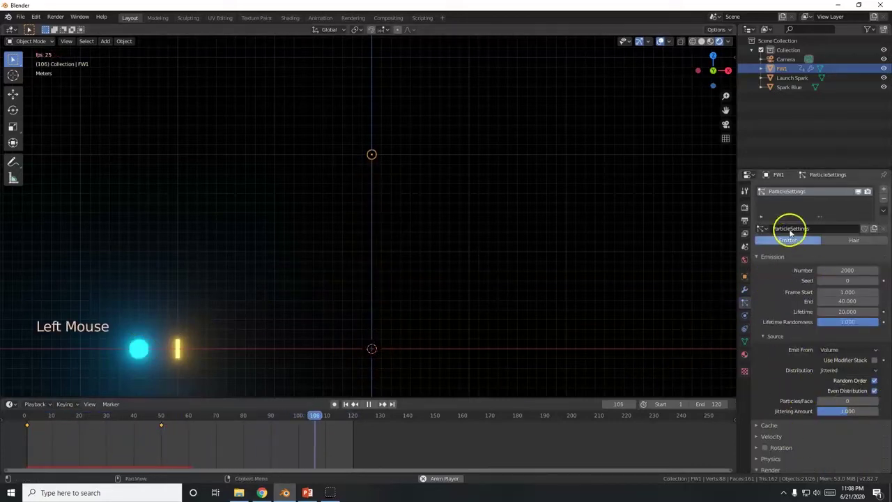
click(795, 192)
key(BackSpace)
key(BackSpace)
key(BackSpace)
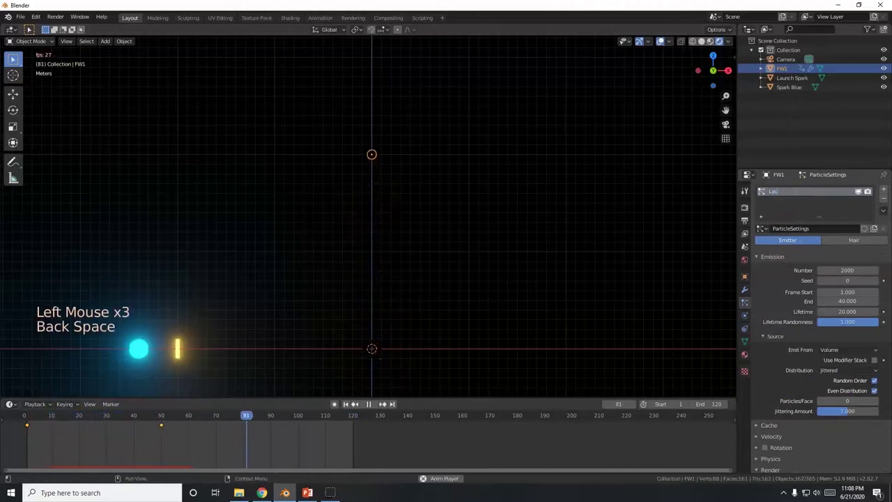
Step: Rename both the particle settings and the particle system of FW1 as Launcher 1
click(822, 229)
text(La)
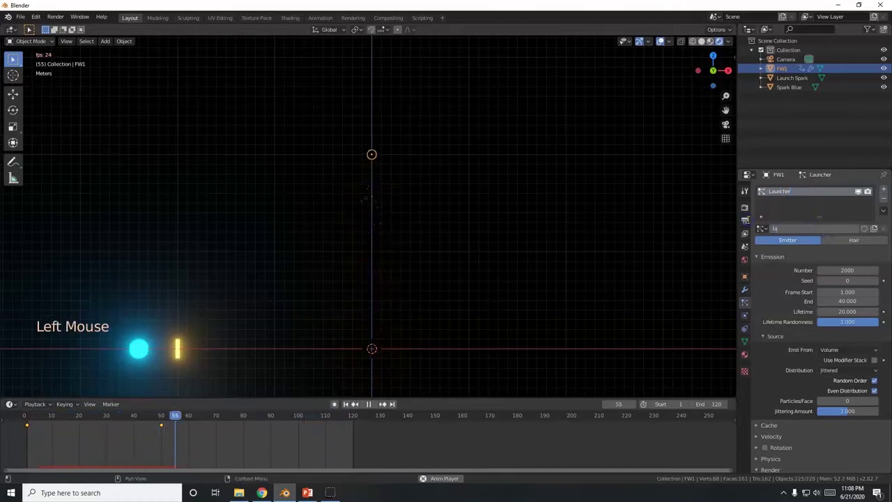
text(unc)
key(BackSpace)
key(BackSpace)
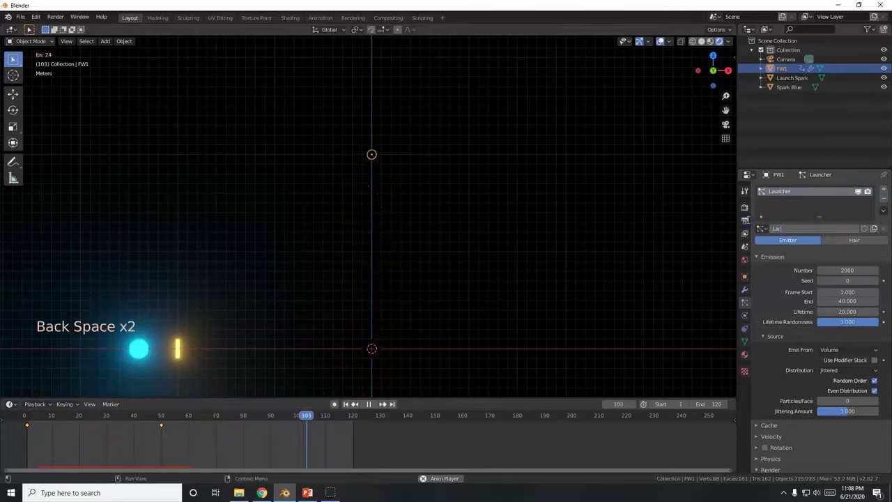
text(ncher 1)
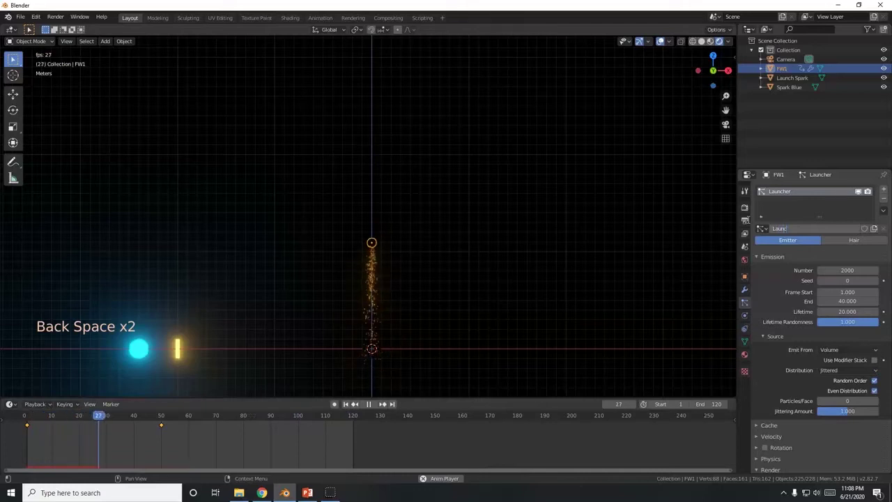
double_click(790, 191)
double_click(790, 191)
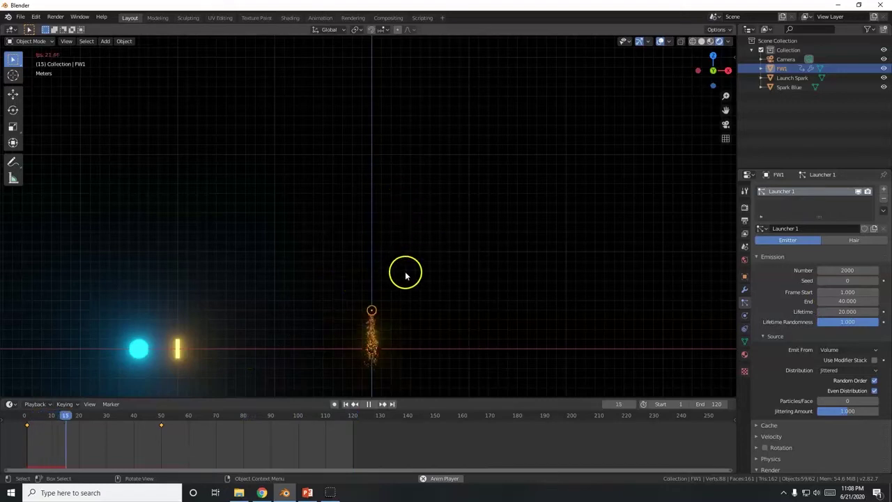
Step: Add a second particle system to FW1 and name both its settings and the system Spark Blue
click(885, 191)
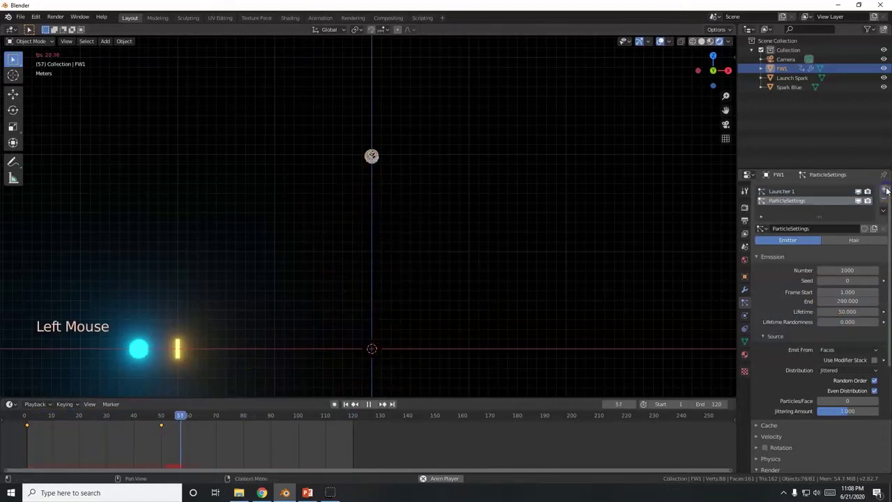
click(95, 343)
double_click(827, 228)
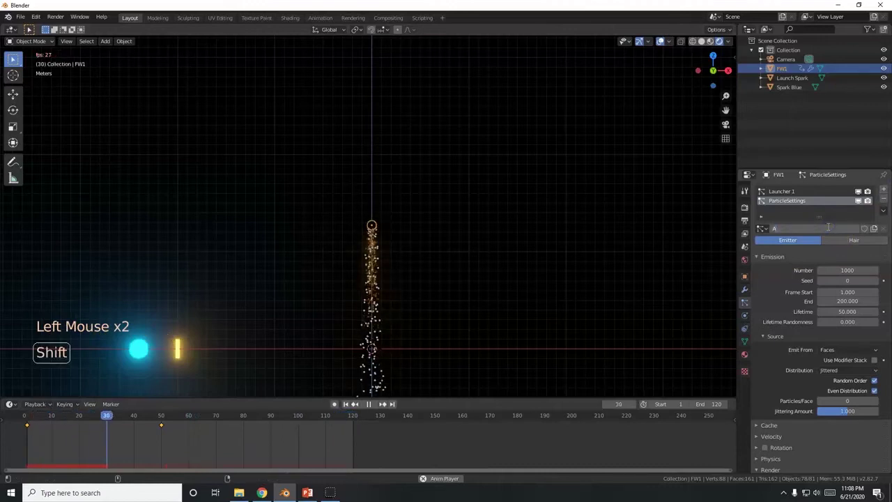
key(BackSpace)
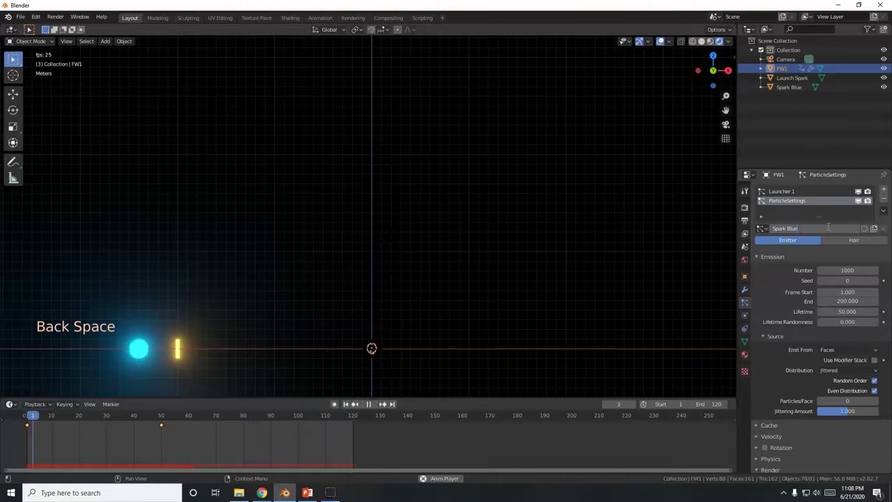
double_click(800, 200)
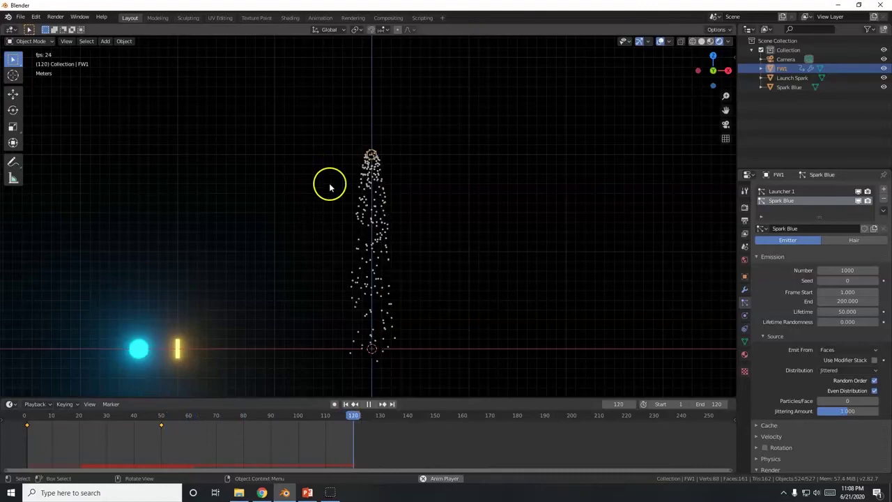
Step: Check slide 15 in PowerPoint, return to Blender and set the Spark Blue particle emission to start at frame 50 and end at 55
key(alt+Tab)
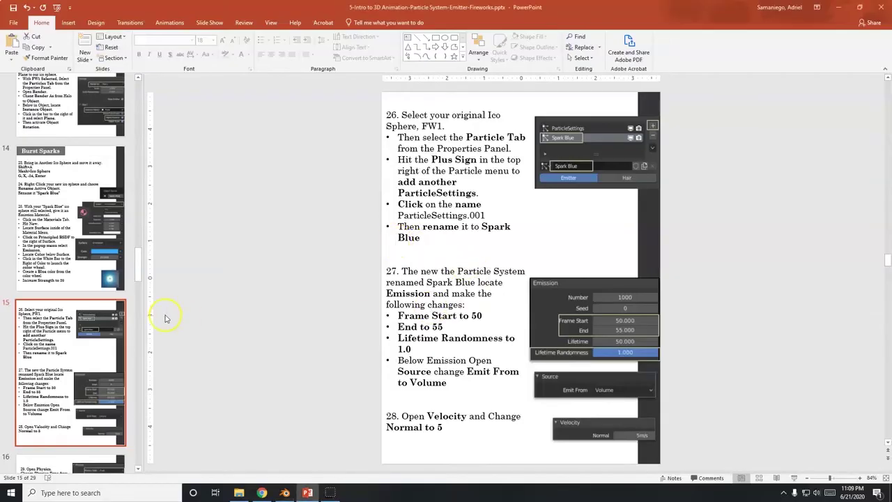
key(alt+Tab)
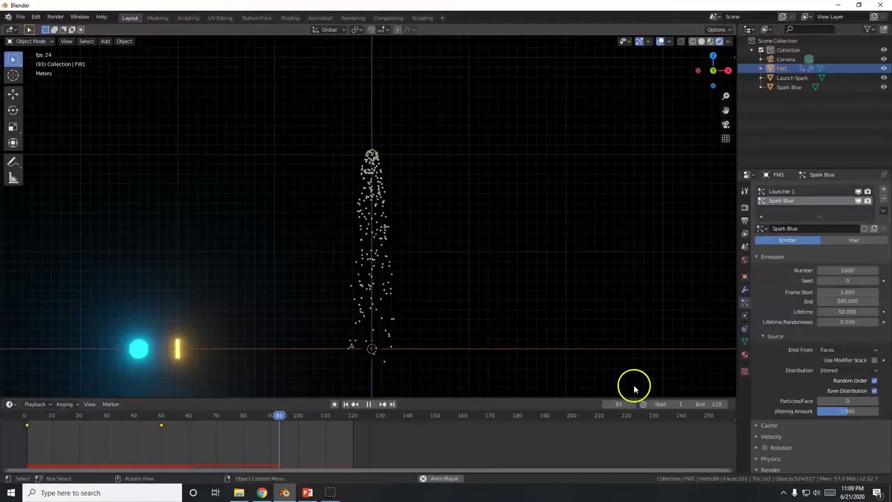
click(842, 293)
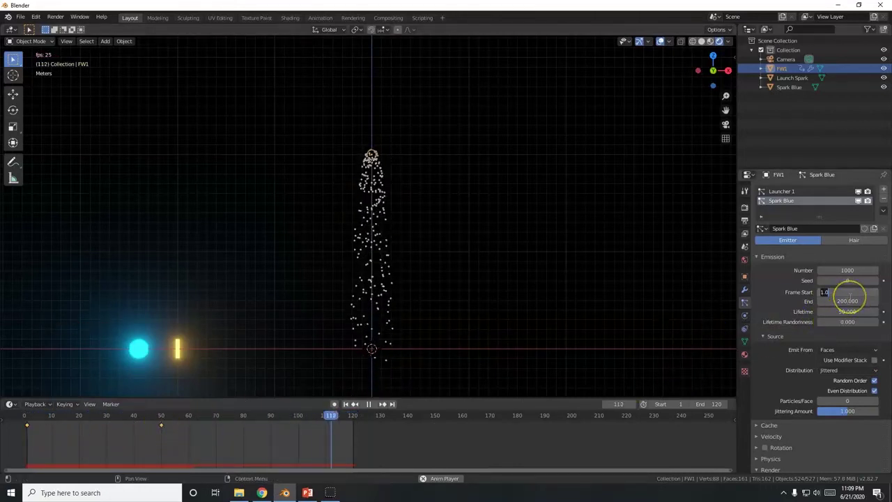
key(Return)
click(848, 301)
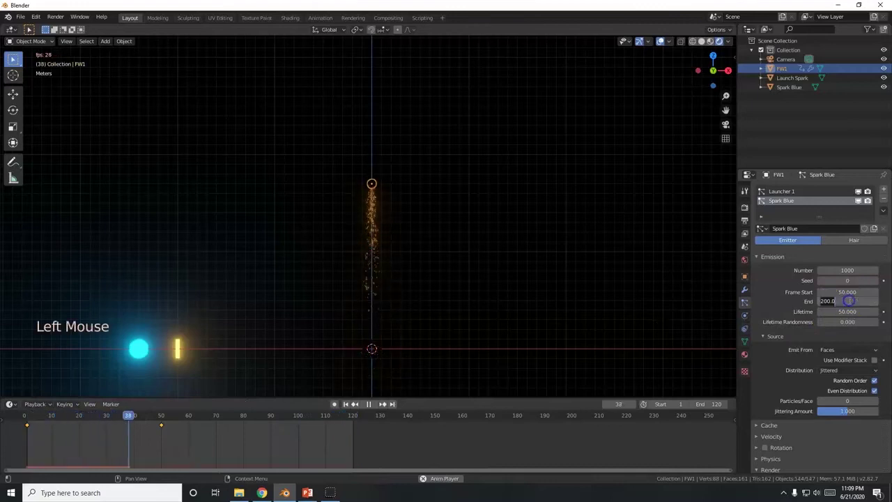
text(55.)
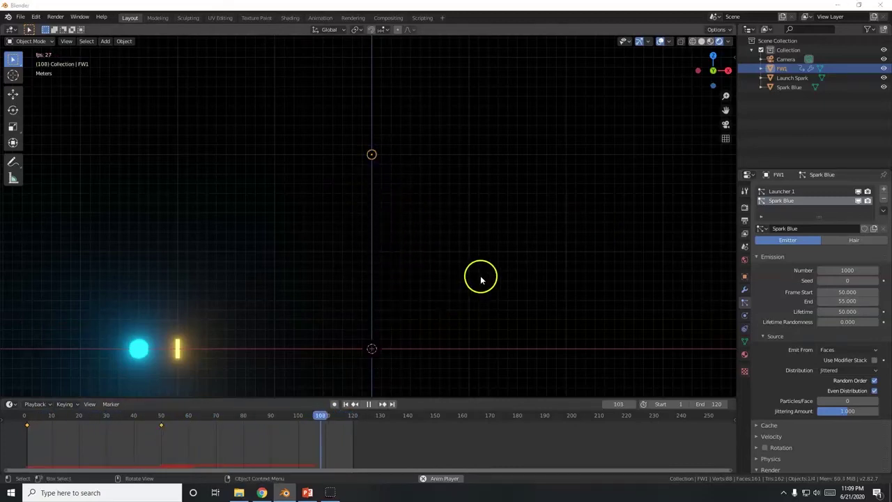
Step: Recheck slide 15 in PowerPoint, return to Blender and set the Spark Blue particles' Lifetime Randomness to 1.0 and Emit From to Volume
key(alt+Tab)
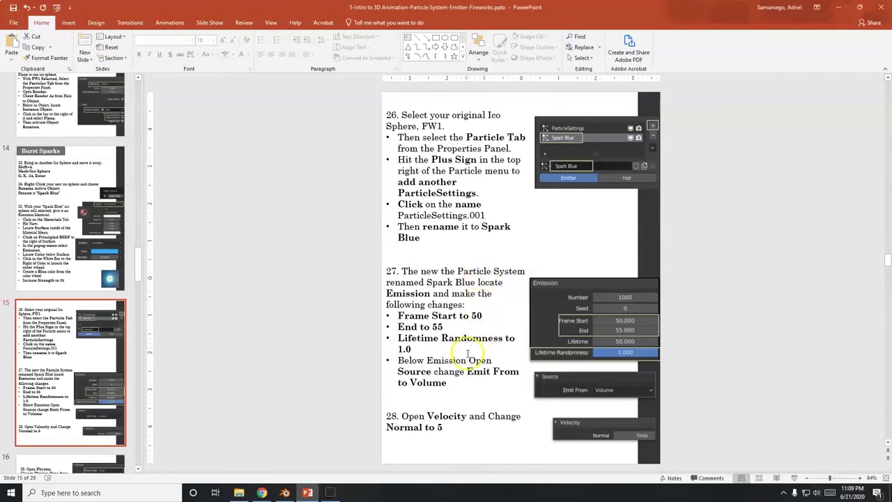
key(alt+Tab)
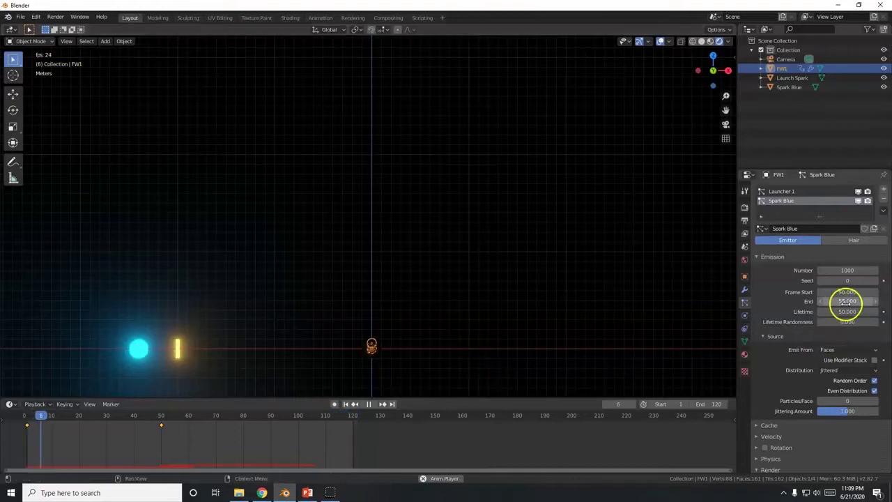
drag(826, 318, 876, 320)
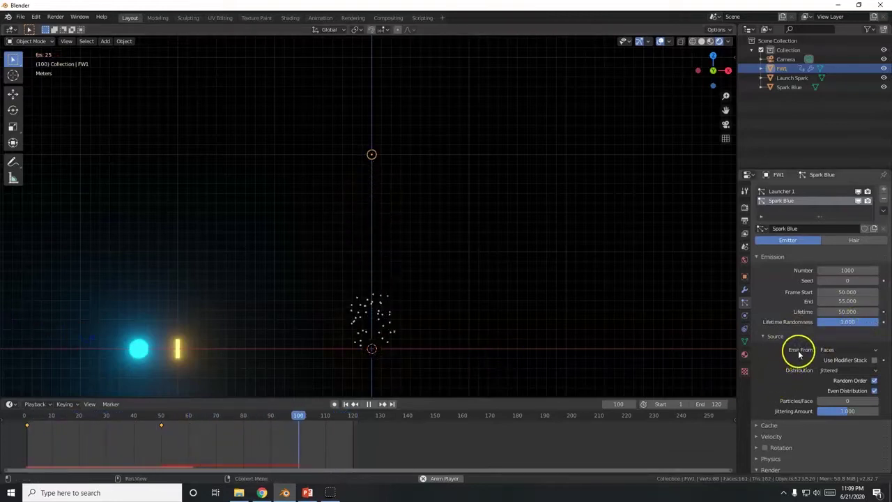
click(829, 350)
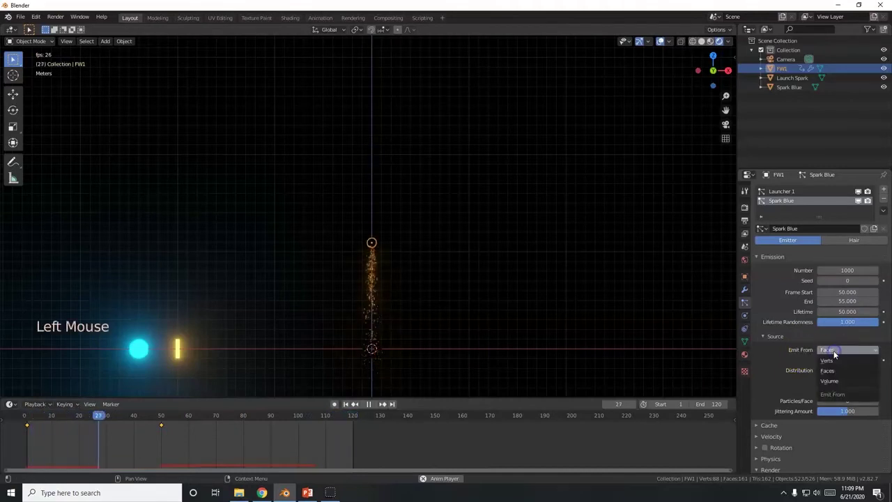
click(834, 382)
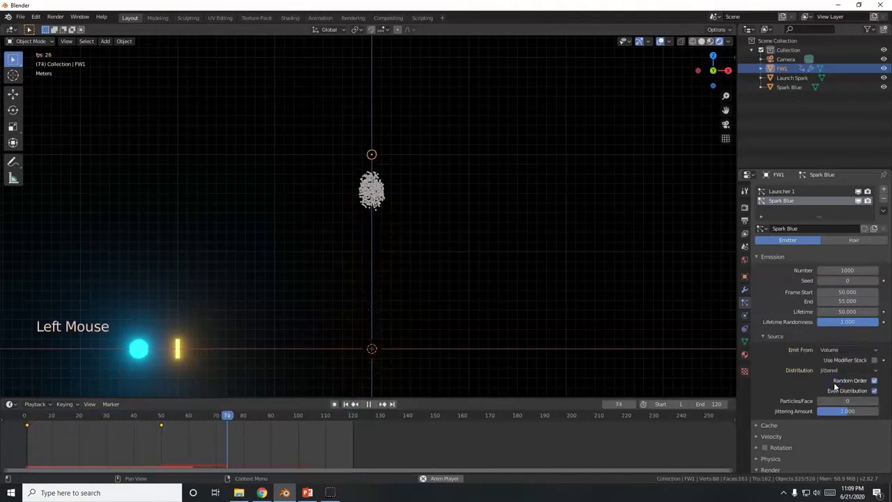
Step: Try a Normal velocity of 100 m/s for the Spark Blue particles
scroll(787, 349, down, 4)
scroll(786, 349, down, 2)
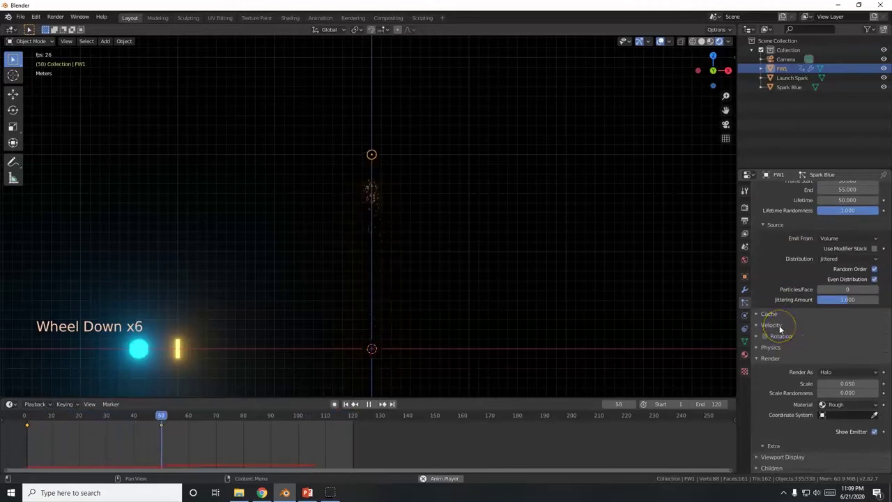
click(779, 326)
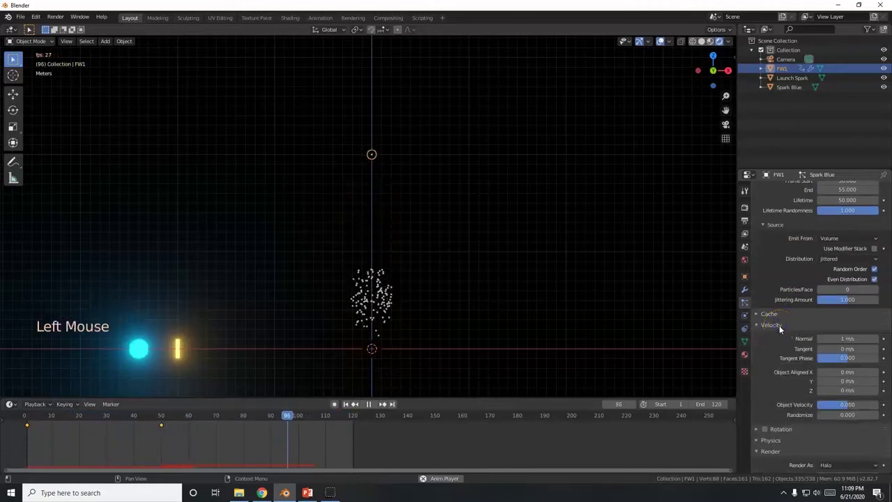
click(848, 339)
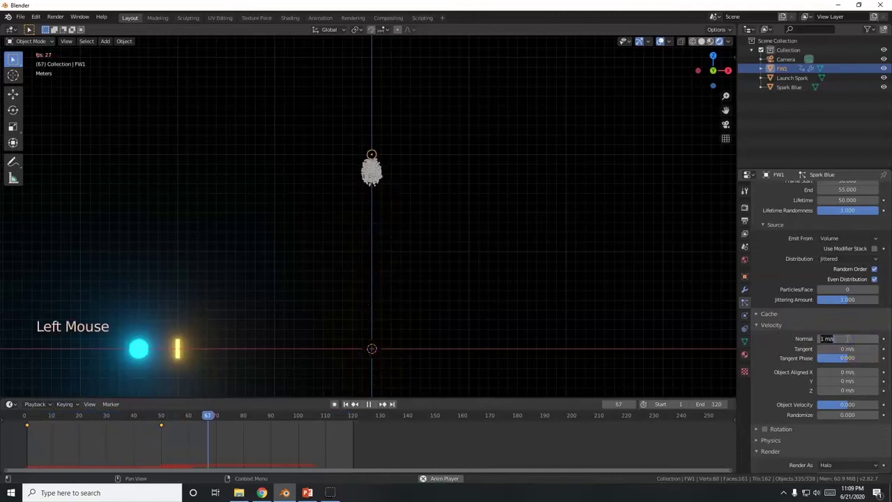
text(100)
key(Return)
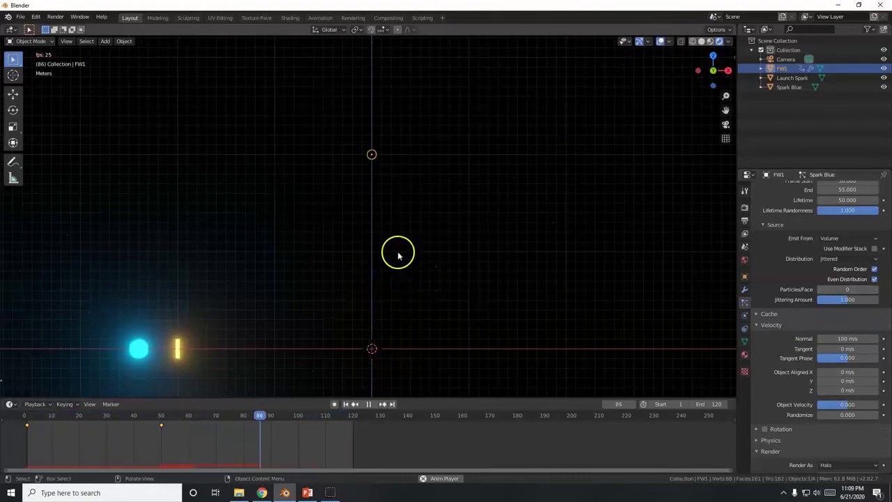
Step: Check slide 15 in PowerPoint, return to Blender and set the Spark Blue particles' Normal velocity to 5 m/s
key(alt+Tab)
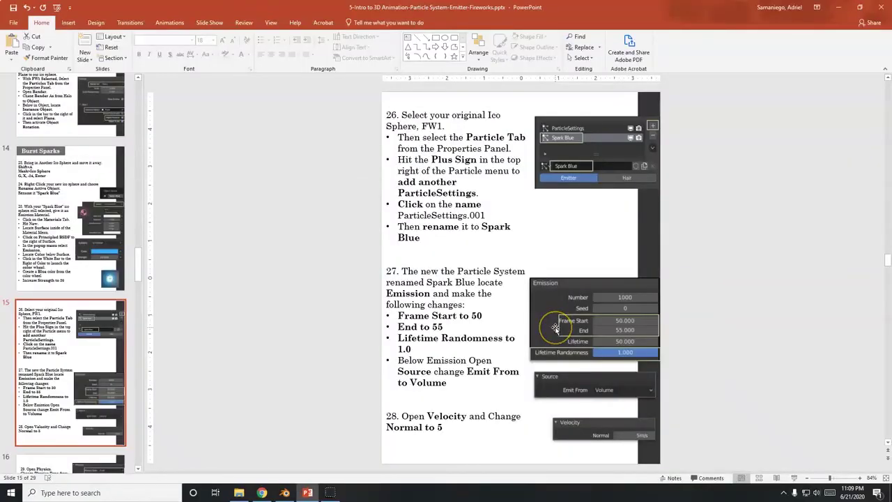
key(alt+Tab)
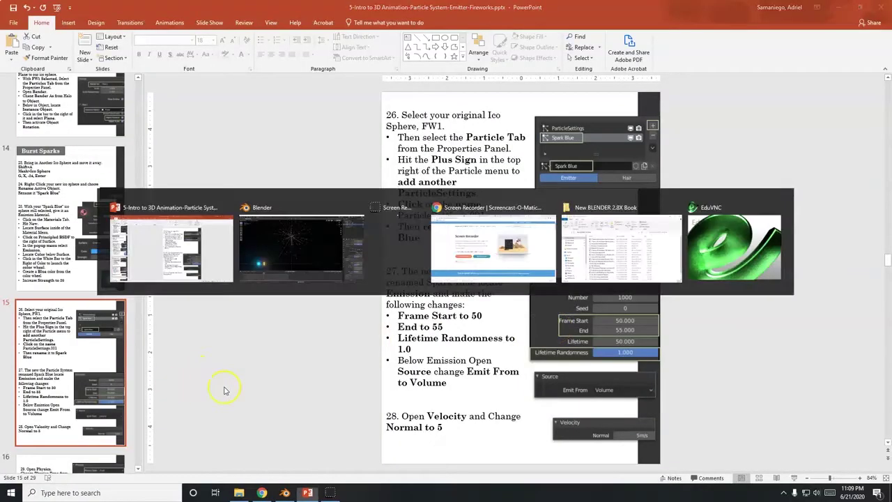
click(851, 339)
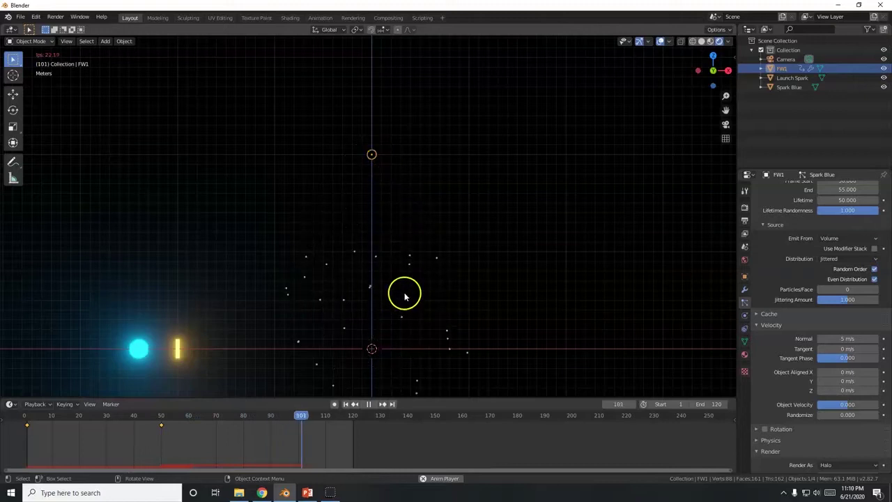
Step: Set the Spark Blue particle system to render its particles as Object instead of Halo
scroll(789, 361, down, 5)
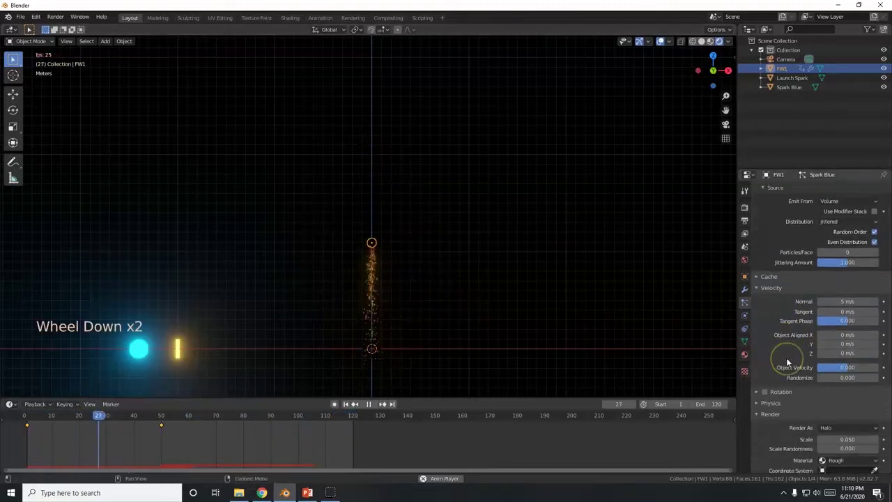
scroll(786, 357, down, 3)
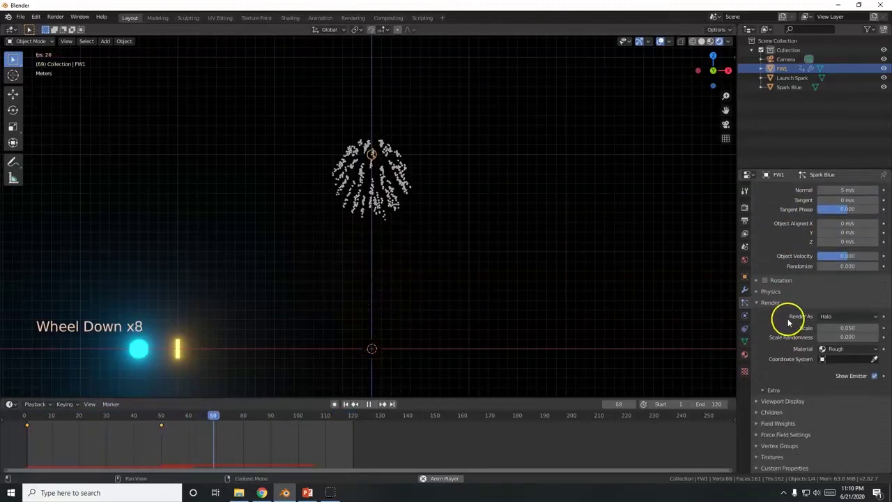
click(830, 317)
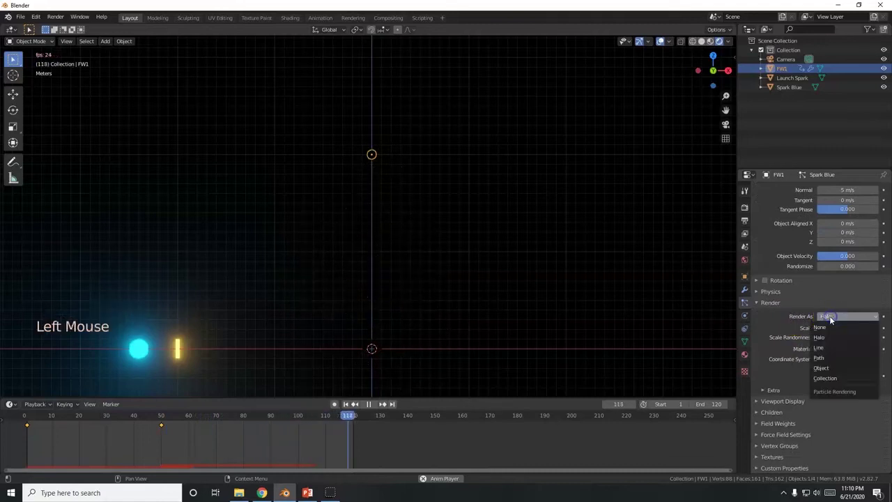
click(826, 368)
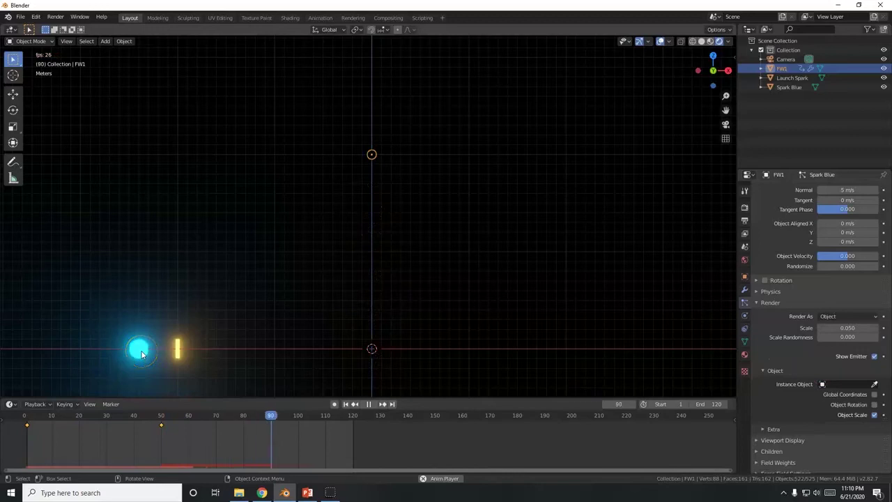
Step: Set the Spark Blue object as the instance object of FW1's Spark Blue particles, and deselect the emitter to preview the burst
click(845, 384)
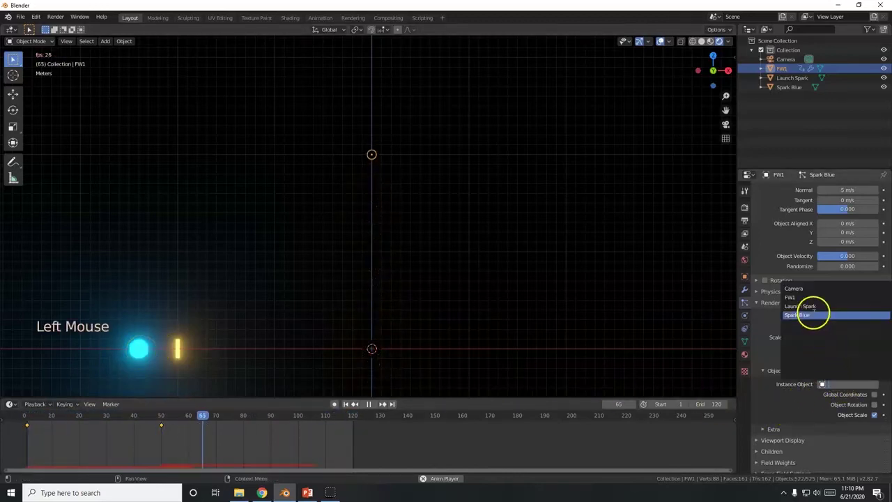
click(808, 314)
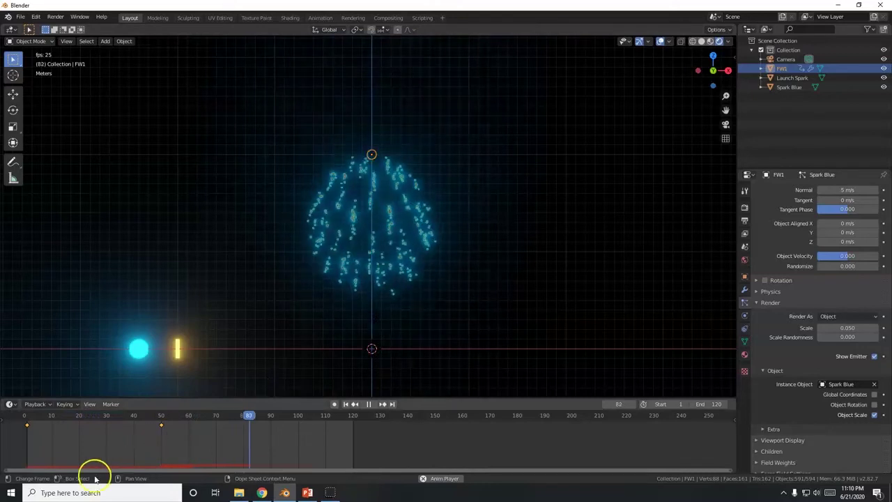
click(418, 350)
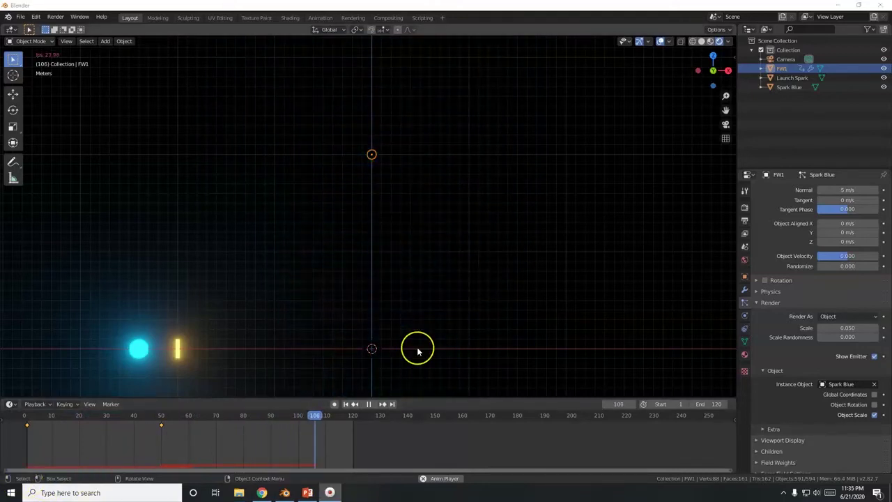
click(462, 239)
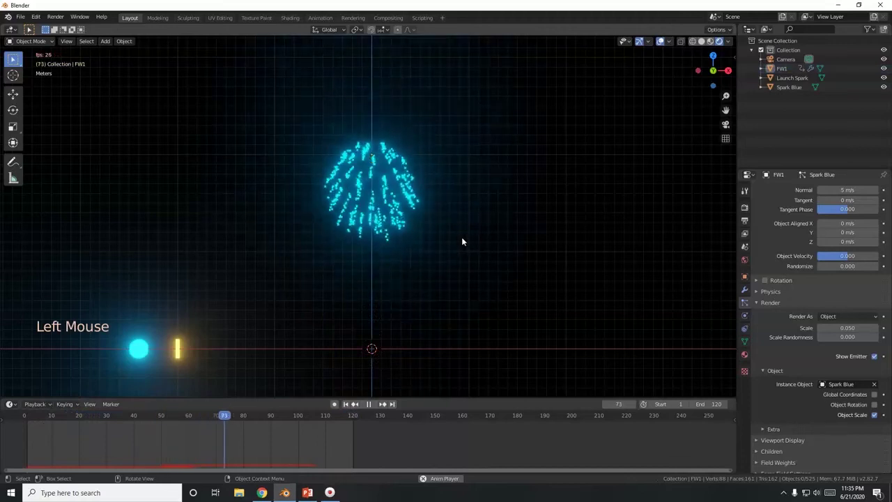
drag(416, 239, 423, 276)
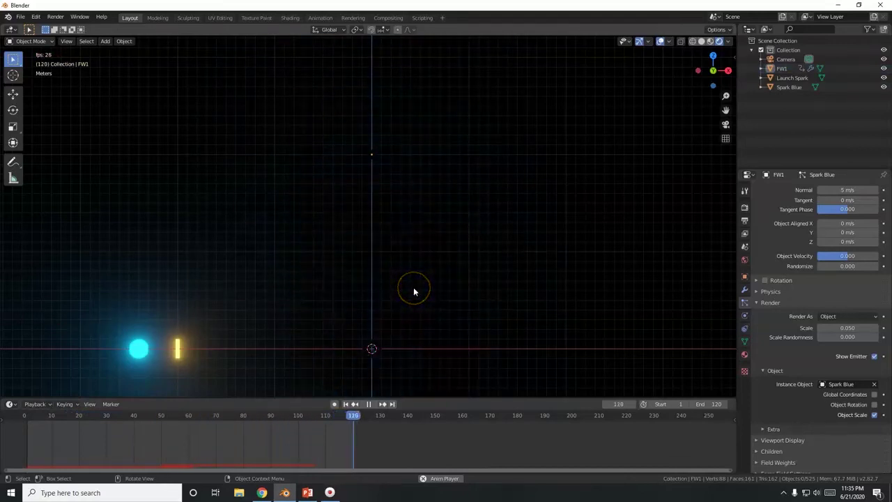
Step: Set the gravity field weight of FW1's Spark Blue particle system to 0.5 and deselect the emitter to preview it
click(370, 223)
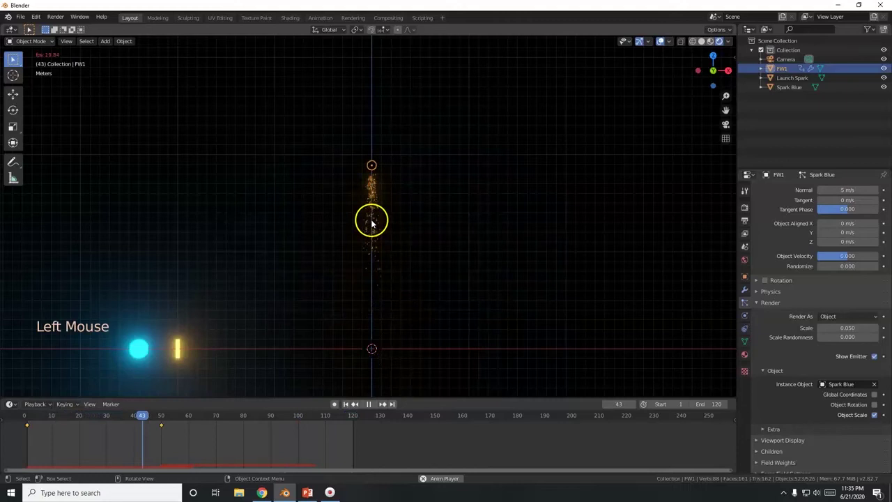
scroll(781, 376, down, 2)
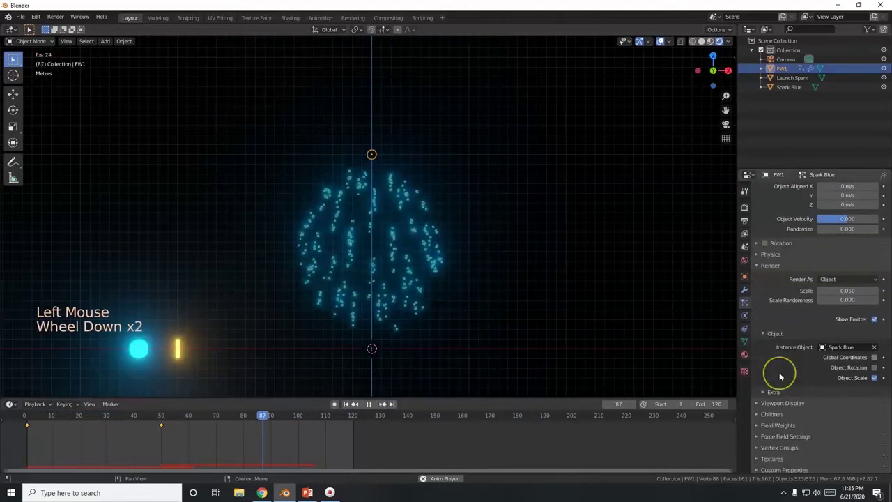
scroll(780, 372, down, 2)
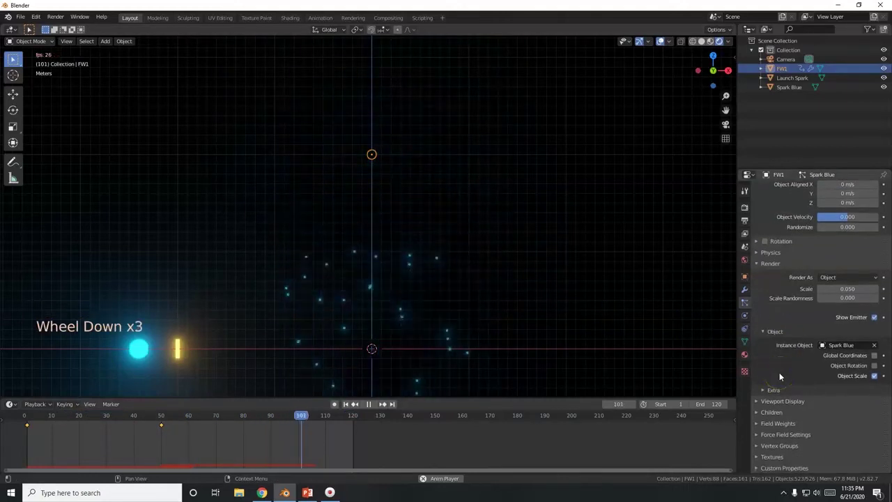
click(775, 424)
scroll(775, 423, down, 3)
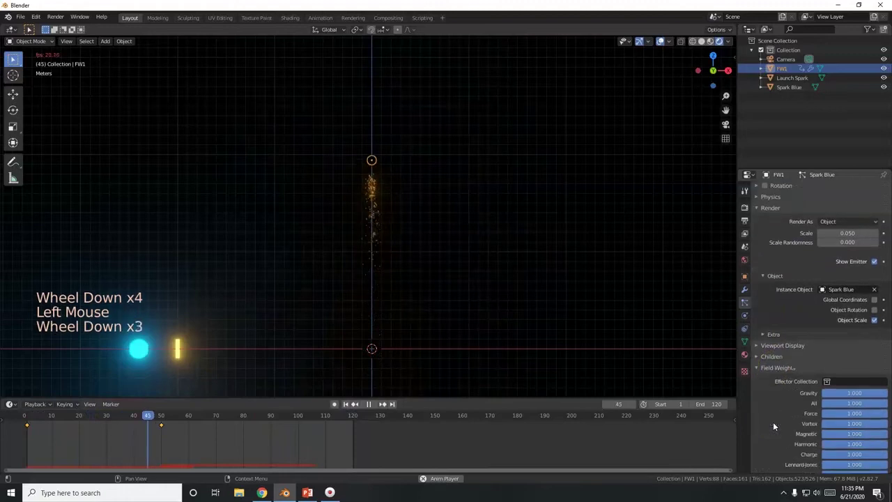
click(851, 394)
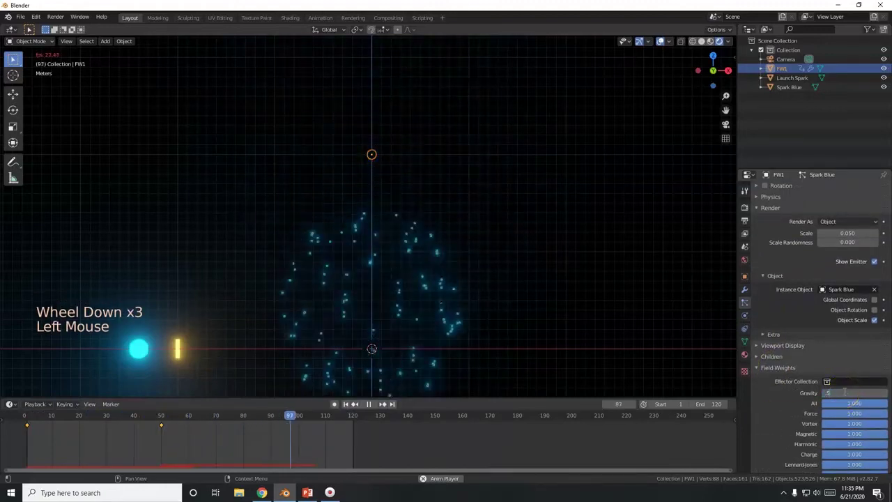
text(.5)
click(567, 323)
click(522, 318)
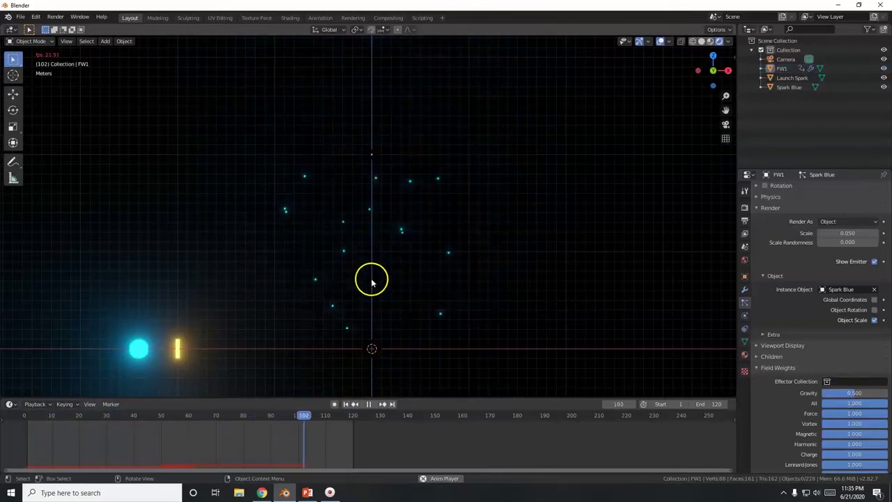
Step: Try lower gravity field weights, including 0.208, on the Spark Blue particles and return the weight to 0.5
drag(870, 392, 842, 392)
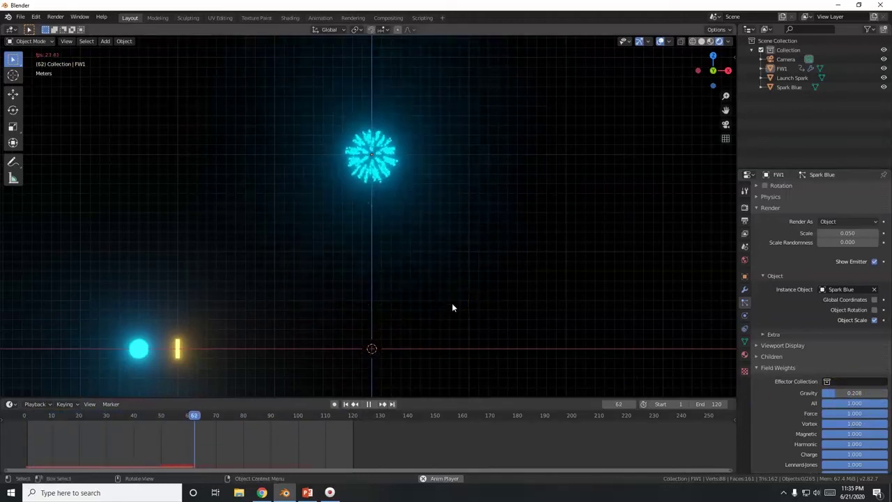
click(843, 385)
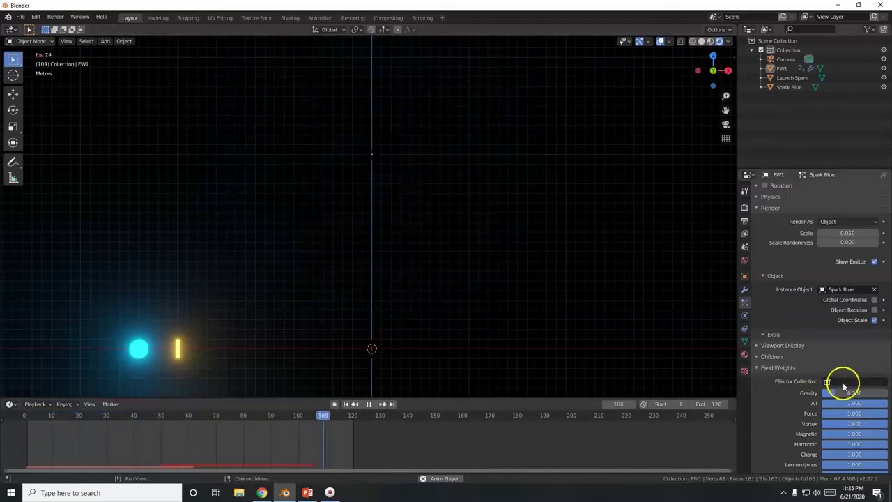
text(00)
key(Return)
click(853, 394)
text(0.5)
key(Return)
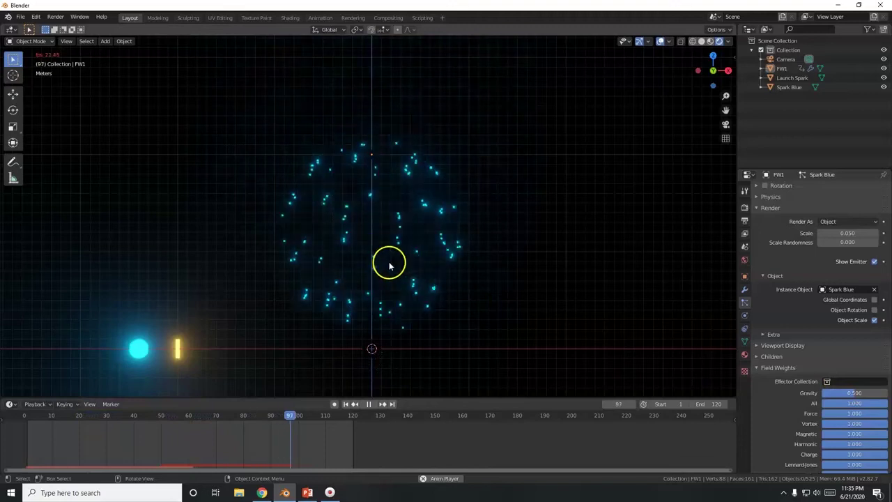
Step: Test the burst with a gravity field weight of 0 and restore the weight to 0.5
drag(840, 392, 776, 396)
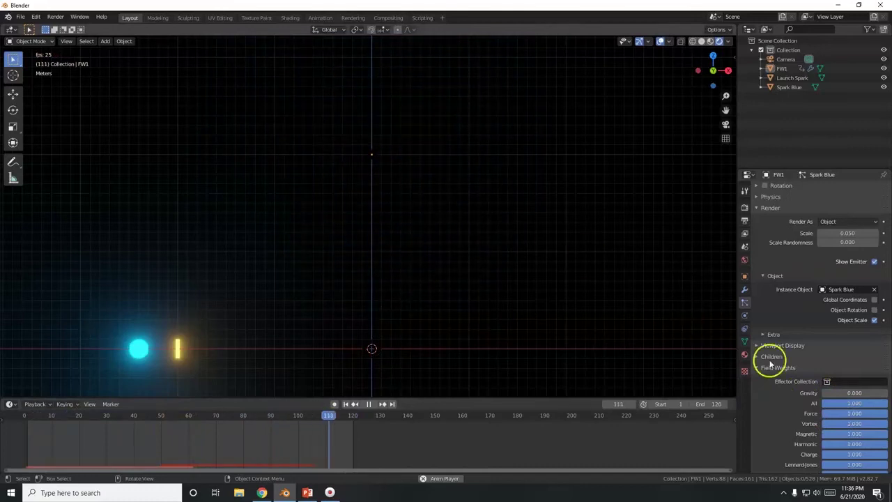
text(0.5)
key(Return)
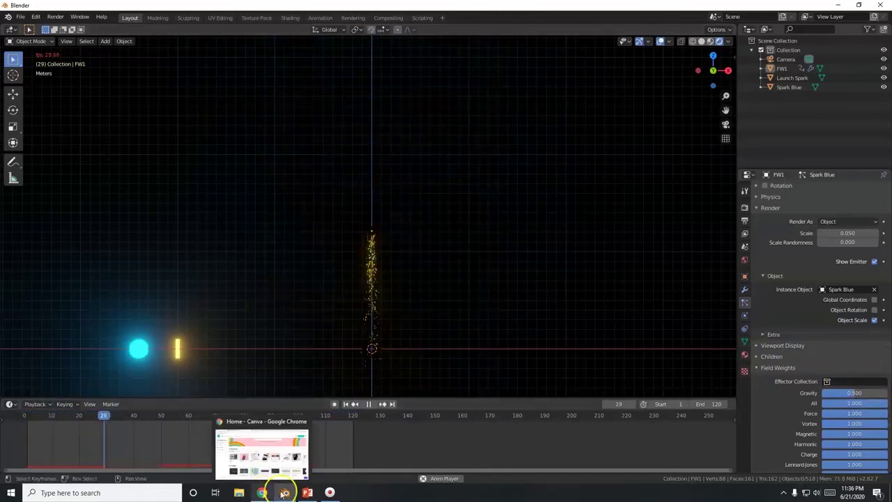
click(309, 492)
click(100, 309)
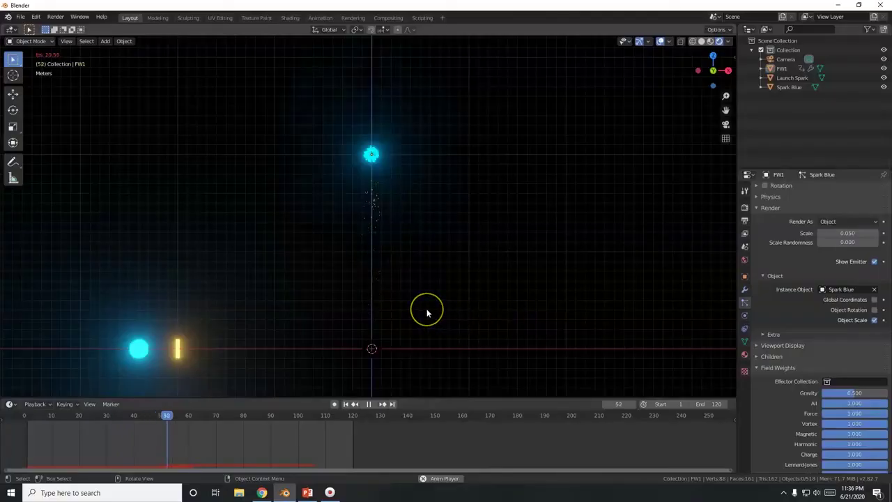
Step: Add an ico sphere to the scene and move it -27 m along the X axis, beside the blue spark
key(shift+a)
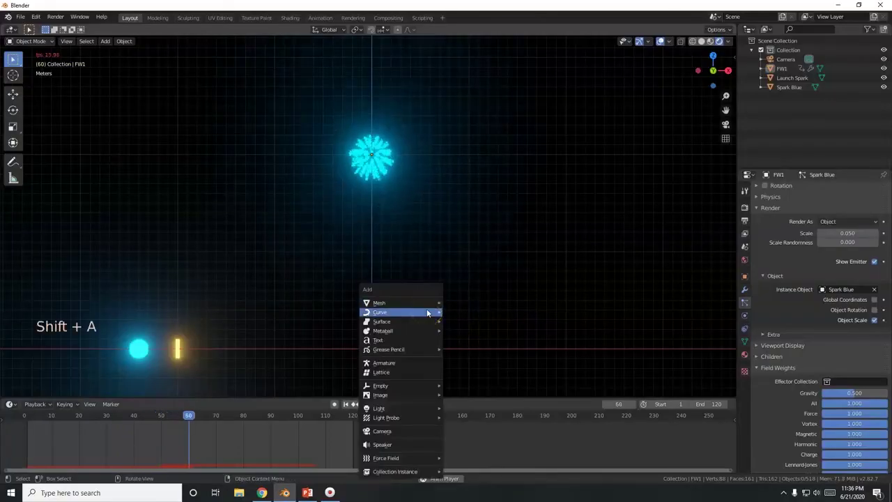
mouse_move(426, 309)
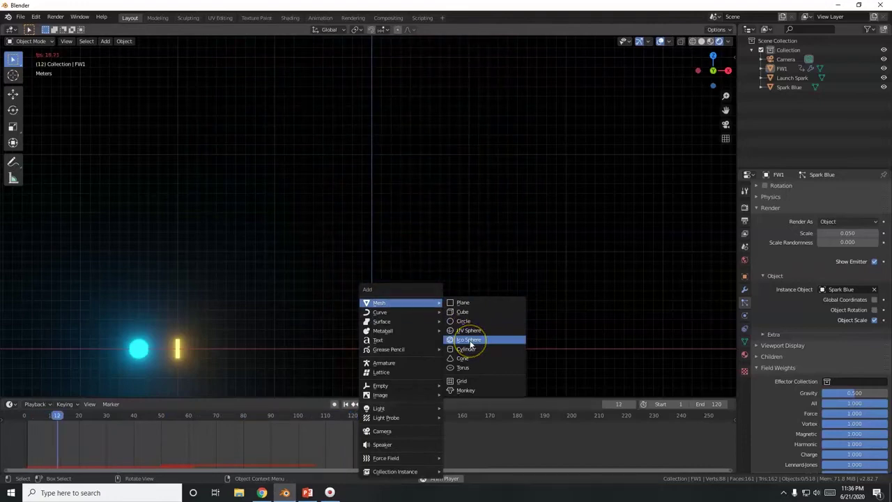
click(469, 339)
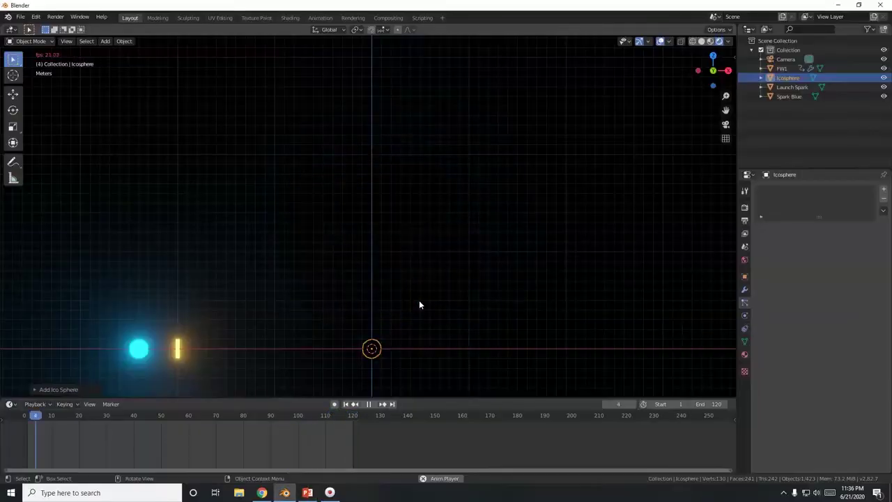
key(g)
text(x)
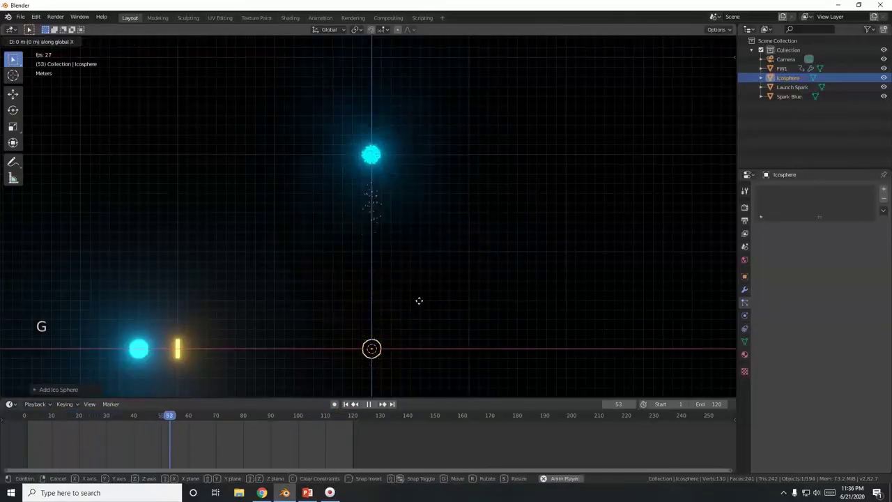
text(-27)
key(Return)
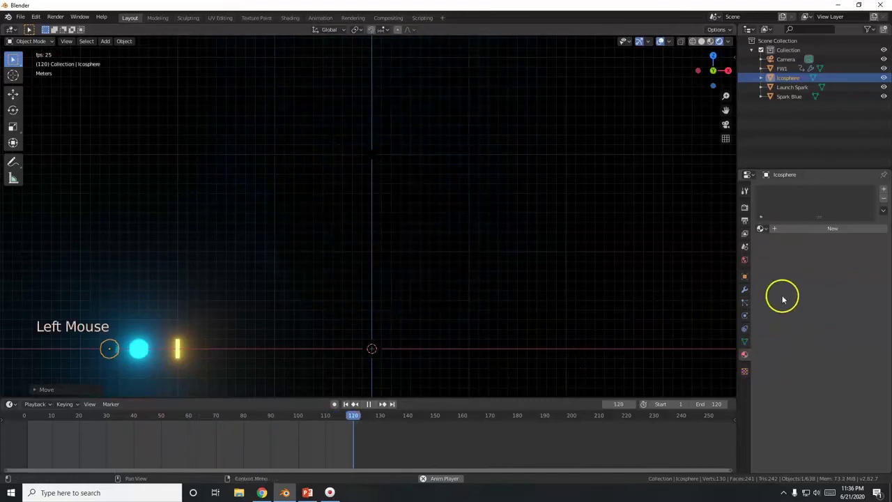
Step: Create a new material on the ico sphere and name it Spark Red
click(807, 228)
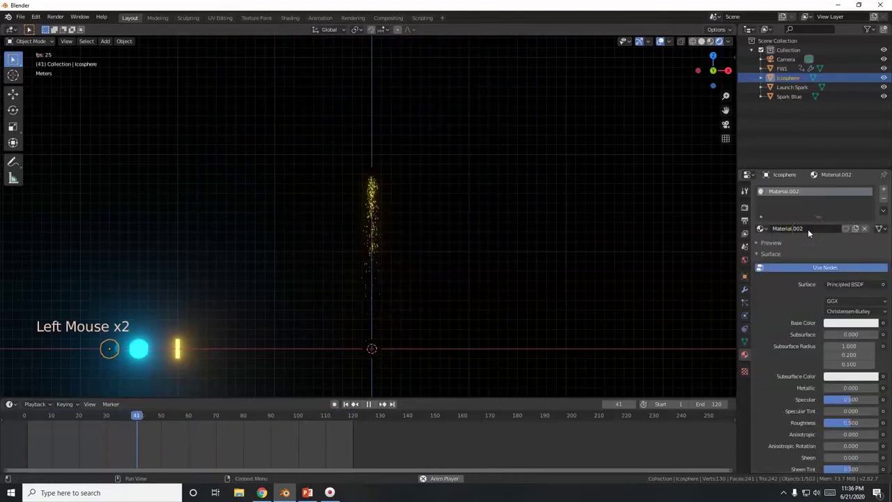
click(808, 229)
text(Spark)
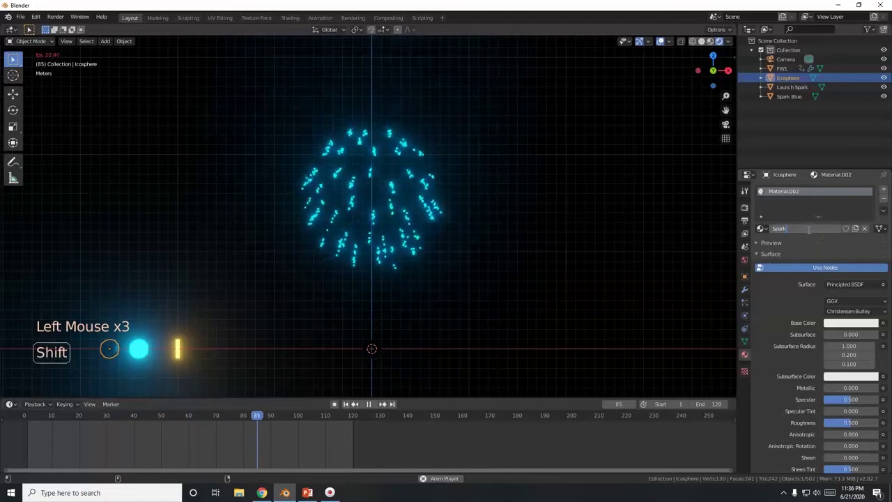
text( Red)
key(Return)
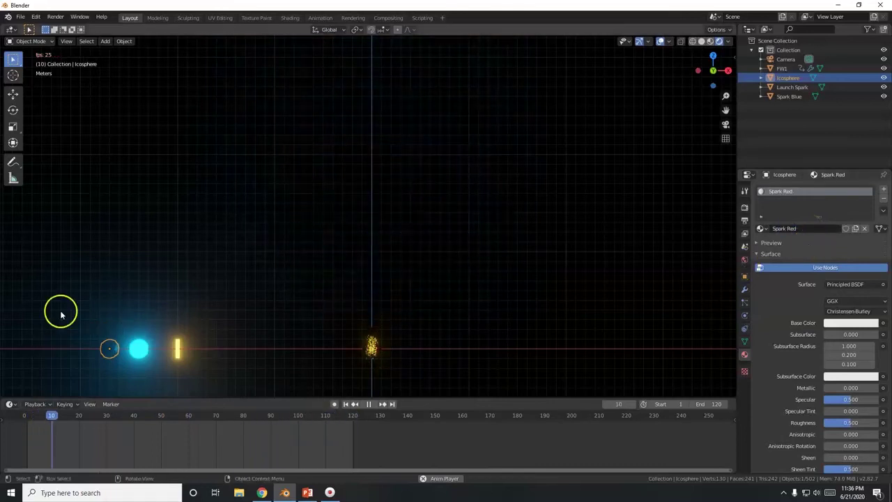
Step: Rename the ico sphere object as Spark Red
right_click(109, 348)
click(109, 347)
text(Spark)
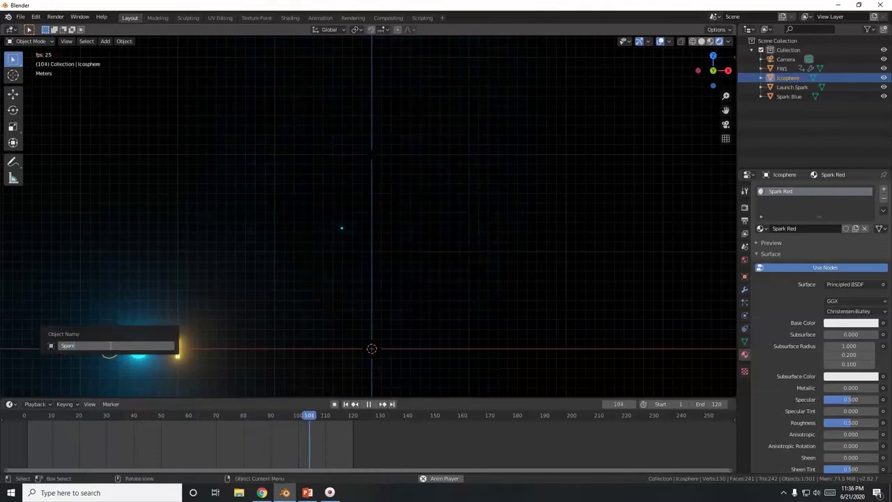
text( Red)
key(Return)
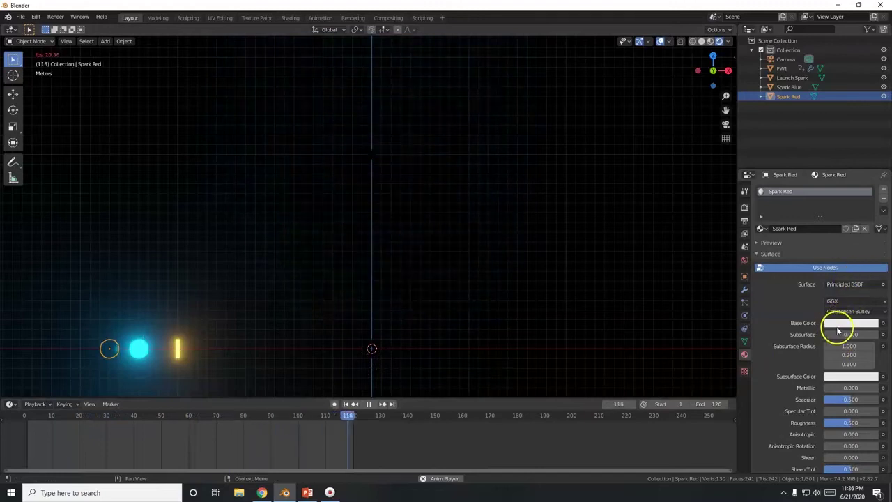
Step: Make the Spark Red material an Emission shader with a fully saturated red color and a strength of 20
click(845, 285)
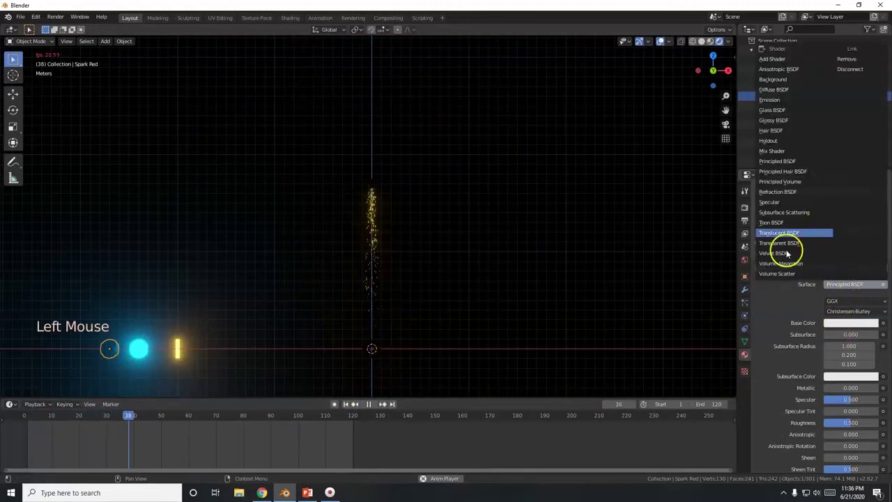
click(771, 100)
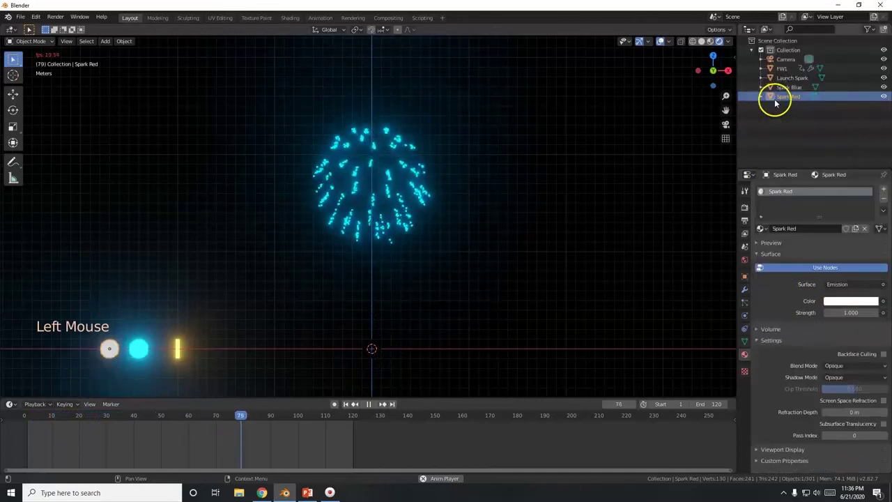
click(837, 301)
click(833, 237)
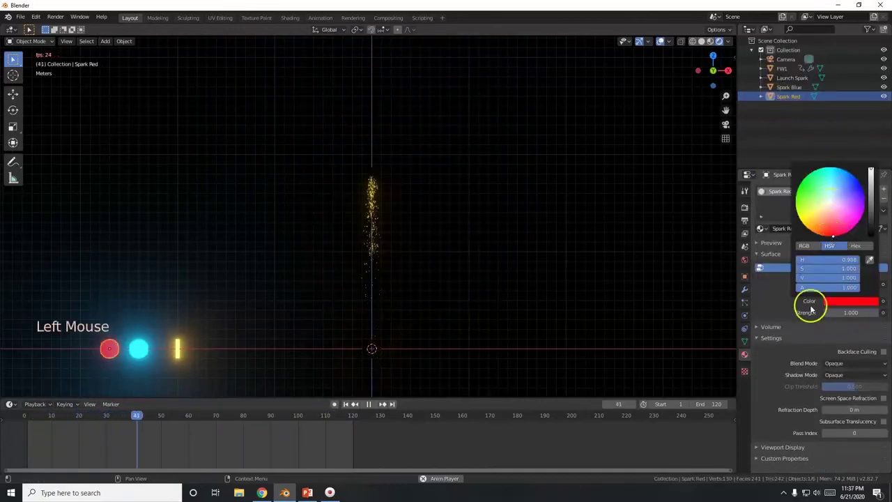
click(842, 312)
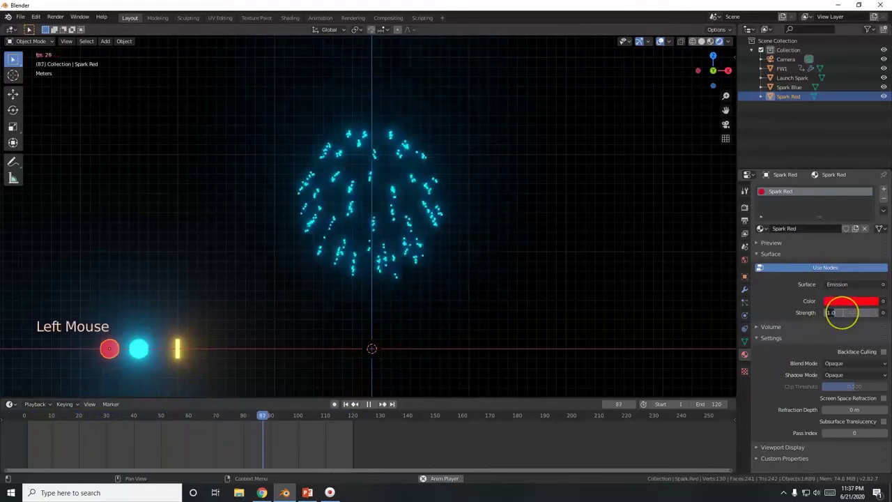
text(20)
key(Return)
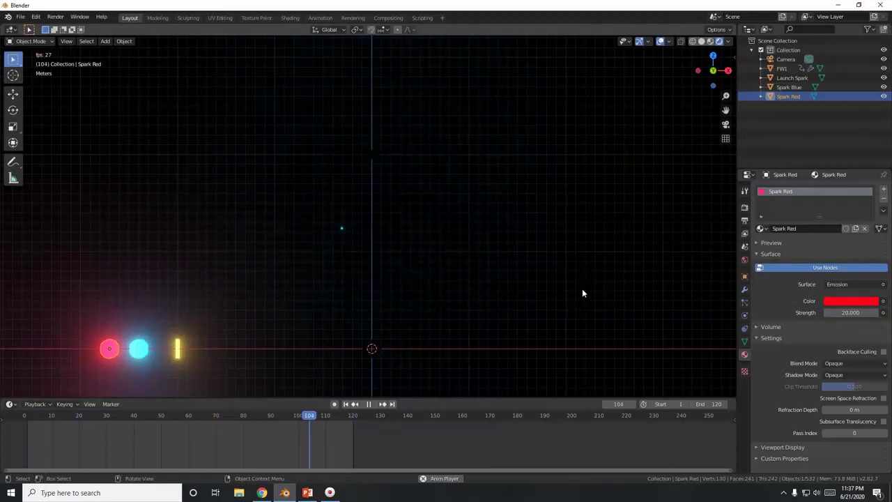
Step: Add a third particle system to the FW1 emitter, alongside Launcher 1 and Spark Blue
click(372, 223)
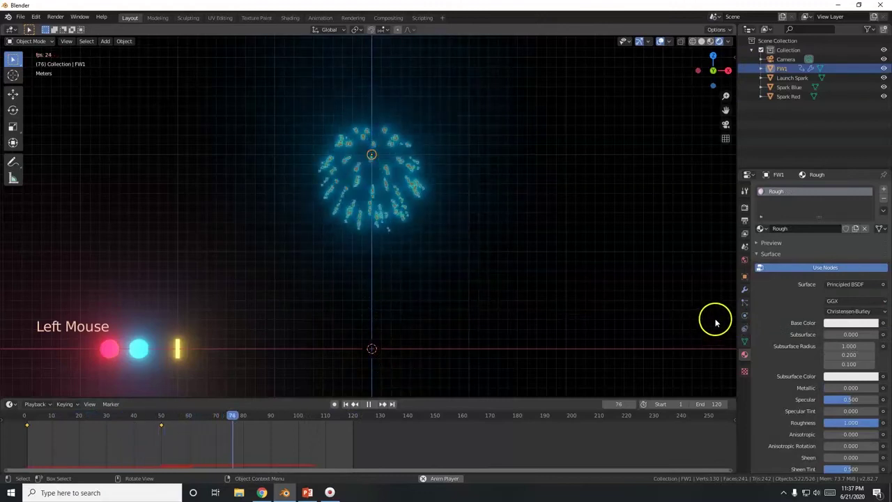
click(745, 304)
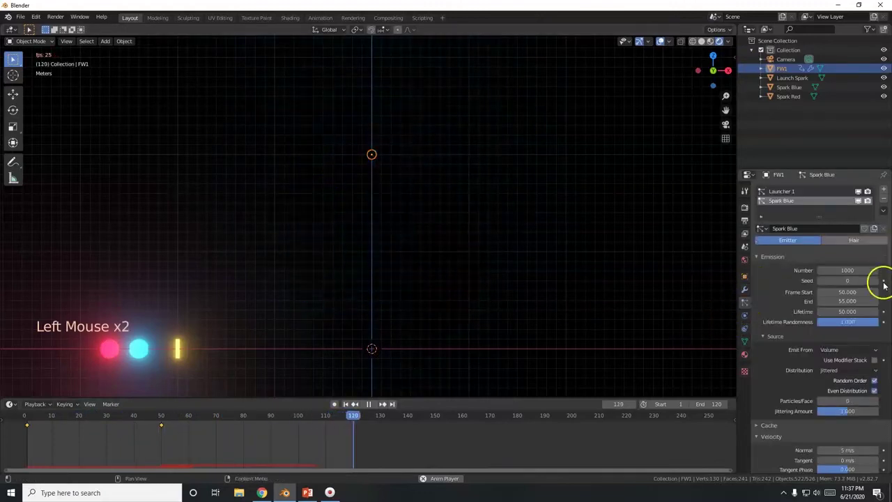
click(885, 191)
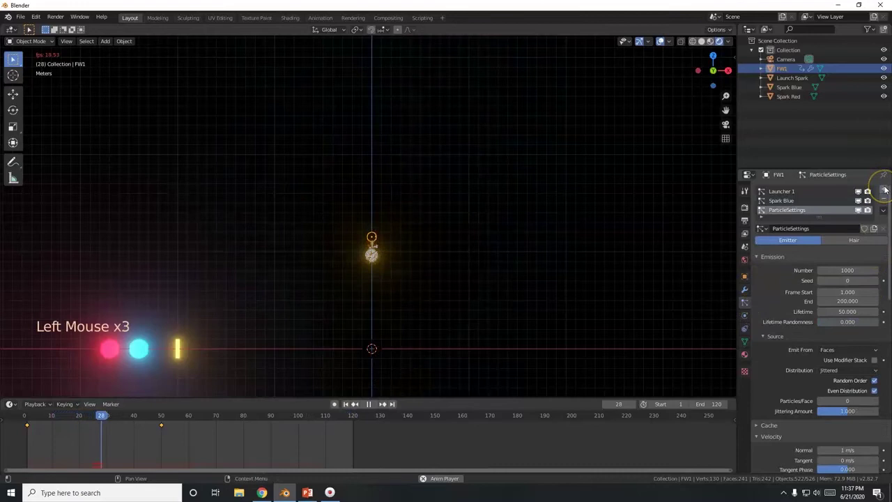
Step: Name both the new particle settings and its particle system entry on FW1 Spark Red
click(812, 227)
text(S)
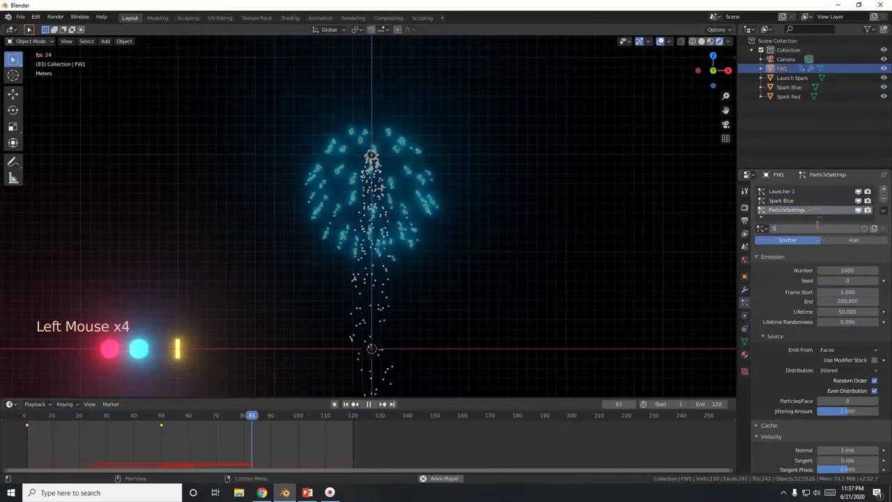
text(park Red)
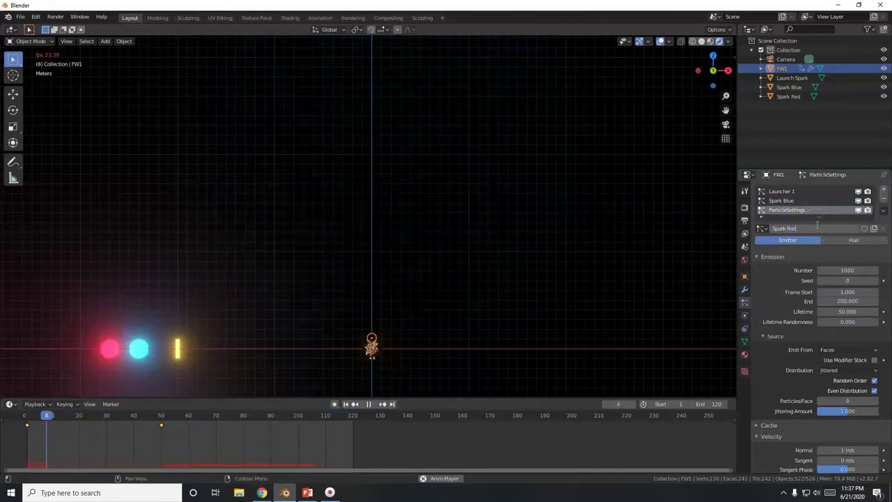
click(807, 206)
text(S)
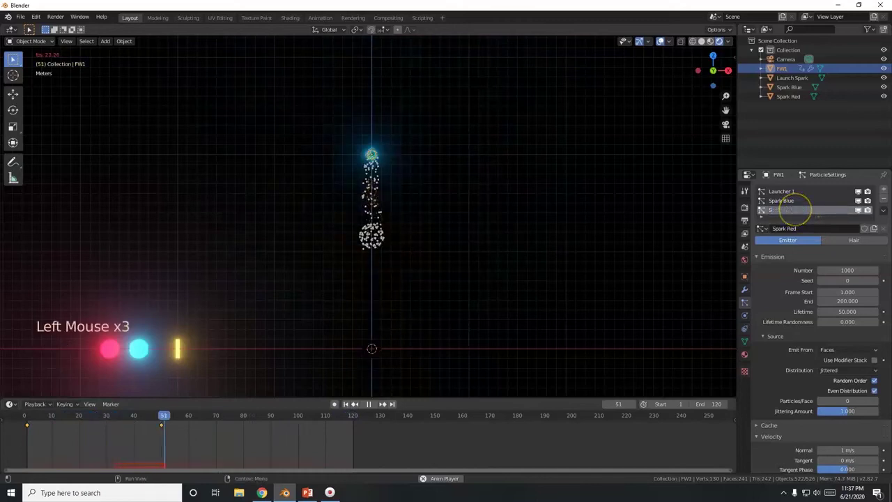
text(park Red)
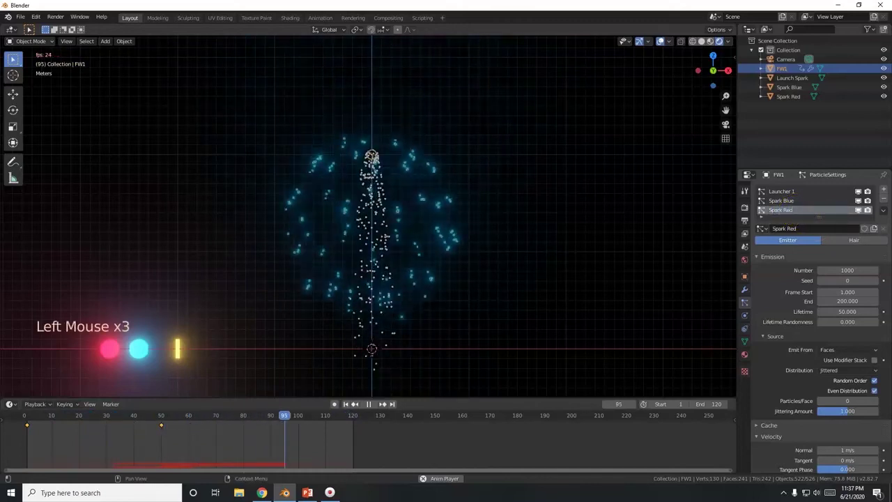
click(793, 253)
click(793, 209)
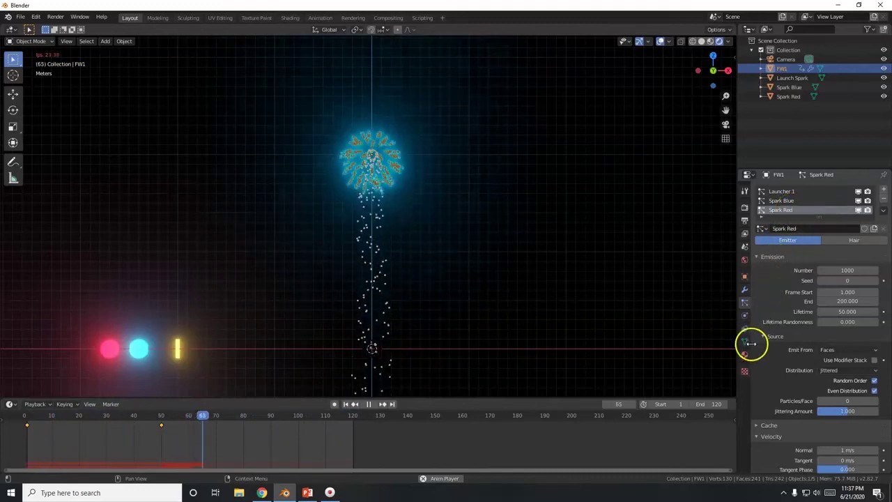
Step: Following slide 18 in PowerPoint, set Spark Red's emission Frame Start and End to 55 and its Emit From source to Volume
key(alt+Tab)
scroll(11, 299, down, 3)
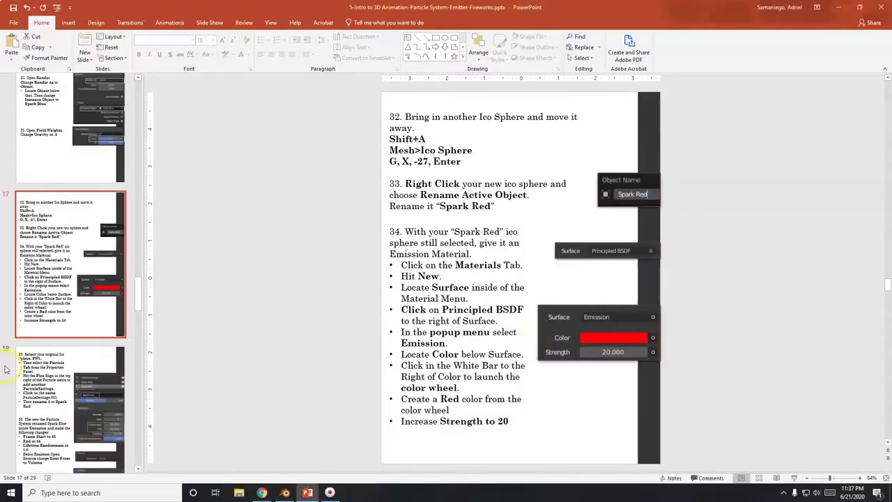
click(72, 301)
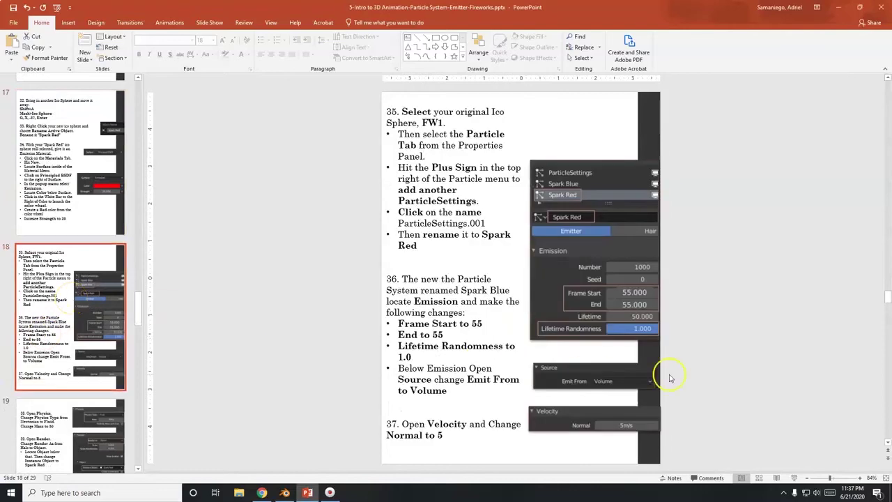
key(alt+Tab)
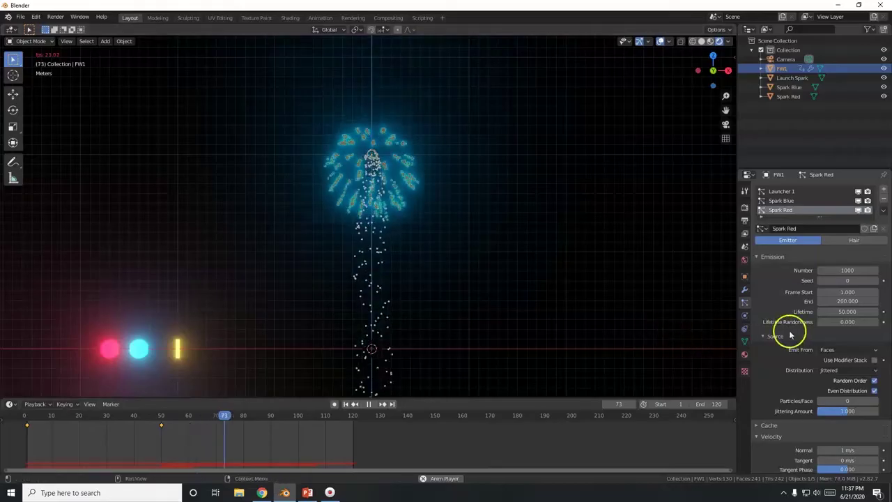
click(851, 292)
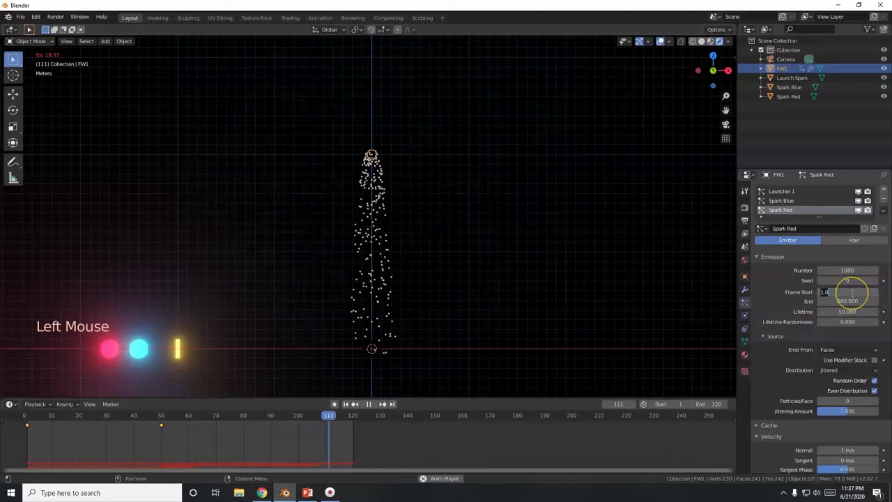
click(849, 300)
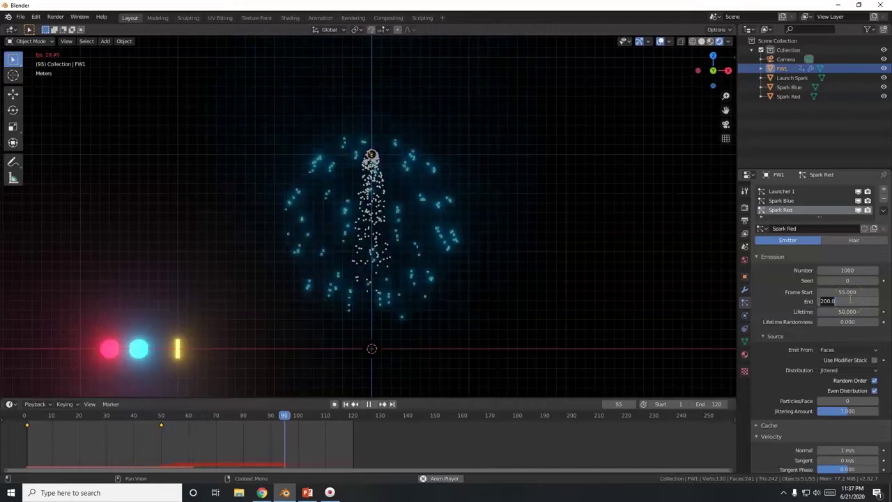
text(55)
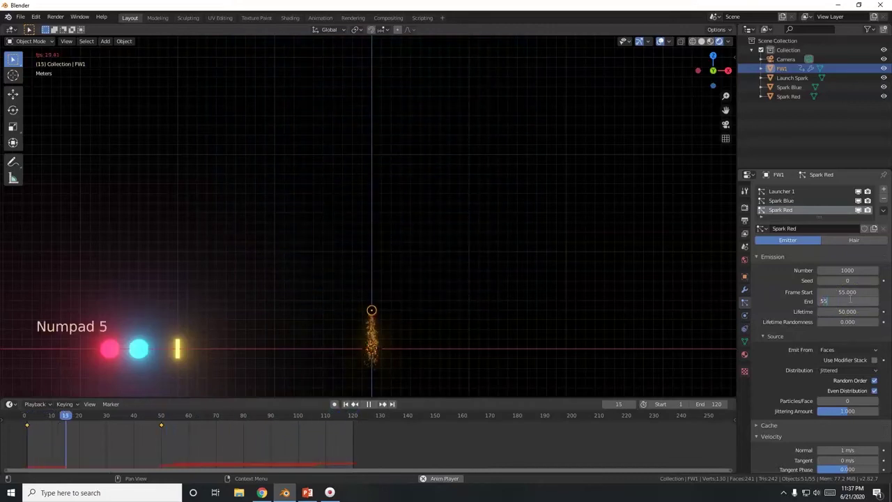
key(Return)
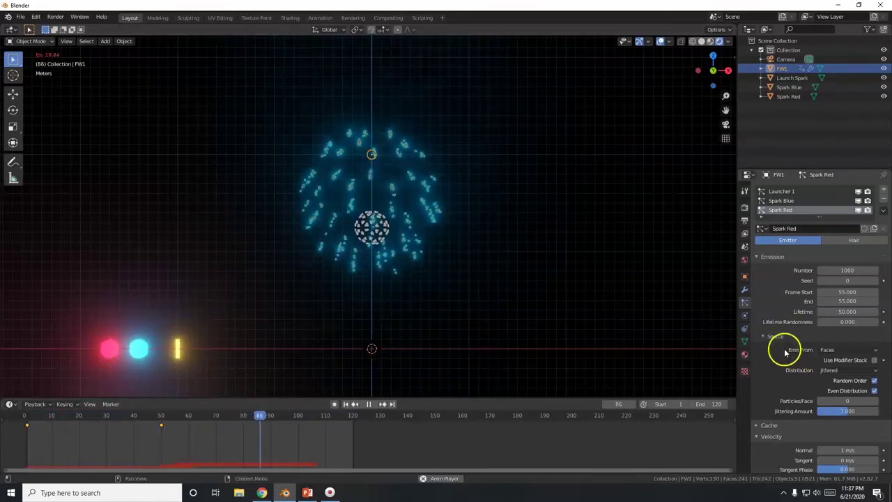
click(836, 351)
click(839, 381)
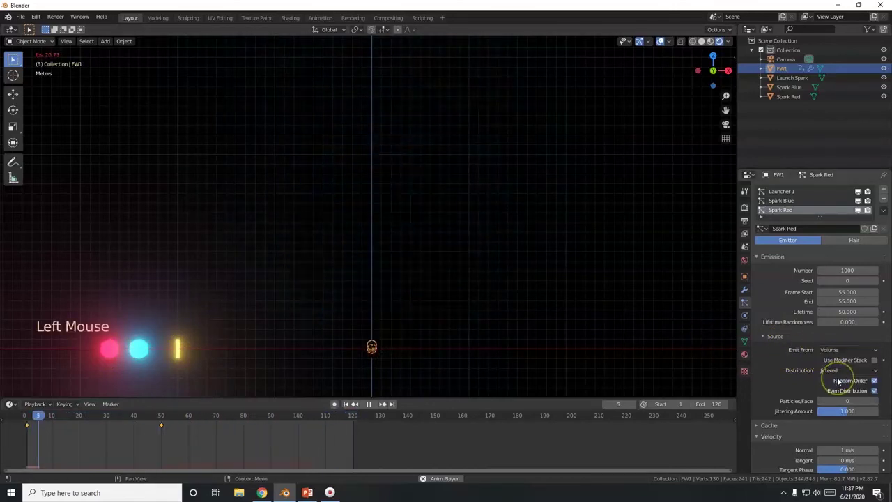
Step: Check the velocity instruction in PowerPoint, and set the Spark Red particles' Normal velocity to 5 m/s in Blender
scroll(781, 319, down, 3)
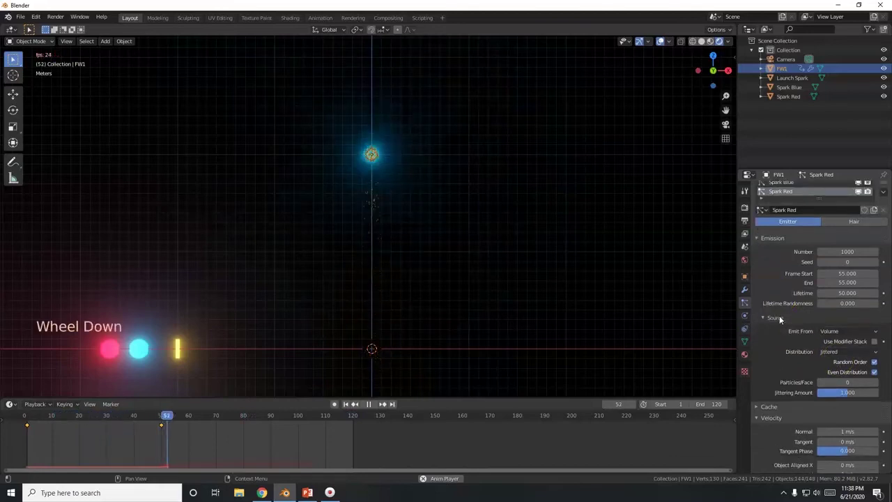
scroll(781, 319, down, 4)
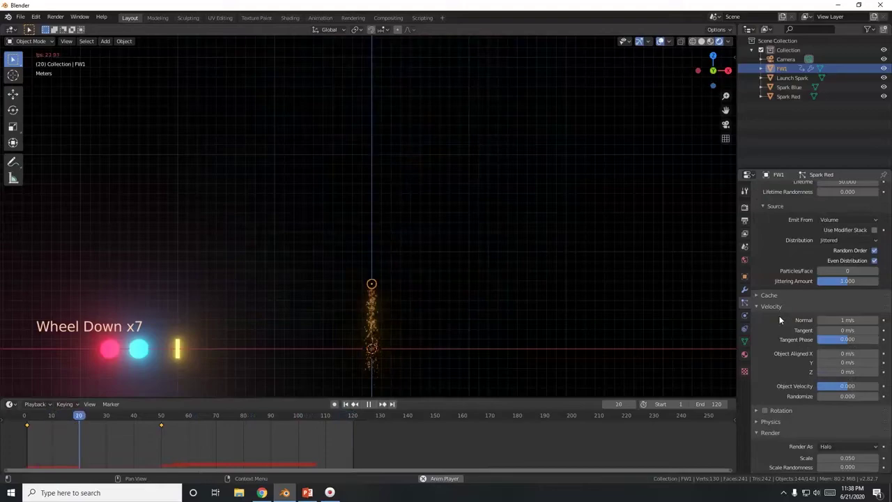
key(alt+Tab)
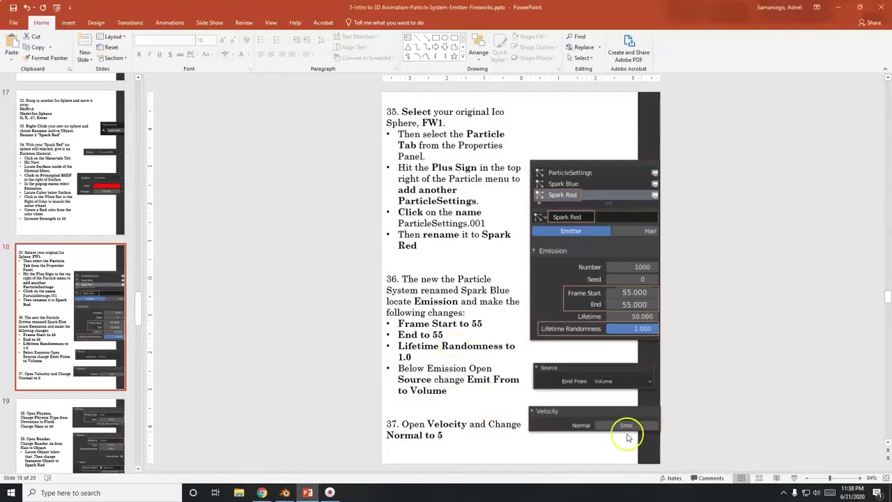
key(alt+Tab)
click(849, 320)
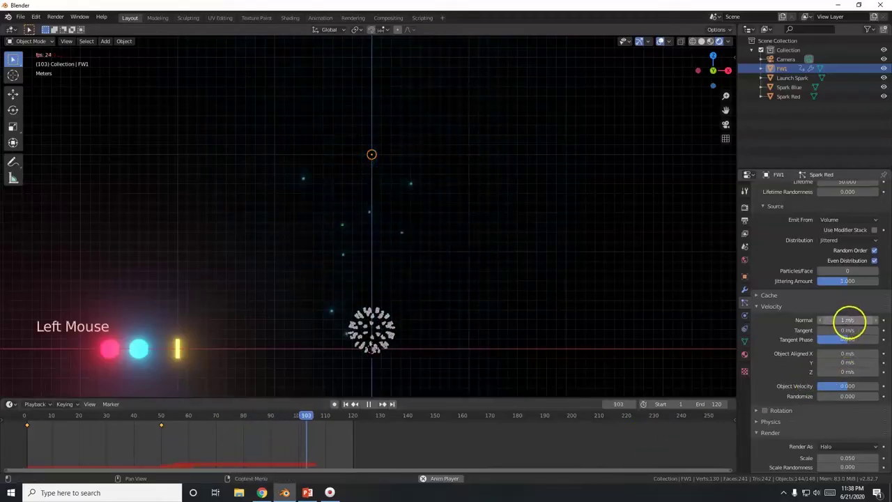
text(5)
key(Return)
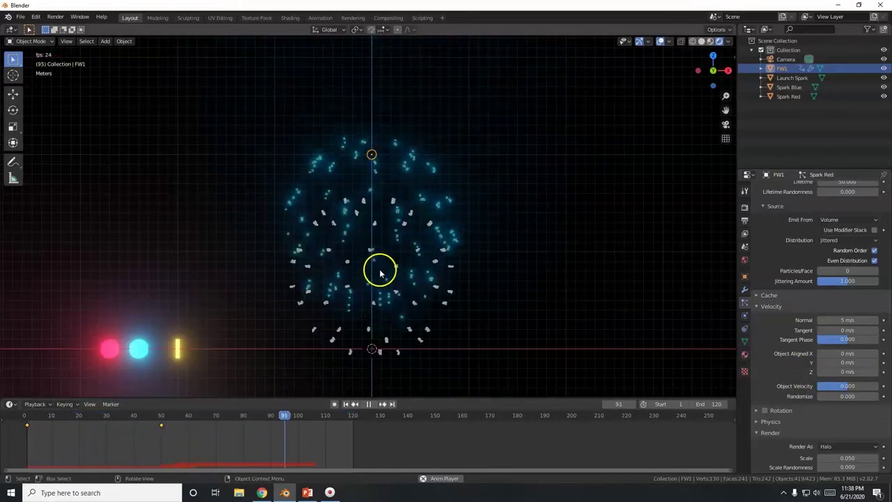
Step: Render the Spark Red particles as Object, using the Spark Red ico sphere as the instance object
scroll(794, 362, down, 2)
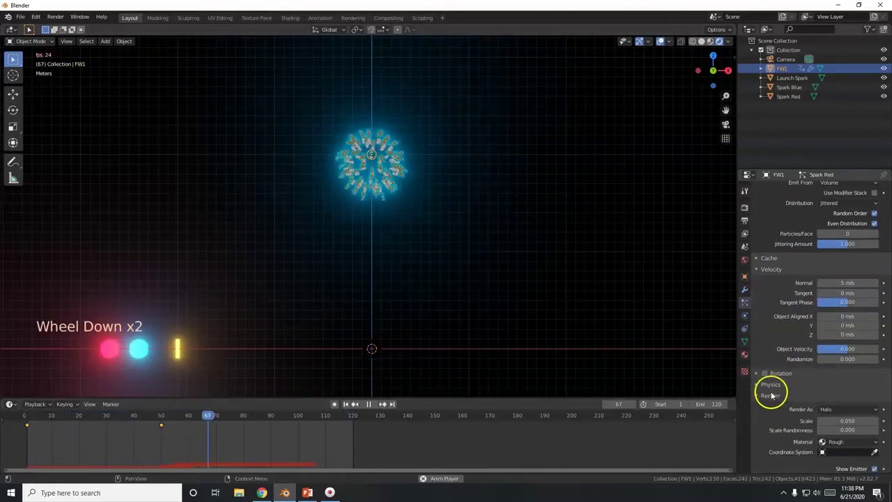
click(827, 409)
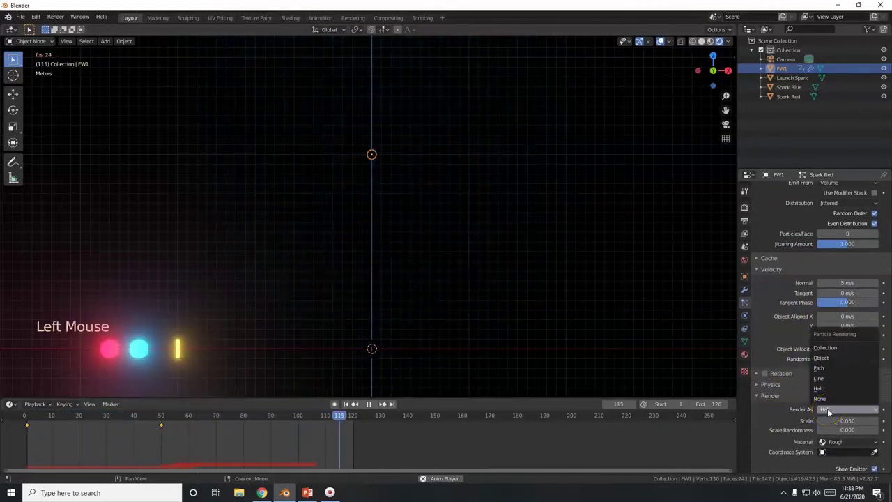
click(834, 361)
scroll(798, 413, down, 5)
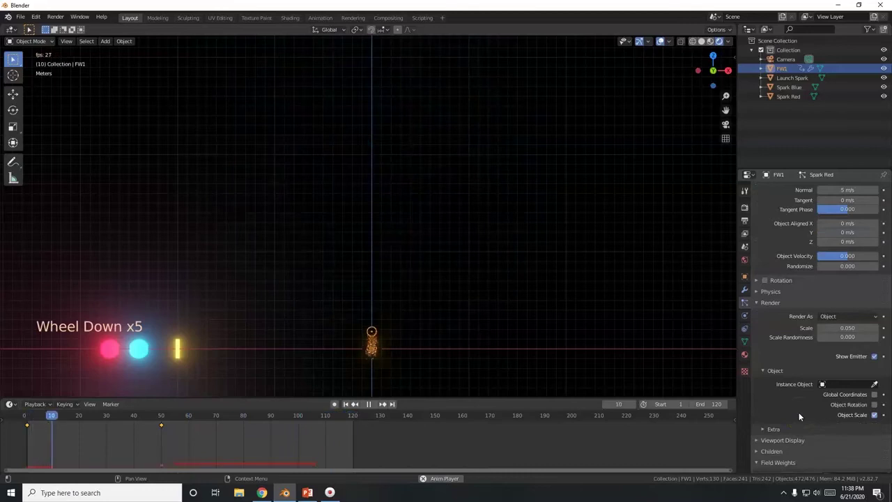
click(846, 384)
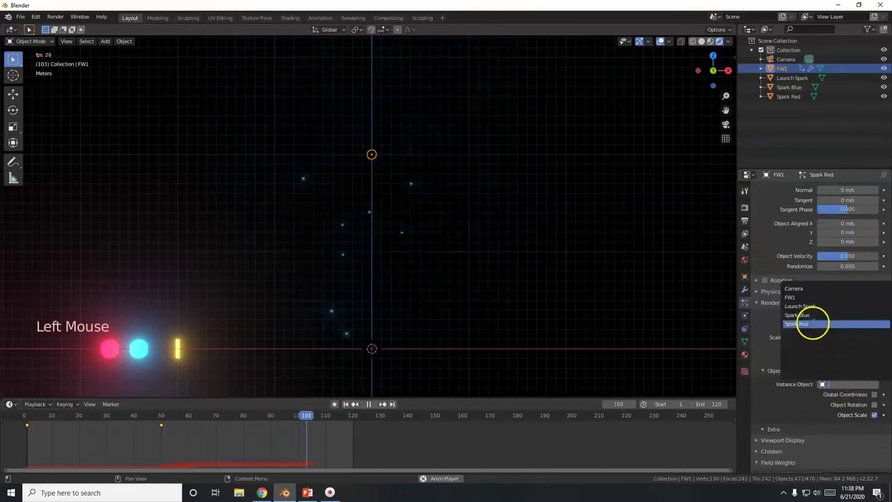
click(813, 324)
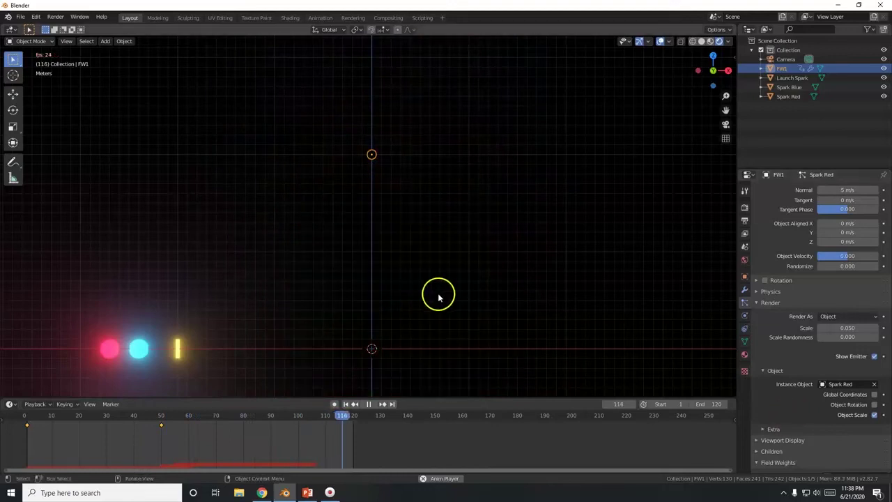
Step: Set the Gravity field weight of the Spark Red particle system to 0.5 and deselect the emitter
scroll(776, 391, down, 5)
scroll(775, 394, down, 5)
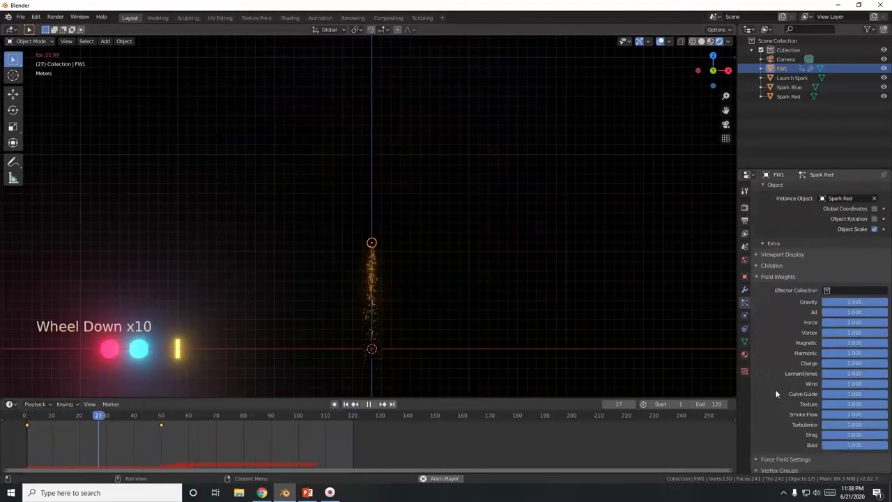
click(845, 301)
text(0.5)
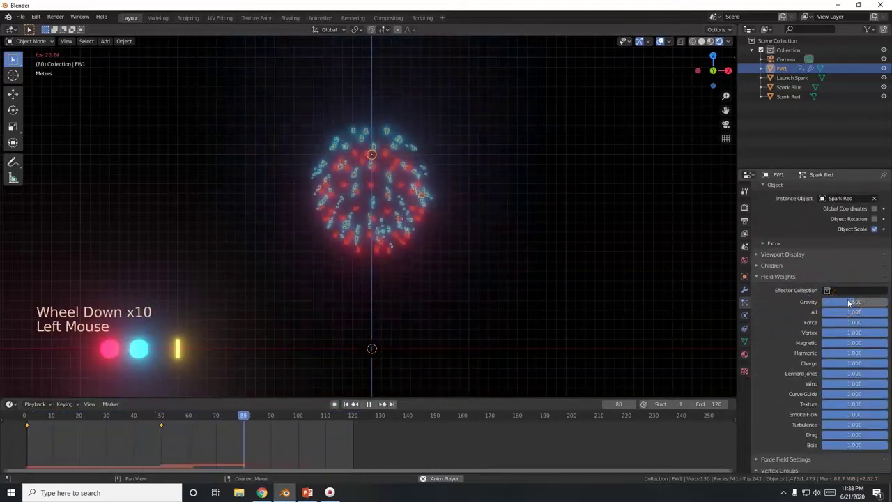
key(Return)
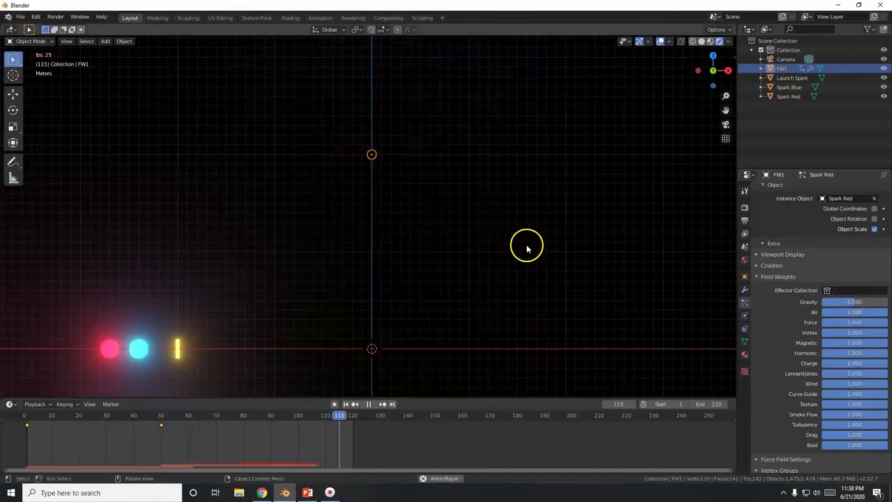
click(494, 200)
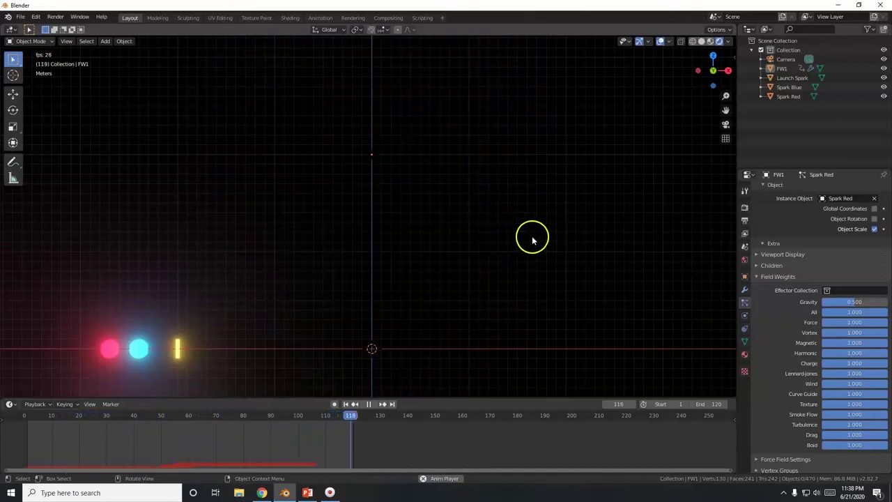
Step: Switch to PowerPoint and open slide 20, "Another One", with the instructions for adding another firework
key(alt+Tab)
scroll(45, 355, down, 3)
click(78, 296)
scroll(80, 300, down, 3)
click(82, 298)
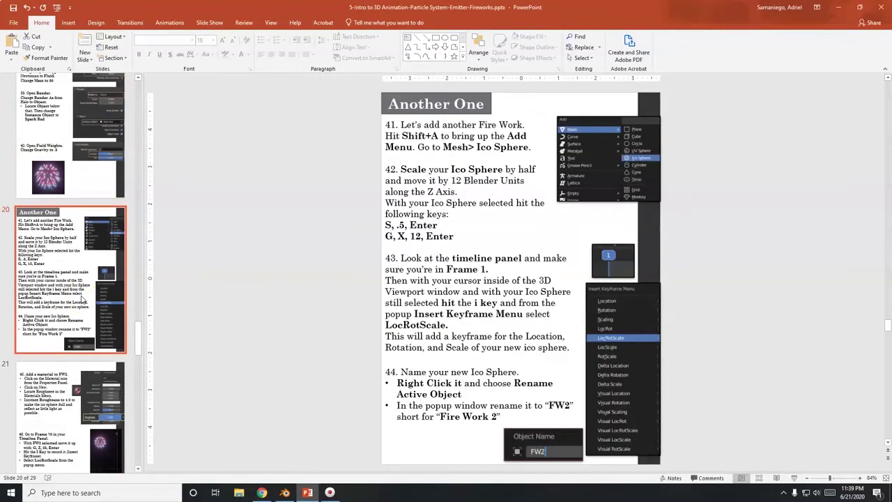
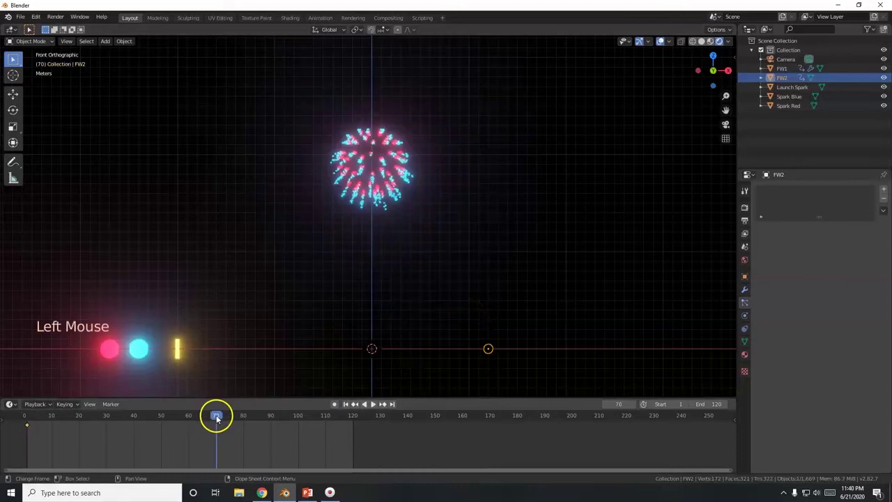
Step: At frame 70 in Blender, move FW2 up 25 m along the Z axis and insert a LocRotScale keyframe
key(g)
key(z)
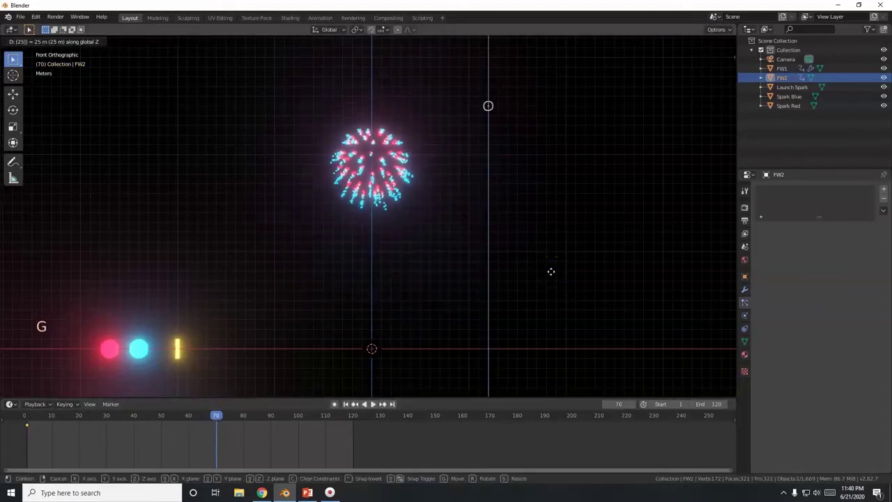
click(551, 271)
key(alt+Tab)
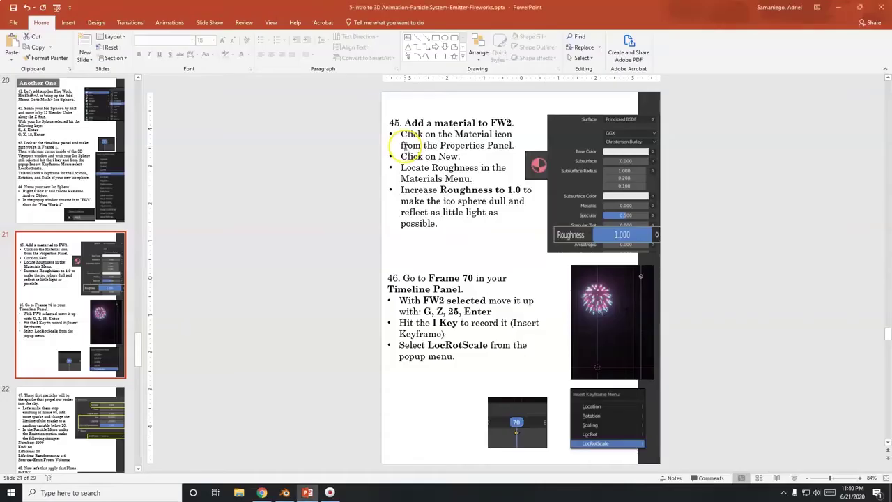
key(alt+Tab)
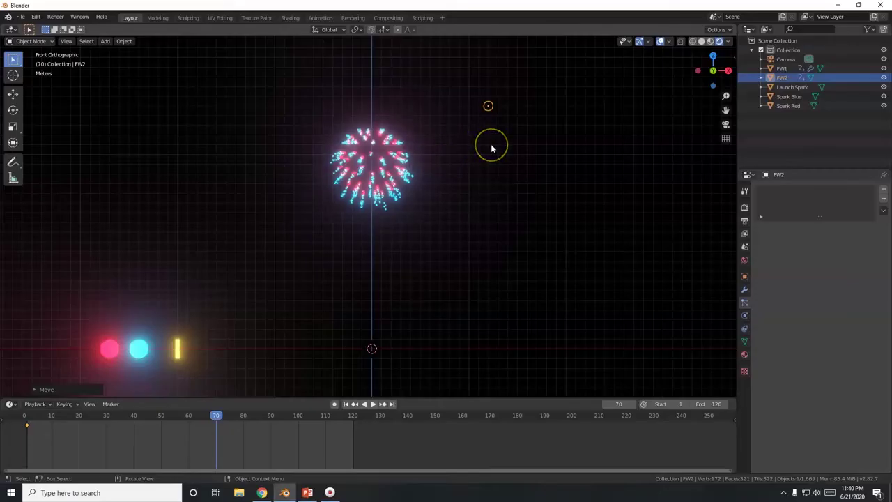
key(i)
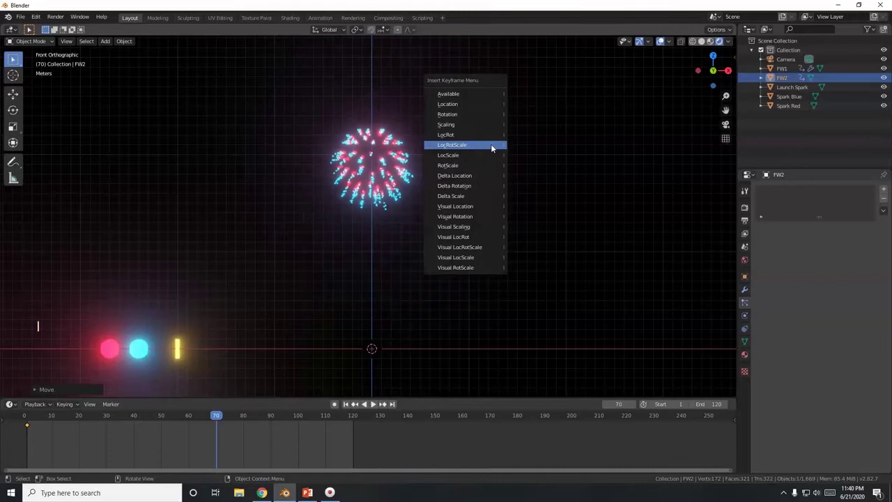
click(491, 145)
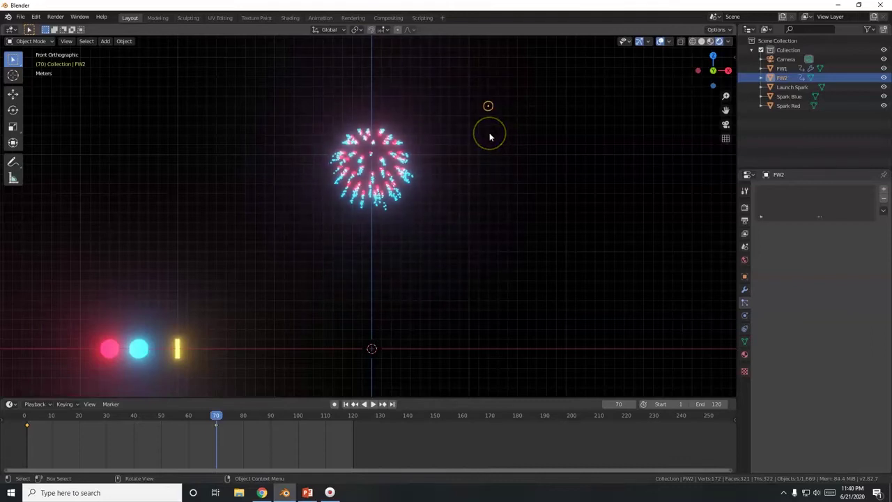
Step: Assign the existing Rough material to FW2 and return to the front view showing both fireworks
key(KP_Decimal)
middle_drag(293, 333, 376, 317)
click(744, 355)
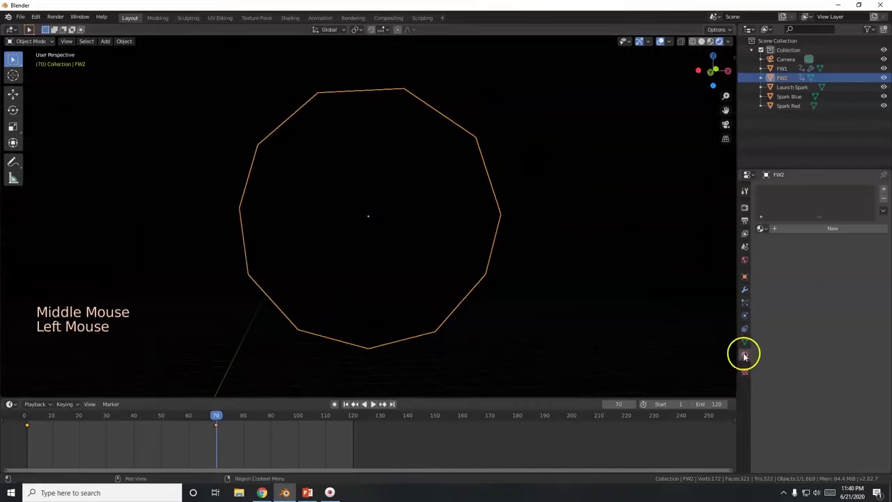
click(761, 228)
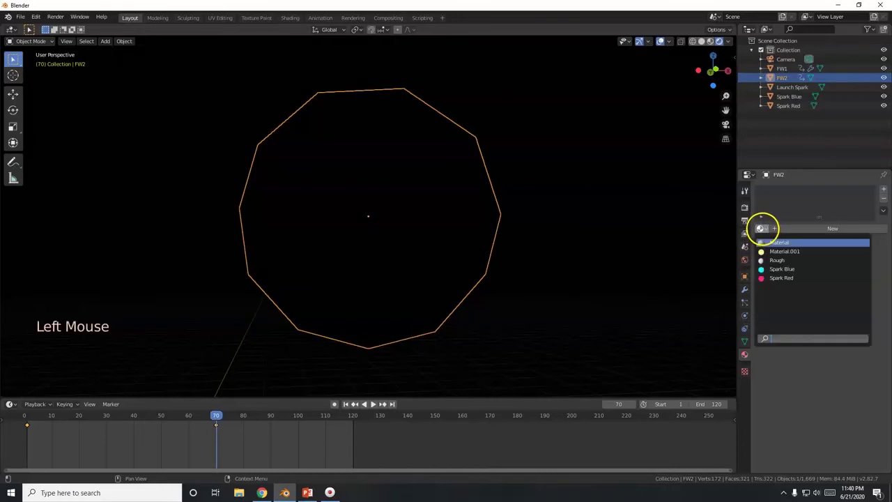
click(777, 260)
scroll(508, 294, down, 4)
key(KP_1)
scroll(492, 306, down, 14)
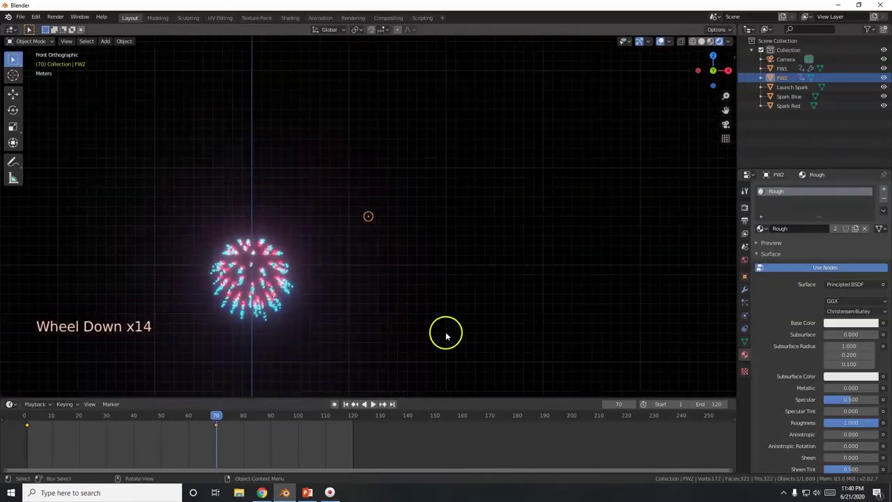
Step: Switch to PowerPoint, open slide 22 to read the launcher particle settings, and return to Blender
key(alt+Tab)
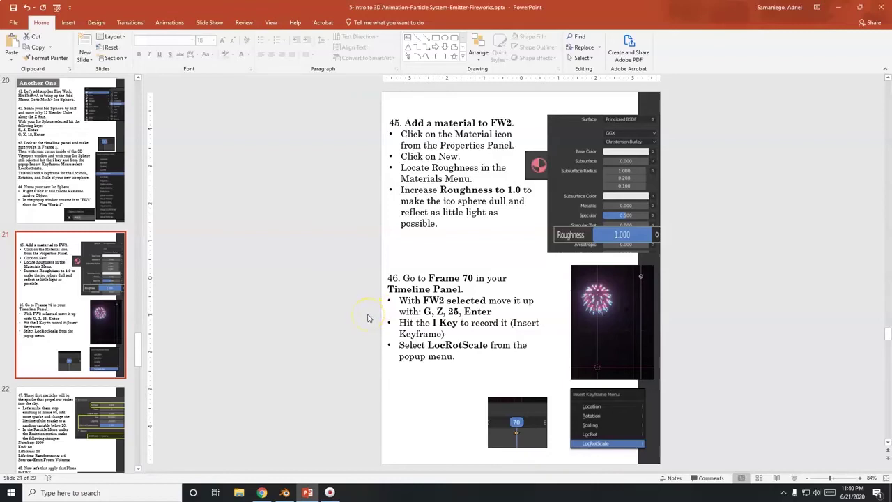
scroll(62, 320, down, 2)
click(61, 328)
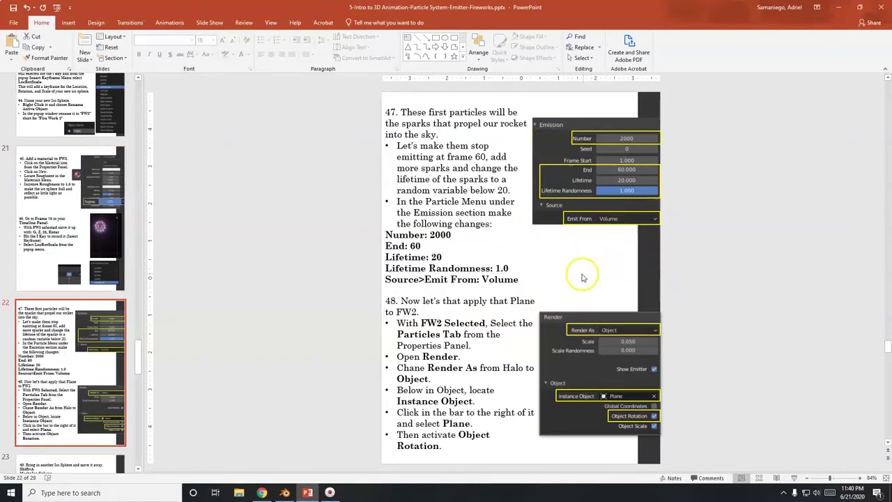
key(alt+Tab)
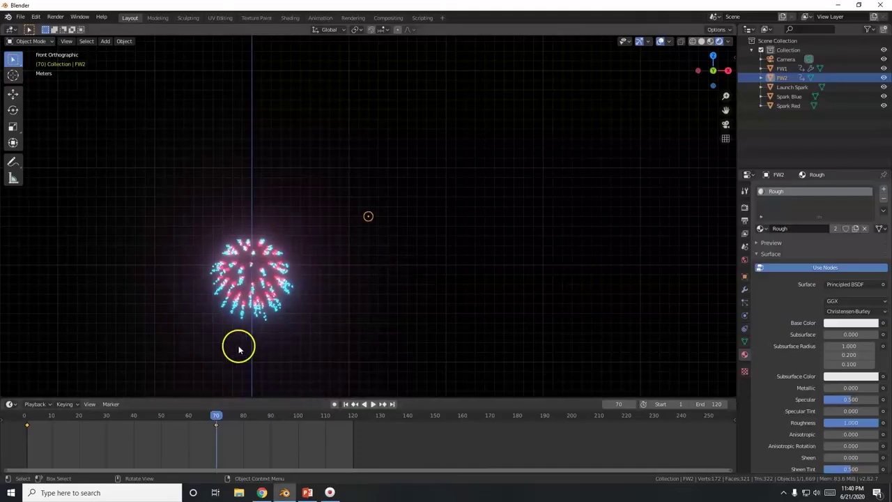
Step: Scrub the timeline back to frame 50 and return to frame 70 to compare the positions of FW1 and FW2
drag(213, 417, 163, 417)
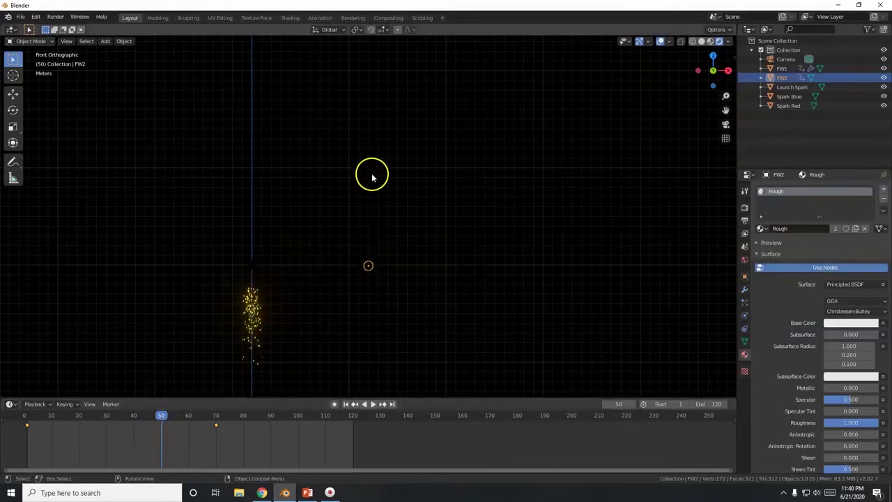
drag(162, 416, 217, 422)
key(space)
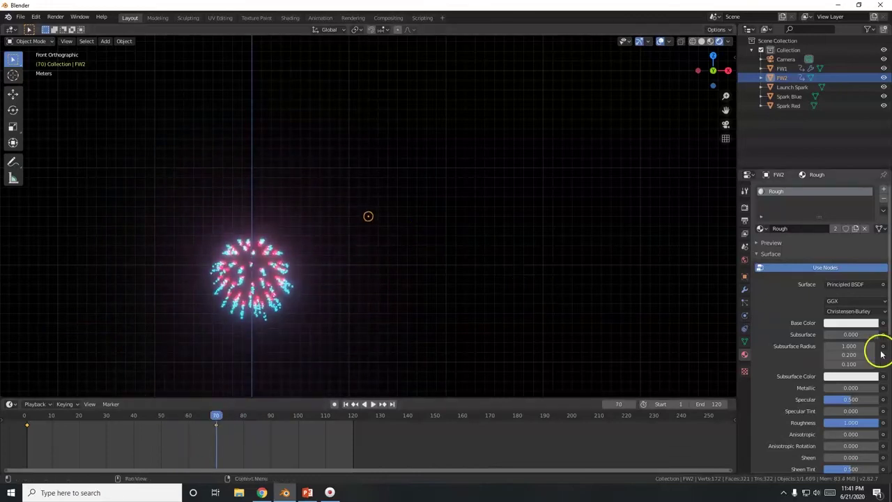
Step: Add a particle system to FW2 and name its particle settings Launcher 2
click(744, 304)
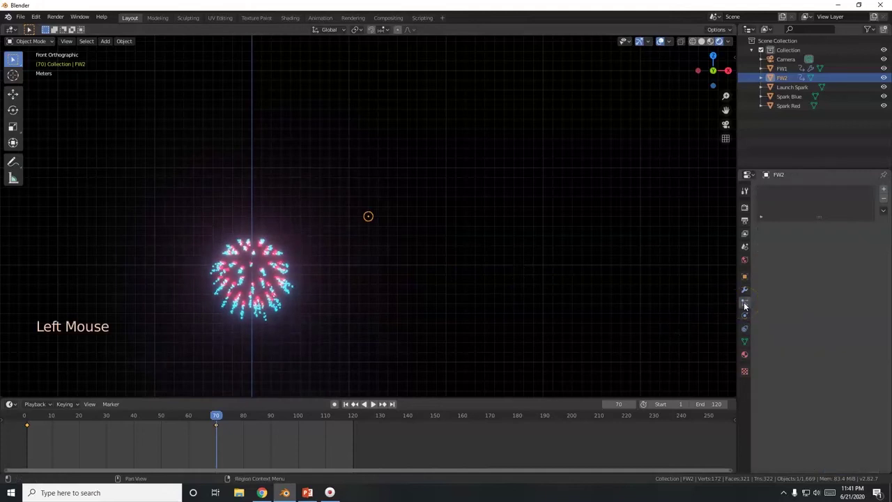
click(884, 188)
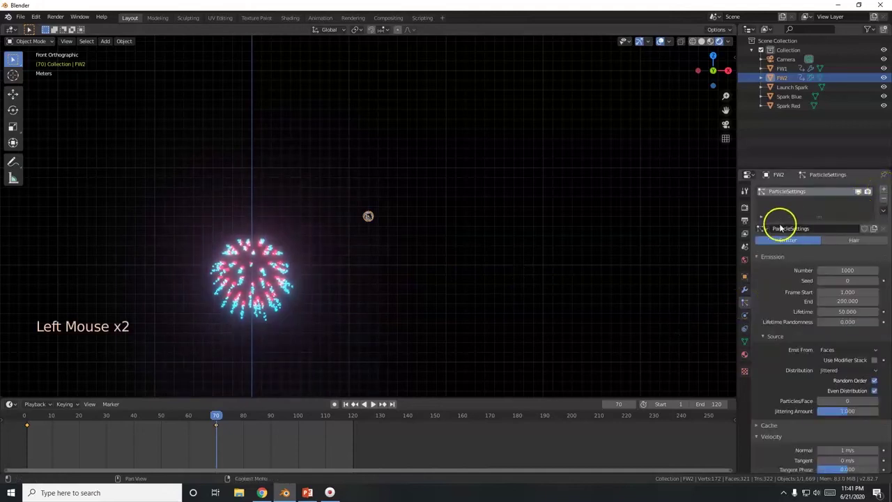
click(762, 229)
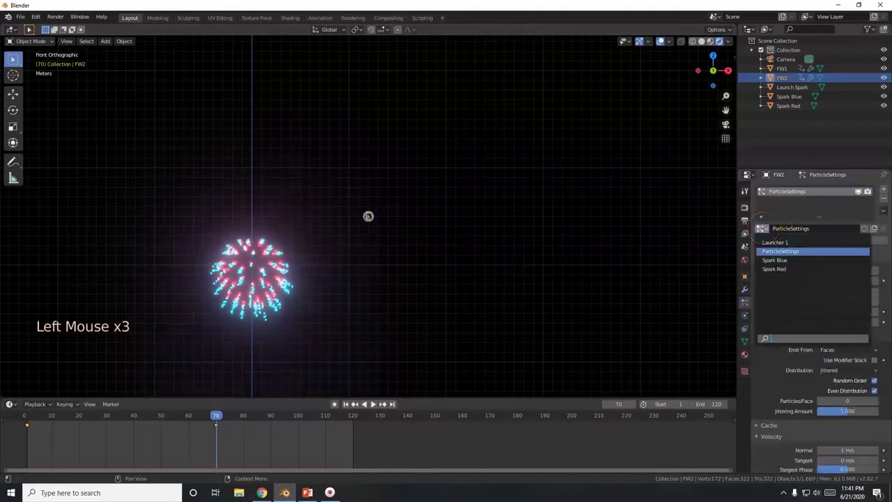
click(821, 228)
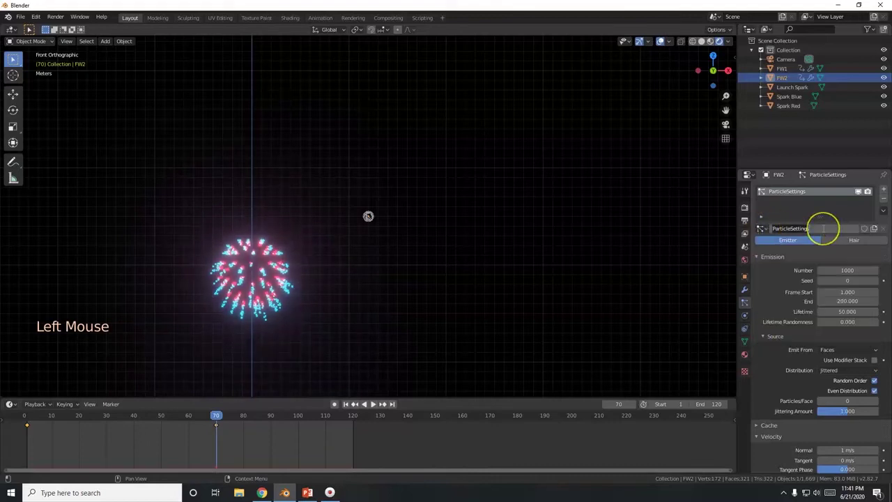
text(Lau)
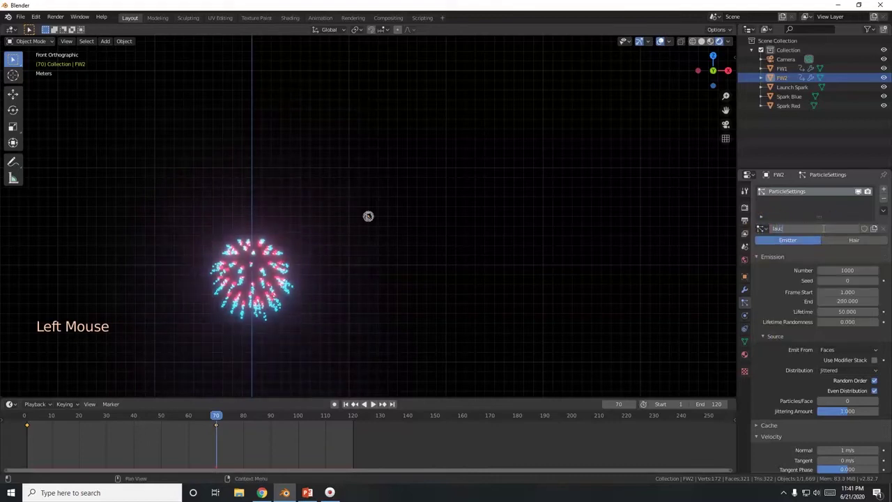
key(BackSpace)
key(BackSpace)
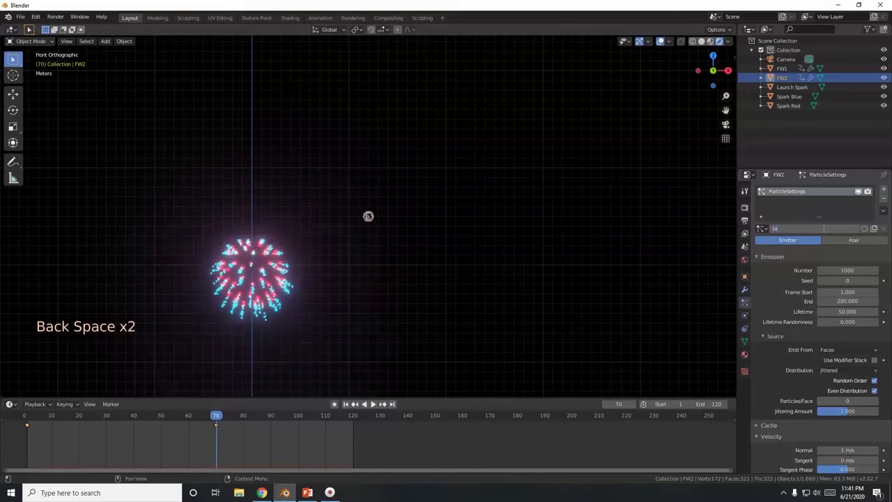
key(shift)
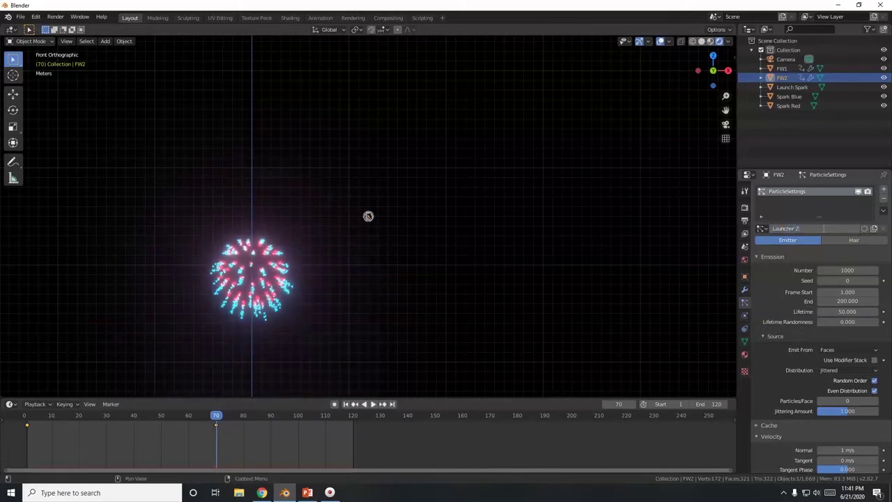
Step: Rename FW2's particle system in the system list as Launcher 2
double_click(796, 190)
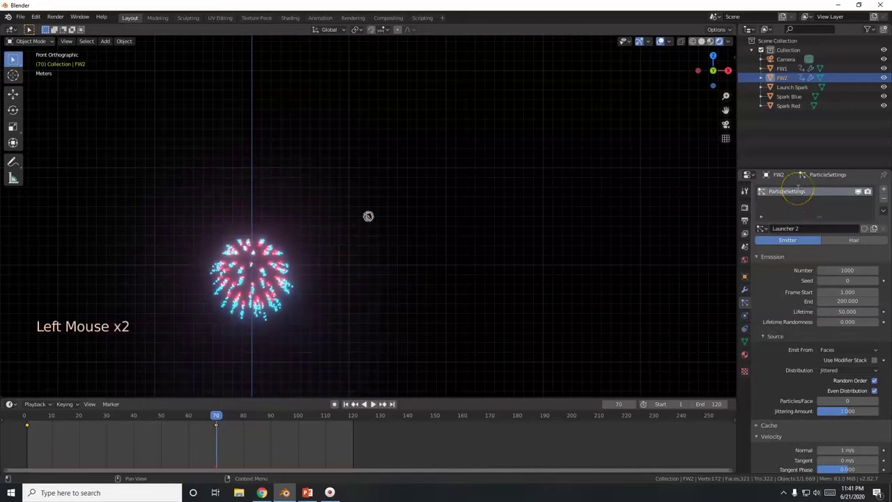
key(BackSpace)
text(Launc)
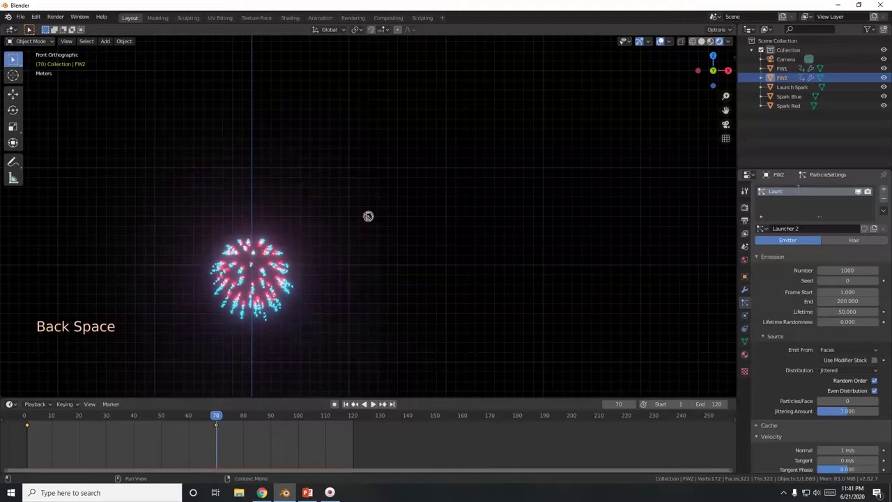
text(her 2)
key(Return)
Step: Check slide 22 in PowerPoint and set the emission Number of Launcher 2 to 2000 in Blender
key(alt+Tab)
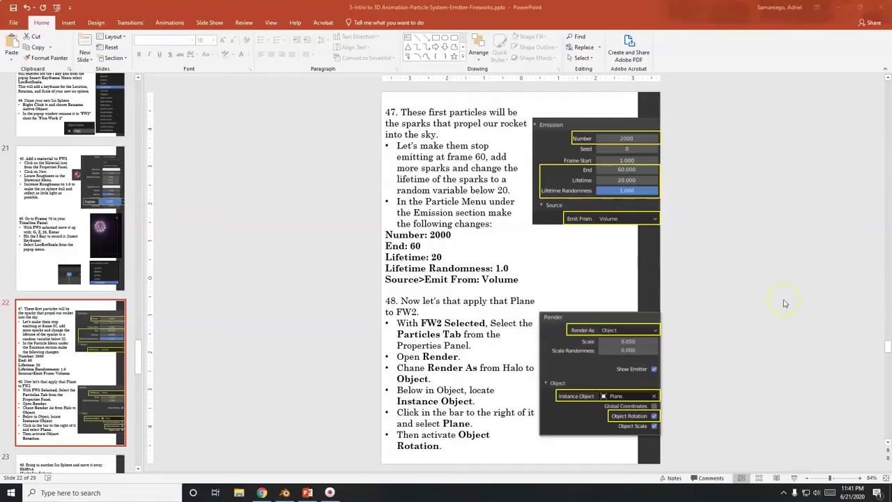
key(alt+Tab)
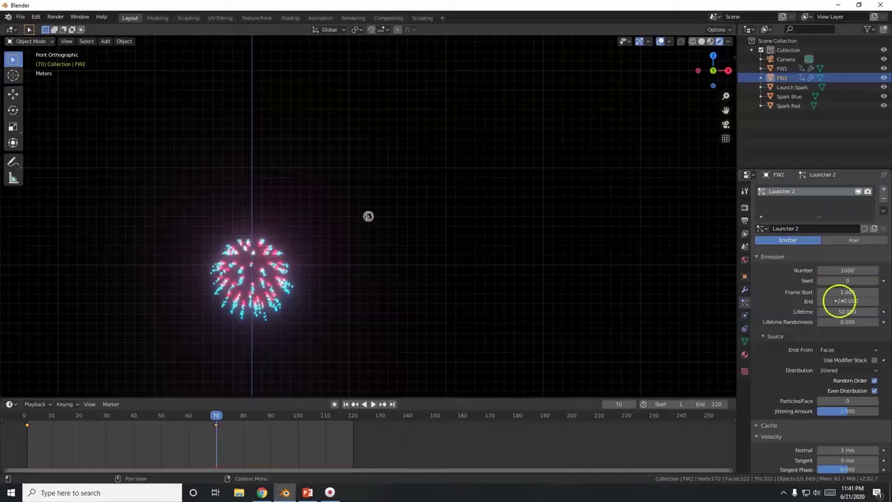
click(852, 269)
text(2)
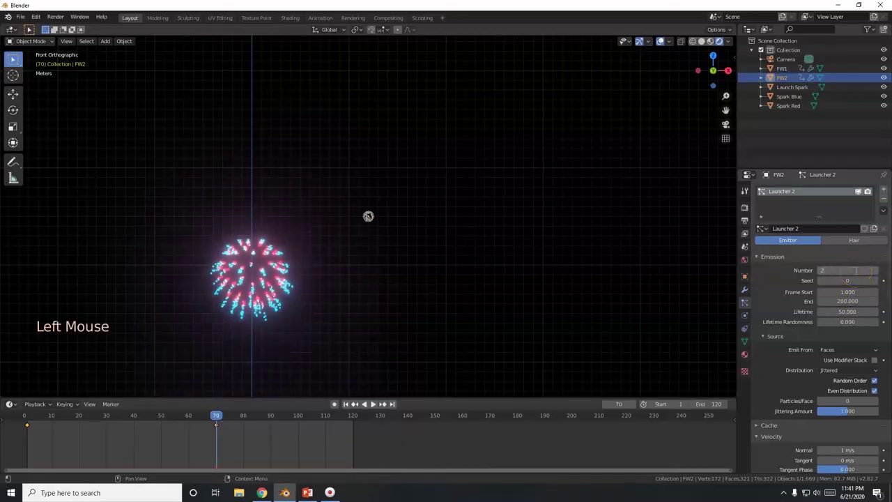
text(000)
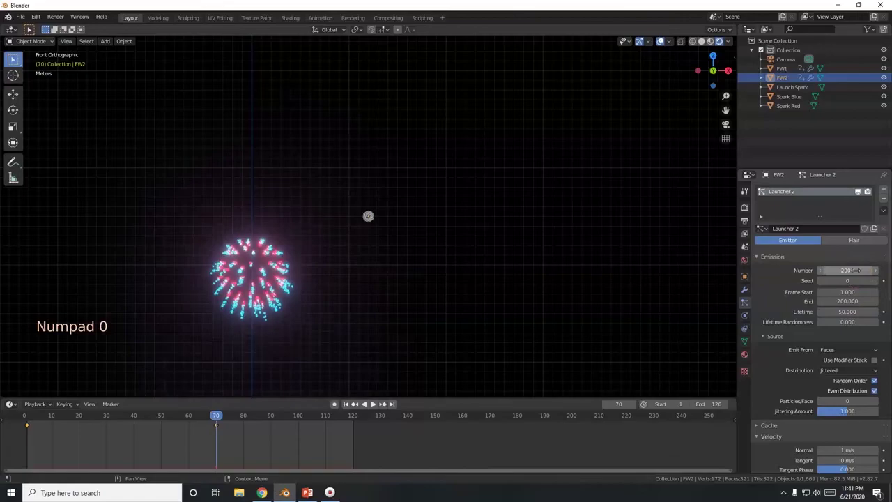
Step: Check the emission values on slide 22 in PowerPoint and set Launcher 2's emission End frame to 60 in Blender
key(alt+Tab)
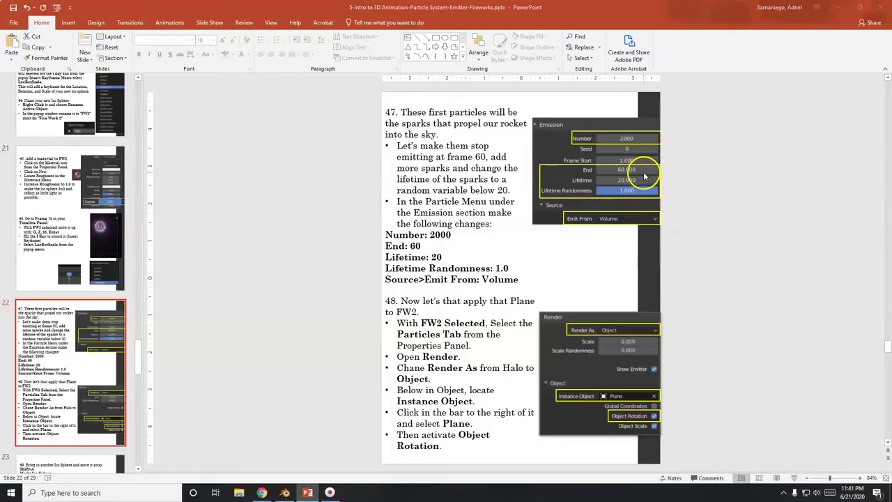
key(alt+Tab)
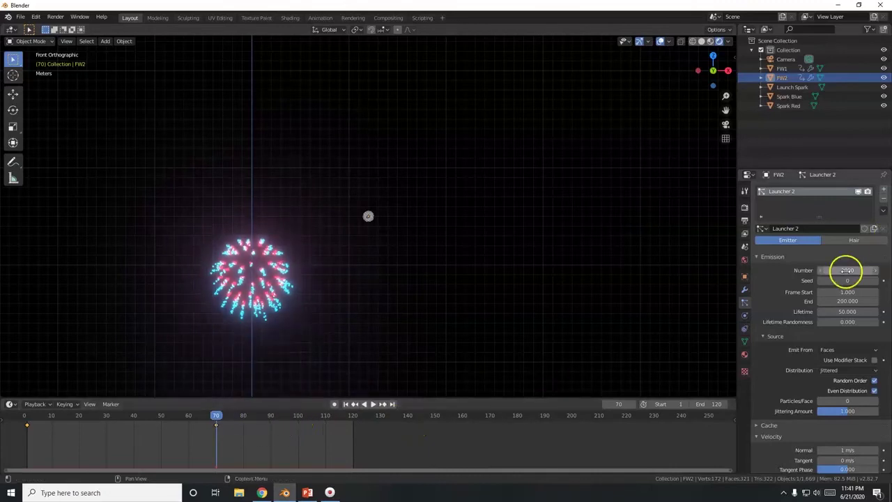
click(368, 217)
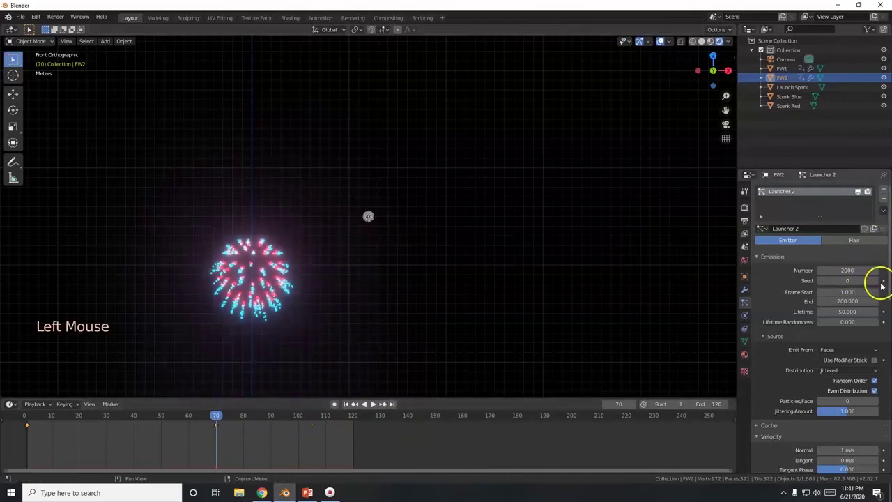
double_click(850, 300)
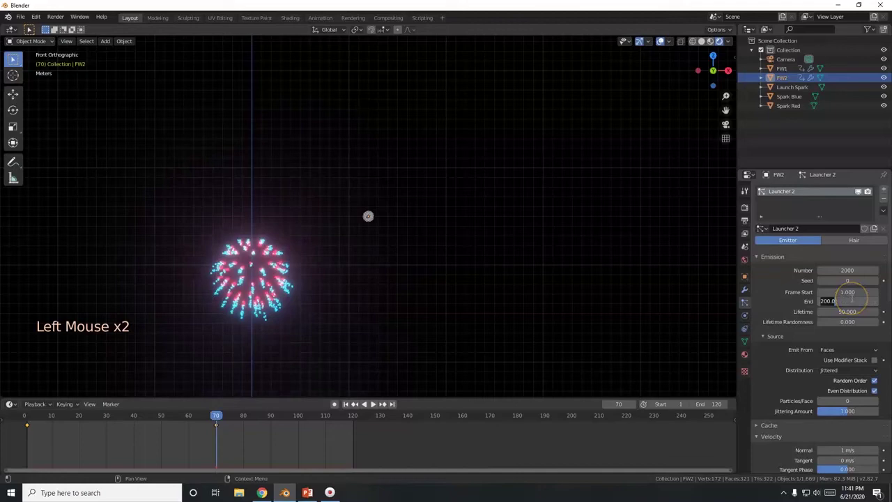
key(alt+Tab)
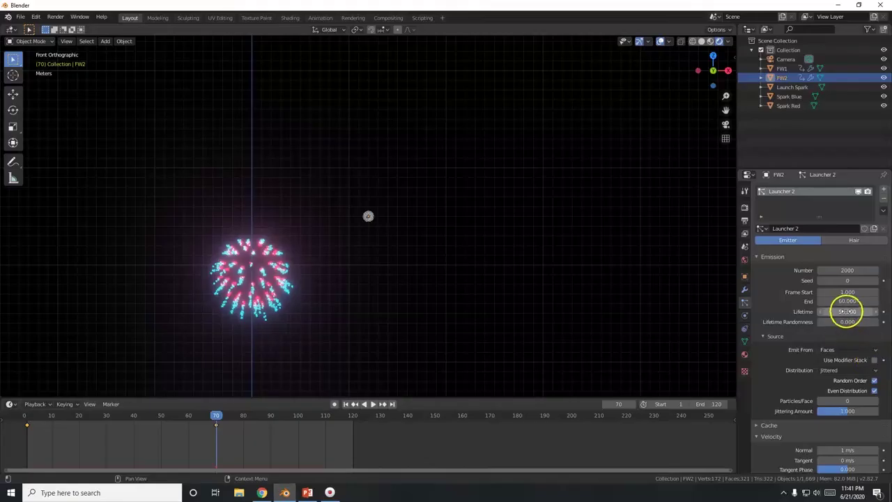
Step: Set Launcher 2's Lifetime to 20 and Lifetime Randomness to 1.0, and emit the particles from Volume
click(847, 312)
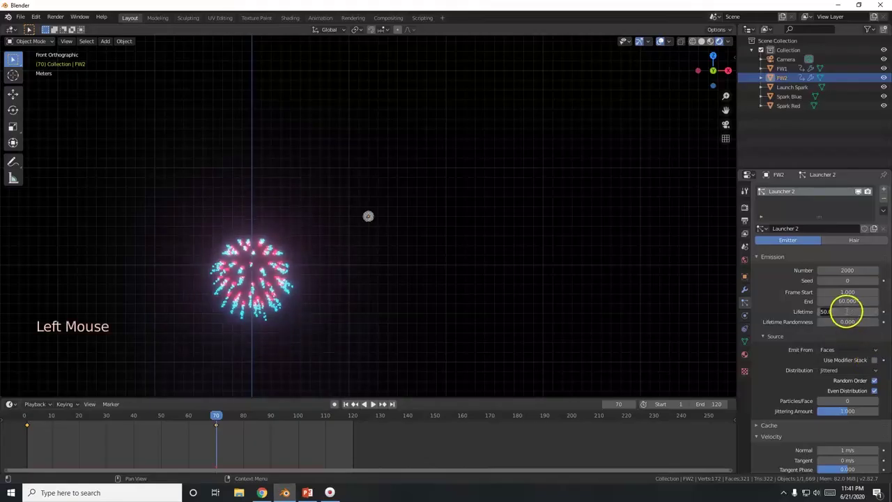
click(856, 322)
drag(847, 322, 94, 325)
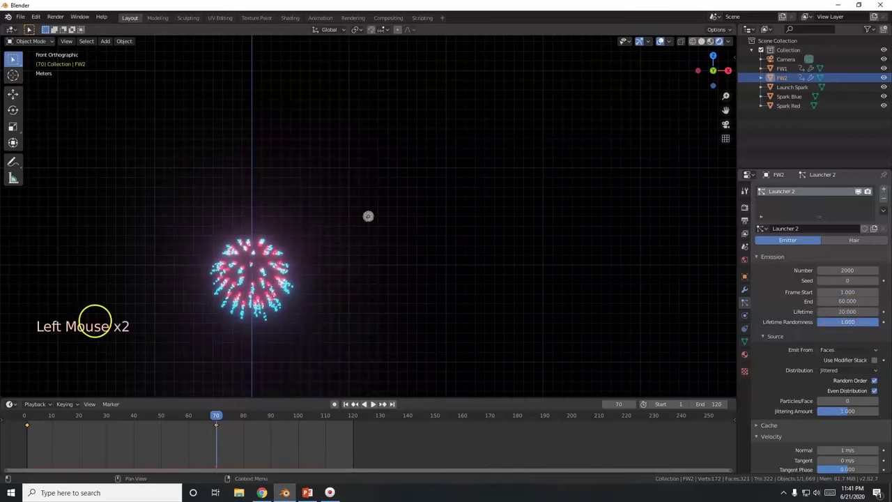
click(850, 351)
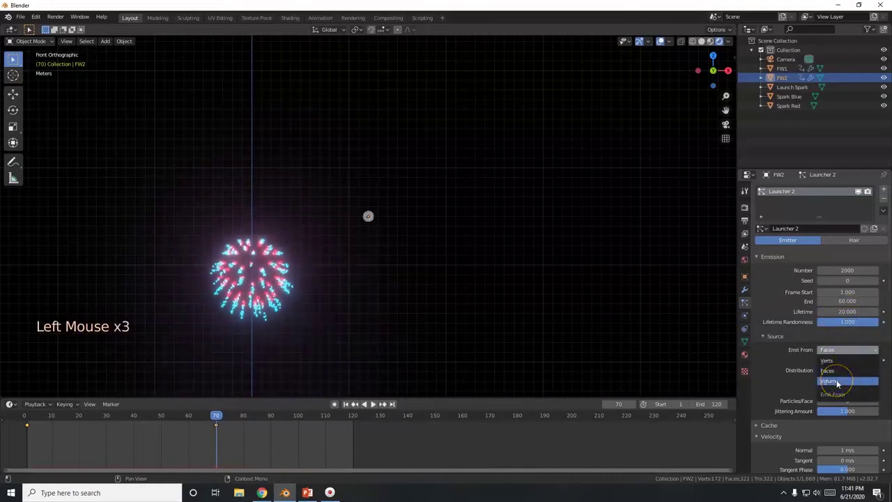
click(837, 382)
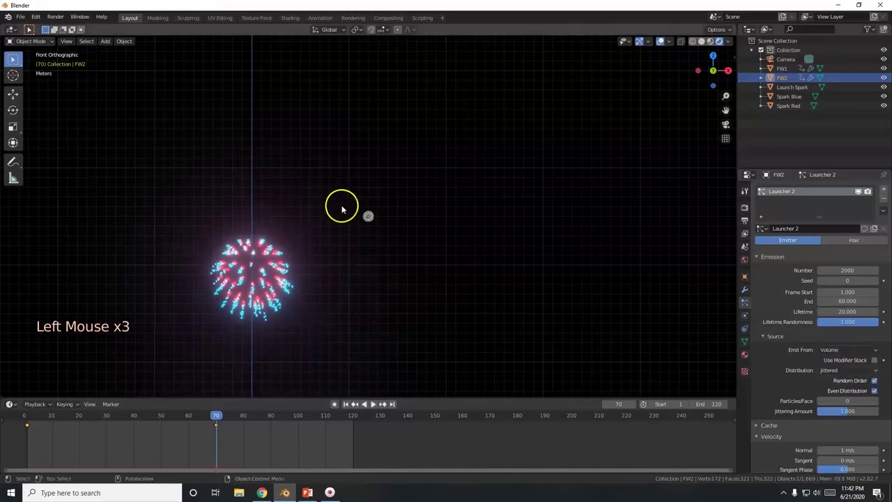
Step: Select FW1 to review its Spark Red emission, velocity and render settings, and switch to PowerPoint to reread slide 22
click(272, 292)
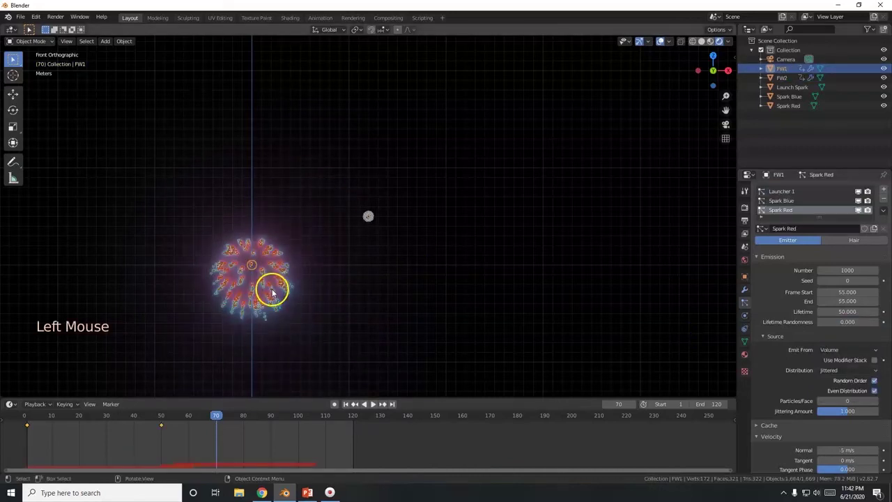
click(857, 351)
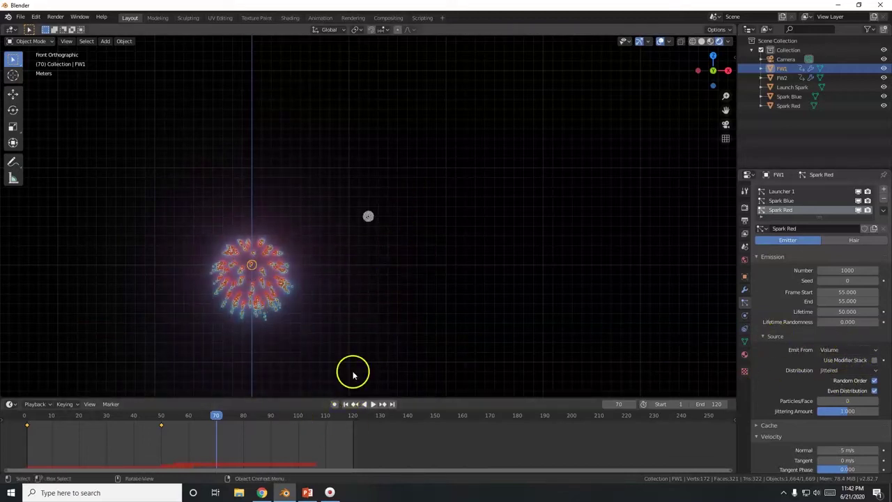
scroll(778, 355, down, 6)
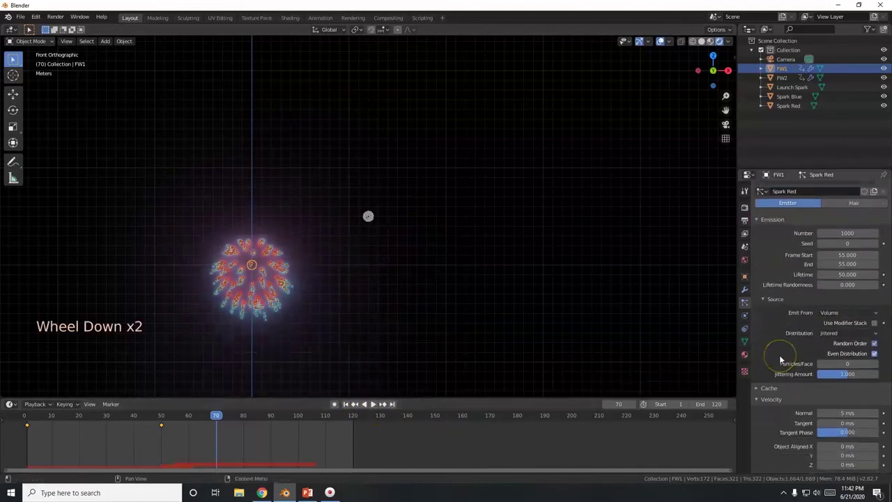
scroll(780, 357, down, 3)
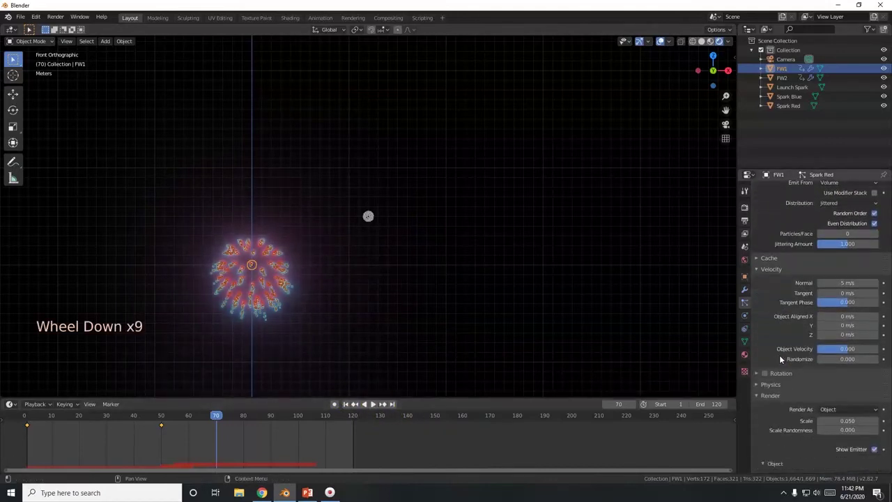
key(alt+Tab)
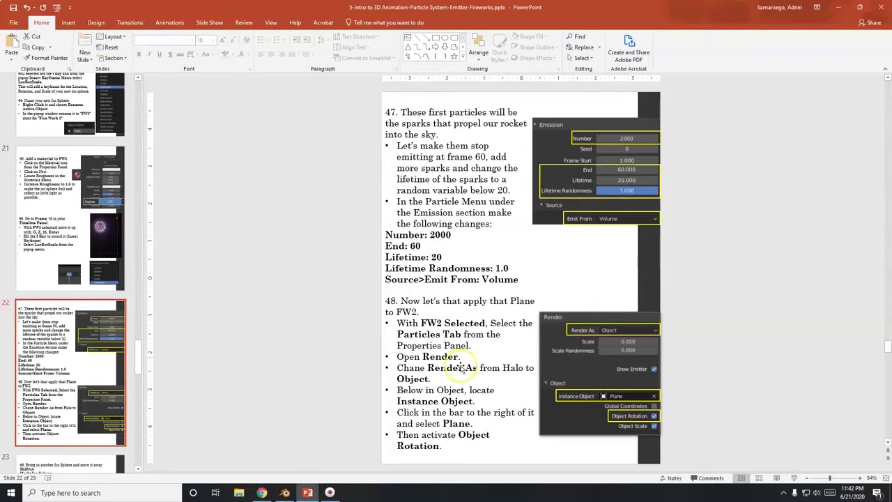
Step: Look over slides 23 and 22 in PowerPoint for the FW2 instructions, and return to Blender
scroll(91, 349, down, 3)
click(101, 342)
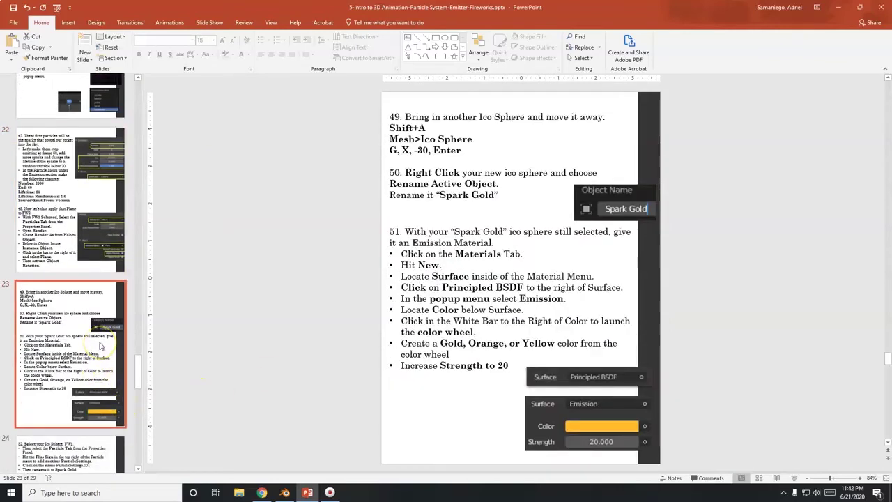
click(112, 216)
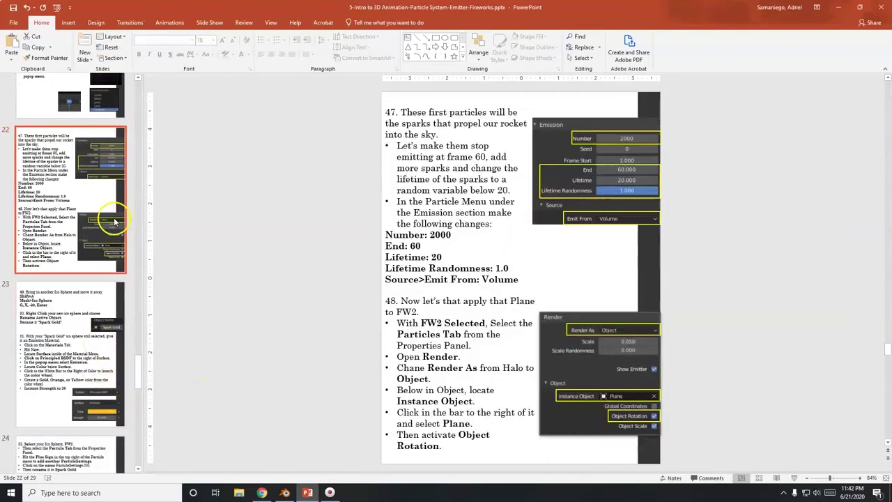
key(alt+Tab)
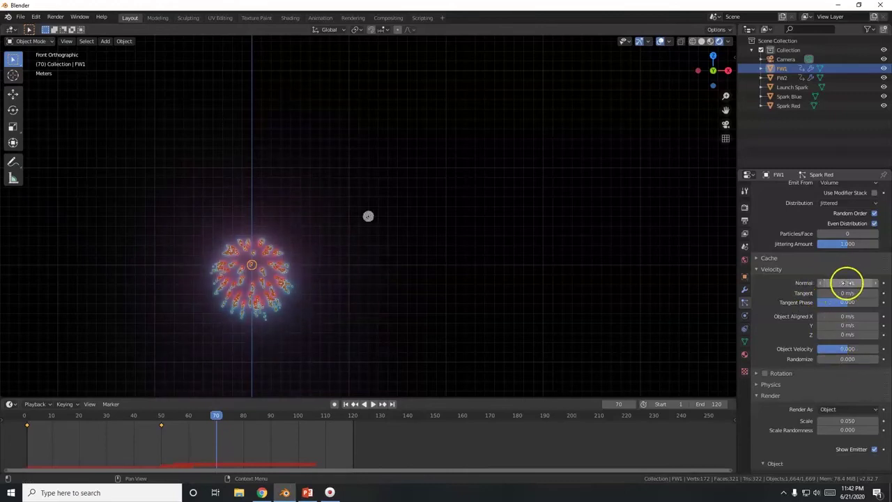
Step: Try a Normal velocity of 50 m/s for FW1's Spark Red particles
click(847, 282)
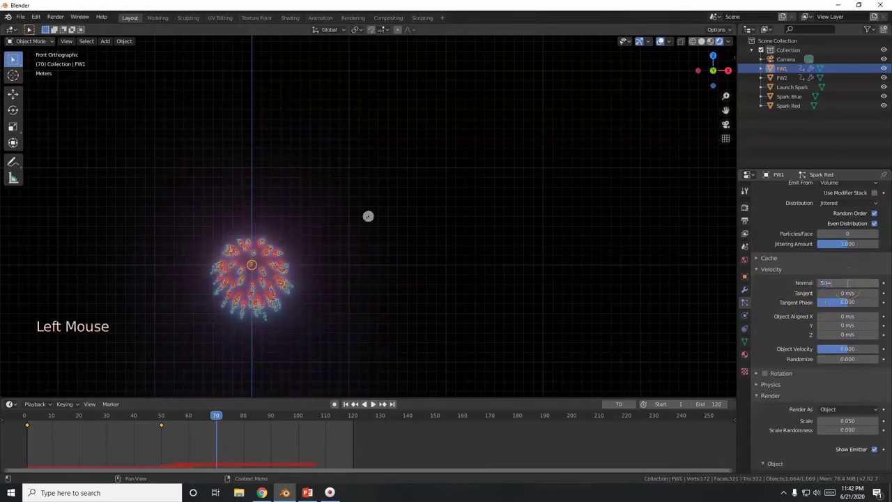
text(50)
key(Return)
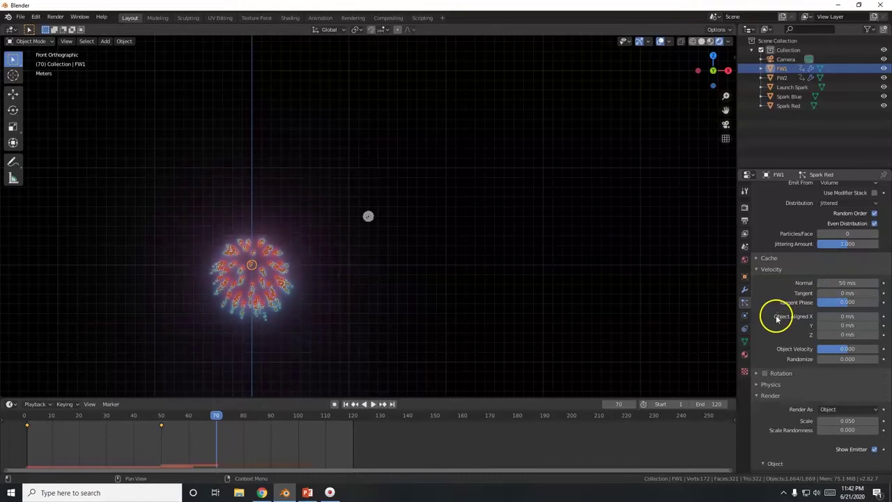
scroll(774, 313, down, 2)
scroll(774, 288, up, 18)
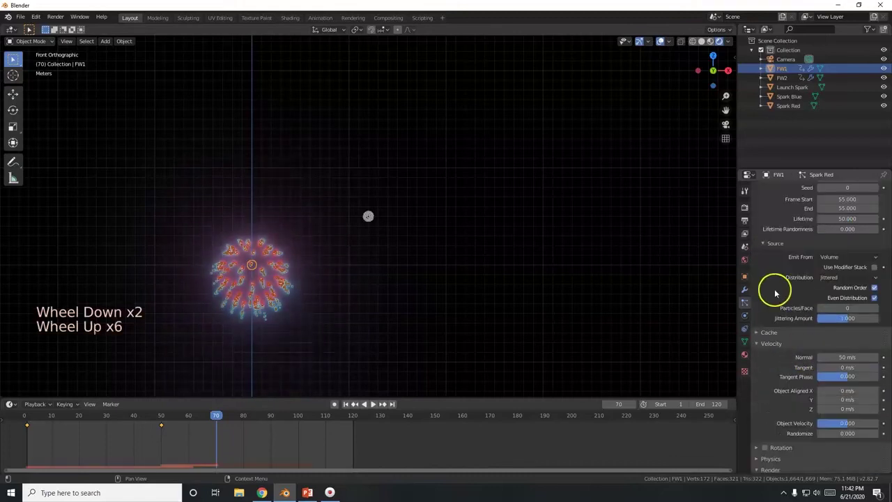
scroll(773, 340, down, 3)
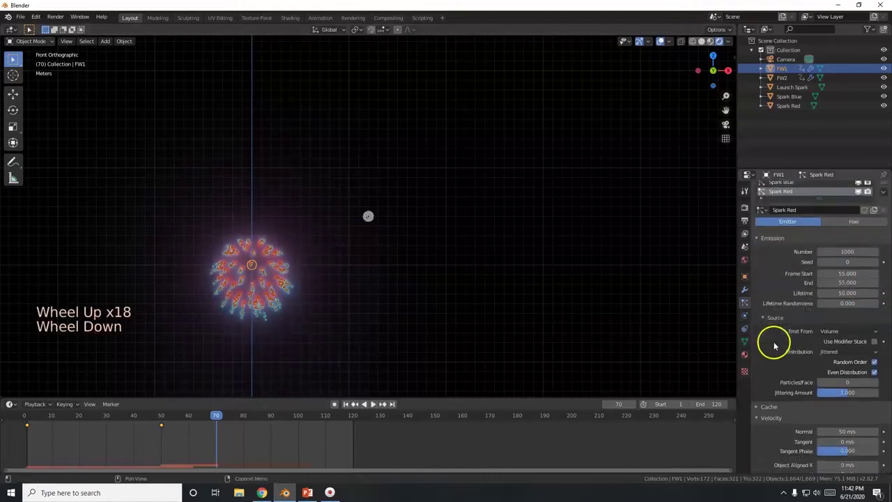
Step: Set the Normal velocity of FW1's Spark Red particles to 5 m/s
click(842, 394)
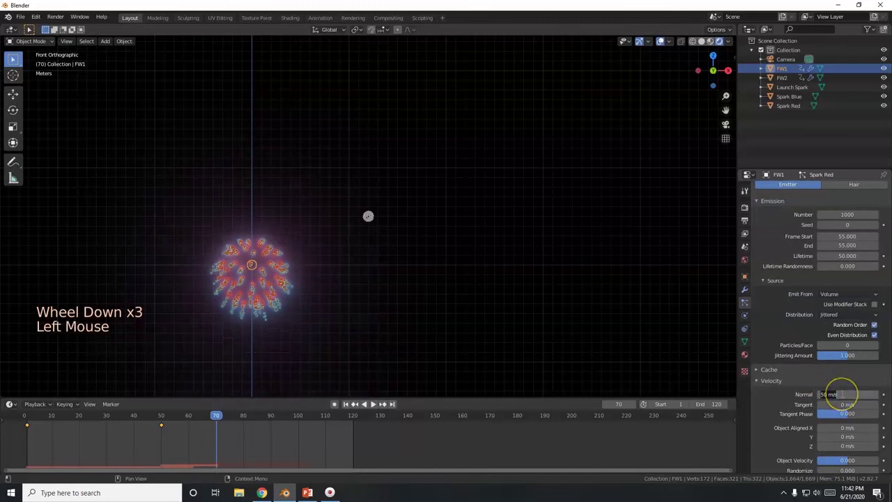
text(5)
key(Return)
scroll(805, 317, up, 4)
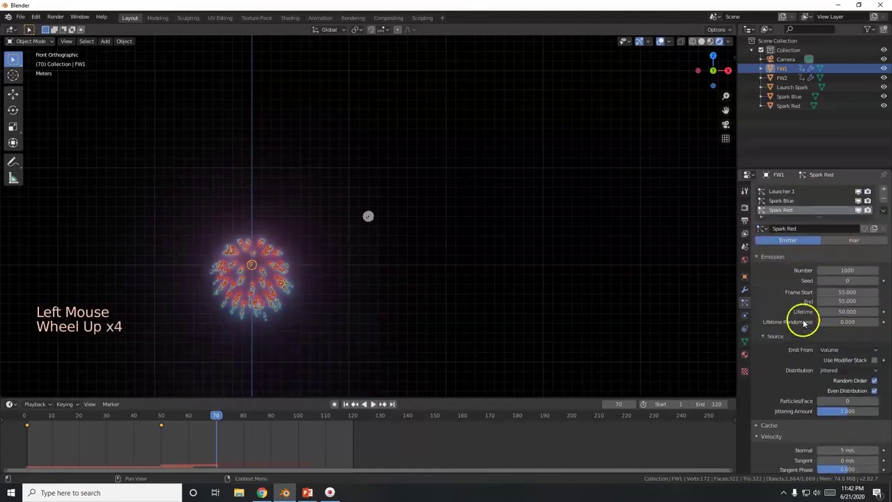
Step: Select FW2 and set its Launcher 2 Normal velocity to 50 m/s
click(369, 218)
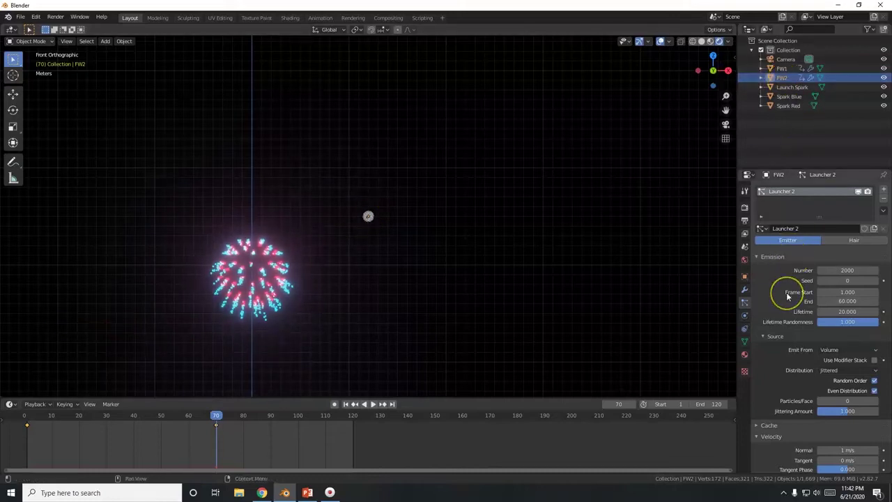
scroll(787, 294, down, 5)
click(852, 357)
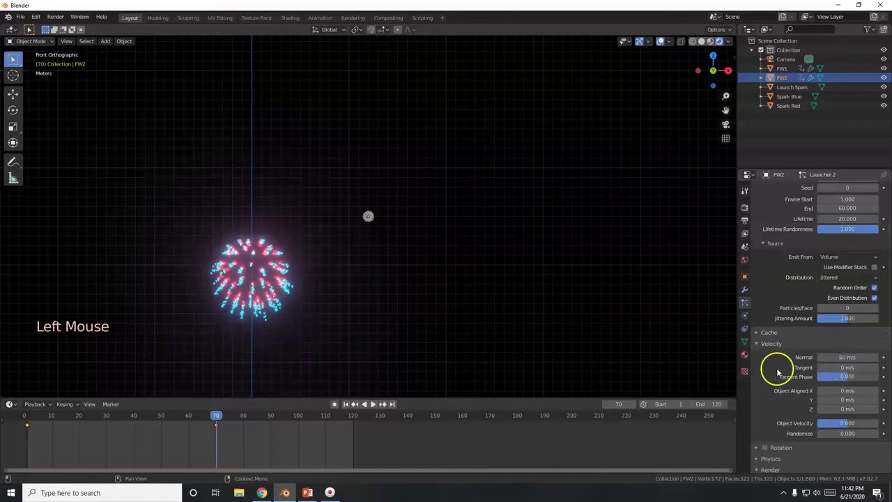
Step: Render Launcher 2 as Object with Launch Spark as the instance object and Object Rotation enabled
scroll(778, 370, down, 8)
drag(832, 334, 828, 389)
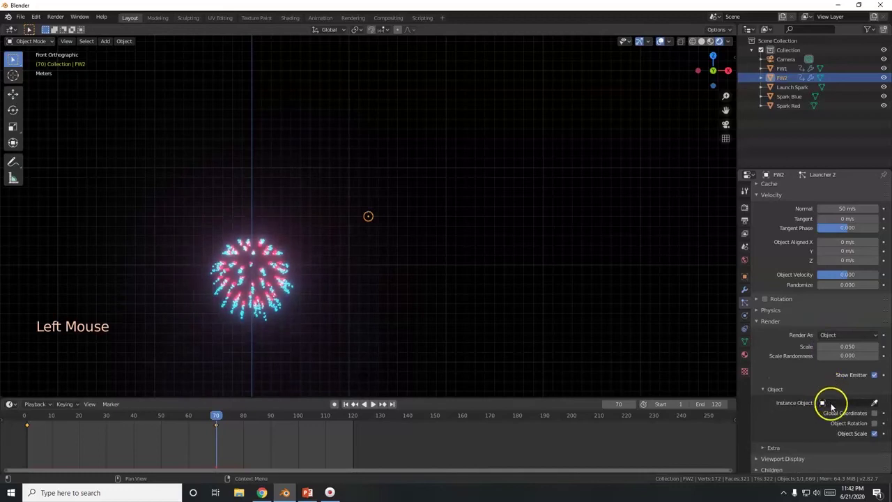
click(833, 403)
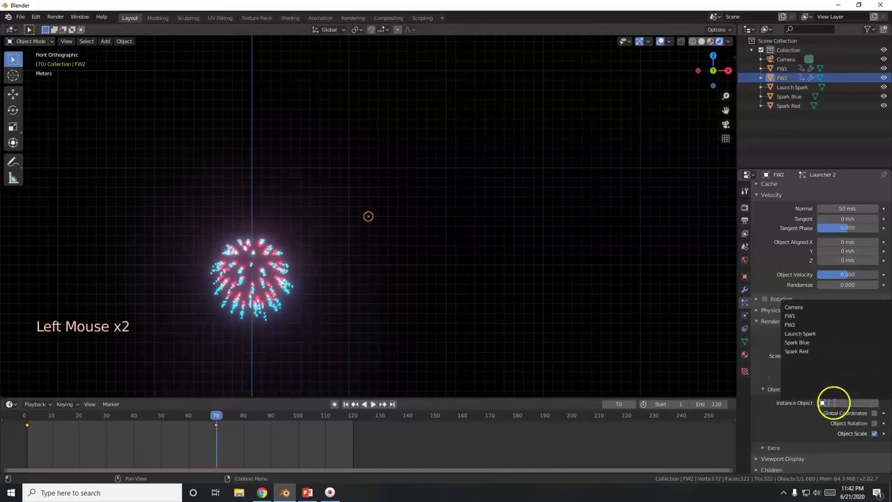
click(819, 335)
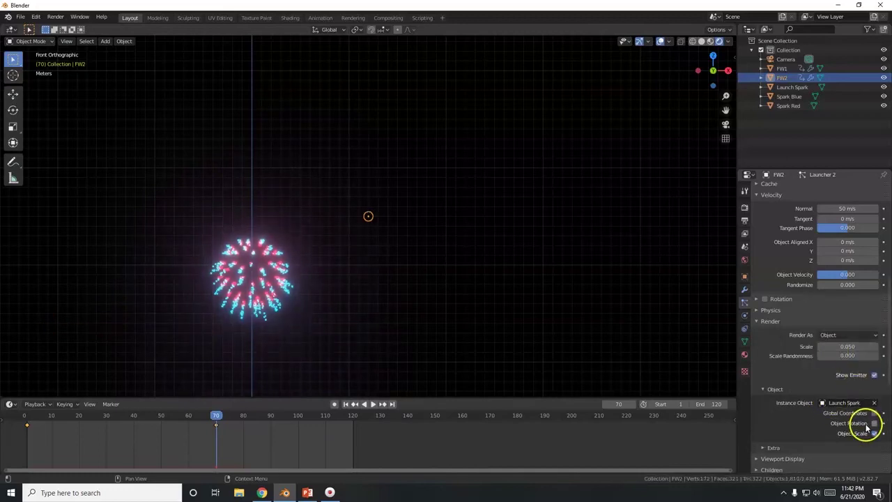
click(874, 427)
Step: Play the animation and examine FW2's launch trail beside FW1's burst
scroll(351, 285, down, 8)
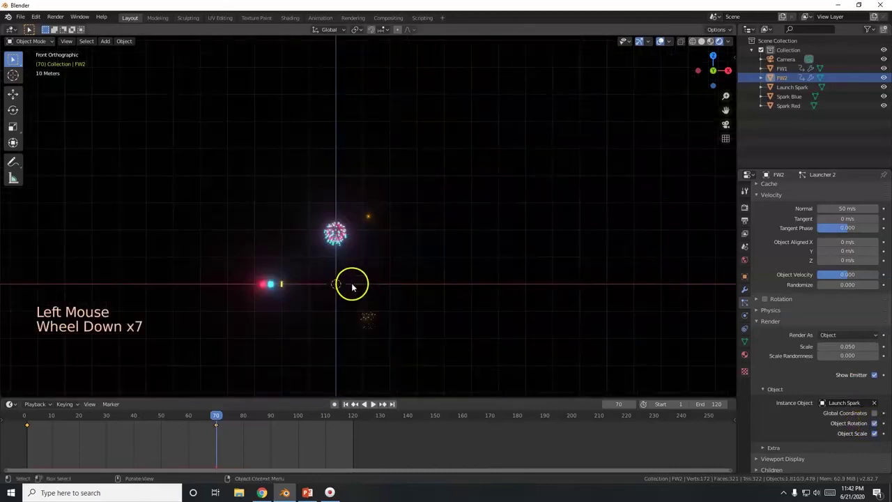
scroll(402, 299, up, 4)
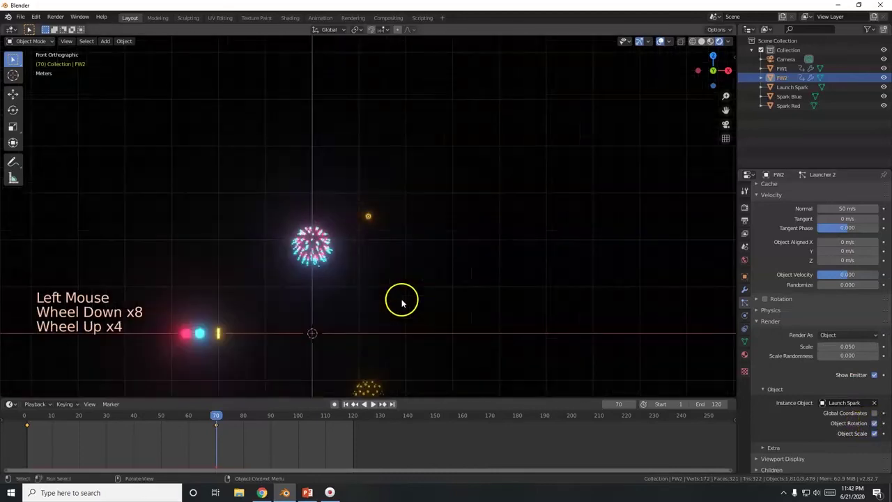
click(372, 405)
scroll(384, 309, up, 3)
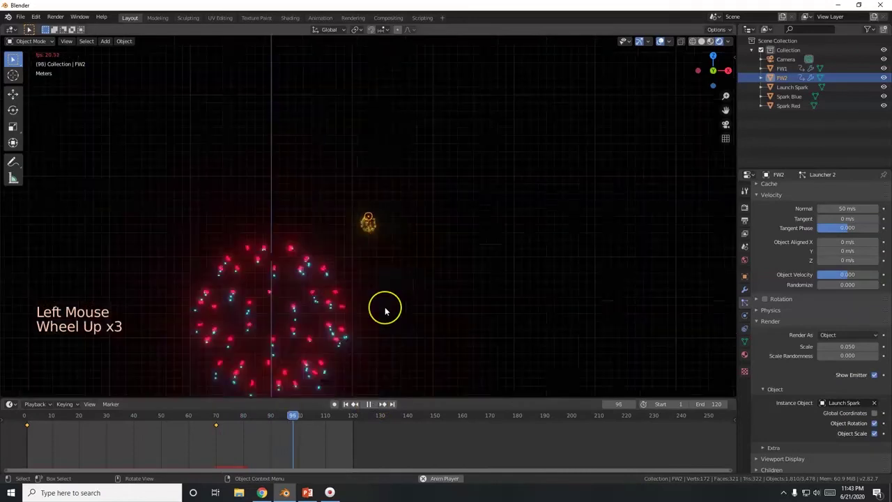
scroll(385, 311, down, 3)
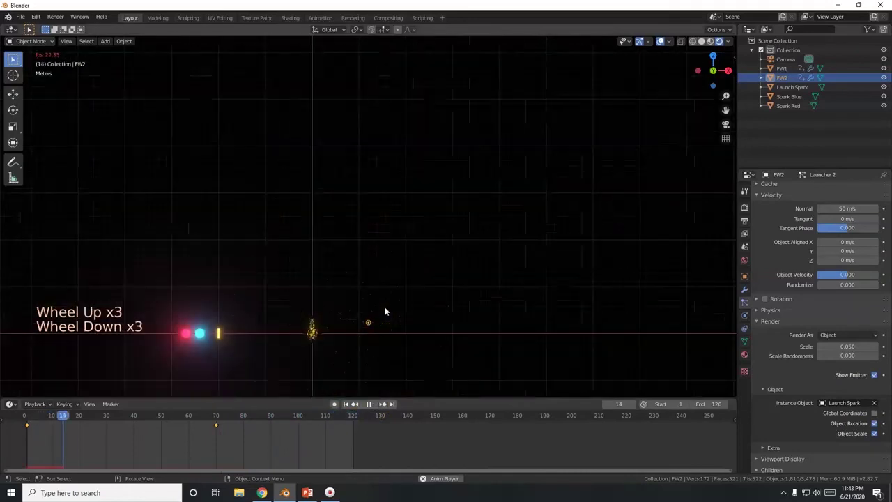
scroll(379, 259, up, 4)
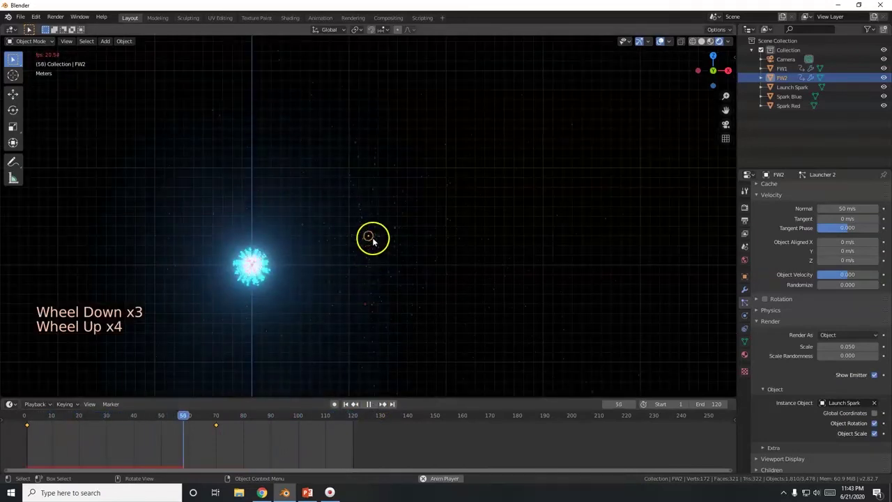
Step: Lower Launcher 2's Normal velocity during playback, trying 5 m/s and 1 m/s before setting it to 0.5 m/s
scroll(774, 271, up, 8)
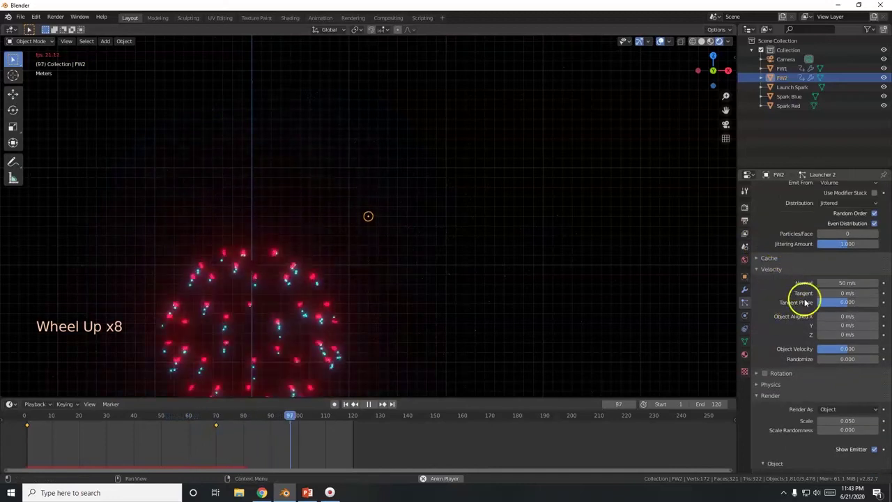
click(848, 281)
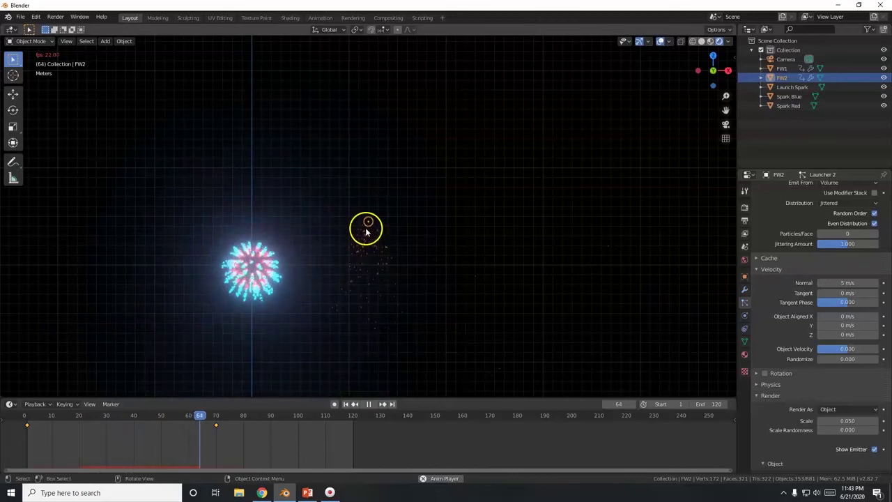
click(850, 283)
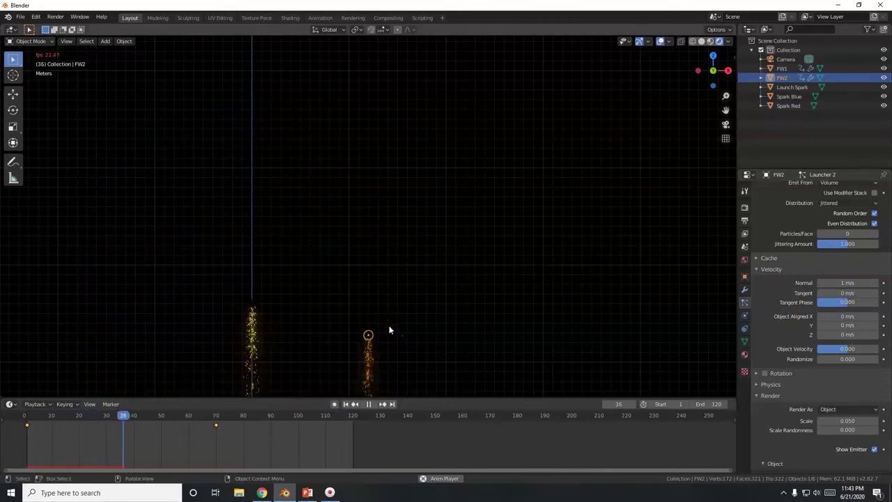
click(841, 282)
text(0.5)
key(Return)
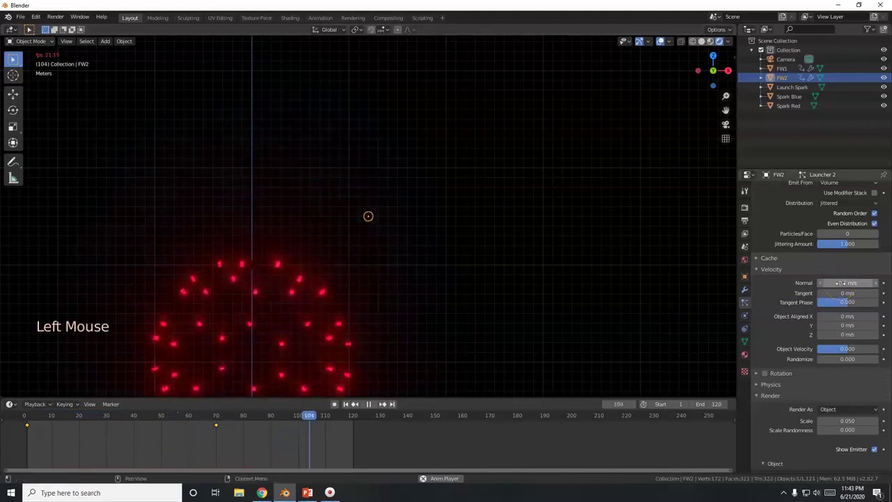
Step: Deselect FW2 and compare both launch trails during playback
scroll(442, 269, down, 2)
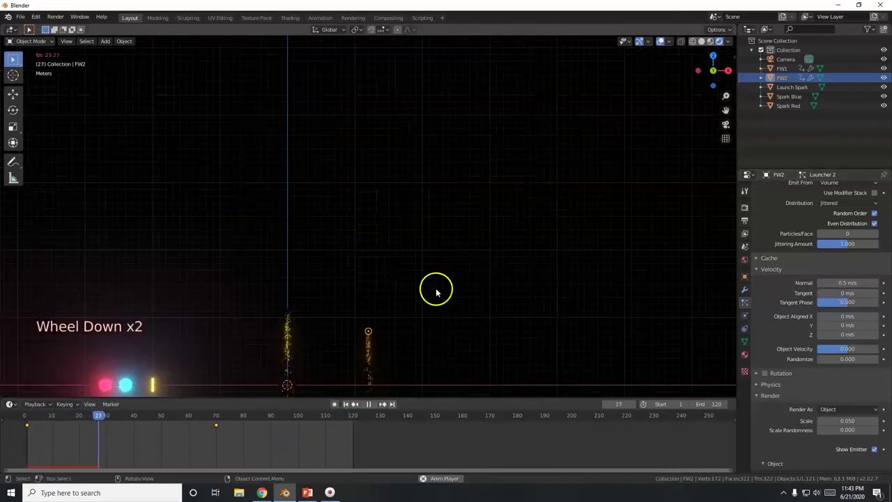
scroll(434, 290, up, 2)
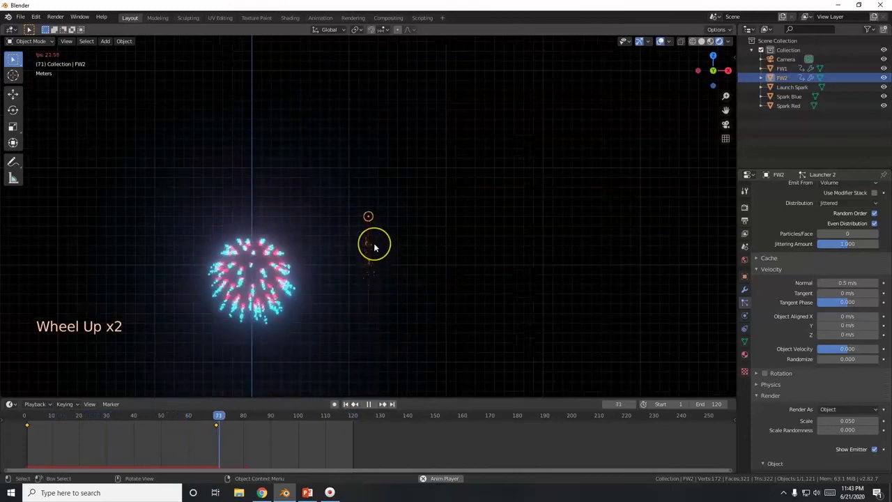
click(423, 267)
scroll(430, 313, down, 2)
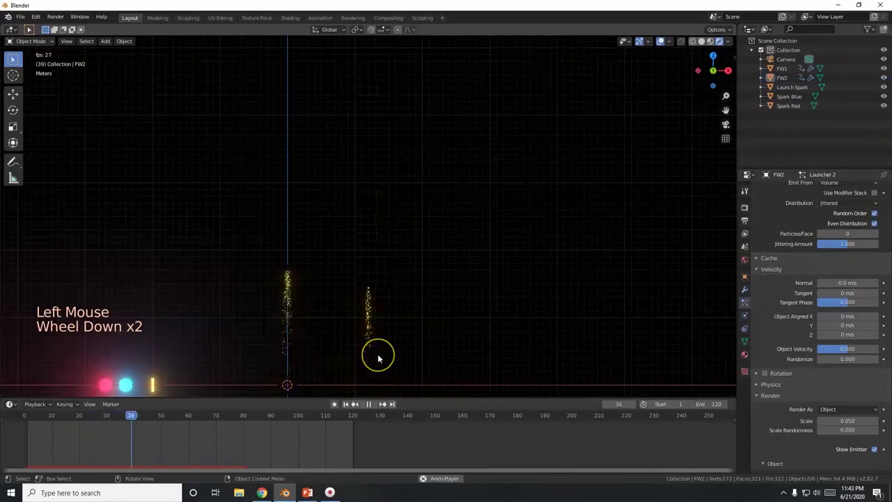
scroll(378, 358, up, 2)
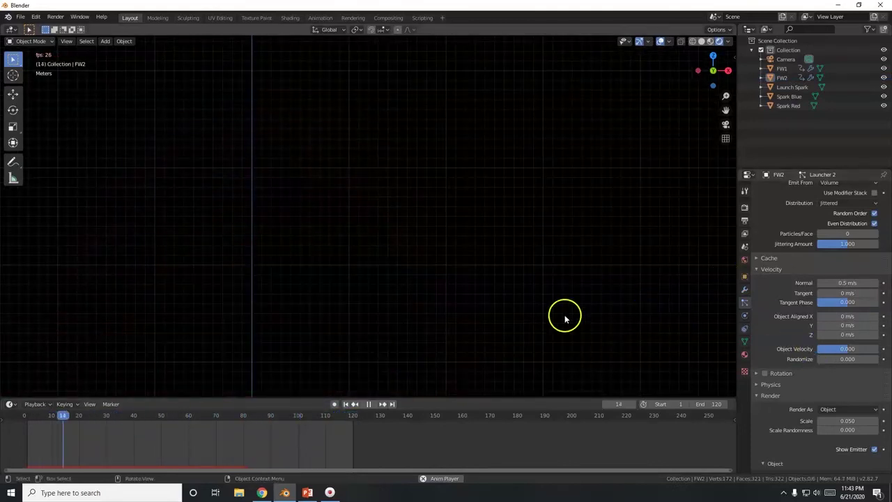
Step: Add an Ico Sphere mesh to the scene for the next spark object
scroll(420, 330, down, 3)
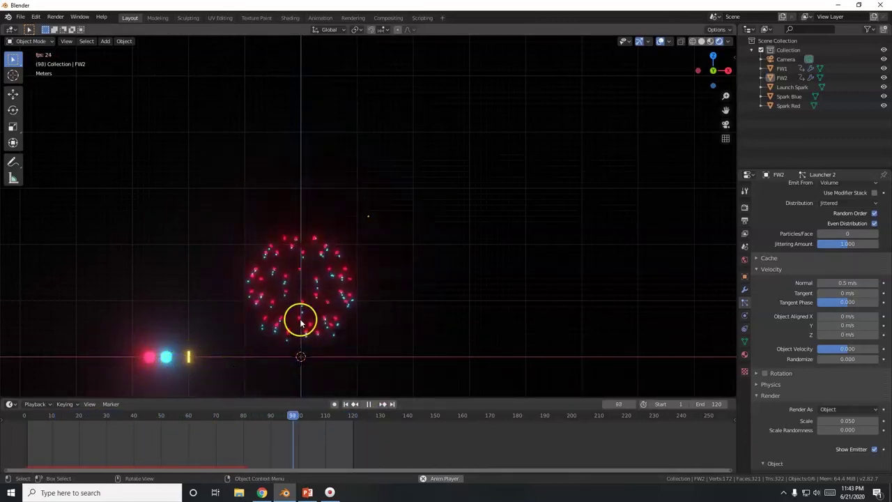
key(shift+a)
mouse_move(292, 303)
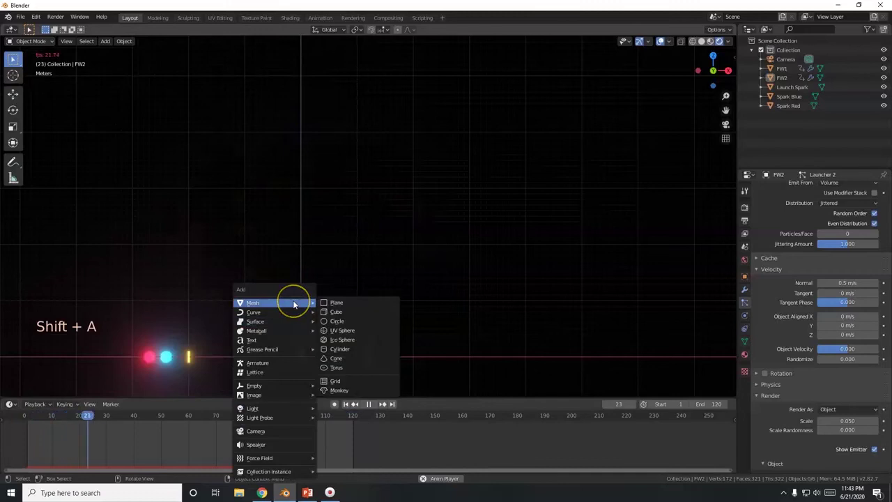
click(356, 340)
Step: Switch to PowerPoint and review the Spark Gold instructions on slides 24, 25 and 23
key(alt+Tab)
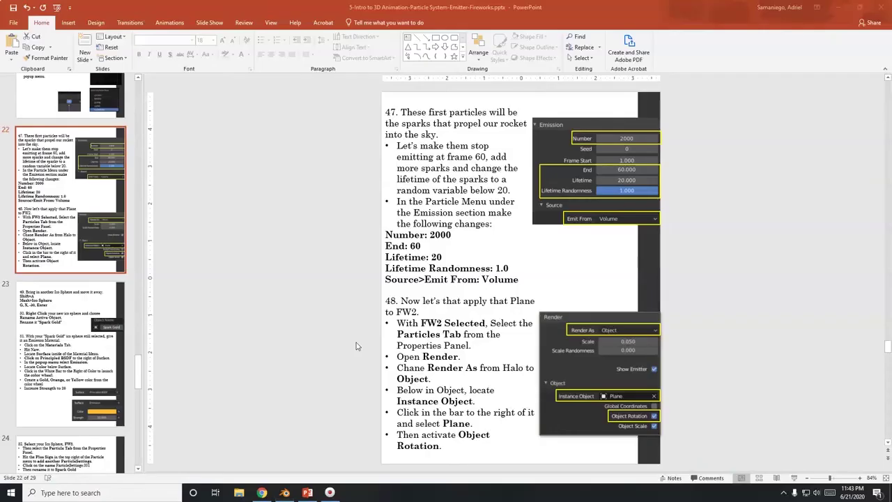
scroll(126, 368, down, 3)
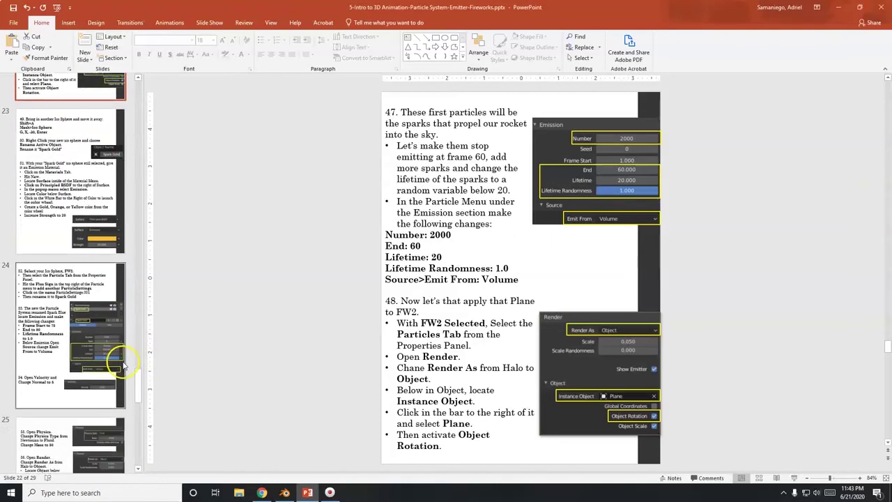
scroll(95, 402, down, 3)
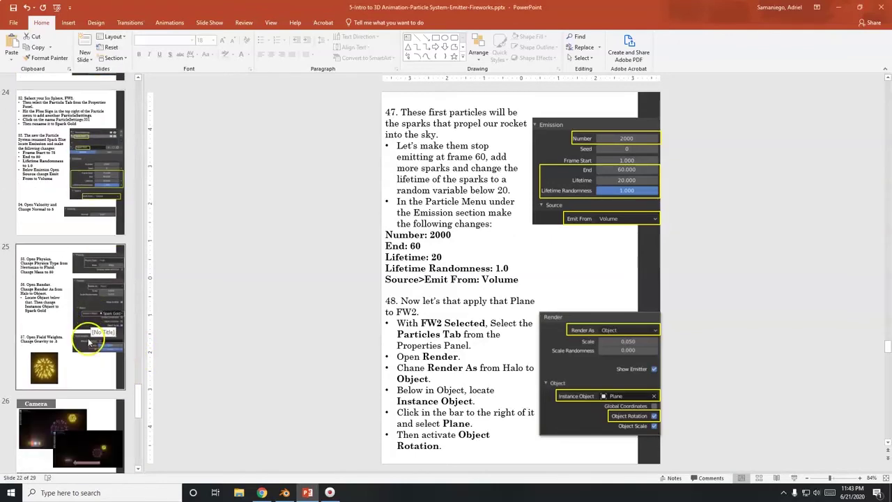
click(77, 216)
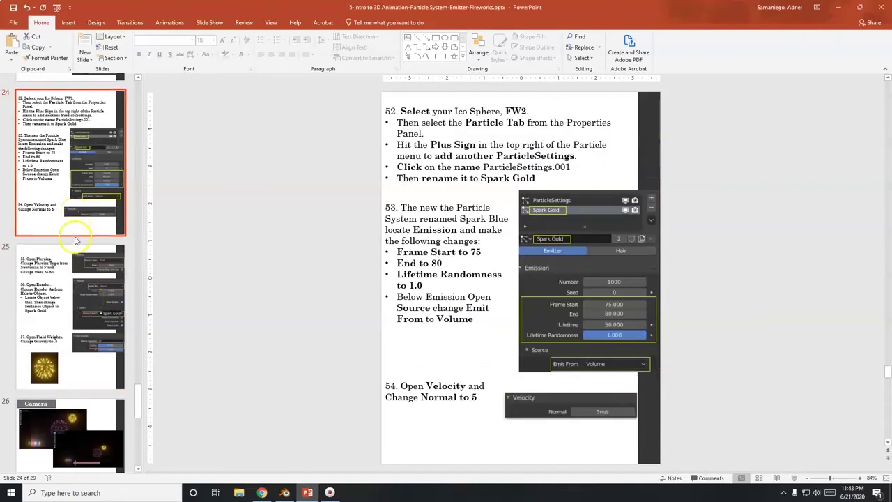
click(86, 323)
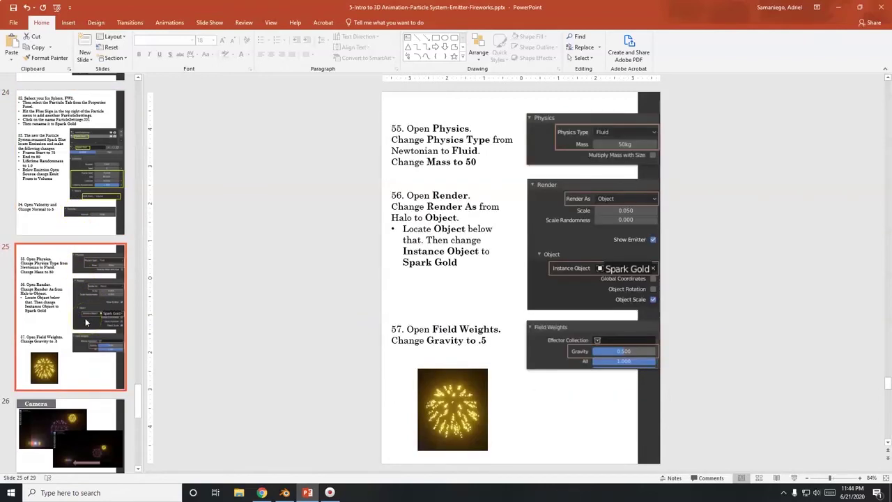
scroll(87, 323, up, 5)
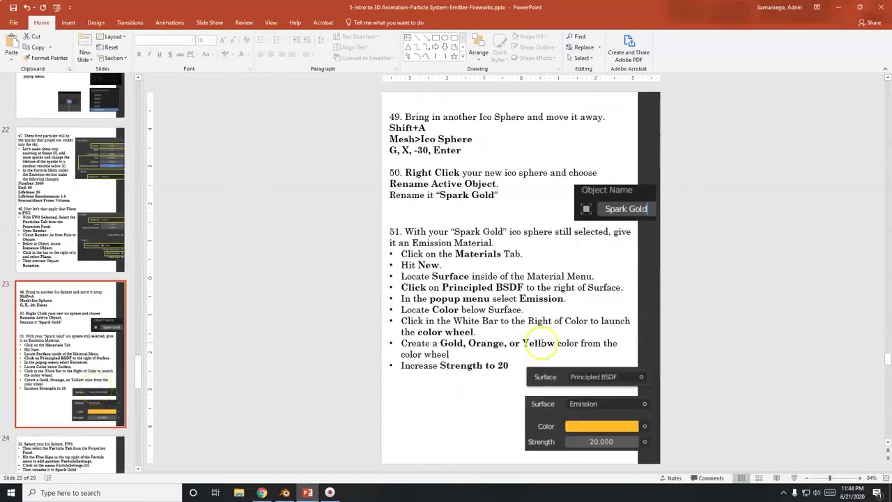
Step: Switch to Blender and move the new ico sphere -30 m along the X axis
key(alt+Tab)
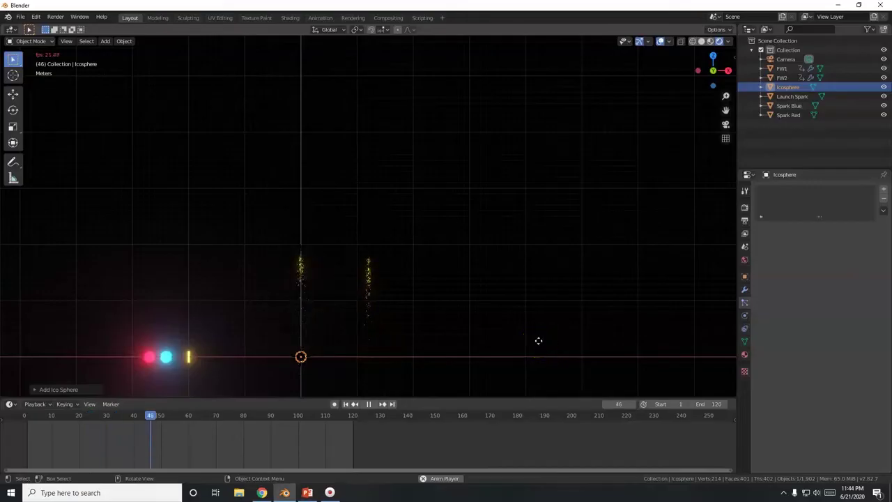
key(g)
key(x)
key(3)
key(0)
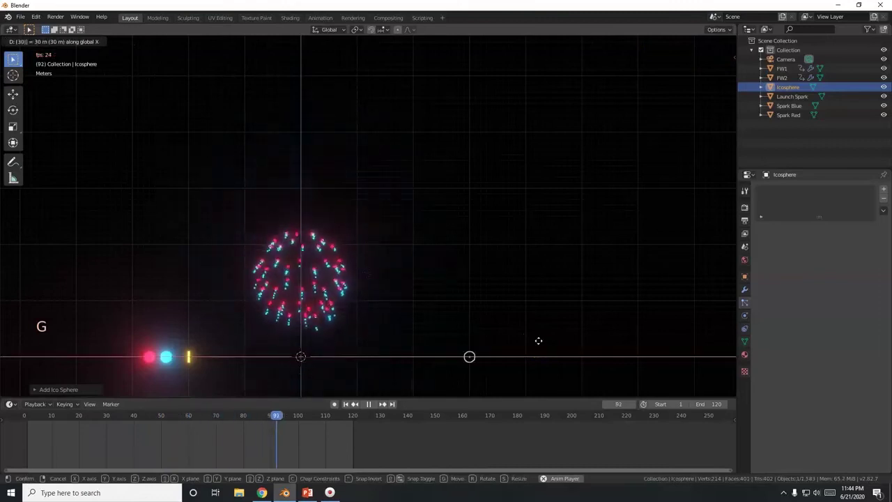
key(Return)
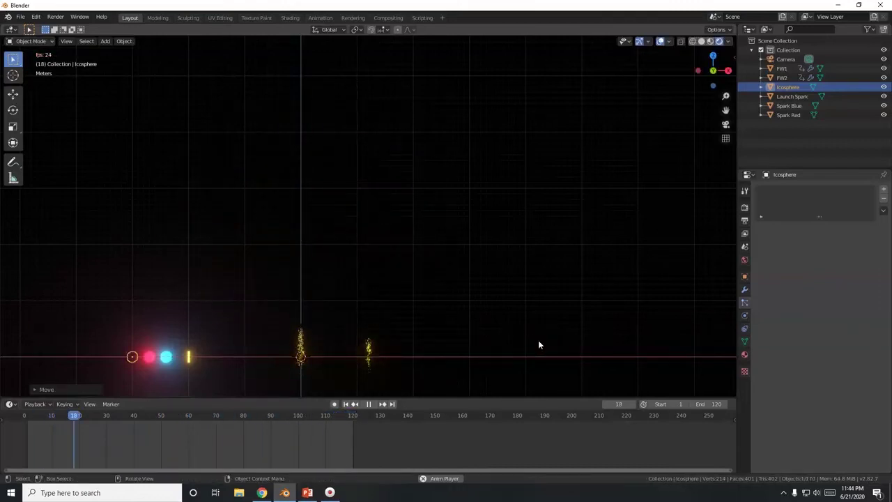
Step: Create a new material on the ico sphere and rename the object Spark Gold
click(744, 355)
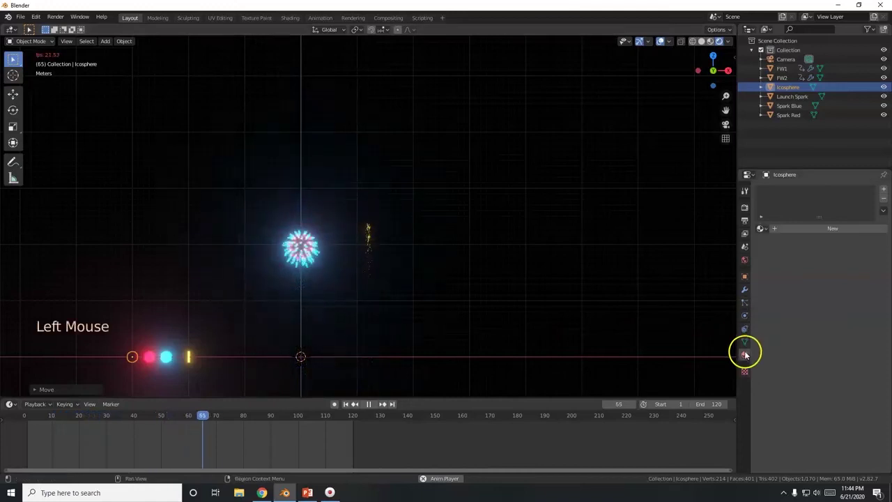
click(813, 227)
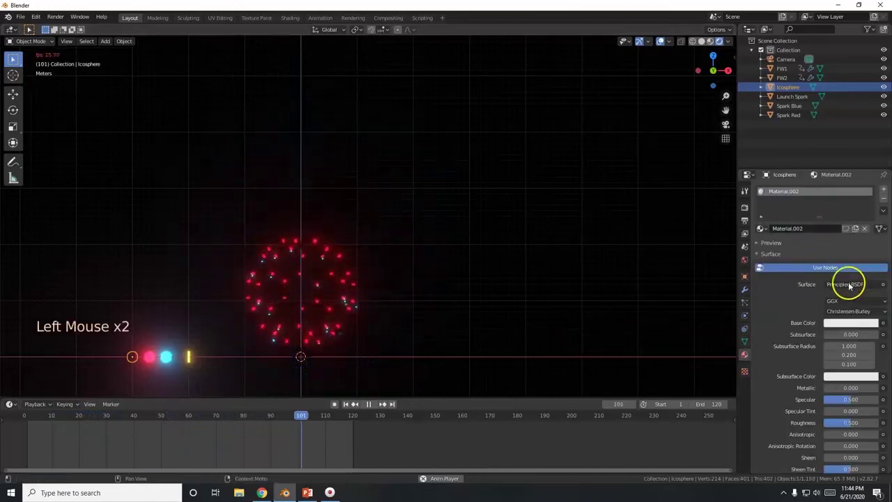
right_click(137, 356)
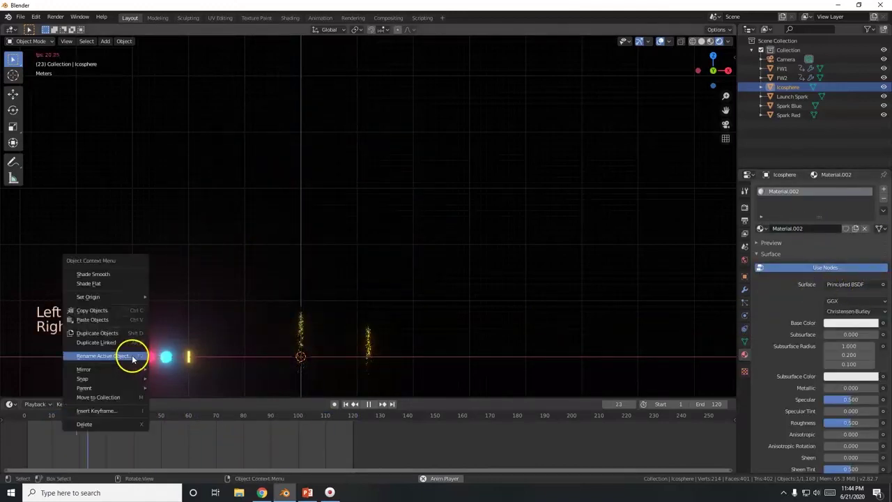
click(104, 357)
text(Spa)
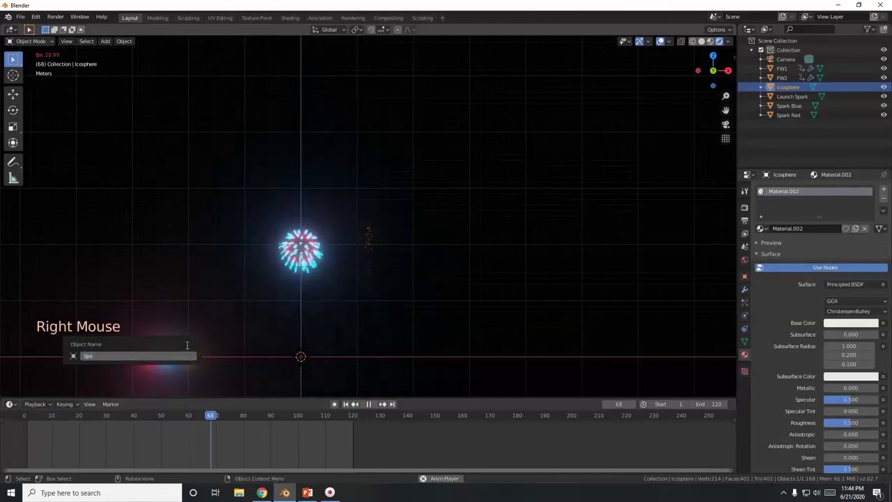
text(rk Go)
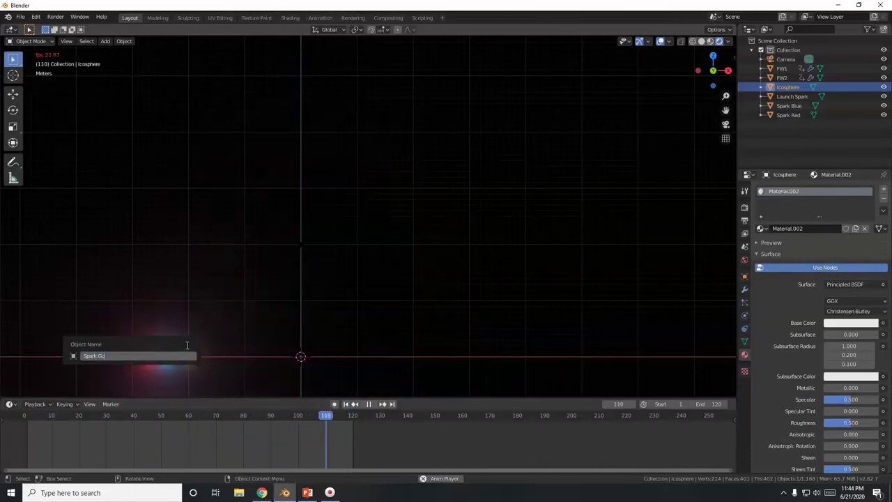
text(ld)
key(Return)
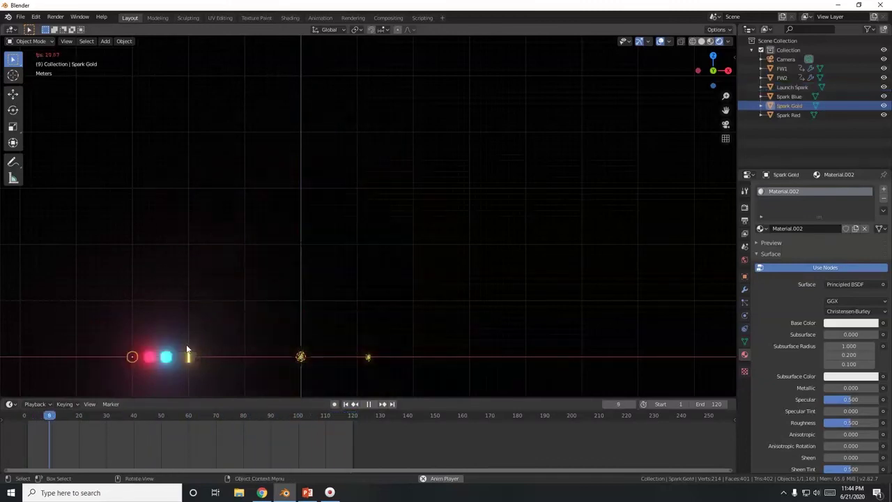
Step: Name the new material Spark Gold and make its surface an orange-gold Emission with strength 20
click(803, 225)
text(Spark Gold)
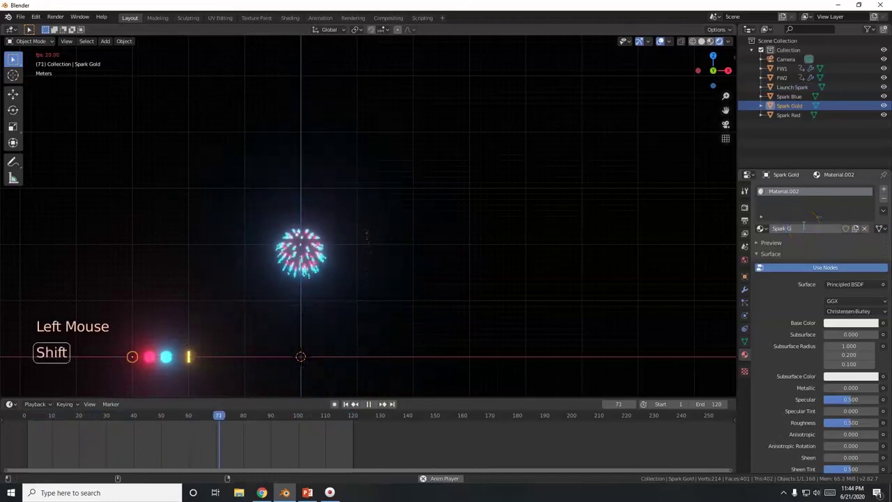
click(849, 283)
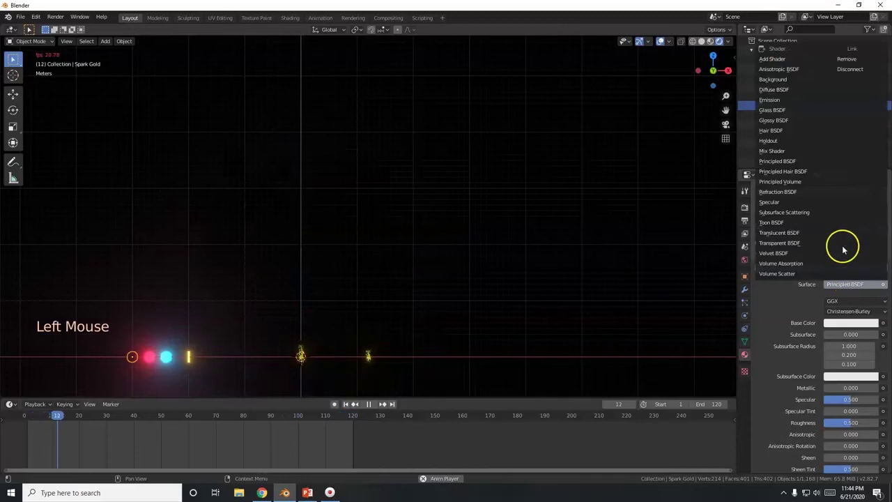
click(773, 99)
click(854, 304)
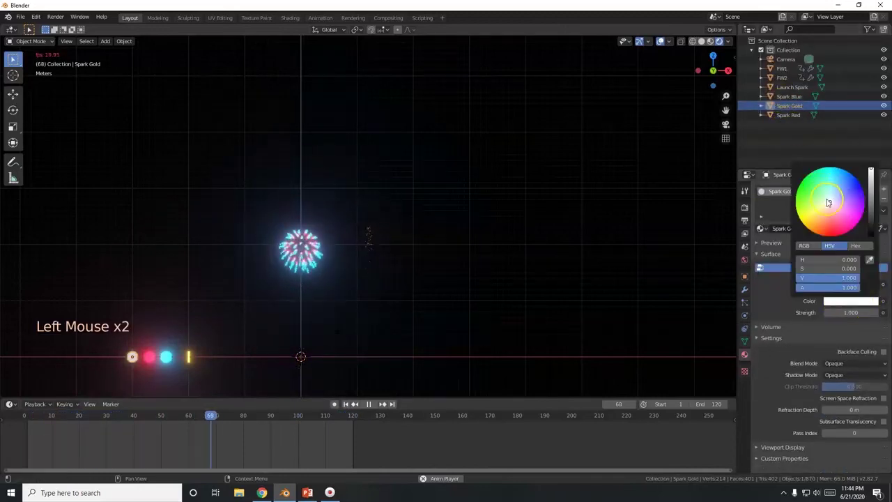
drag(827, 202, 814, 229)
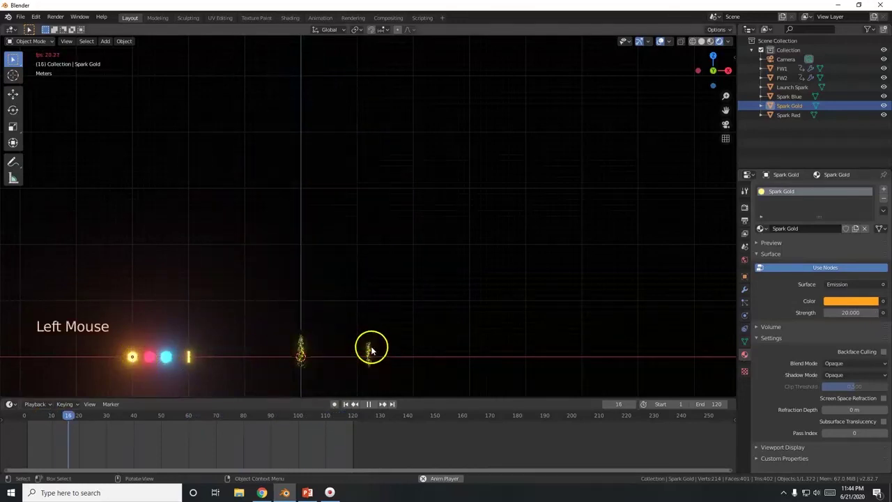
Step: Add a second particle system to FW2 and name both the system and its settings Spark Gold
click(369, 310)
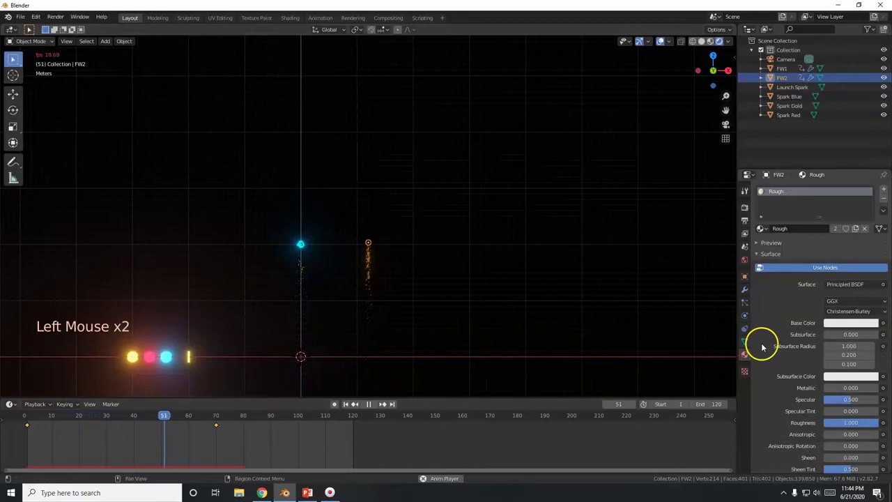
click(745, 301)
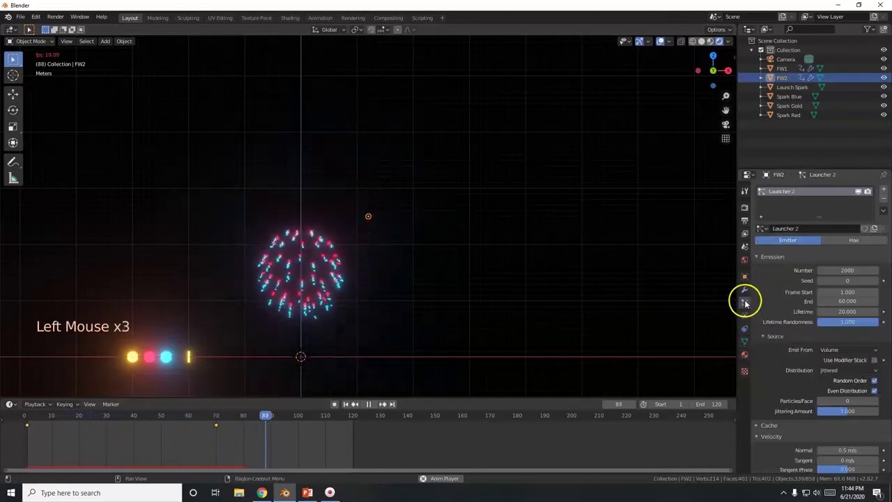
click(883, 192)
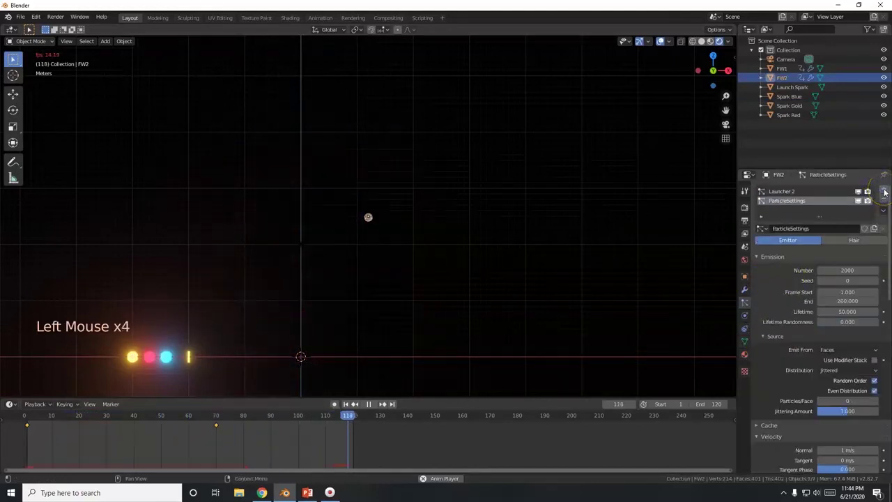
click(809, 229)
text(Spa)
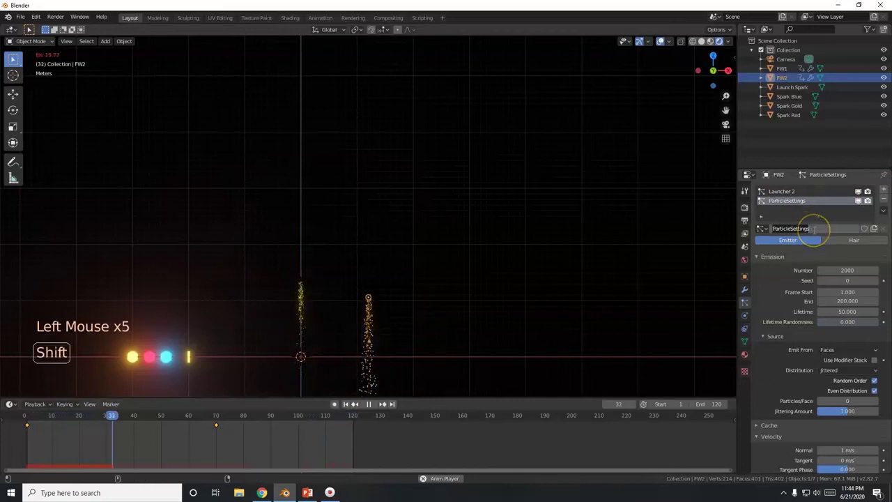
text(rk Gold)
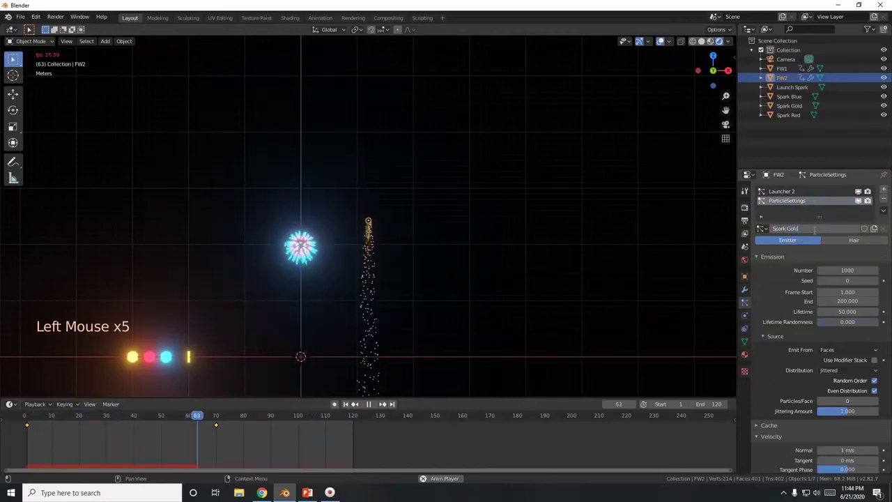
click(814, 211)
double_click(795, 201)
text(Spark Gold)
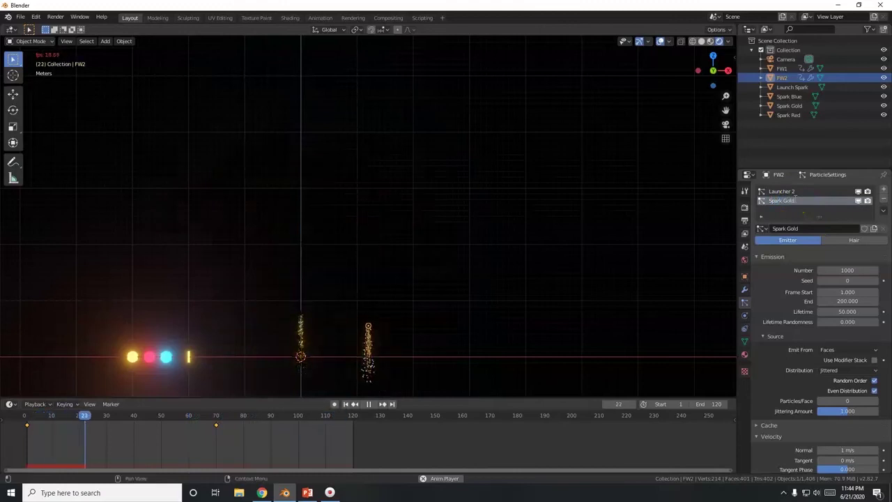
key(Return)
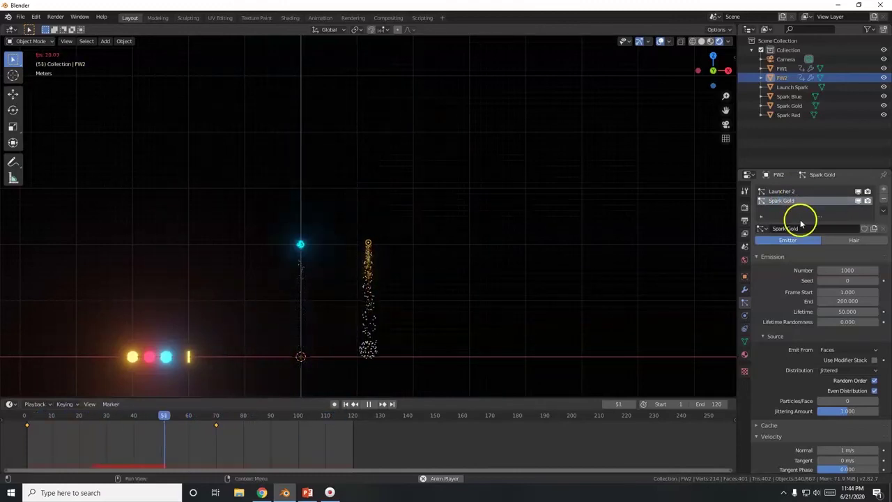
Step: Switch to PowerPoint and review the Spark Gold emission and velocity instructions on slide 24
key(alt+Tab)
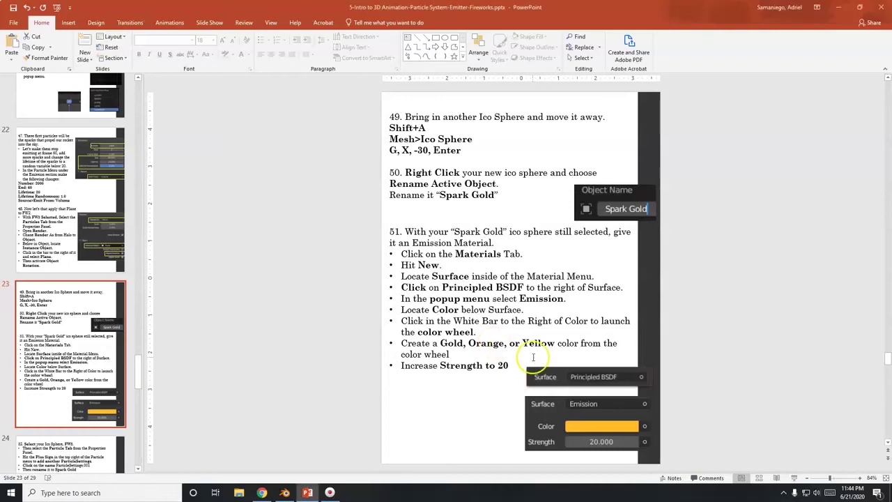
scroll(5, 335, down, 3)
click(85, 334)
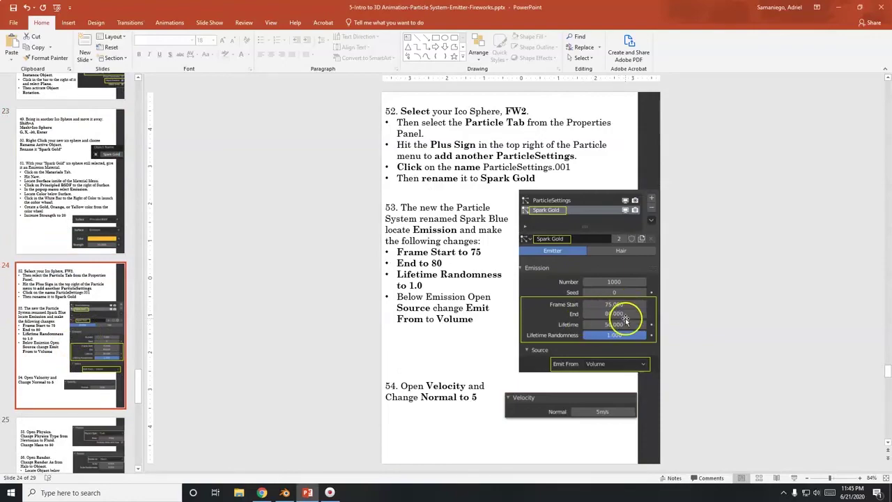
Step: Back in Blender, set Spark Gold's emission Frame Start to 75, End to 80 and Lifetime Randomness to 1
key(alt+Tab)
click(842, 293)
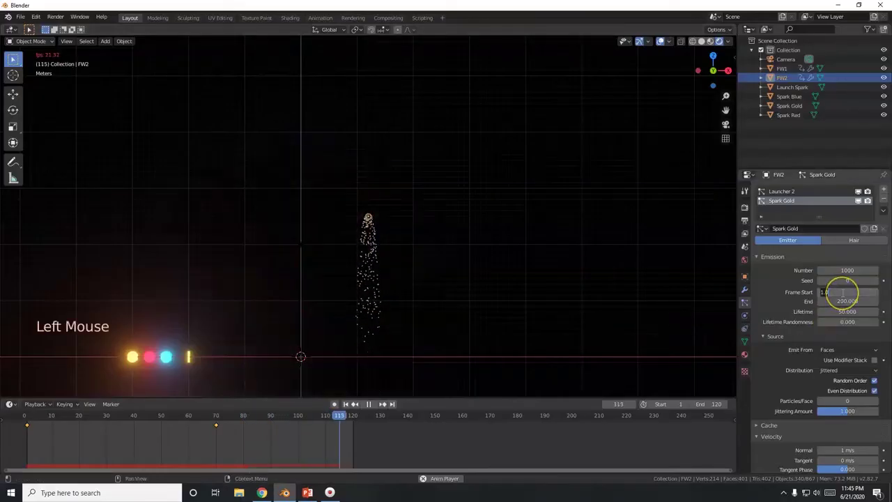
key(Return)
click(848, 301)
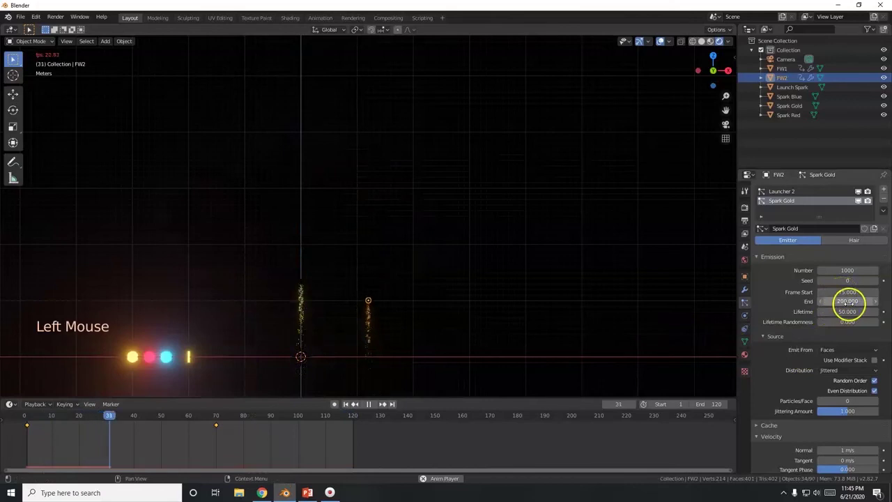
text(80)
key(Return)
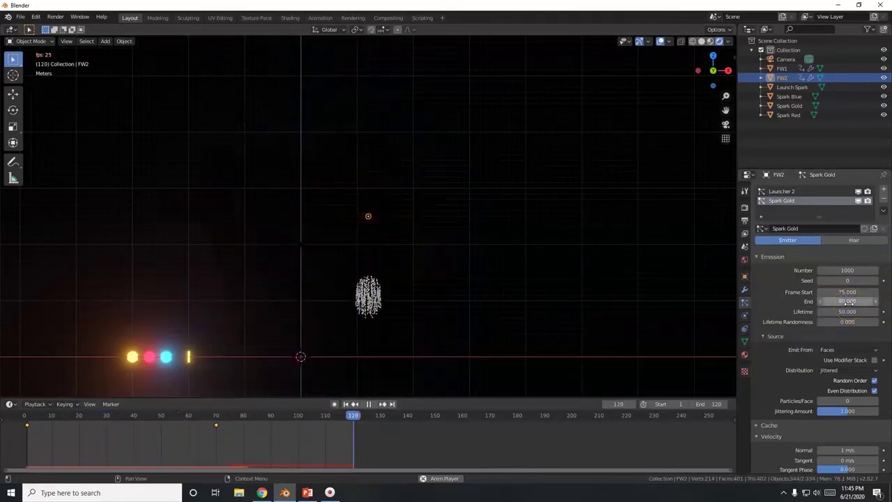
drag(832, 321, 885, 322)
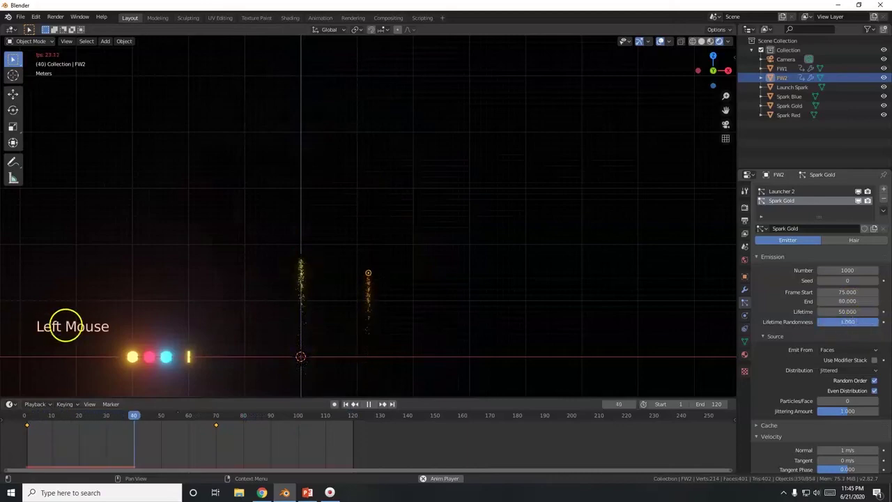
Step: Recheck slide 24 in PowerPoint, and in Blender set Spark Gold's emission source to Volume
key(alt+Tab)
key(alt+Tab)
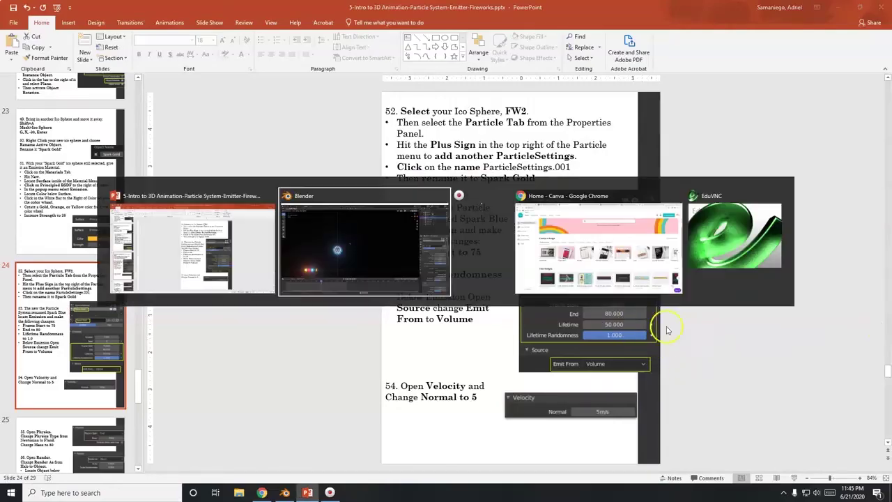
click(840, 352)
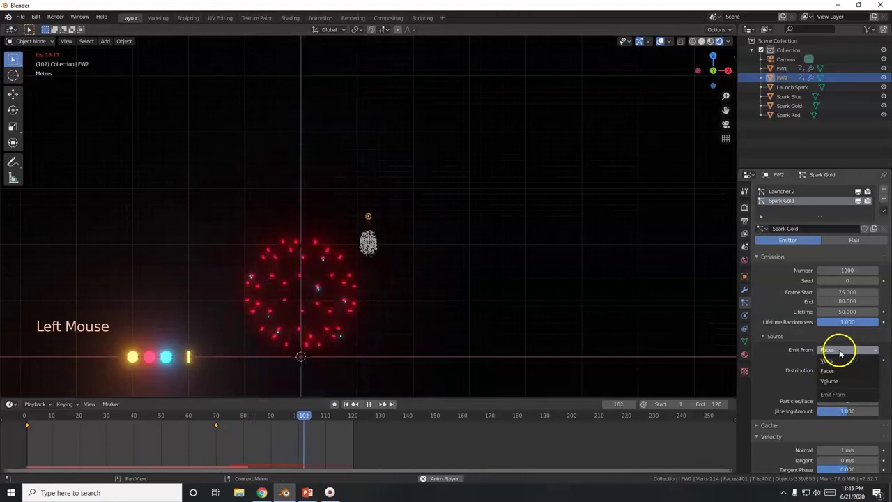
click(836, 378)
Step: Check the velocity instruction in PowerPoint, and in Blender set Spark Gold's Normal velocity to 5 m/s
scroll(819, 383, down, 2)
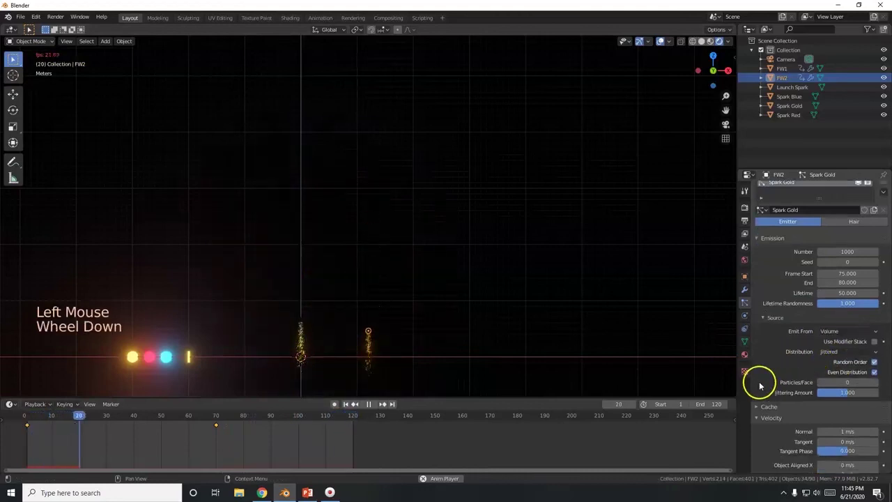
key(alt+Tab)
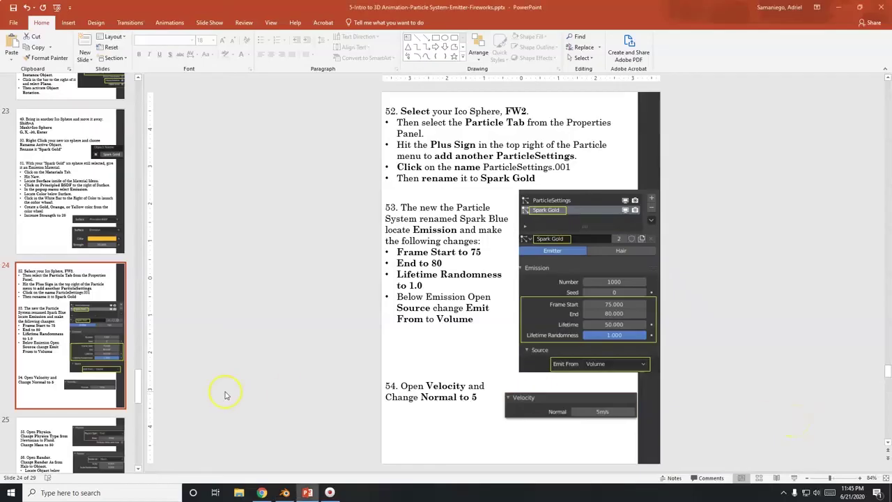
key(alt+Tab)
click(861, 412)
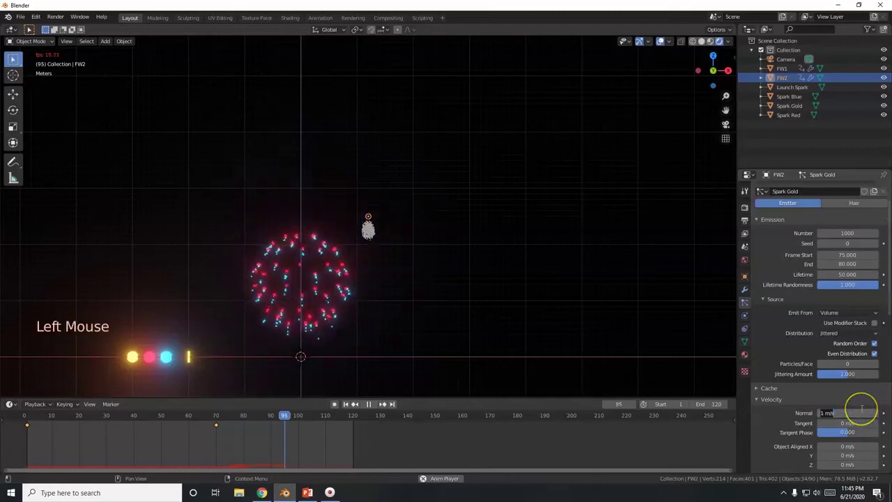
text(5)
key(Return)
Step: Set Spark Gold's physics type to Fluid and select FW1 in the viewport
scroll(790, 400, down, 3)
scroll(789, 398, down, 5)
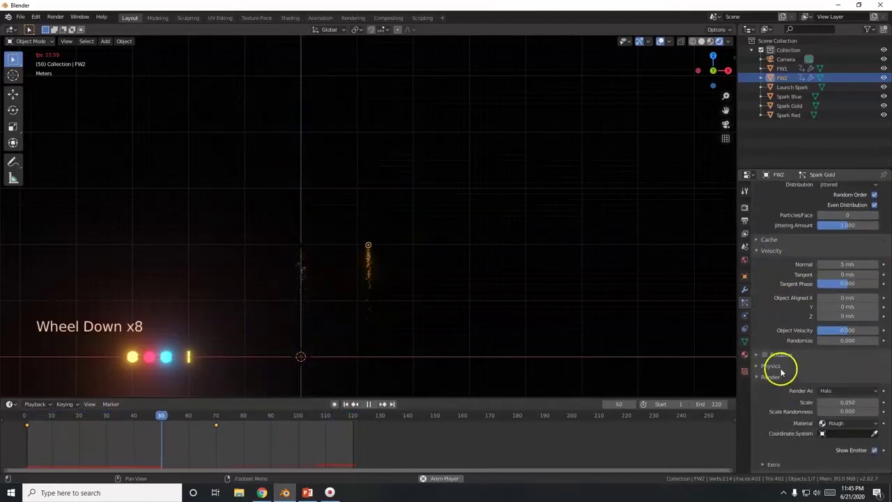
click(782, 368)
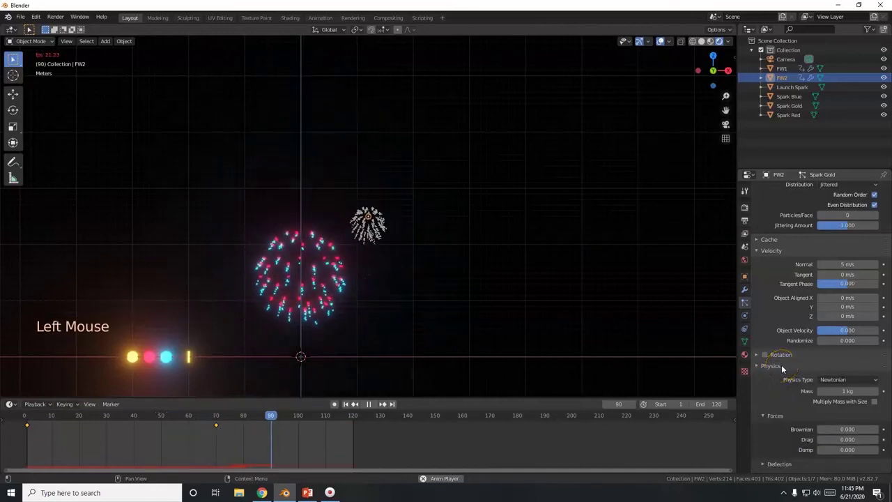
click(833, 377)
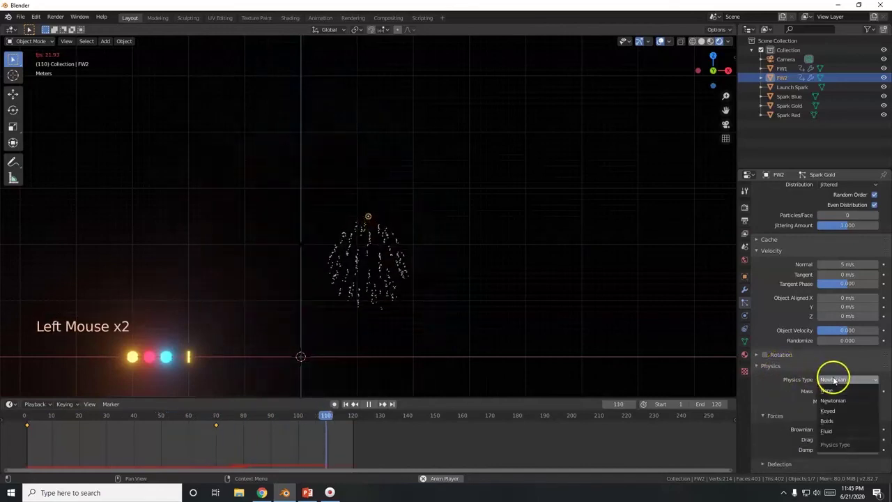
click(828, 431)
click(301, 272)
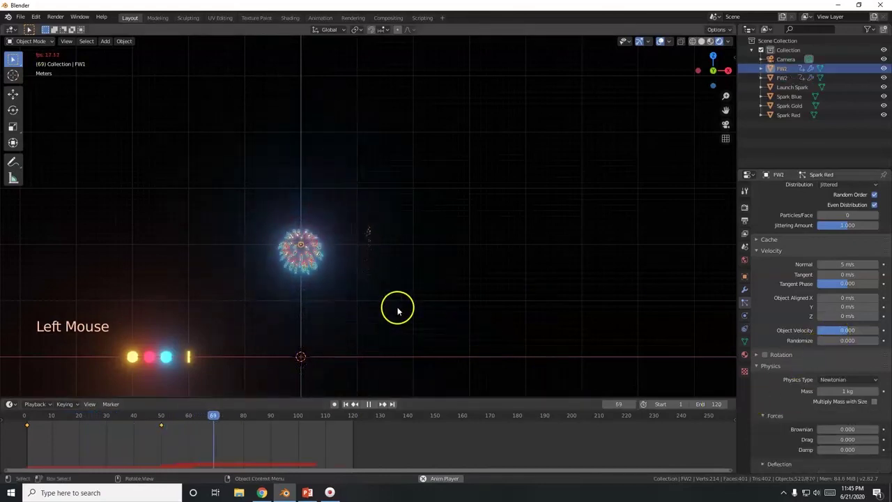
Step: Set the physics type of FW1's Spark Red particle system to Fluid
scroll(774, 331, up, 4)
scroll(774, 327, up, 16)
scroll(823, 384, down, 10)
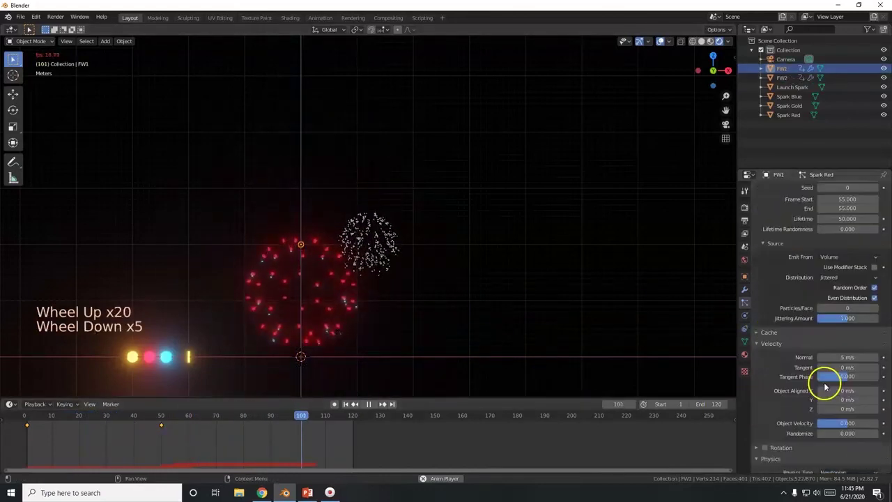
click(861, 381)
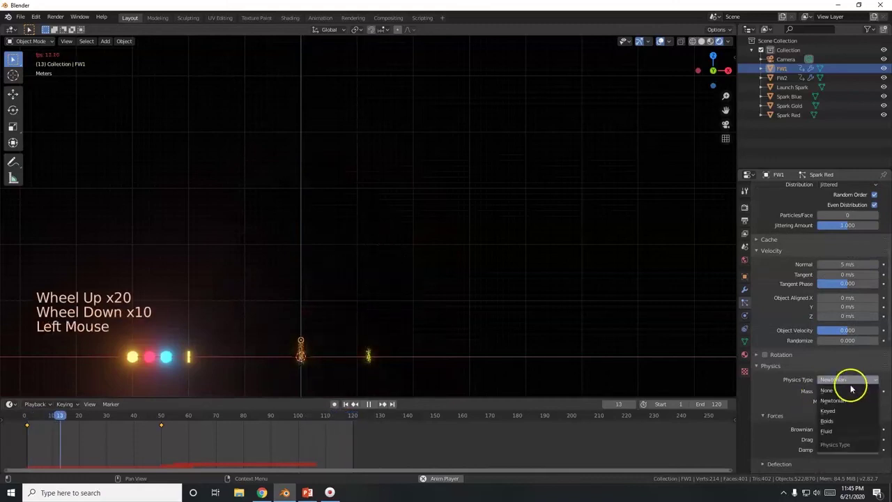
click(831, 431)
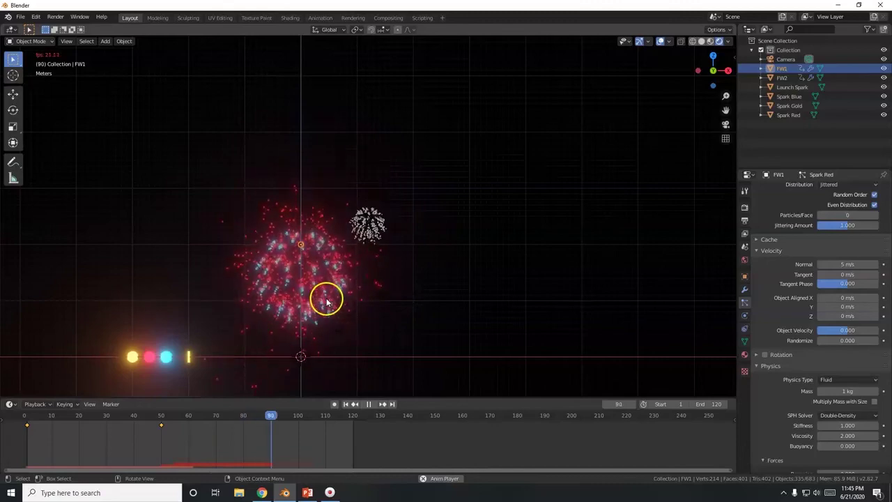
Step: Switch to PowerPoint and look back through slide 22 and the earlier slides for the spark particle instructions
key(alt+Tab)
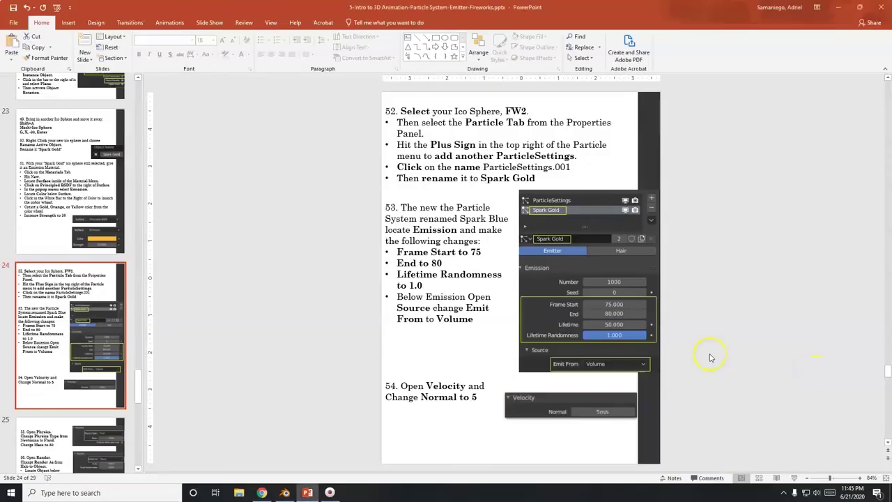
scroll(117, 289, up, 10)
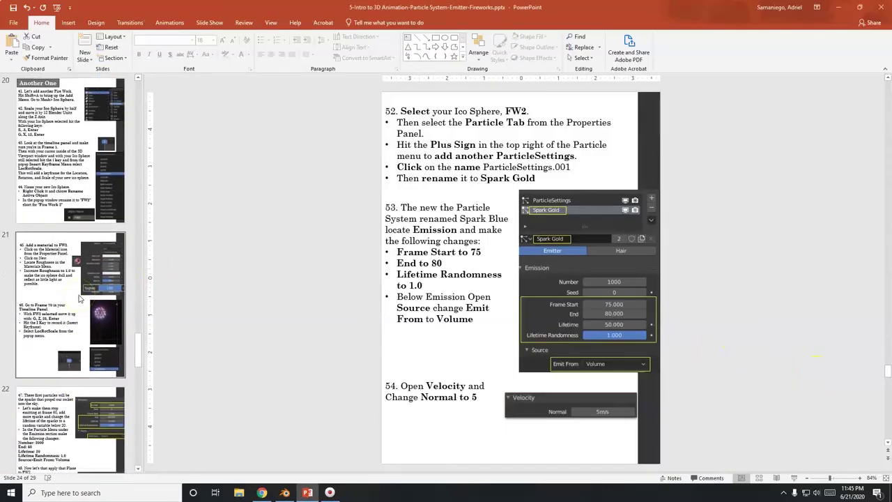
click(90, 392)
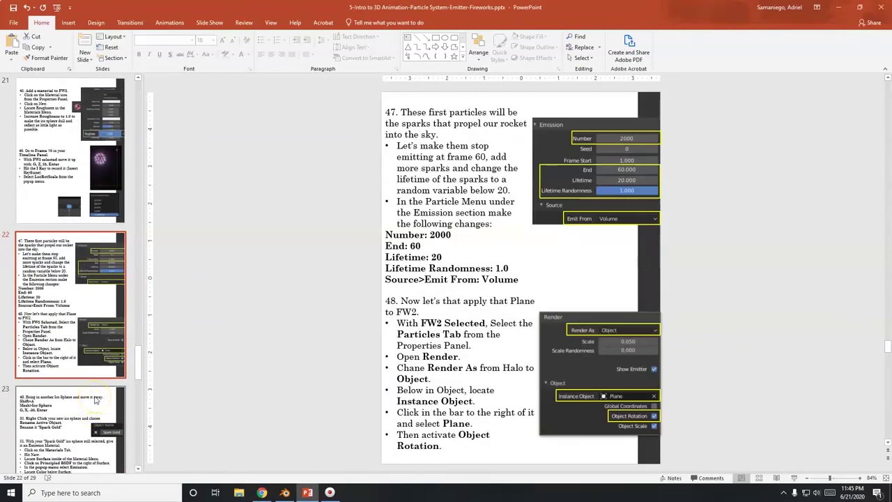
scroll(96, 400, up, 8)
click(91, 286)
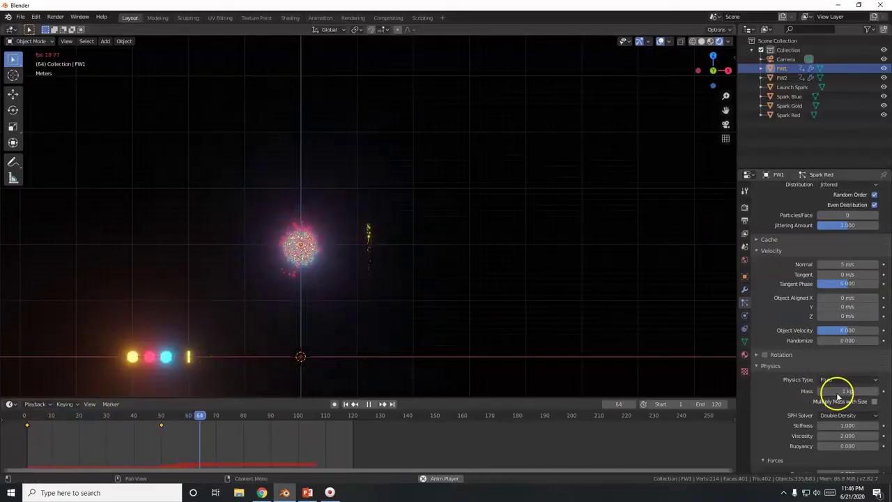
Step: Back in Blender, set the mass of FW1's Spark Red particles to 50 kg
scroll(788, 309, up, 16)
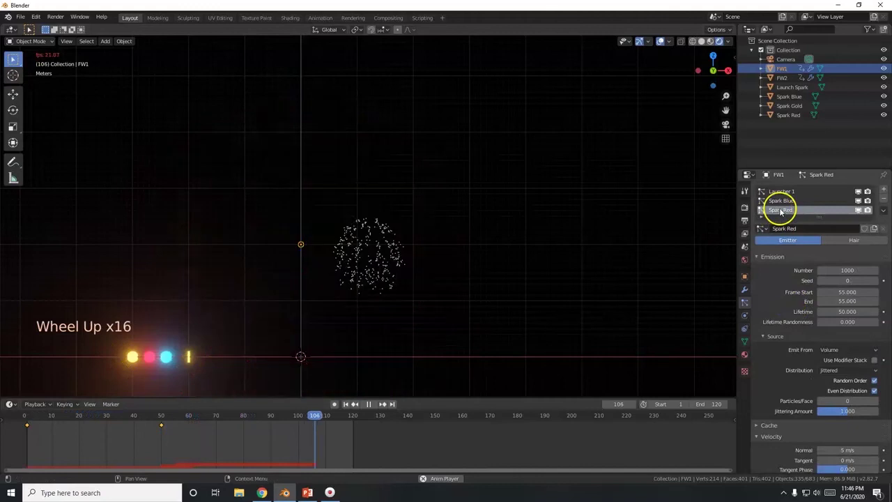
scroll(784, 337, down, 8)
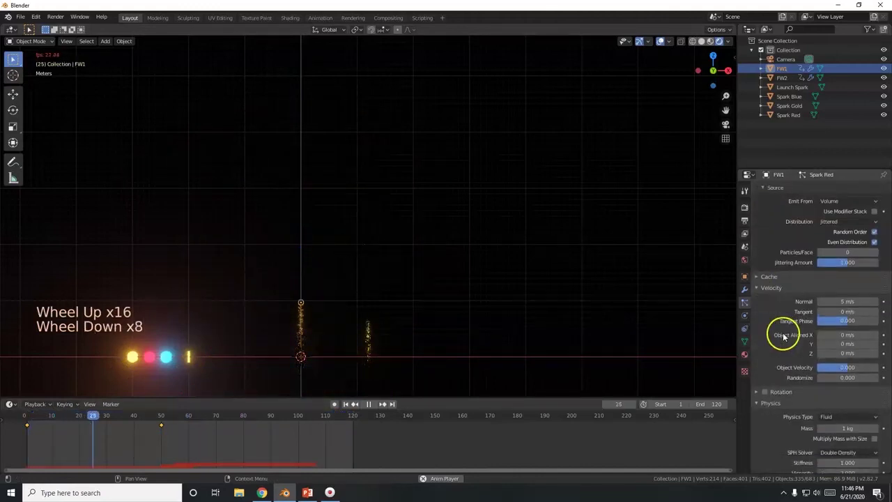
scroll(775, 356, down, 2)
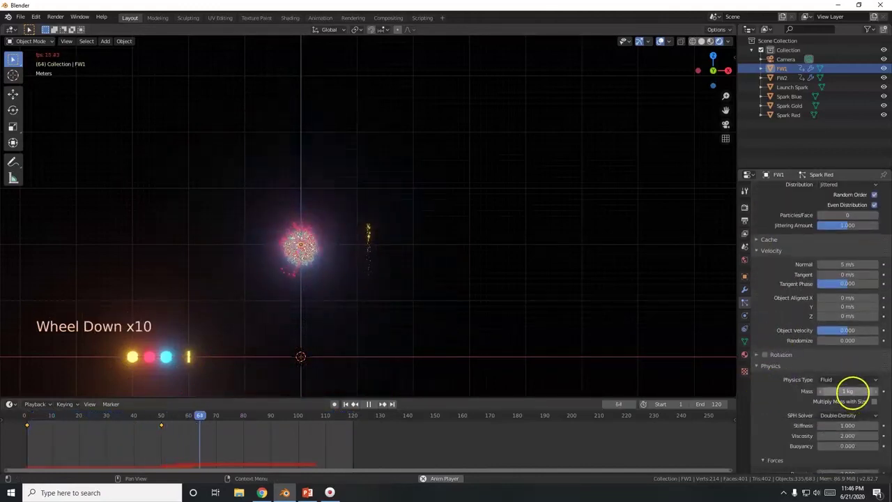
click(850, 389)
text(50)
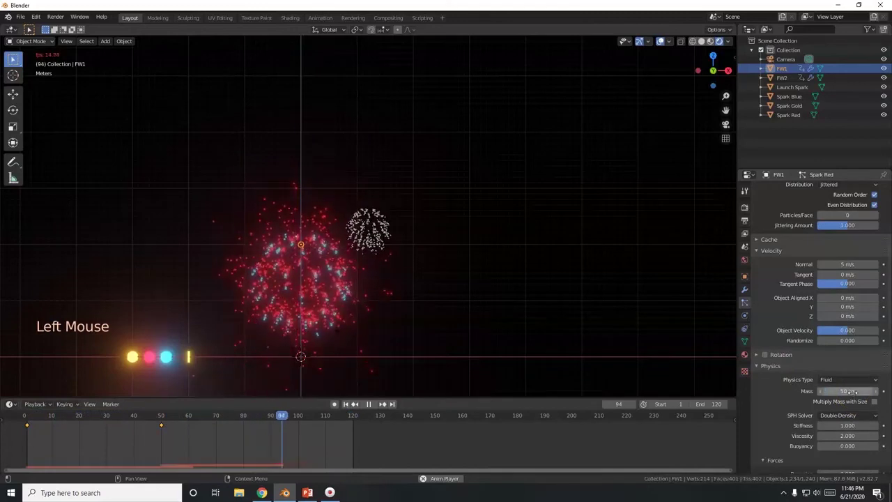
click(299, 242)
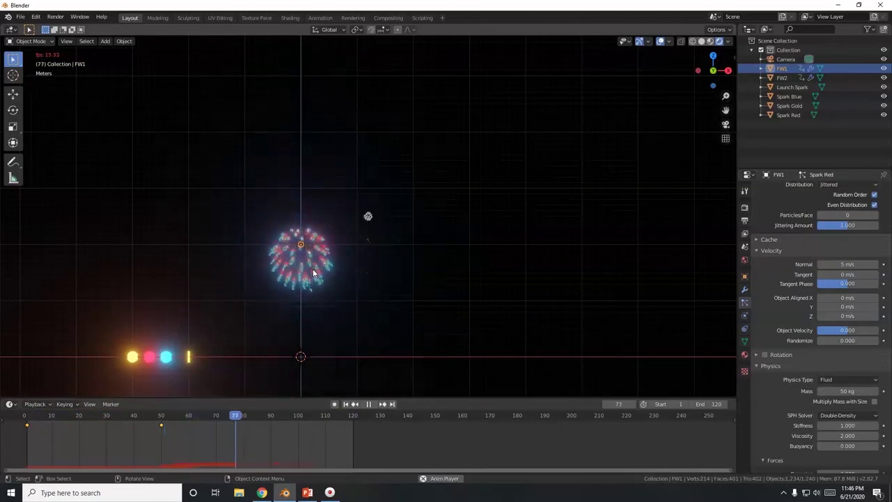
Step: Set the physics type of FW1's Spark Blue particle system to Fluid with a mass of 50 kg
scroll(788, 354, up, 15)
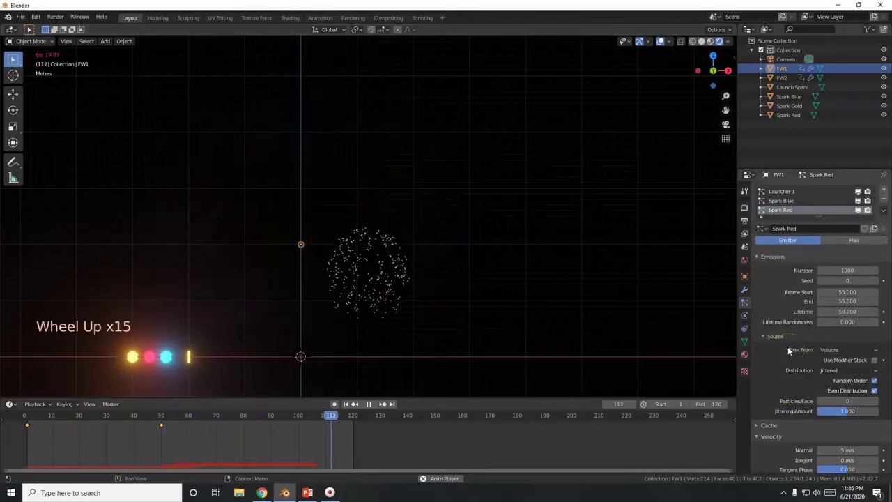
click(780, 200)
scroll(810, 372, down, 12)
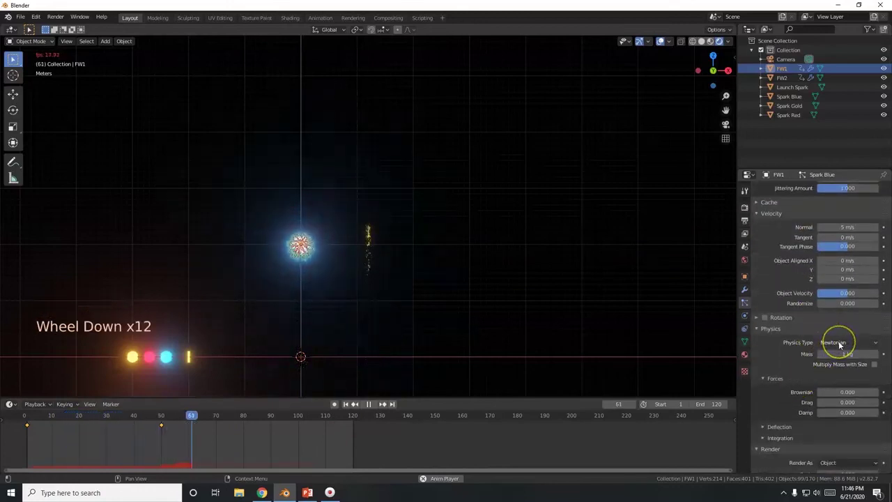
click(840, 342)
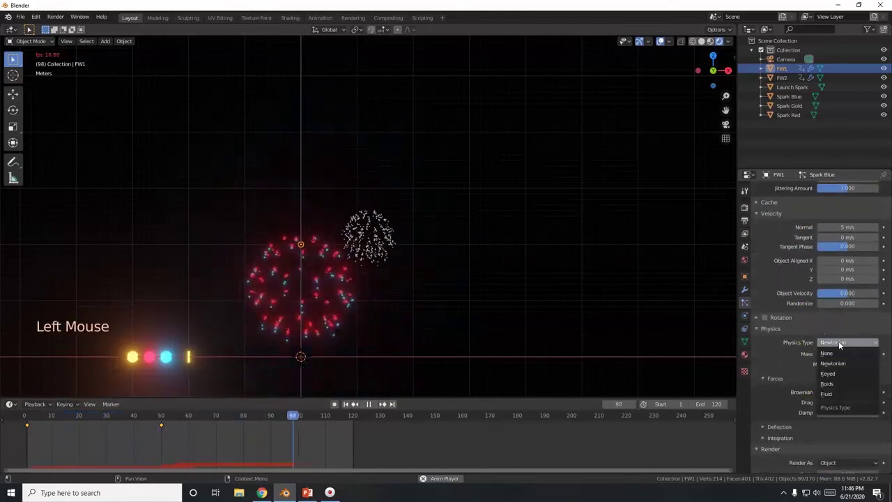
click(833, 392)
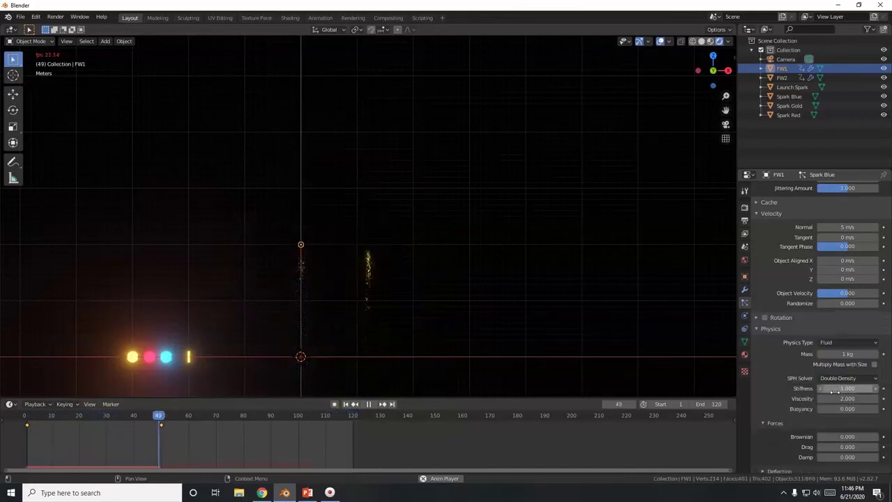
drag(834, 390, 847, 353)
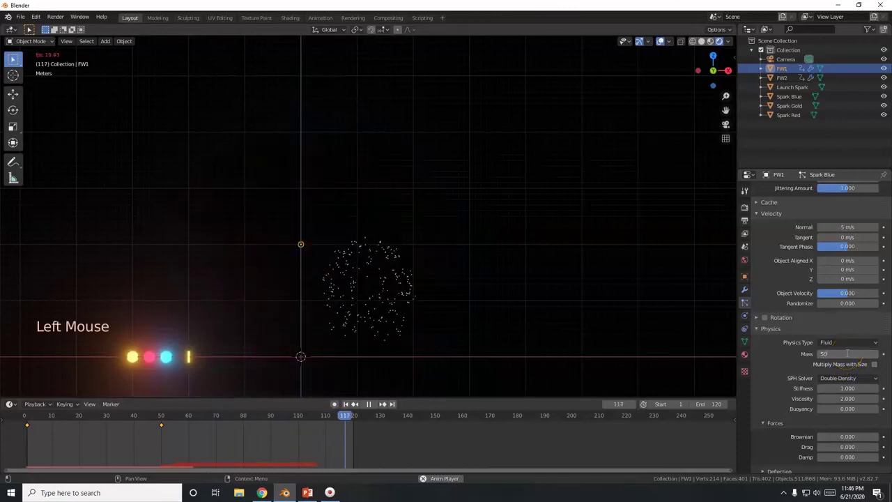
Step: Check the physics and render instructions on slide 25 in PowerPoint, and examine the playing bursts from several views in Blender
key(alt+Tab)
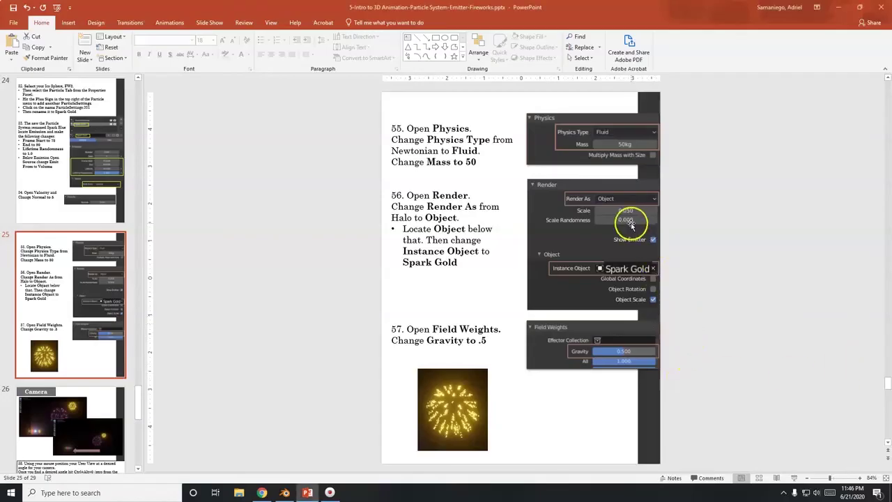
key(alt+Tab)
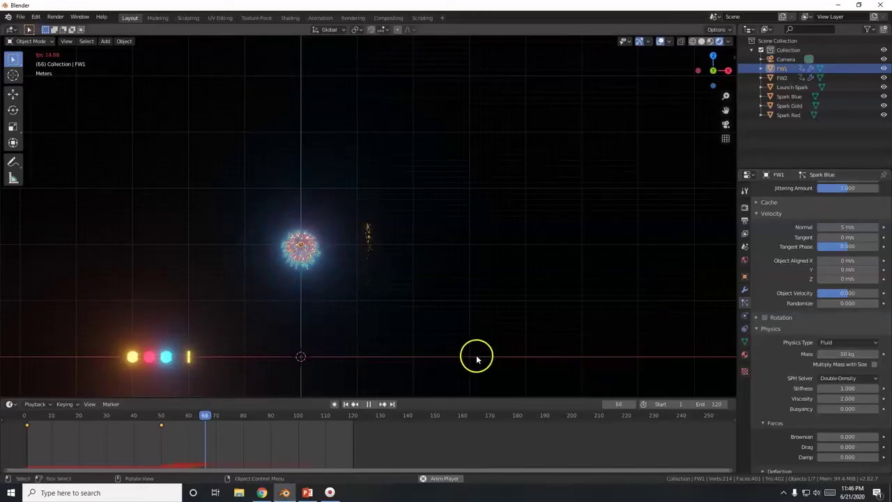
scroll(331, 329, up, 2)
scroll(333, 327, up, 1)
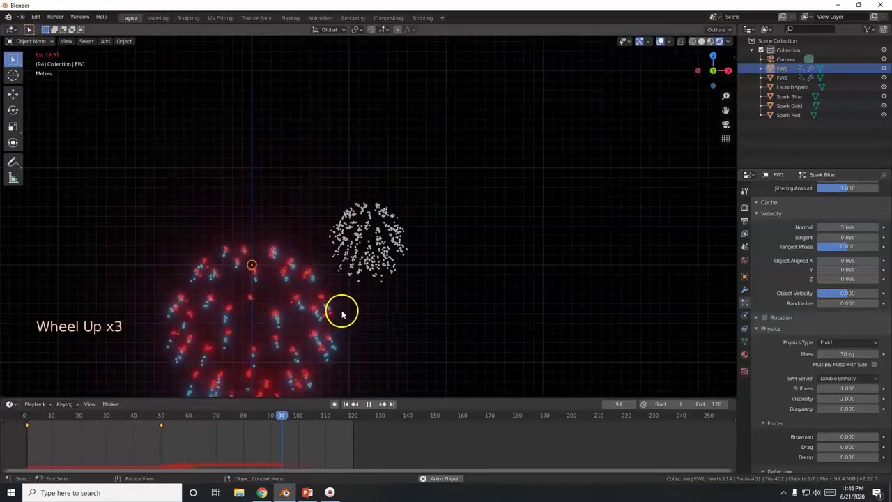
scroll(383, 319, down, 3)
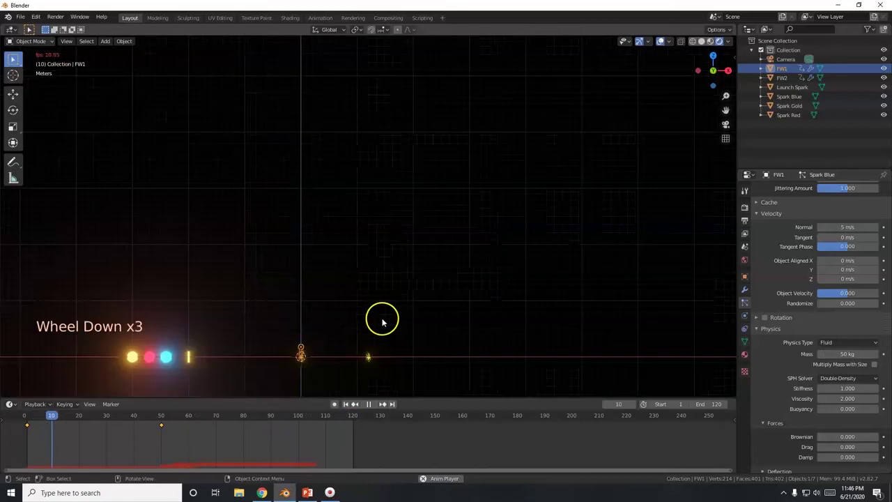
scroll(316, 307, up, 1)
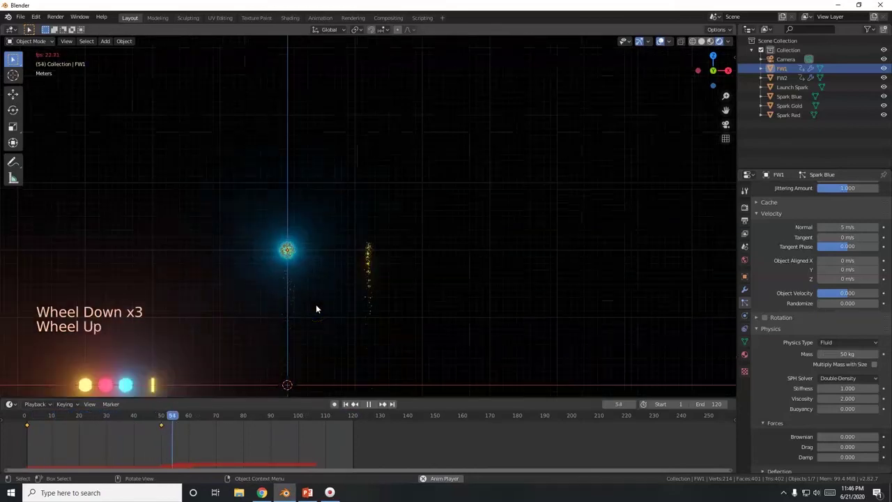
middle_drag(404, 332, 380, 303)
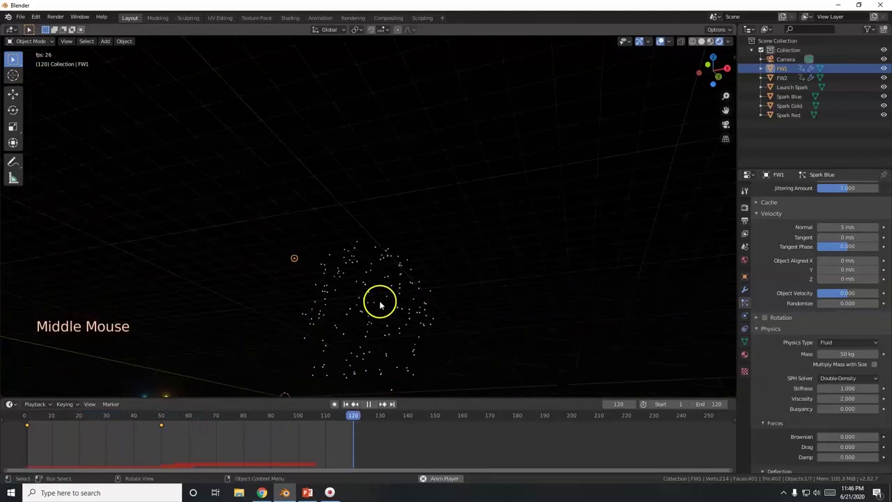
Step: Select FW2 and set the mass of its Spark Gold particles to 50 kg
click(369, 338)
scroll(509, 316, down, 2)
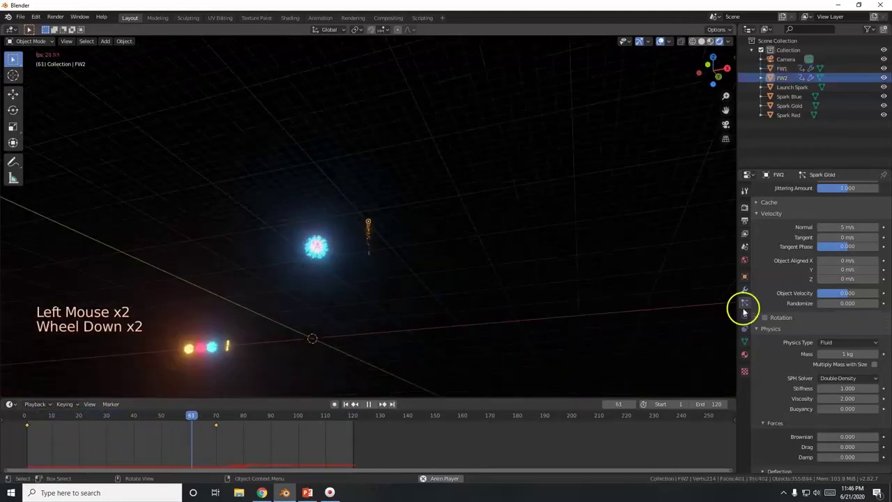
scroll(759, 268, up, 20)
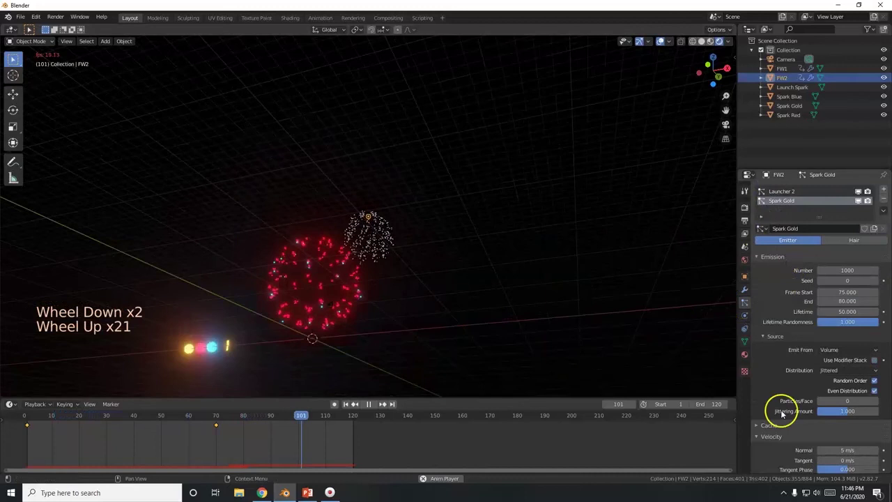
scroll(782, 411, down, 11)
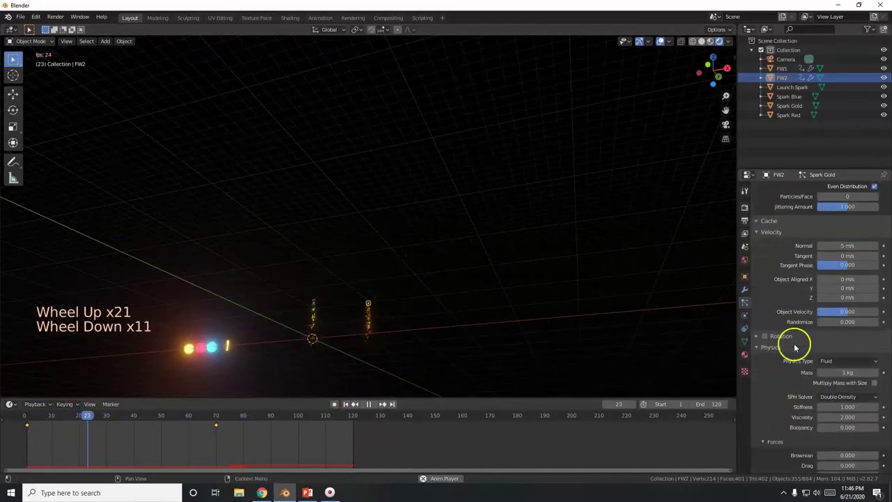
click(854, 371)
text(50)
key(Return)
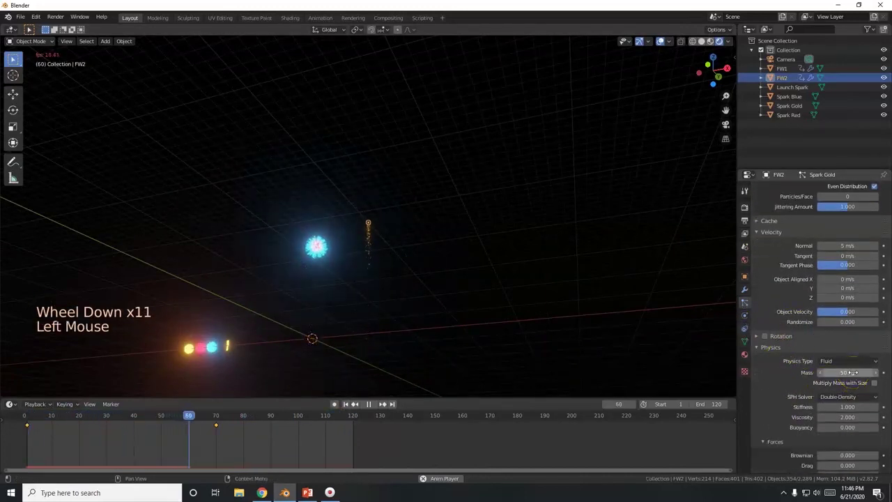
Step: In front view, try Spark Gold masses of 1000 kg and 0 kg to compare the burst
scroll(413, 195, down, 1)
key(KP_1)
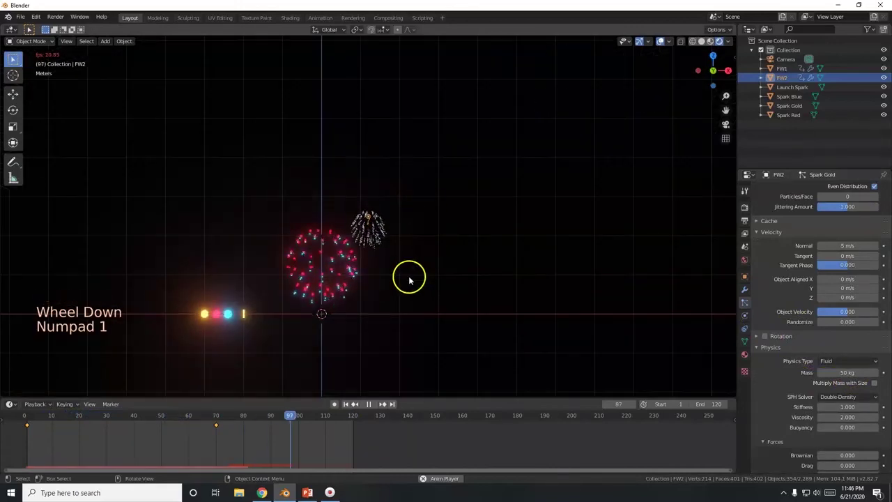
scroll(409, 275, up, 2)
click(852, 371)
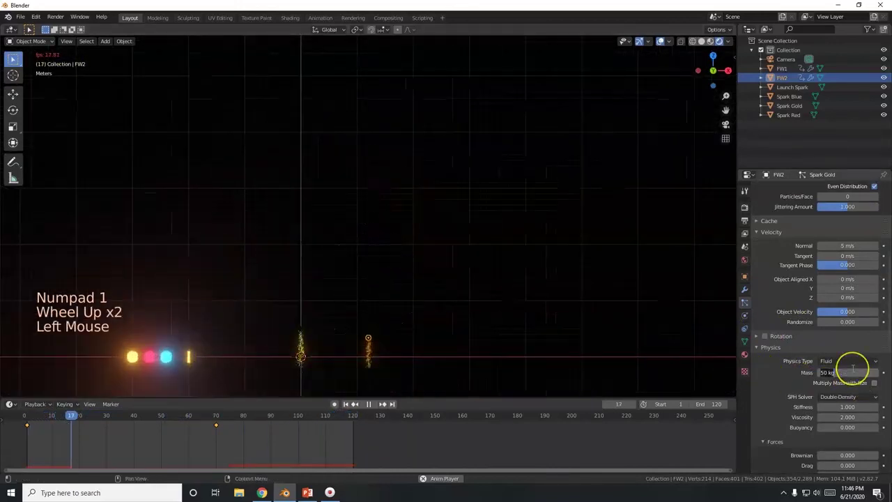
text(1000)
key(Return)
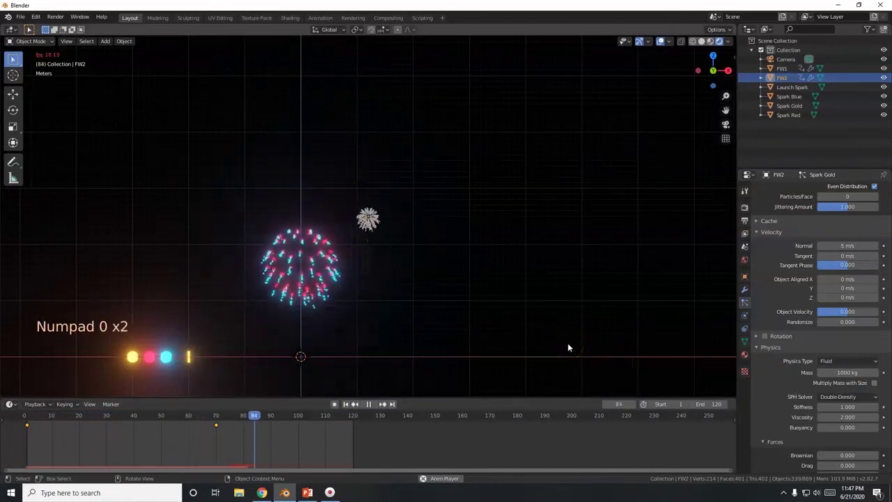
click(845, 372)
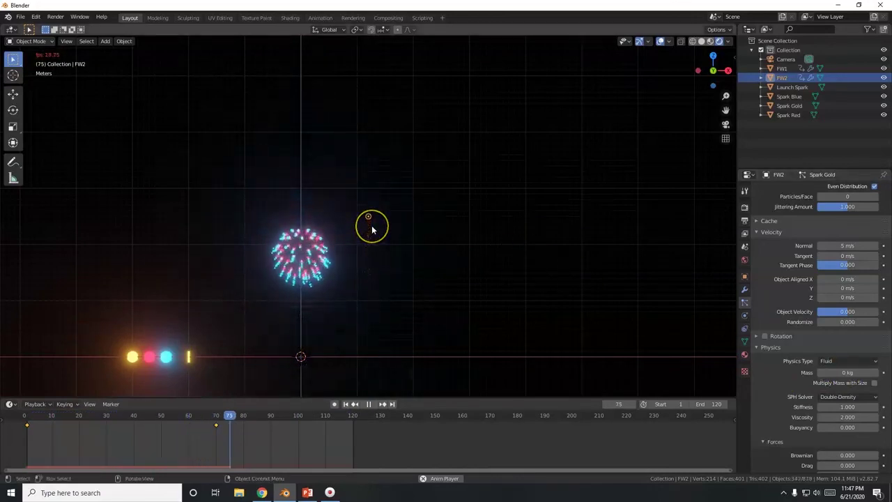
Step: Return Spark Gold's particle mass to 50 kg
click(851, 372)
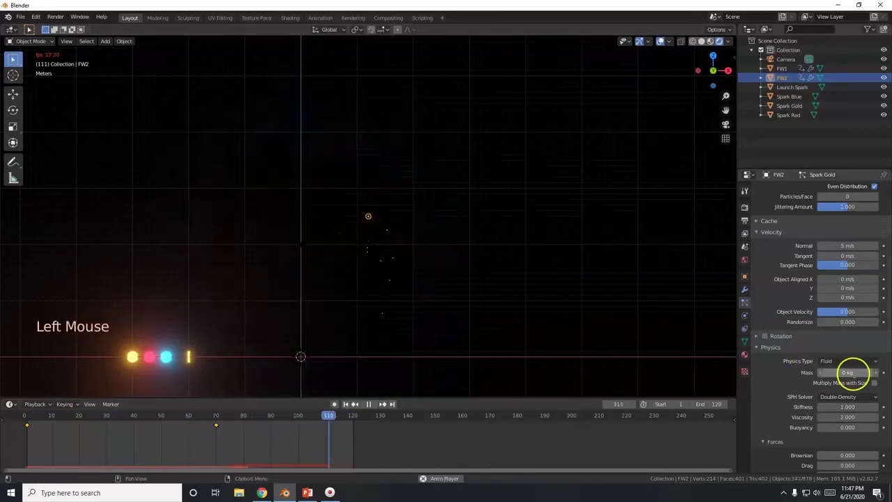
text(50)
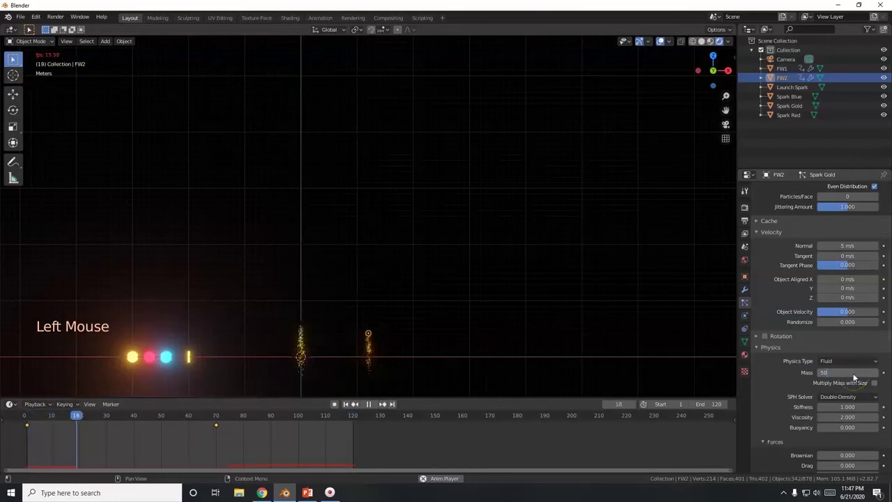
scroll(777, 388, down, 7)
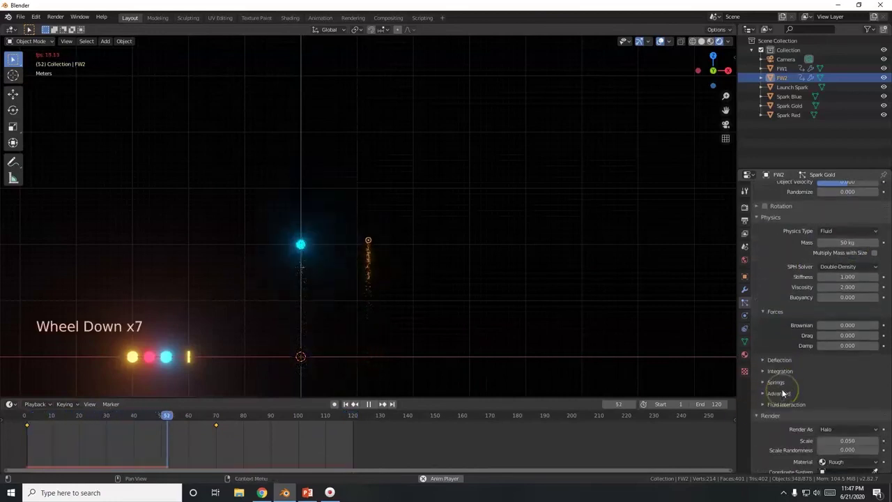
scroll(782, 389, down, 2)
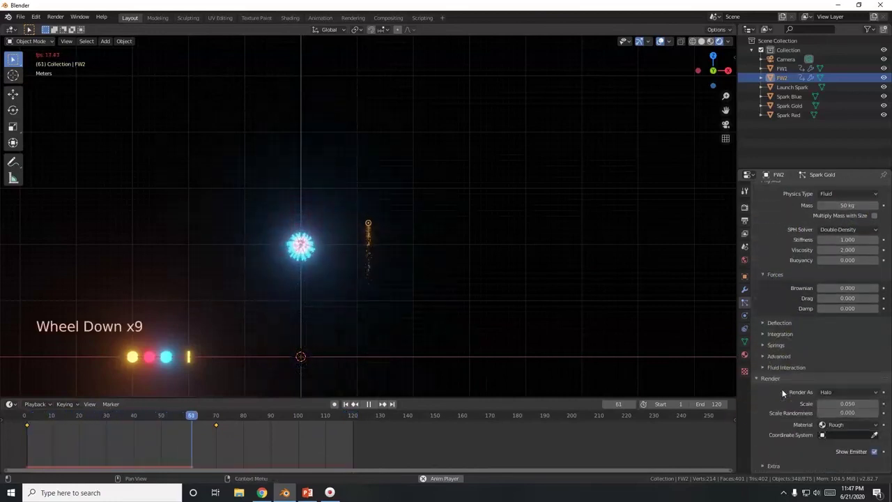
Step: Render FW2's Spark Gold particles as objects, using Spark Gold as the instance object, and check the gold burst with FW2 reselected
click(852, 394)
click(834, 448)
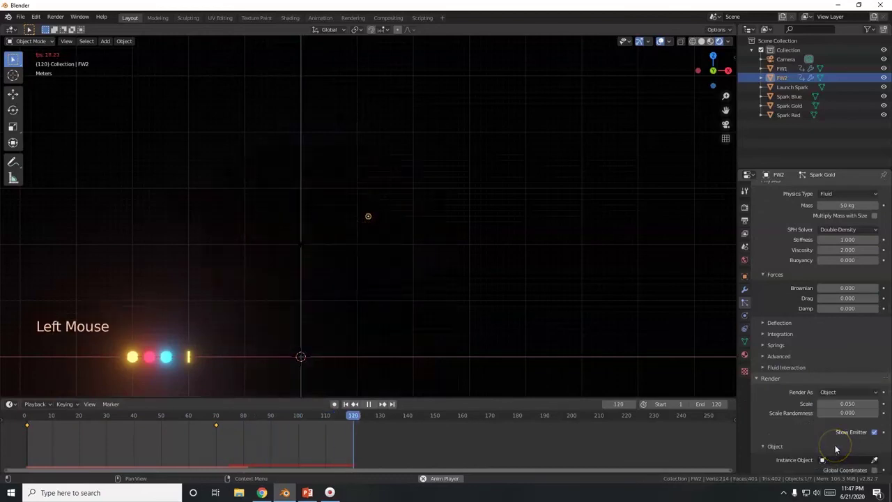
scroll(835, 446, down, 2)
click(840, 422)
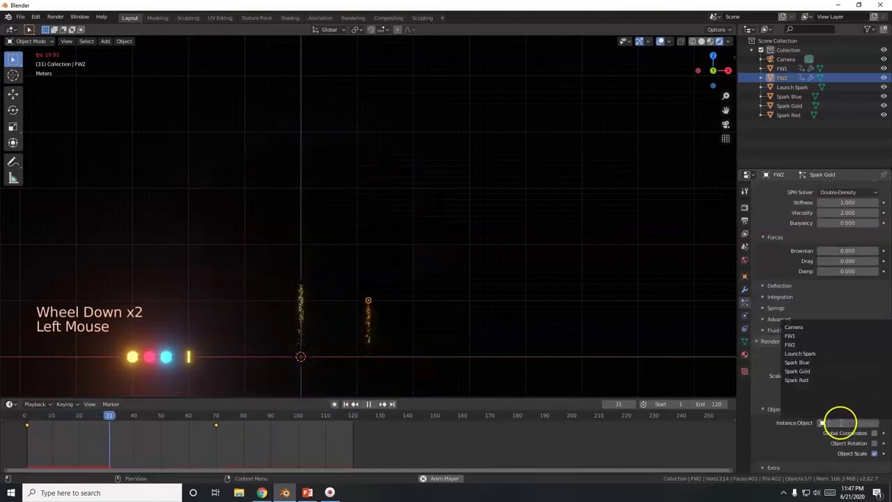
click(816, 371)
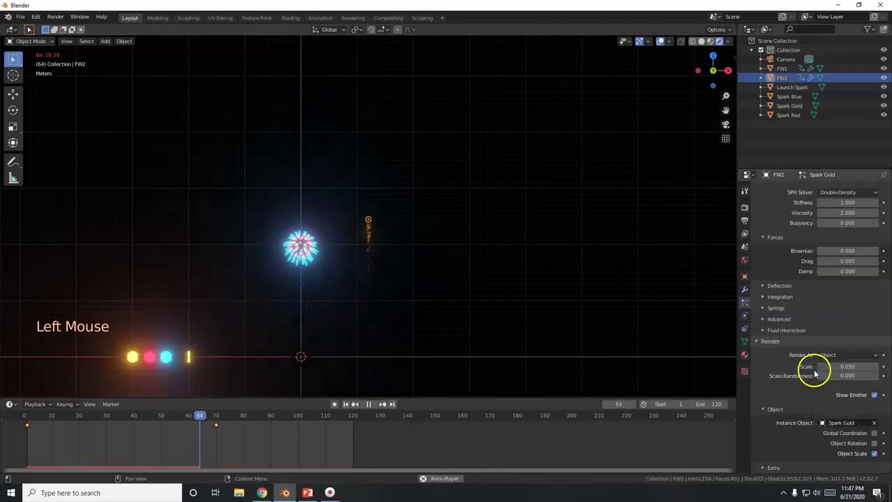
click(503, 291)
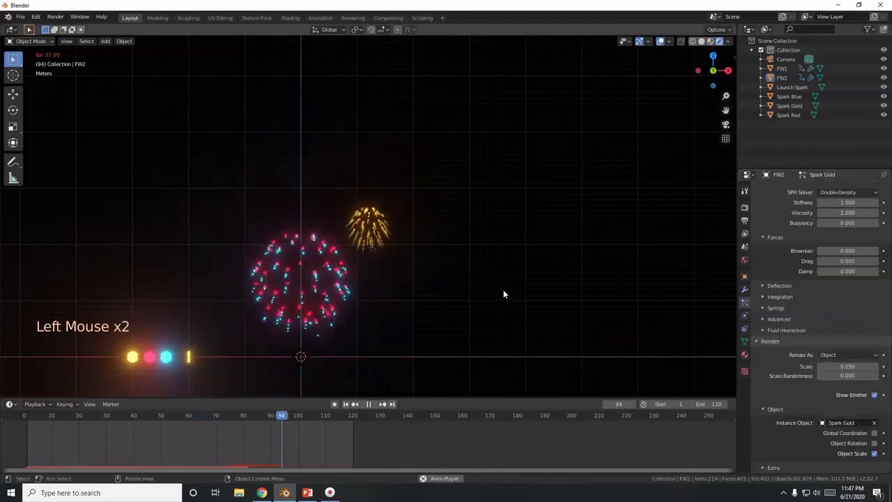
click(367, 214)
click(369, 322)
Step: Try Spark Gold emission end frames of 90 and 85, and return the end frame to 80
scroll(398, 288, up, 3)
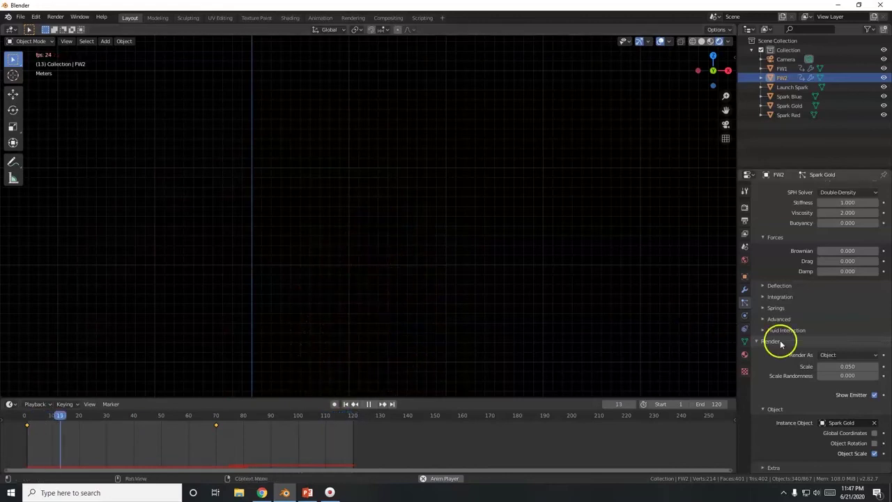
scroll(774, 355, up, 20)
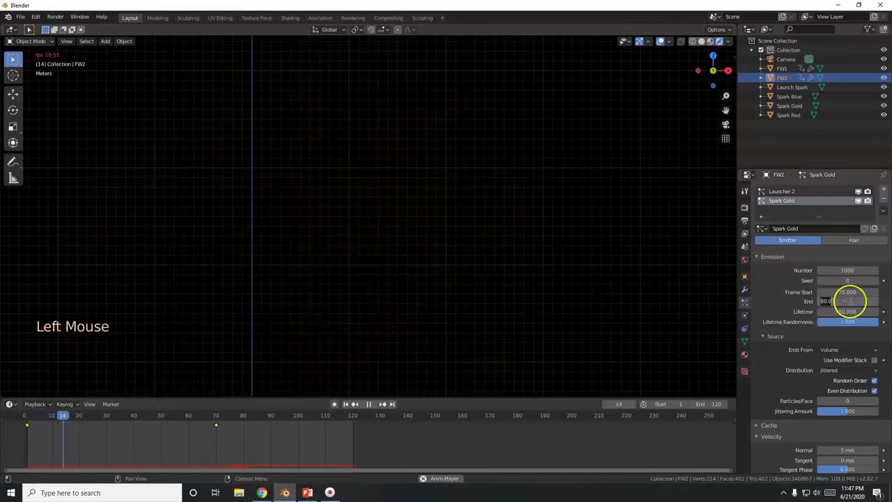
key(Return)
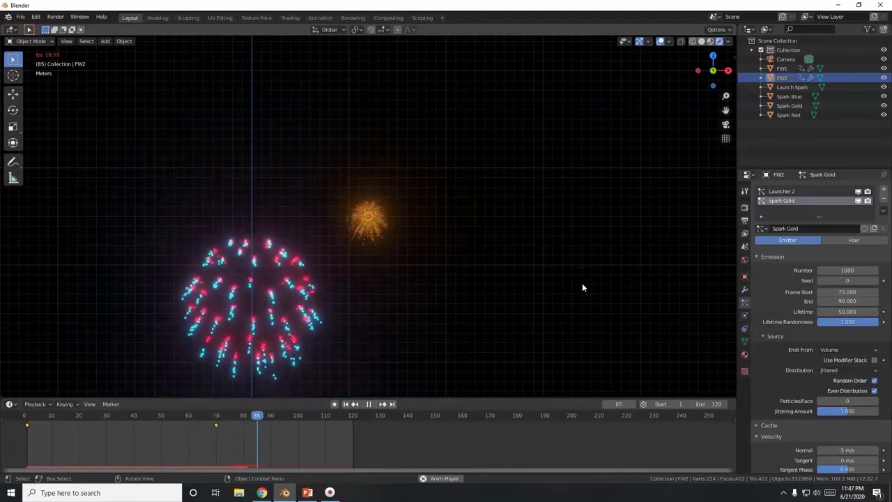
click(370, 277)
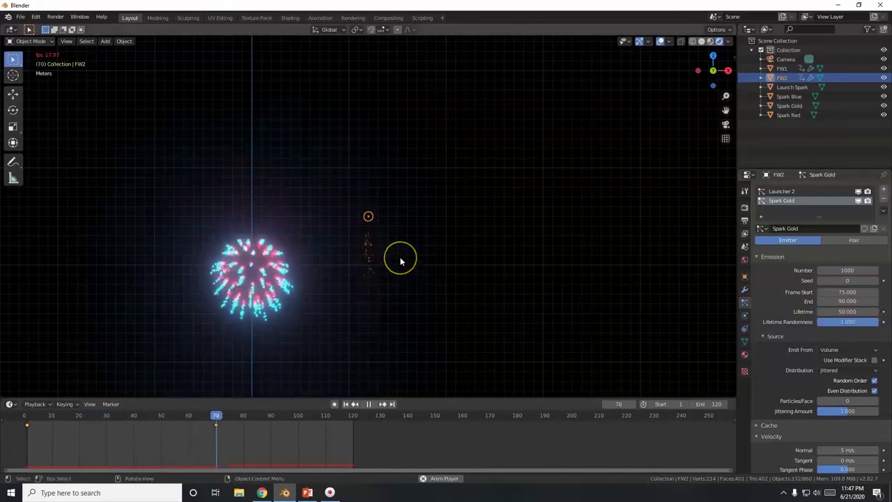
click(848, 301)
text(85)
key(Return)
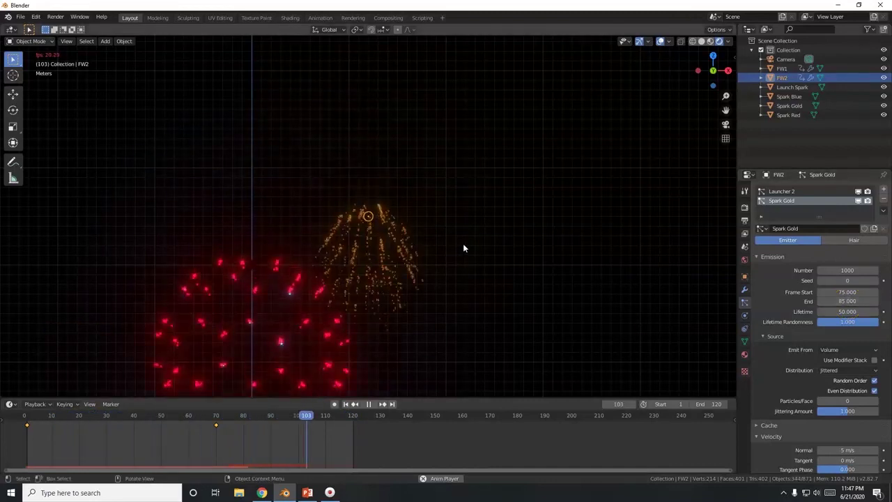
click(843, 301)
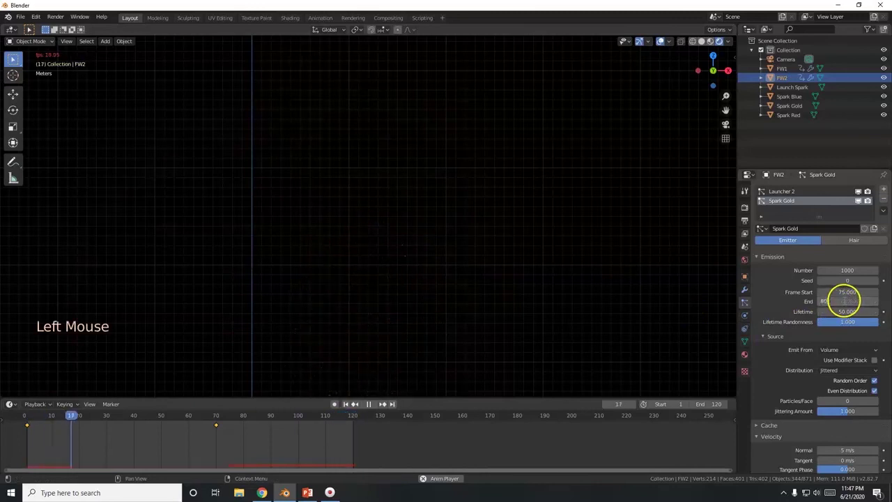
drag(845, 301, 823, 298)
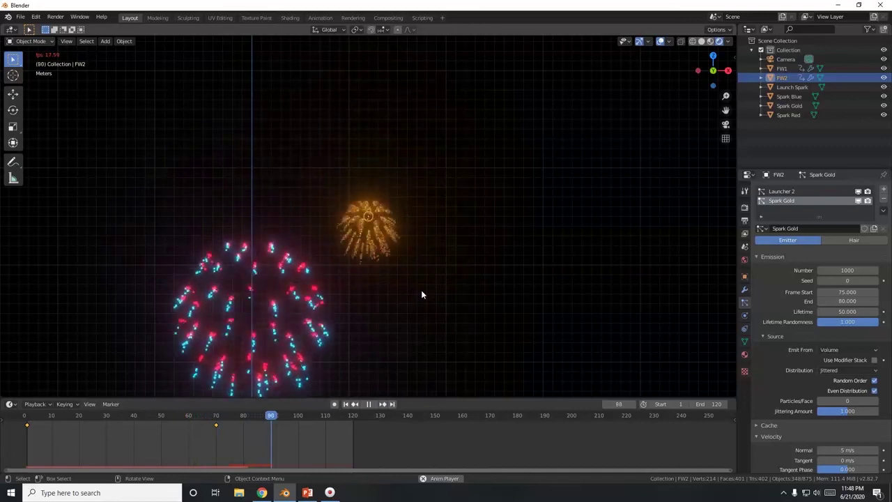
Step: Set the gravity field weight of FW2's Spark Gold particles to 0.5 and check the burst
scroll(792, 398, down, 17)
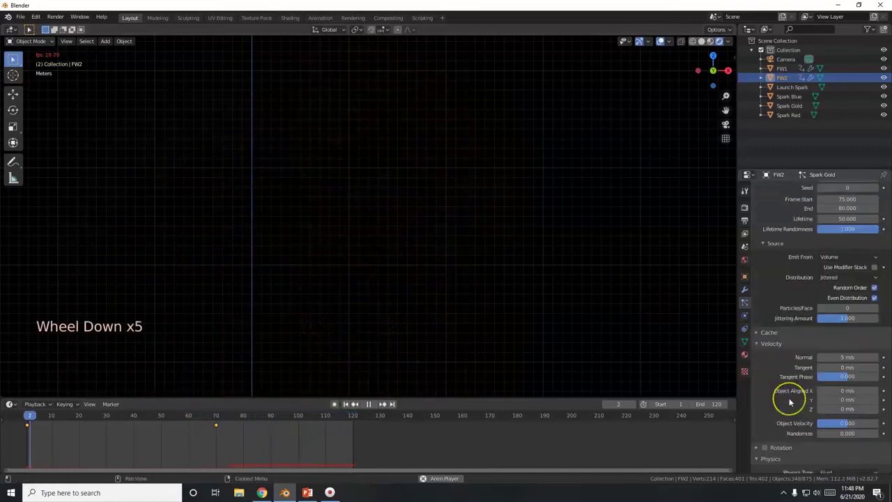
scroll(789, 398, down, 15)
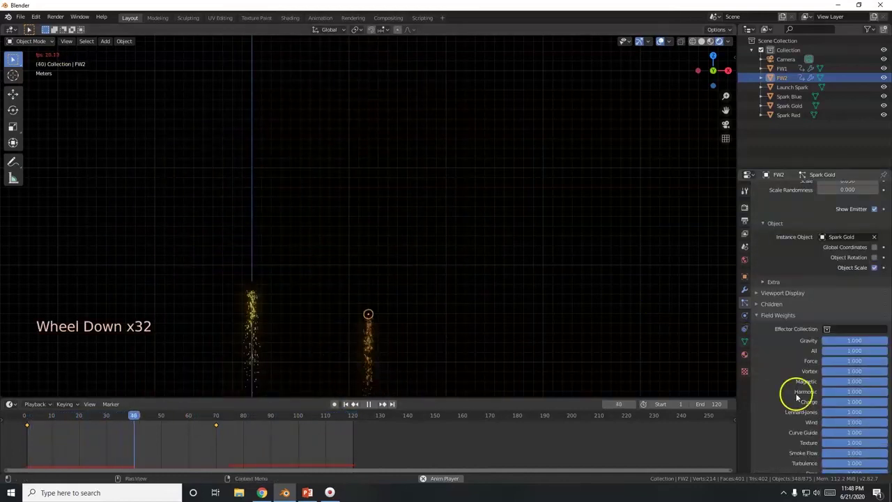
click(847, 340)
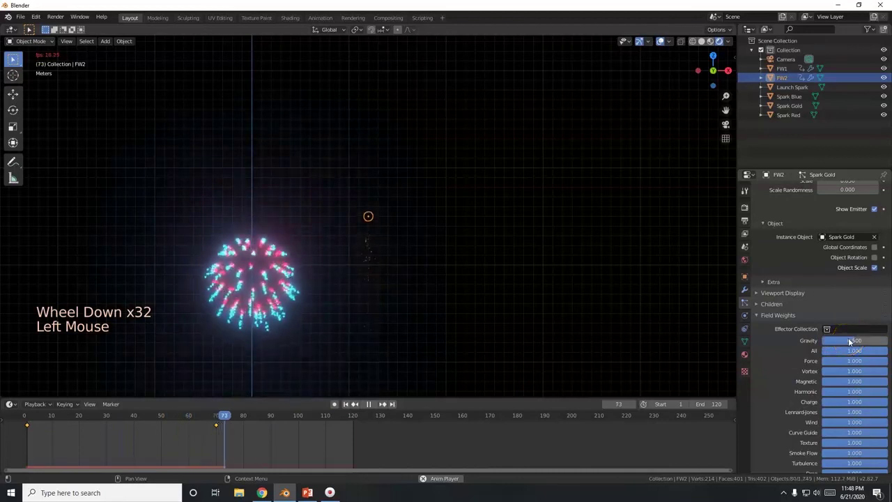
text(0.5)
key(Return)
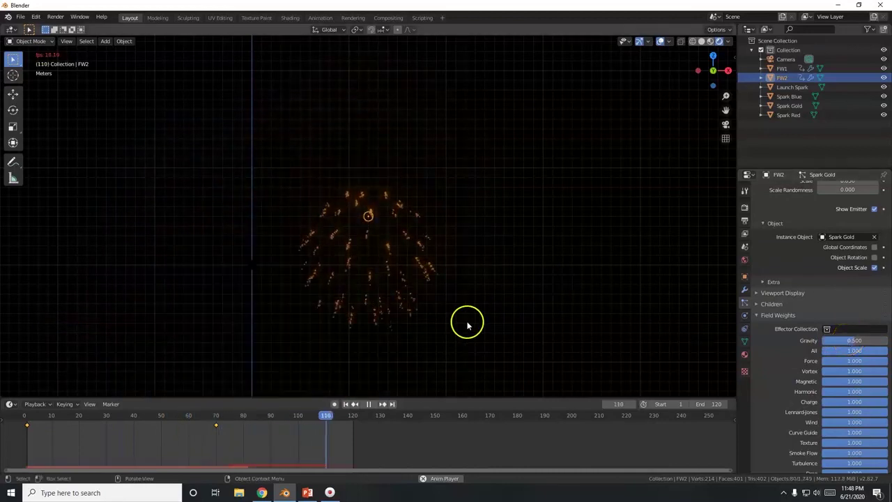
scroll(460, 327, down, 3)
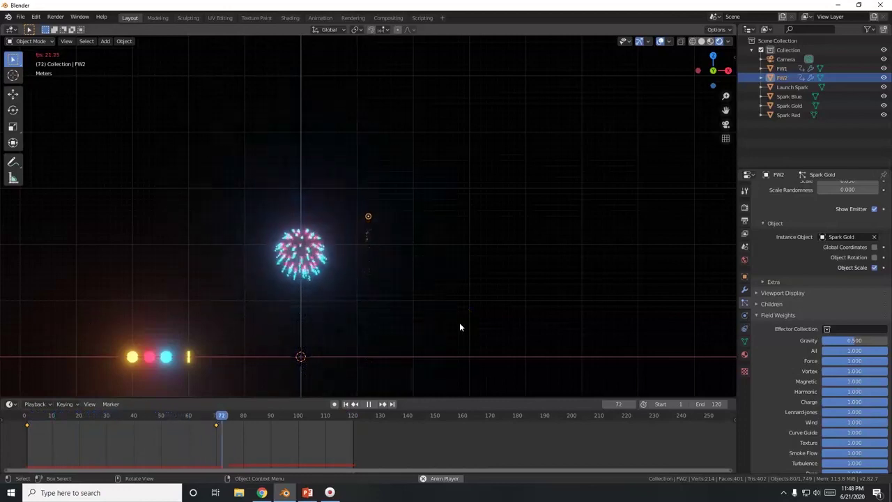
scroll(459, 326, up, 3)
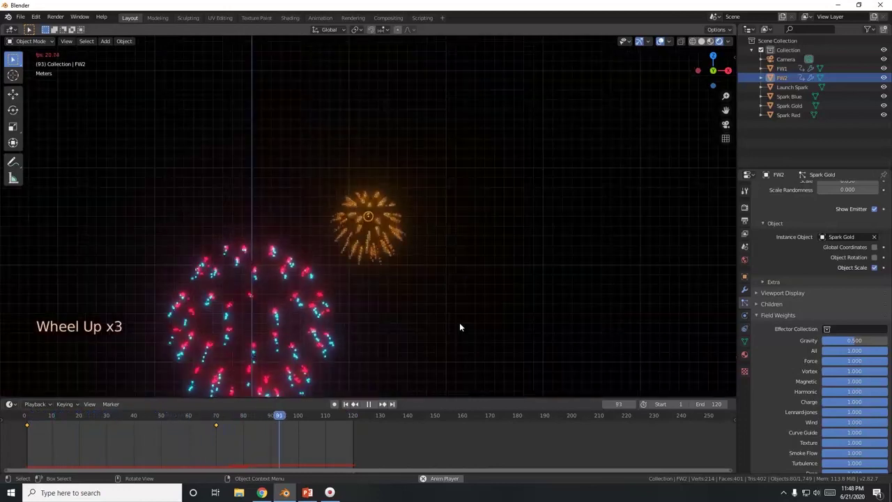
Step: Set up a low, angled perspective view showing both fireworks and align the camera to that view
click(744, 207)
scroll(474, 348, down, 4)
middle_drag(420, 338, 362, 314)
scroll(413, 327, up, 1)
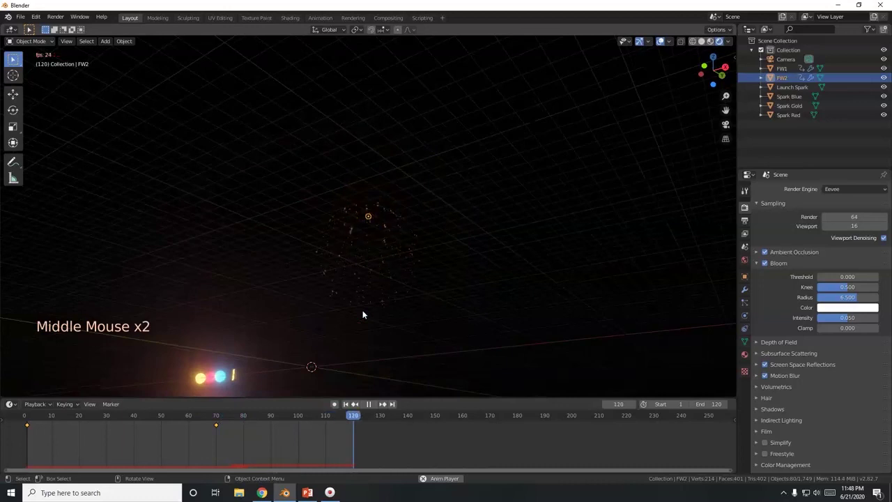
scroll(362, 314, down, 1)
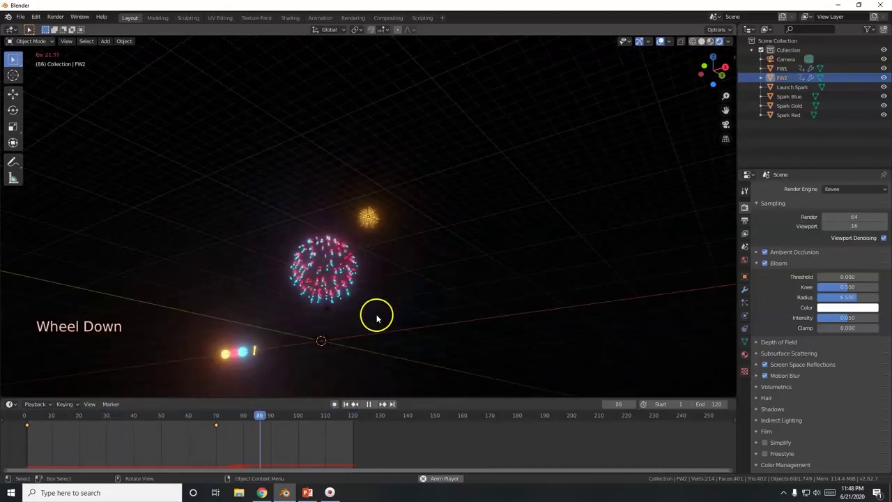
middle_drag(379, 315, 380, 288)
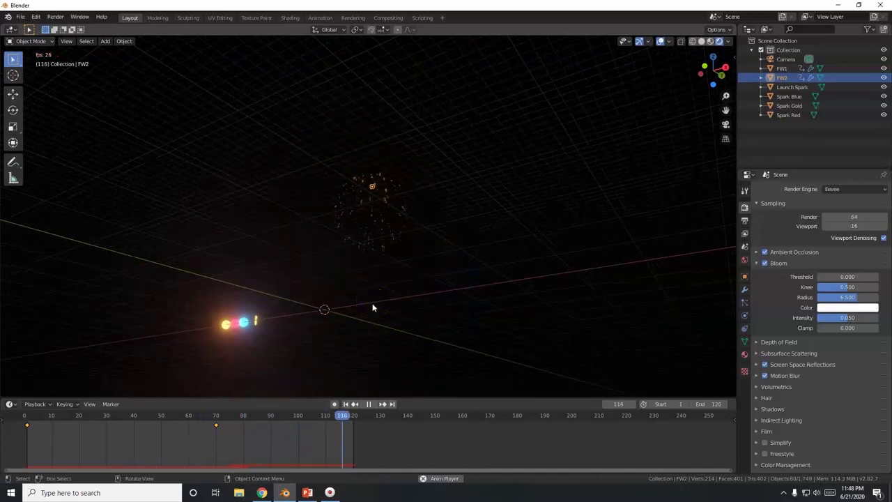
key(ctrl+alt)
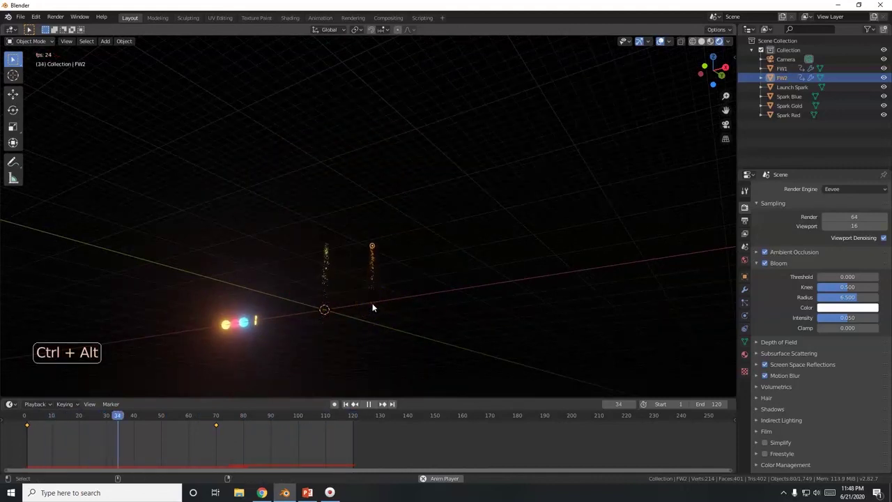
key(ctrl+alt+KP_0)
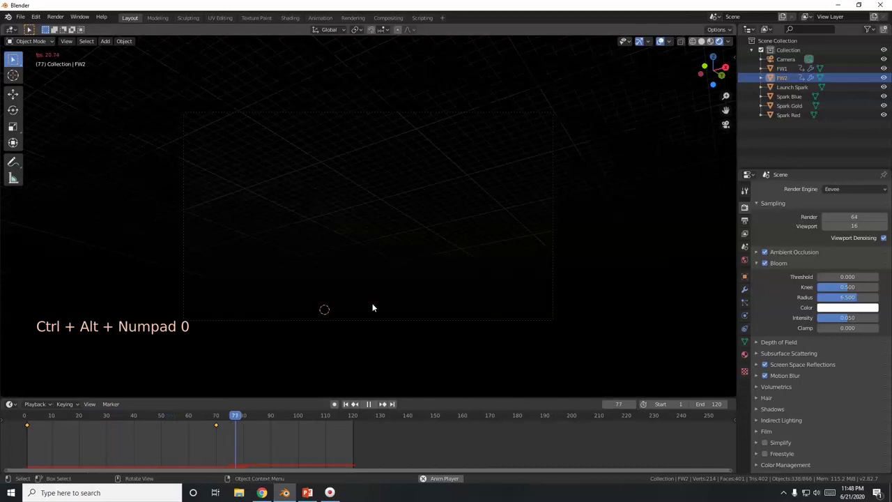
Step: Select the camera and set its lens clip end to 50000 m
click(527, 323)
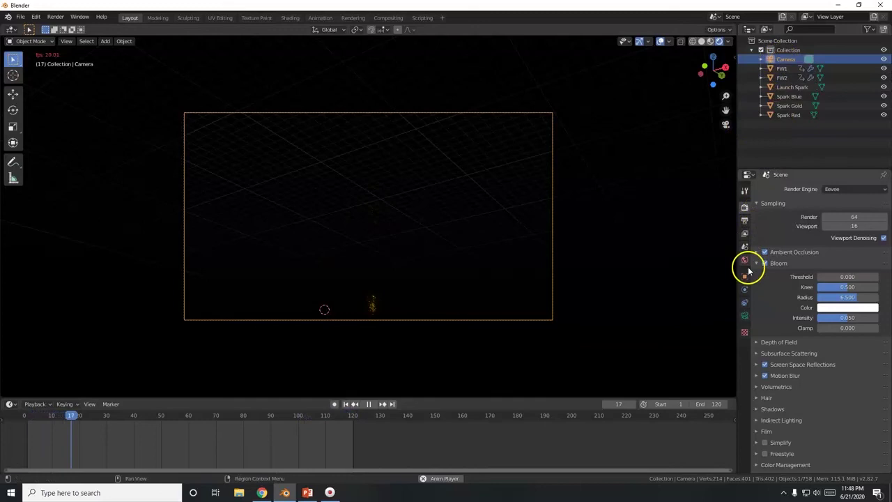
click(744, 317)
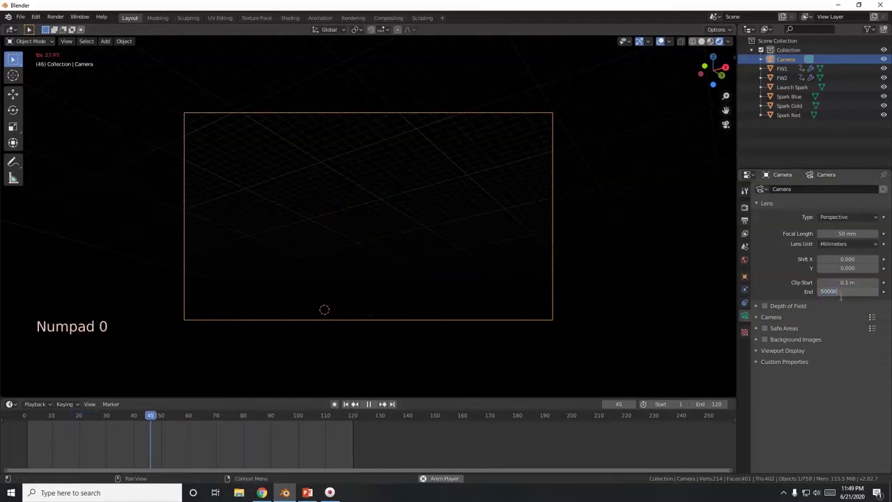
key(Return)
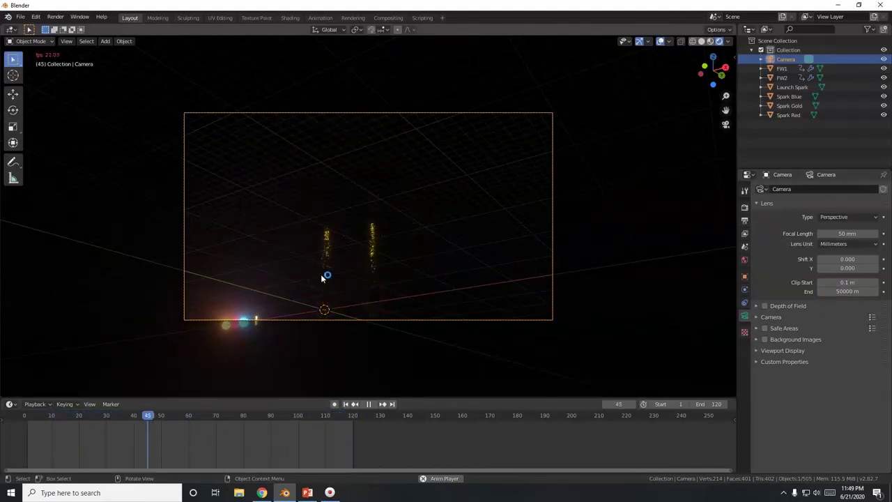
Step: Select Launch Spark, Spark Blue, Spark Red and Spark Gold, and move them about 83 m along negative X, out of the camera frame
middle_drag(246, 322, 286, 351)
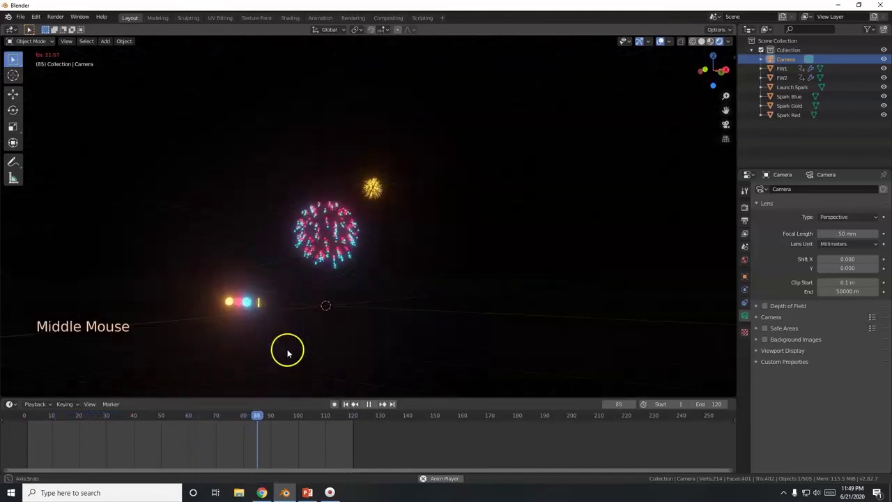
click(257, 300)
shift+click(242, 301)
shift+click(237, 303)
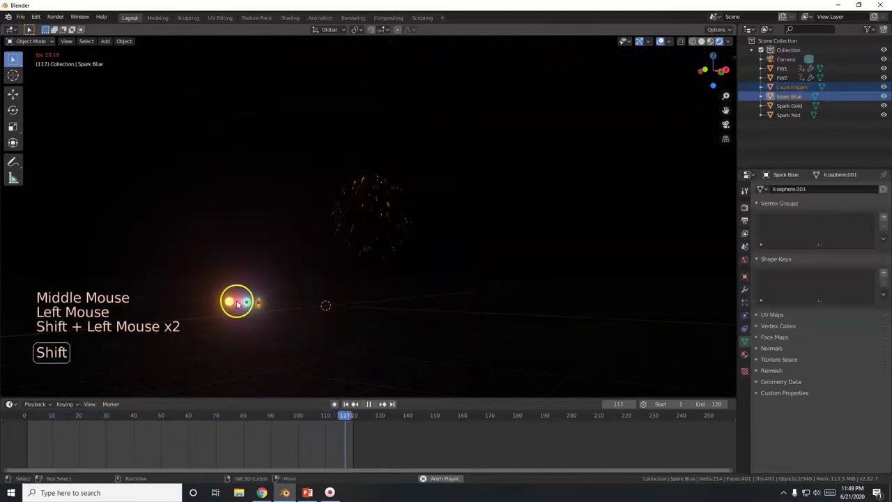
shift+click(237, 302)
shift+click(229, 301)
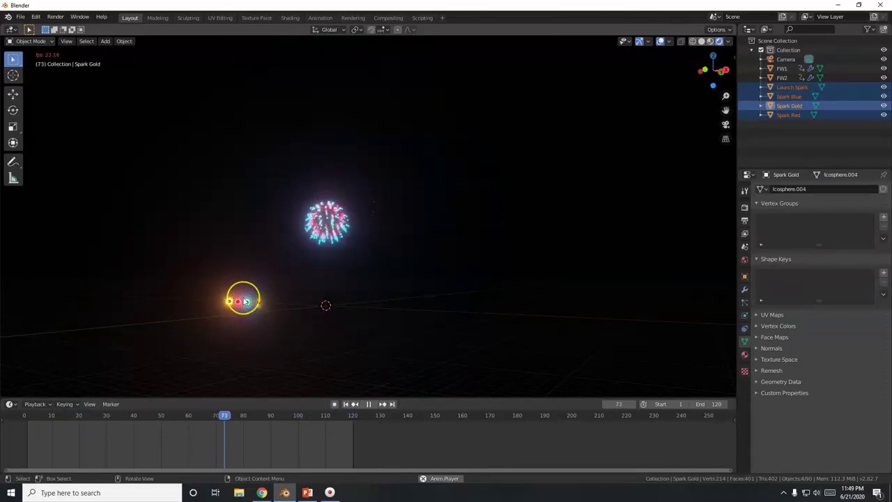
key(KP_0)
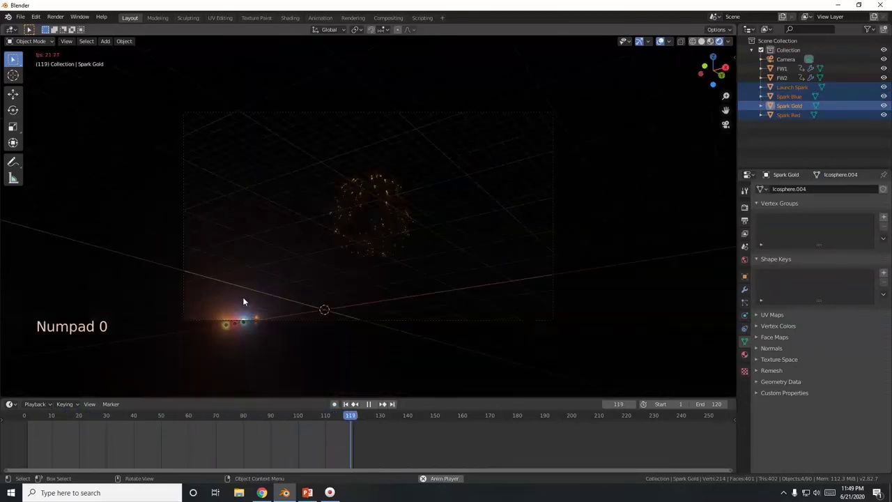
key(g)
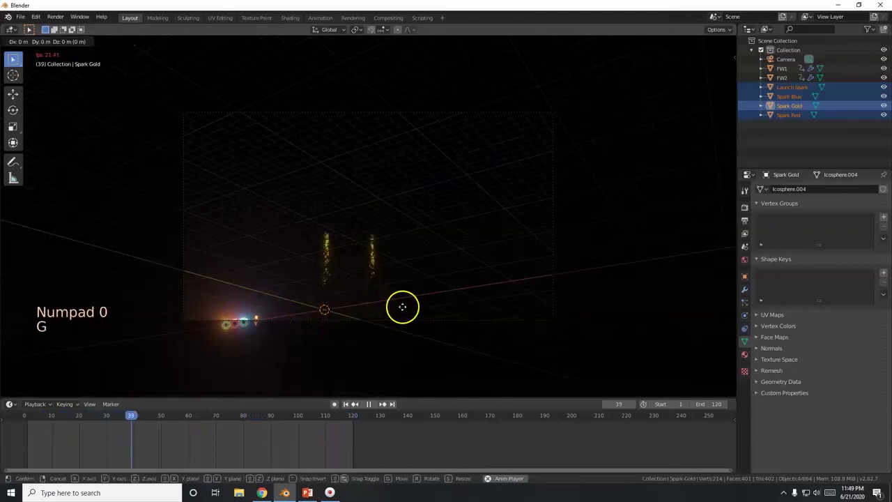
key(x)
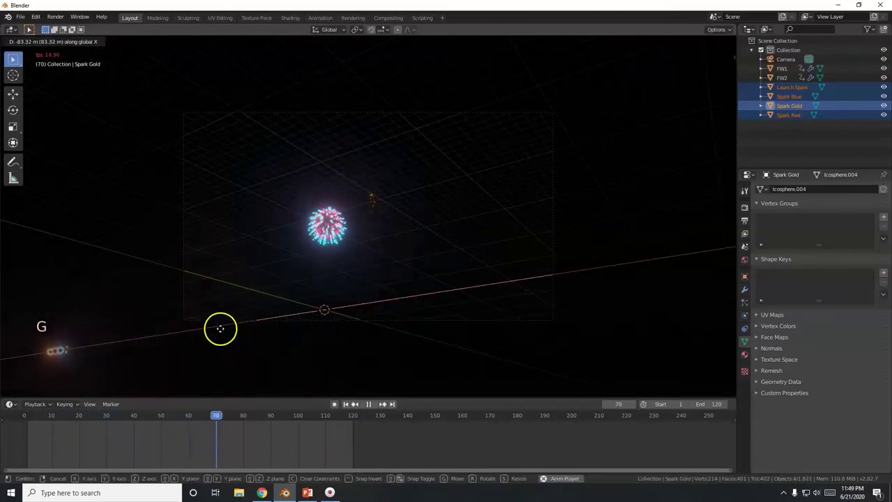
click(220, 328)
key(g)
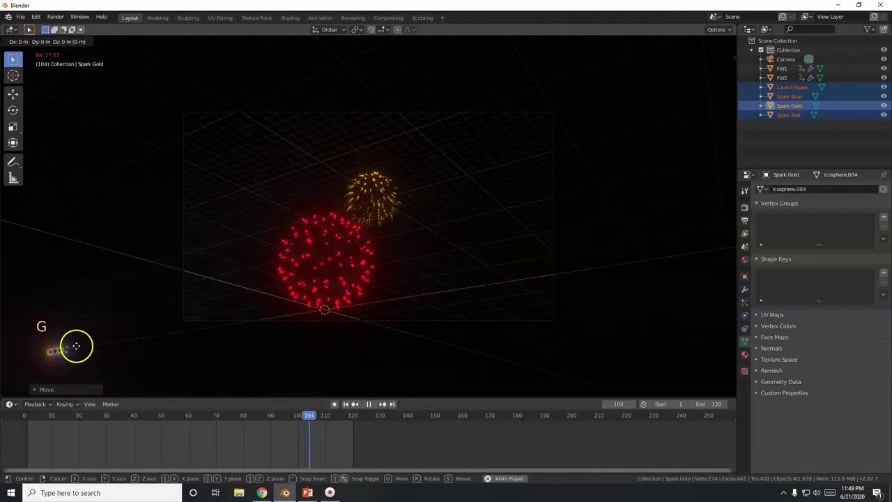
key(x)
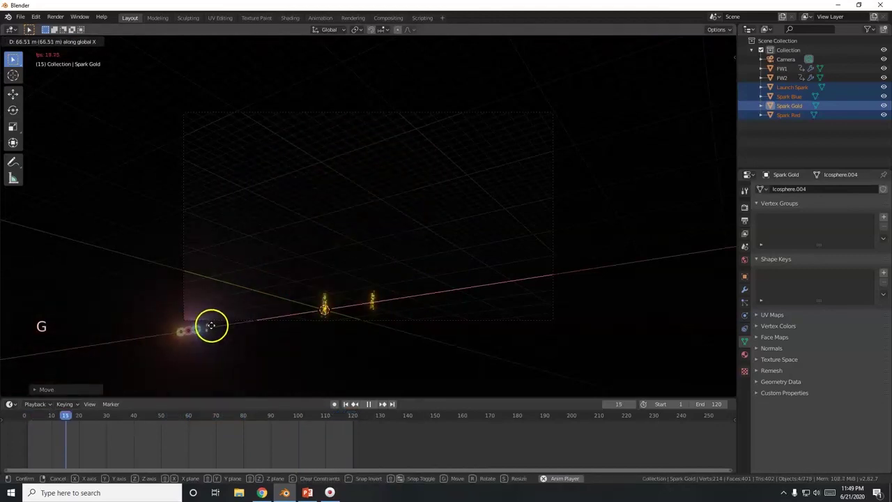
click(70, 345)
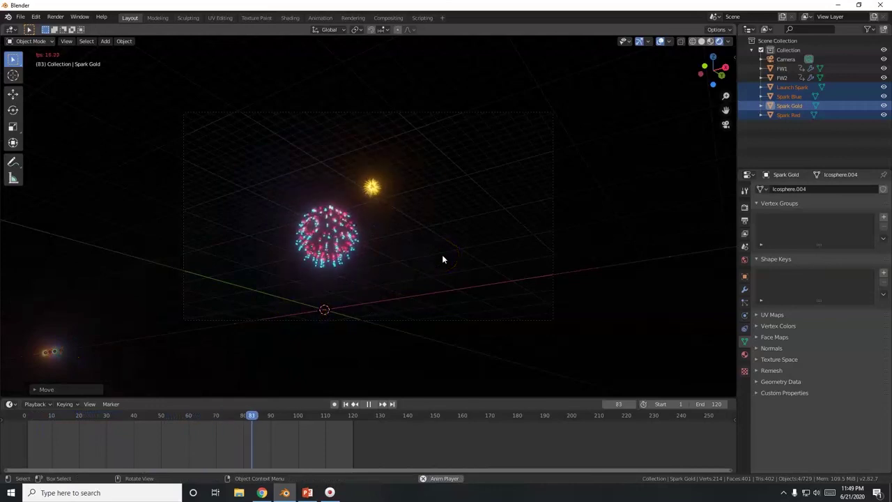
Step: Set the render output format to AVI JPEG and the output file to Fireworks 2020 on the Desktop
click(745, 223)
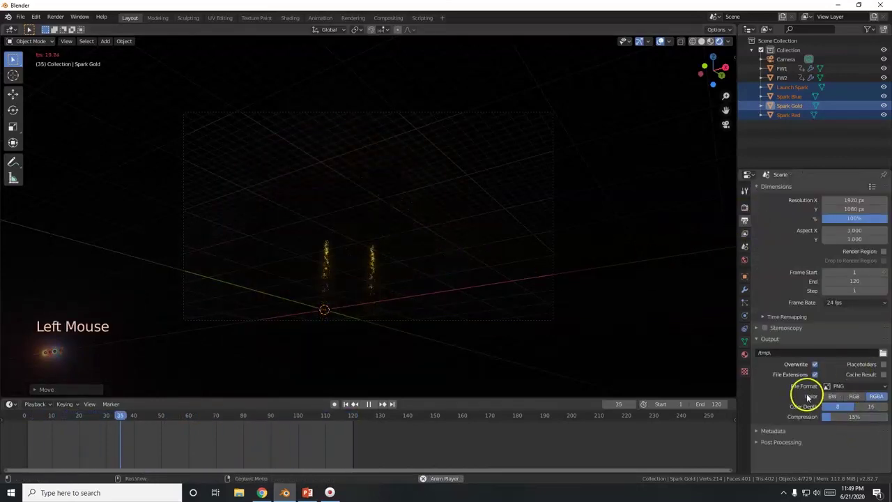
click(840, 387)
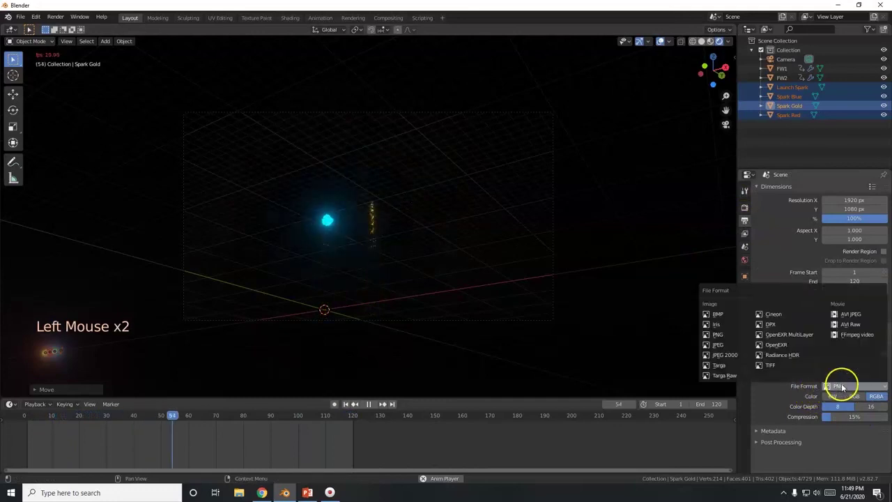
click(856, 316)
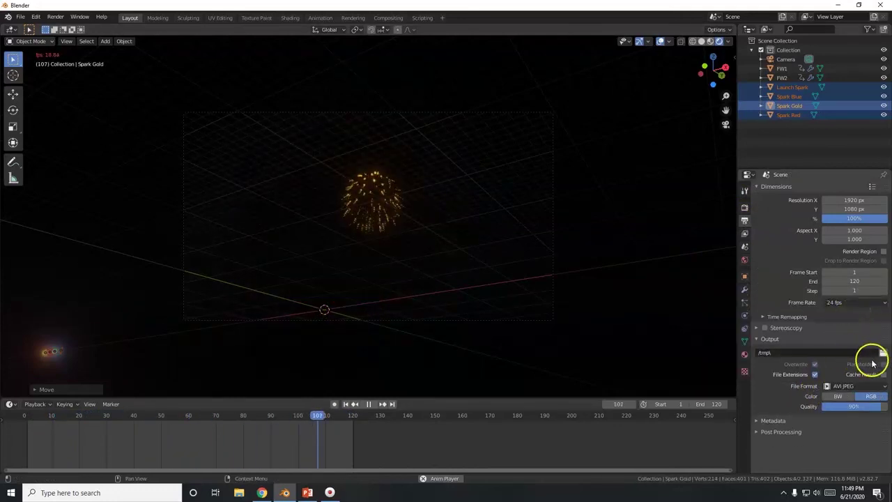
click(883, 354)
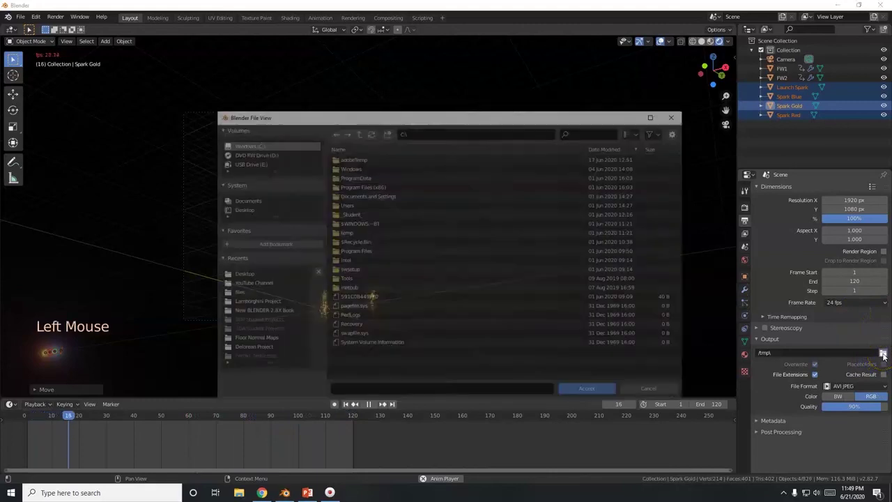
click(240, 274)
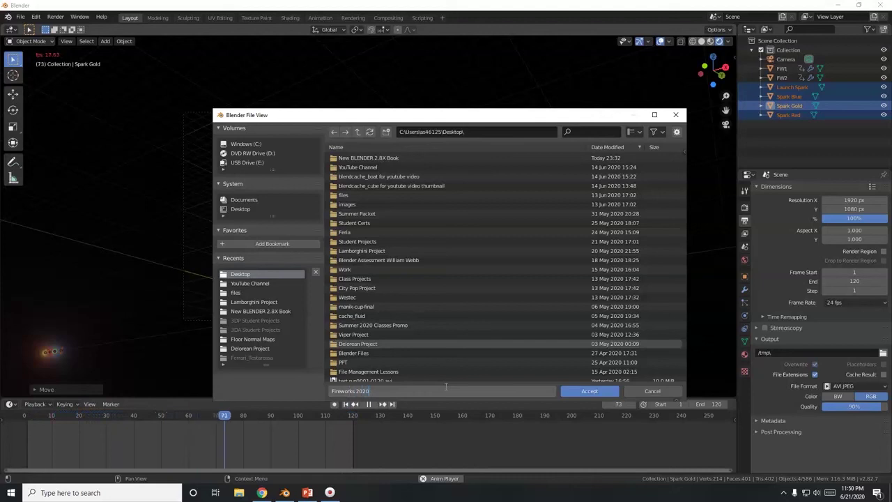
click(589, 391)
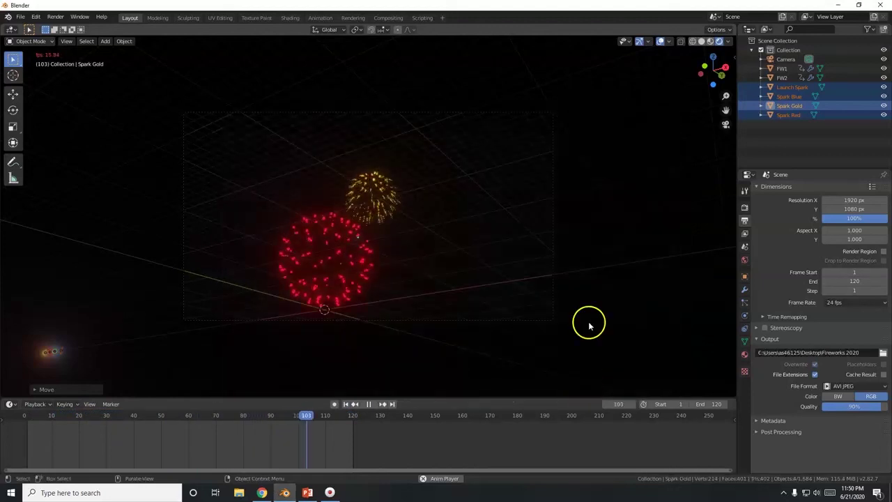
Step: Start rendering the fireworks animation
key(alt+F12)
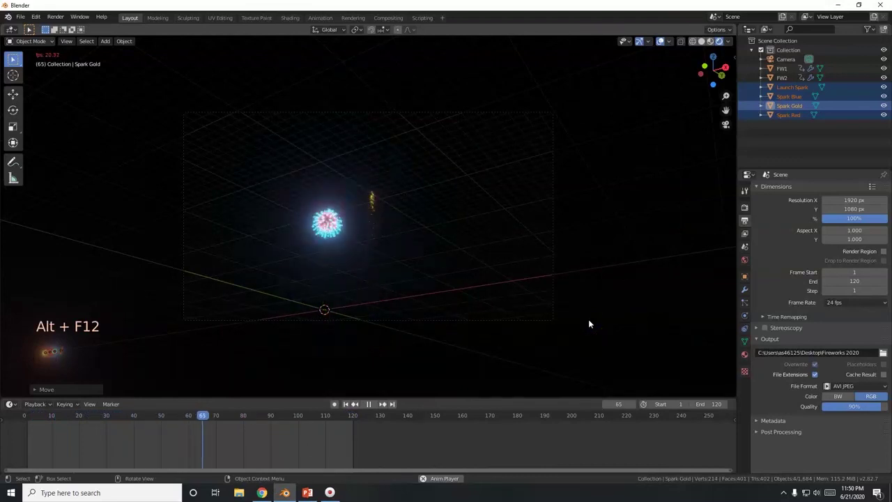
key(ctrl)
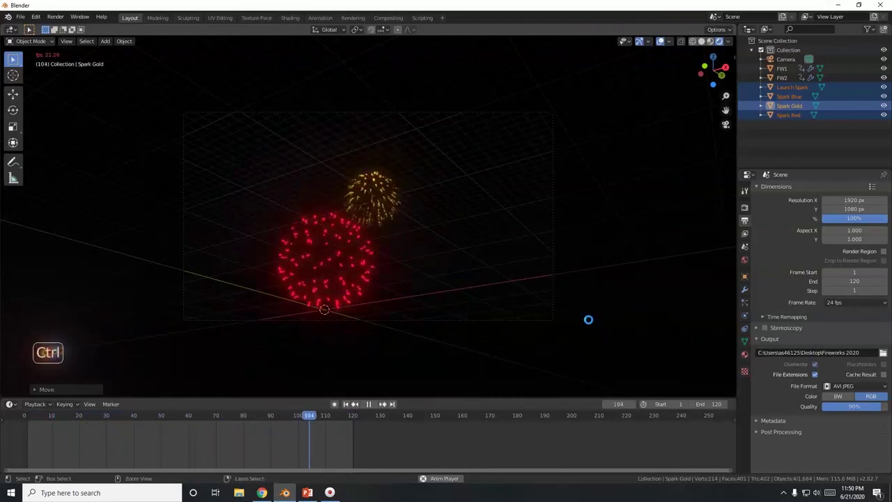